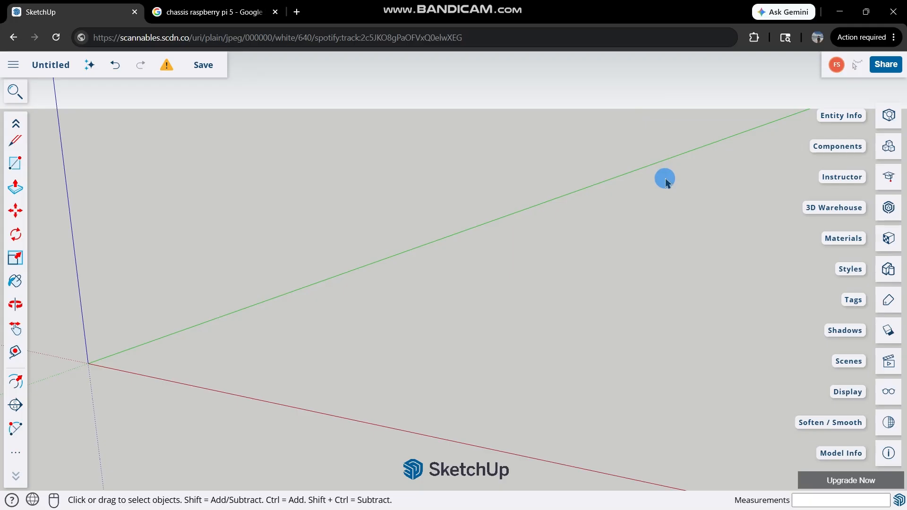
# Search 3D Warehouse for "raspberry pi 5" models.
pyautogui.moveTo(261, 135); pyautogui.dragTo(231, 266, button='middle')
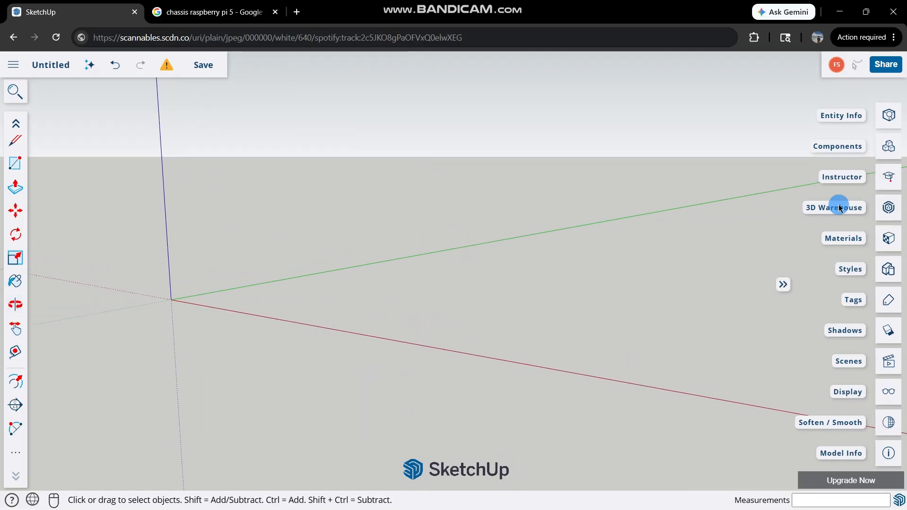
pyautogui.click(889, 208)
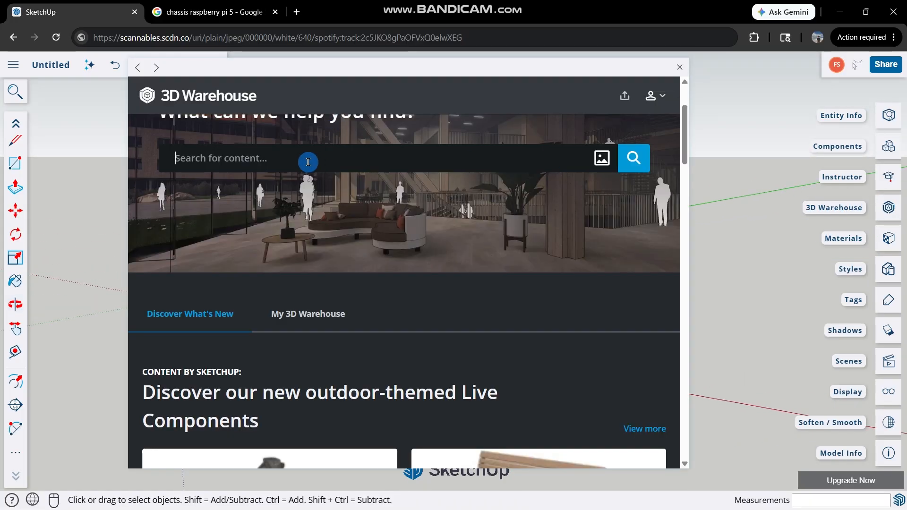
pyautogui.press('capslock')
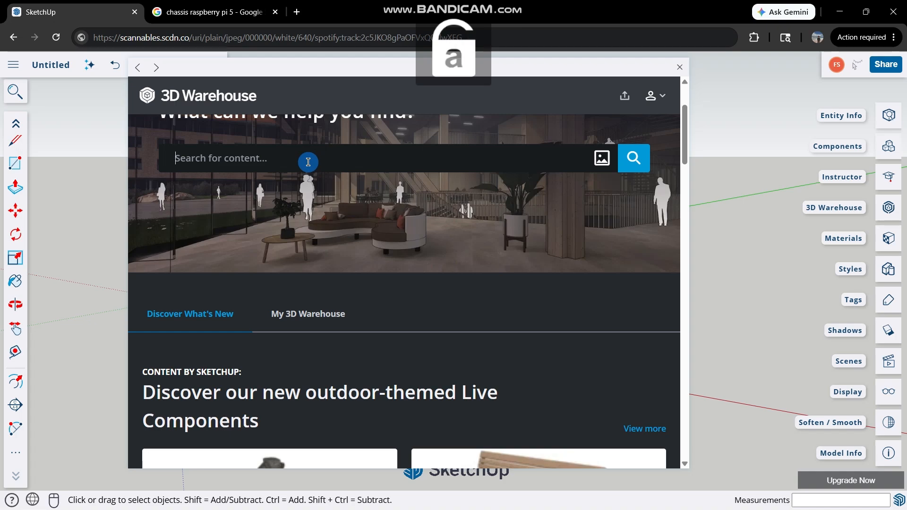
pyautogui.write('ras')
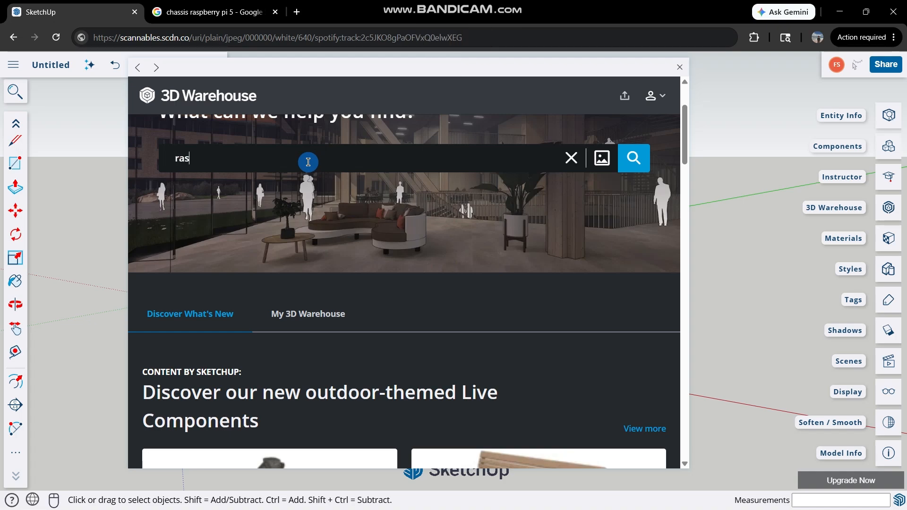
pyautogui.write('pberry pi 5')
pyautogui.click(633, 158)
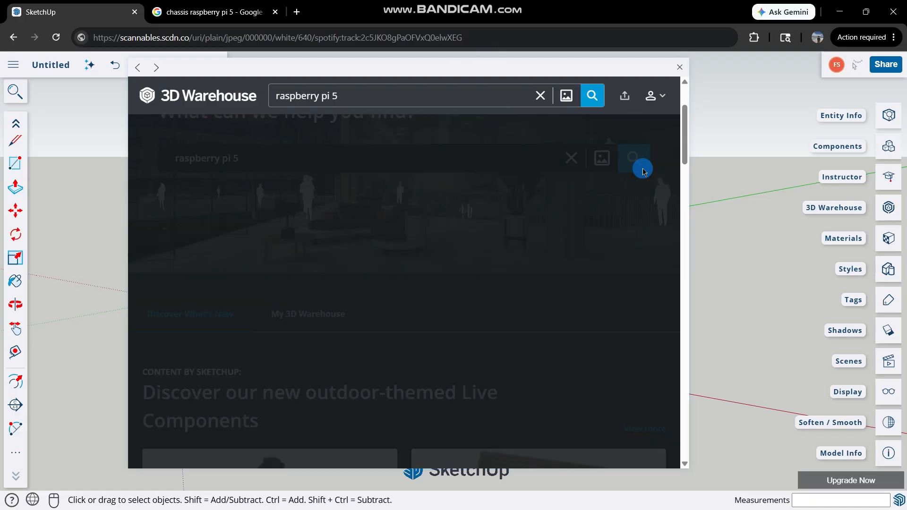
# Look through the model search results for a suitable Raspberry Pi 5 board.
pyautogui.scroll(1, 606, 348)
pyautogui.scroll(-4, 653, 334)
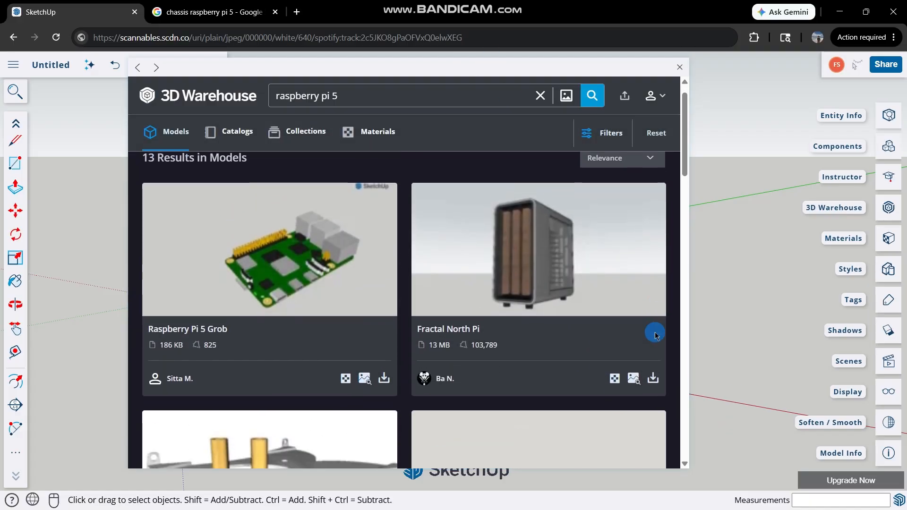
pyautogui.scroll(2, 530, 358)
pyautogui.scroll(-5, 530, 358)
pyautogui.scroll(7, 356, 284)
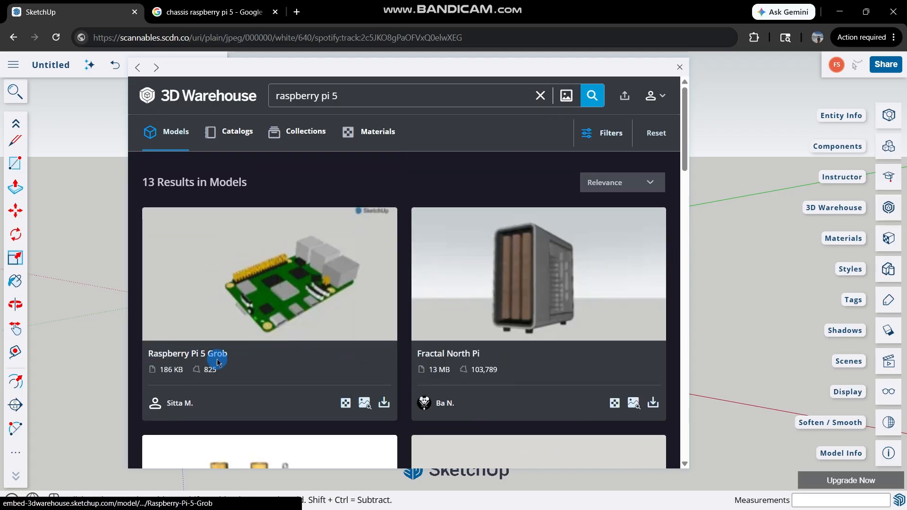
pyautogui.scroll(-5, 255, 348)
pyautogui.scroll(6, 310, 348)
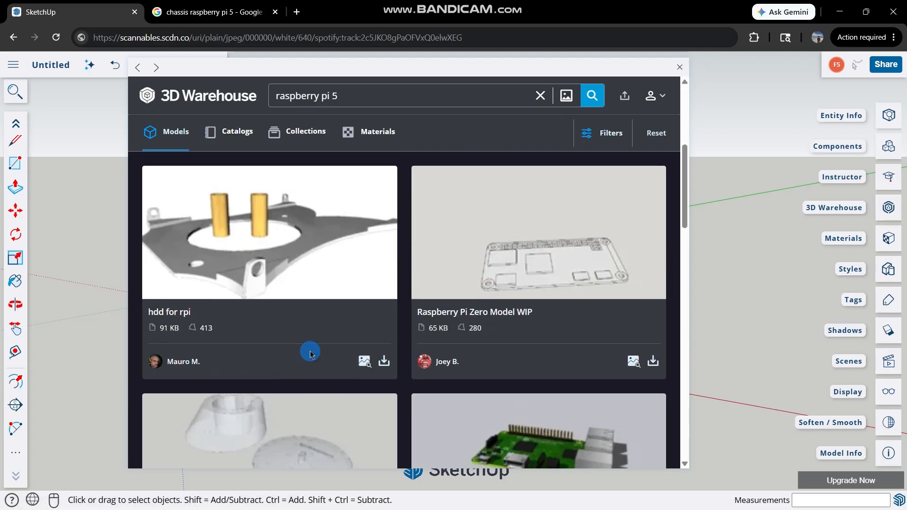
pyautogui.scroll(-10, 480, 378)
pyautogui.scroll(10, 495, 282)
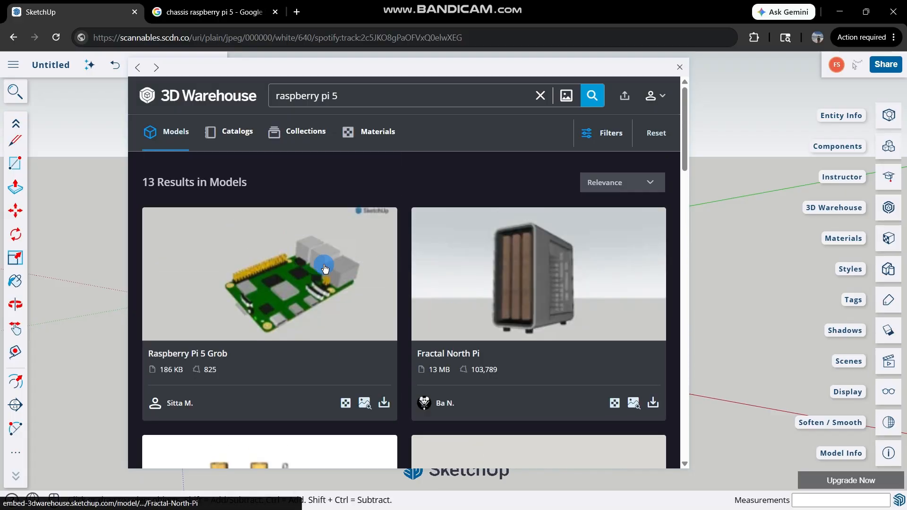
# Download the "Raspberry Pi 5 Grob" model from its details page and place it in the scene.
pyautogui.click(264, 291)
pyautogui.scroll(-5, 489, 299)
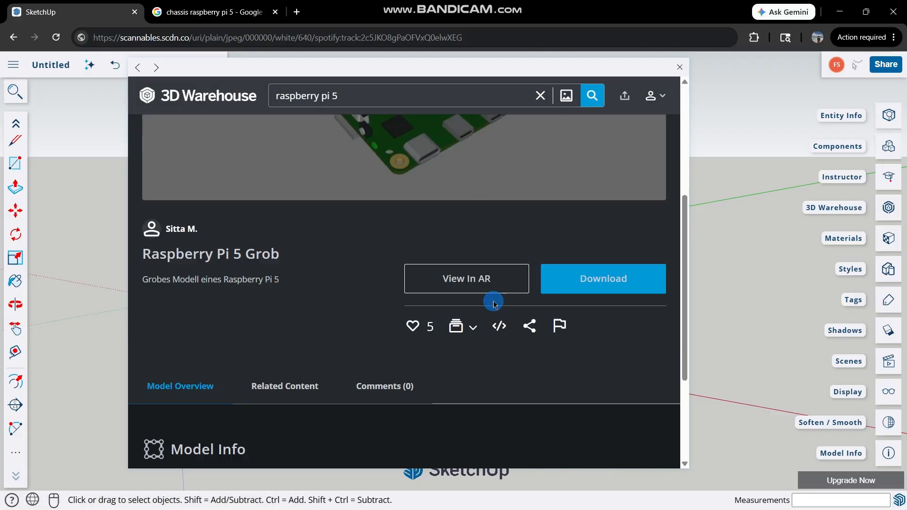
pyautogui.click(553, 276)
pyautogui.scroll(10, 277, 334)
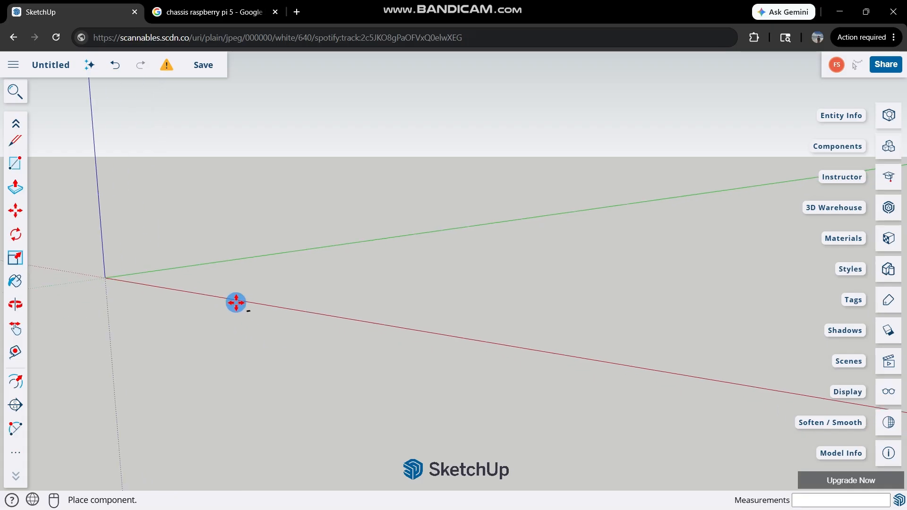
pyautogui.scroll(10, 285, 307)
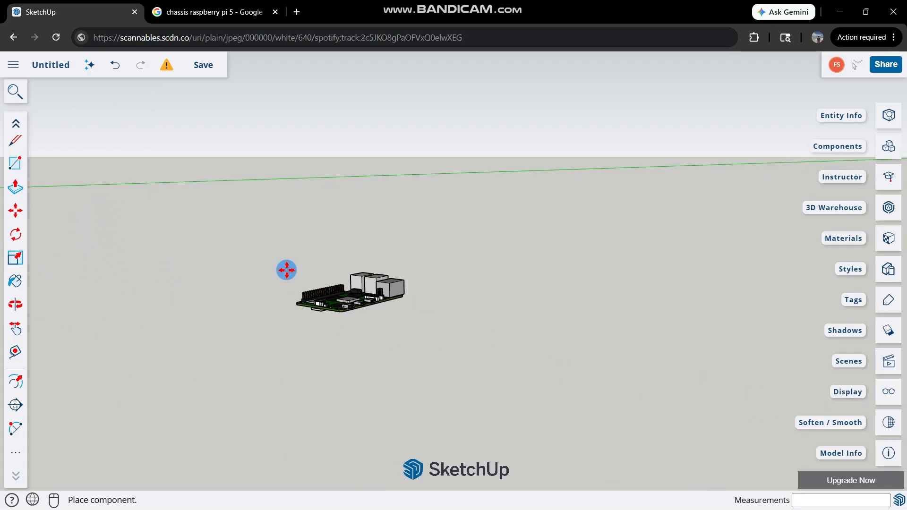
pyautogui.click(208, 350)
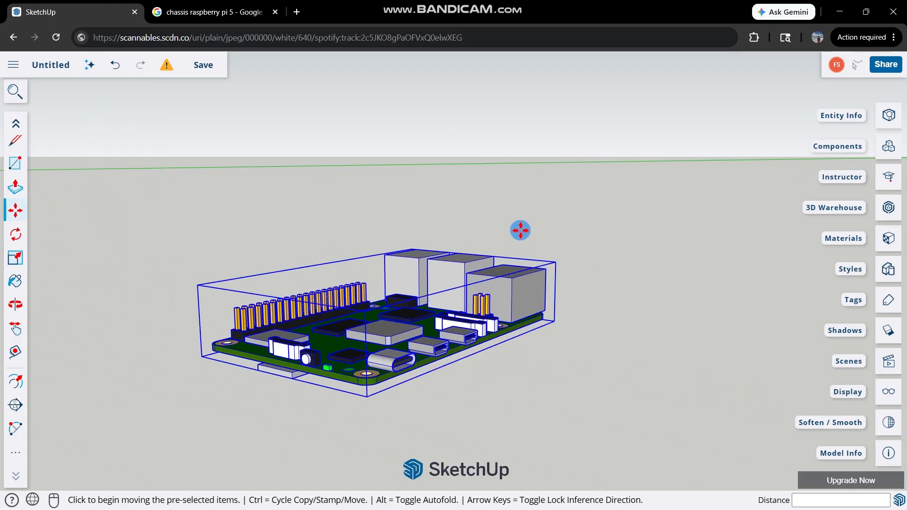
# Inspect the placed Raspberry Pi board from several sides, including its ports and pin header.
pyautogui.moveTo(519, 229); pyautogui.dragTo(259, 299, button='middle')
pyautogui.moveTo(297, 224); pyautogui.dragTo(508, 276, button='middle')
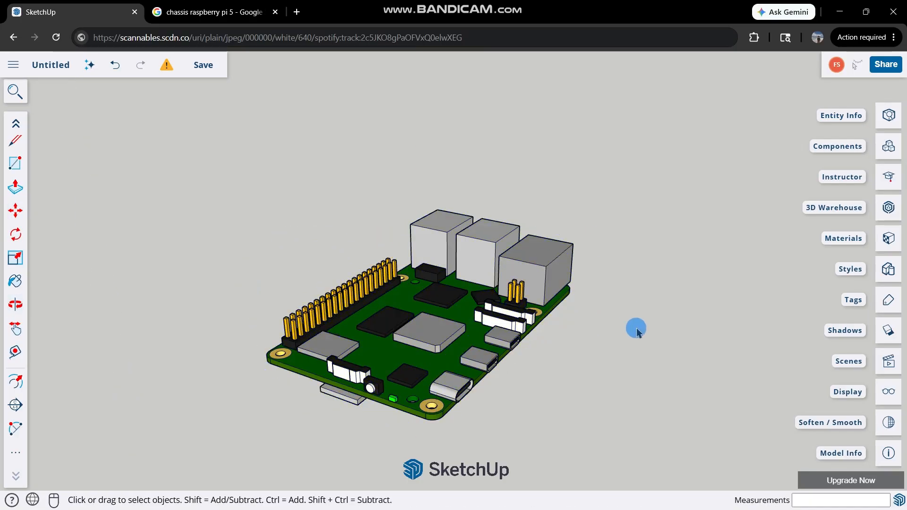
pyautogui.scroll(-2, 422, 331)
pyautogui.moveTo(402, 378); pyautogui.dragTo(393, 427, button='middle')
pyautogui.moveTo(460, 347); pyautogui.dragTo(549, 203, button='middle')
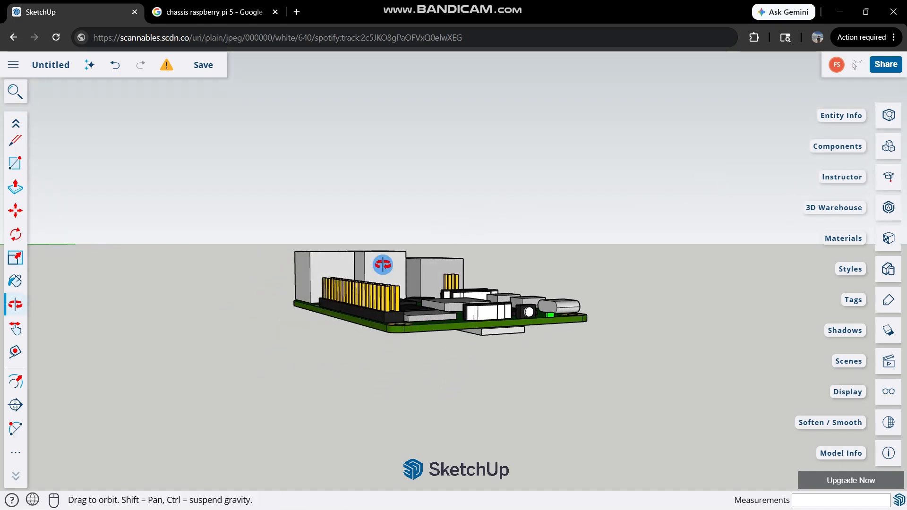
pyautogui.moveTo(441, 203); pyautogui.dragTo(402, 391, button='middle')
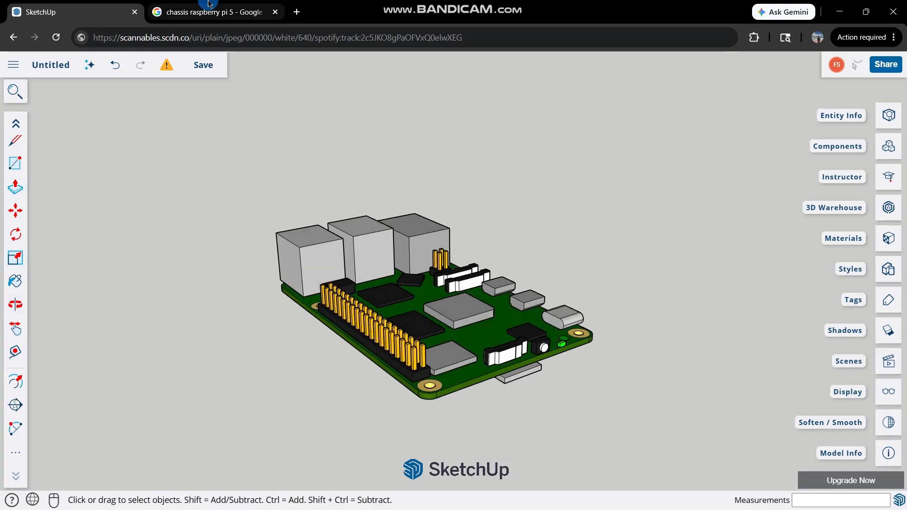
# Switch to the Google image results for "chassis raspberry pi 5" and examine the case designs as reference.
pyautogui.hotkey('ctrl', 'Tab')
pyautogui.scroll(-2, 415, 261)
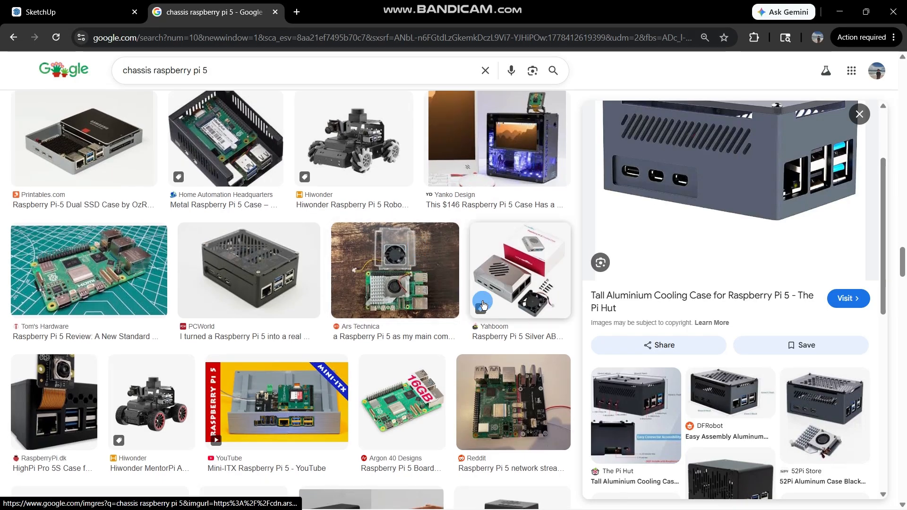
pyautogui.scroll(15, 269, 253)
pyautogui.scroll(3, 457, 289)
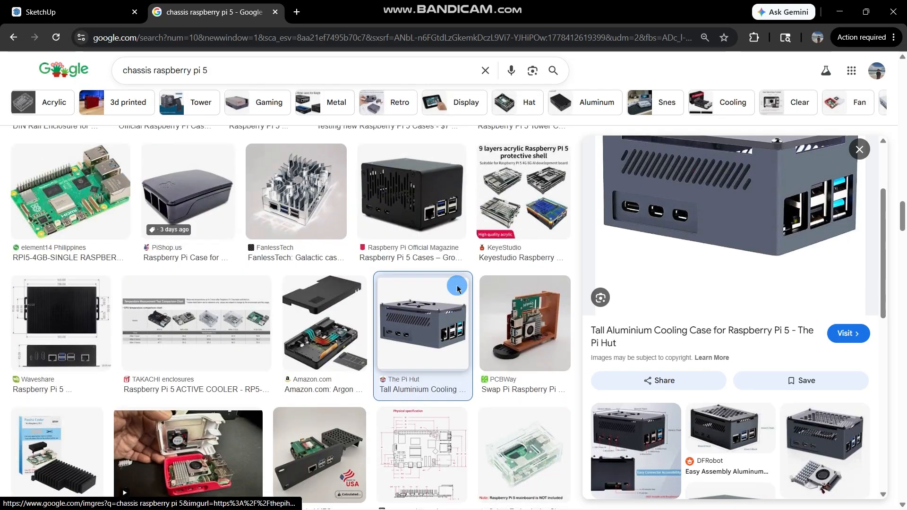
pyautogui.scroll(10, 370, 317)
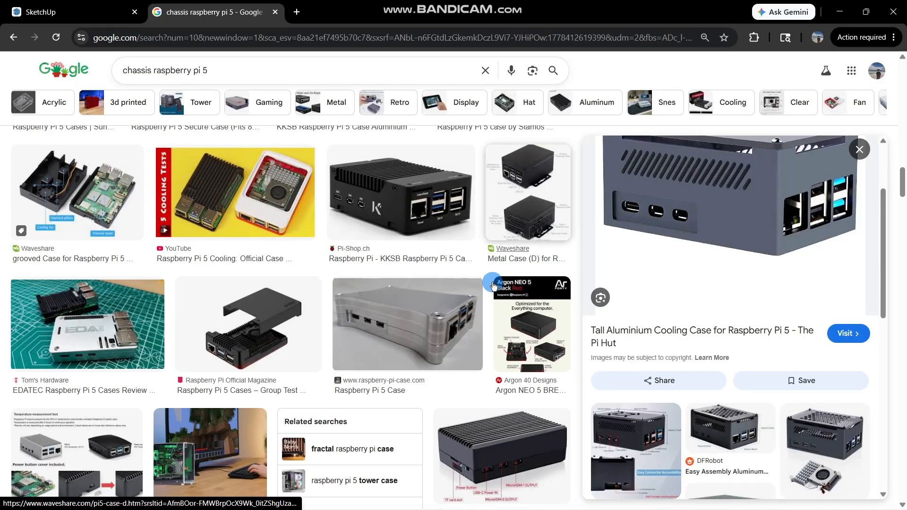
pyautogui.scroll(3, 841, 171)
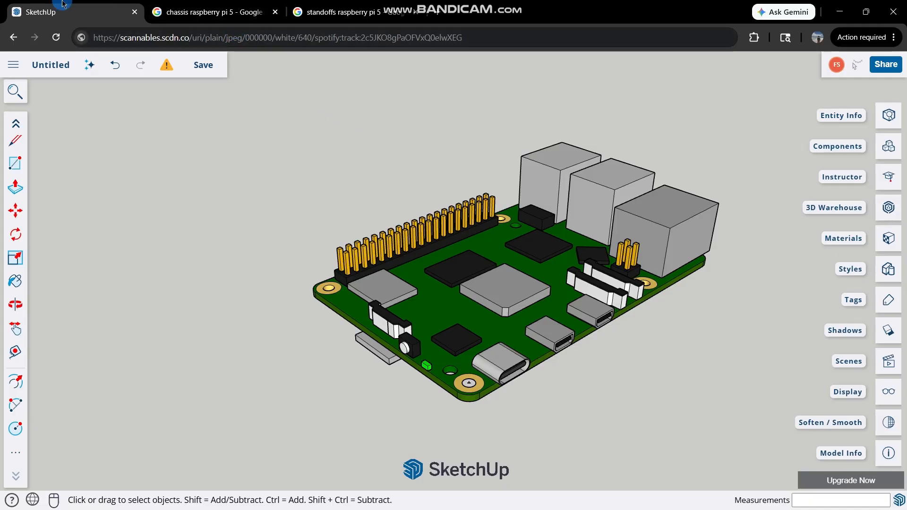
# Check the model's length unit format, display precision and length snapping settings in Model Info.
pyautogui.scroll(-2, 540, 199)
pyautogui.scroll(4, 553, 212)
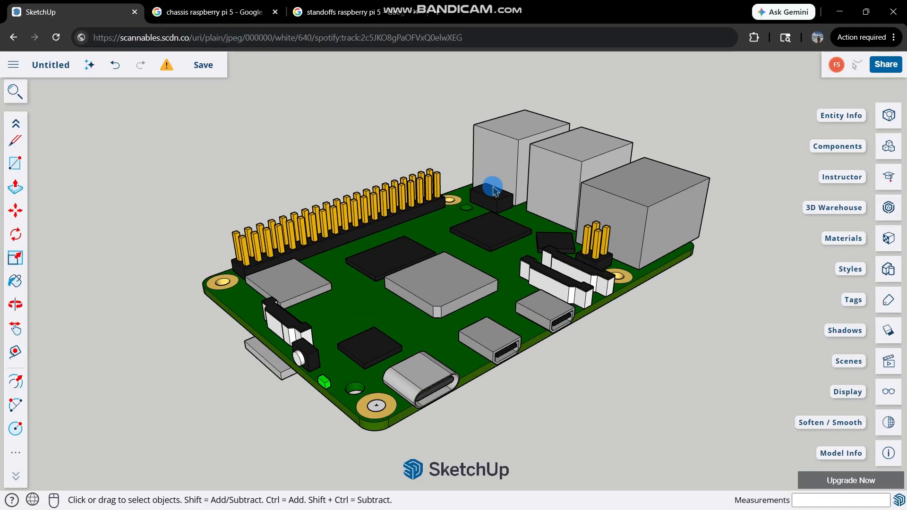
pyautogui.click(895, 448)
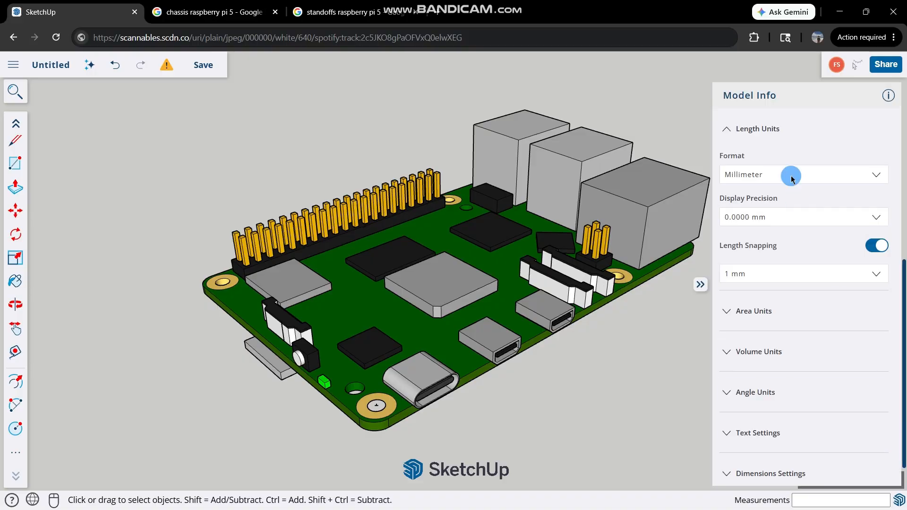
pyautogui.click(757, 130)
pyautogui.click(751, 228)
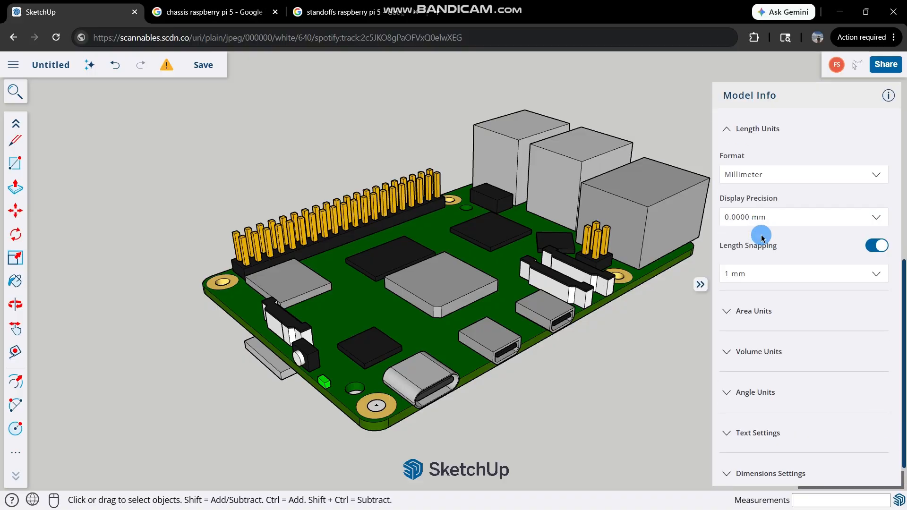
pyautogui.click(764, 178)
pyautogui.click(766, 177)
pyautogui.click(405, 141)
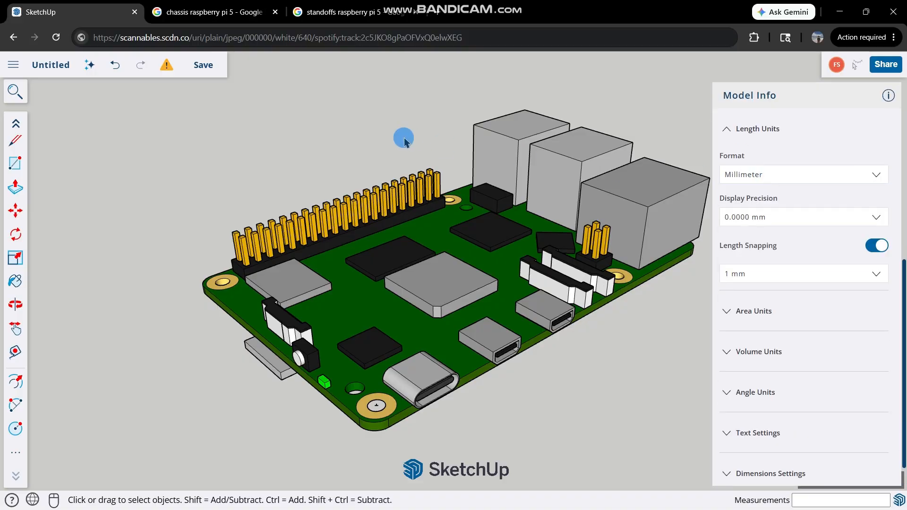
pyautogui.scroll(-1, 649, 169)
pyautogui.click(782, 93)
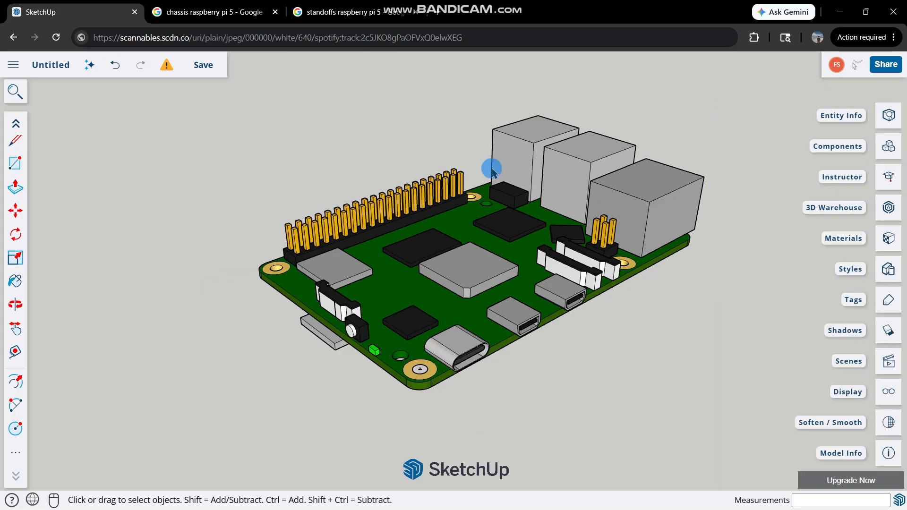
# Open the Raspberry Pi board group for editing and examine the corner mounting hole beside the USB-C port.
pyautogui.doubleClick(481, 249)
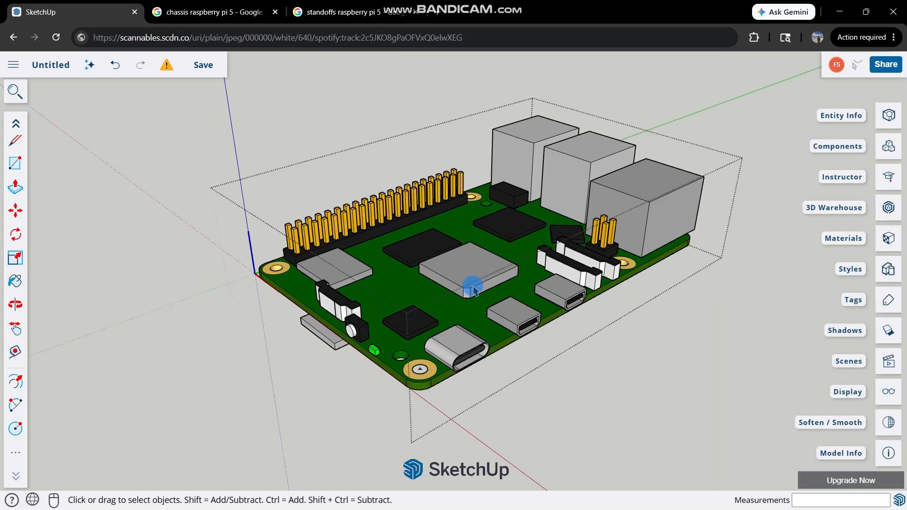
pyautogui.scroll(2, 430, 350)
pyautogui.scroll(4, 415, 391)
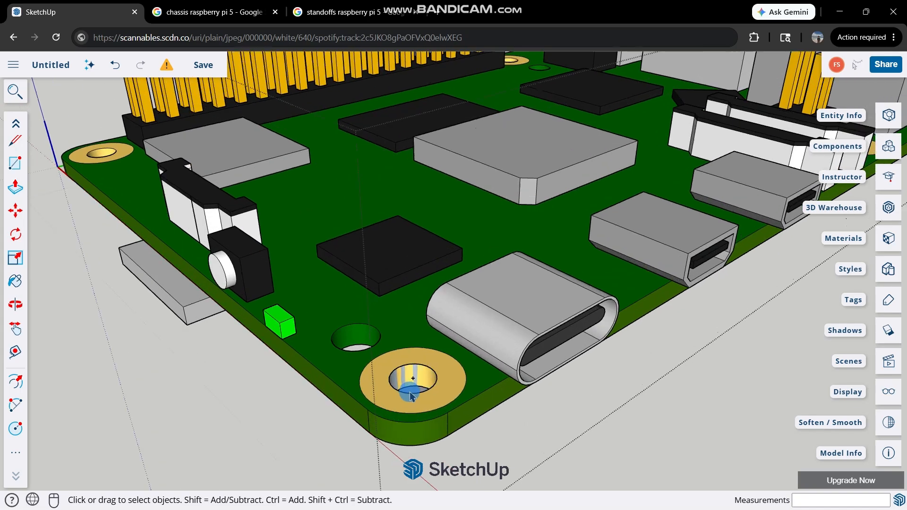
pyautogui.scroll(-8, 425, 331)
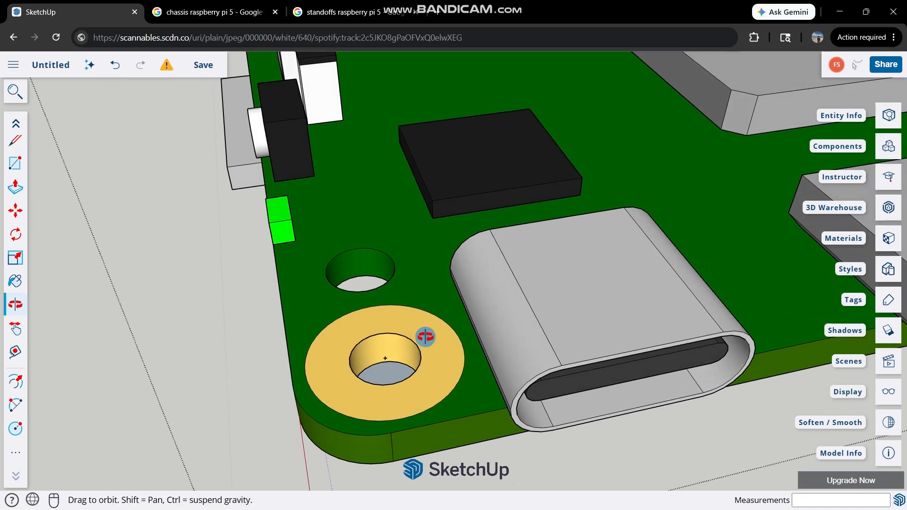
pyautogui.scroll(3, 394, 212)
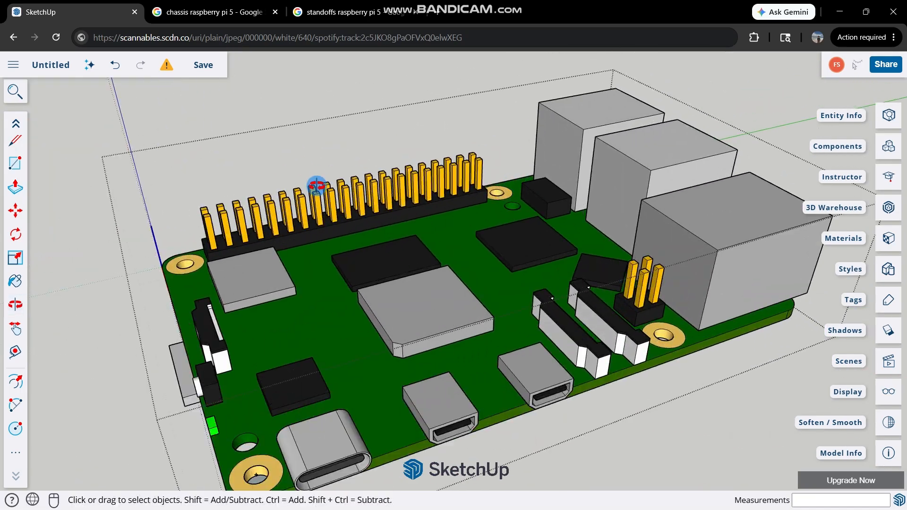
pyautogui.moveTo(318, 186); pyautogui.dragTo(386, 224, button='middle')
pyautogui.scroll(-6, 386, 225)
pyautogui.scroll(4, 378, 302)
pyautogui.scroll(6, 394, 330)
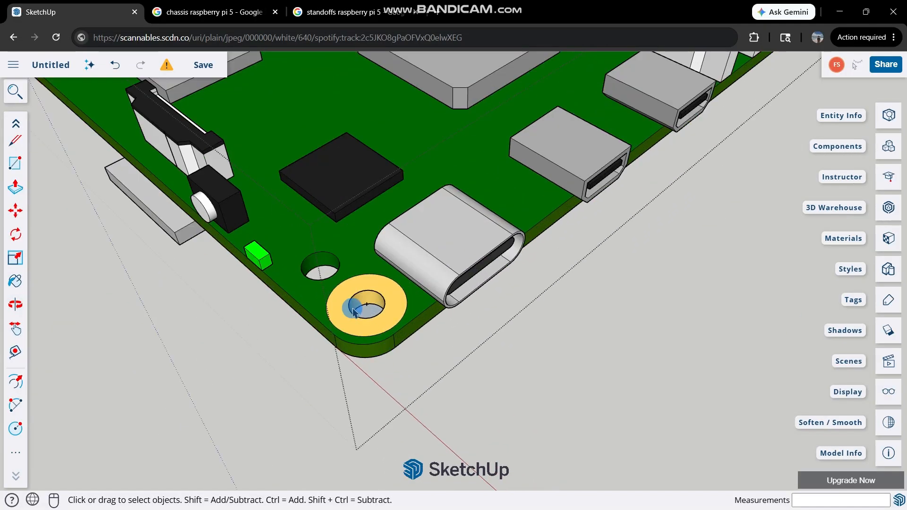
# Draw a 1.35 mm radius circle centred in the corner mounting hole beside the USB-C port, filling the hole.
pyautogui.press('c')
pyautogui.moveTo(418, 308); pyautogui.dragTo(315, 228, button='middle')
pyautogui.scroll(3, 326, 229)
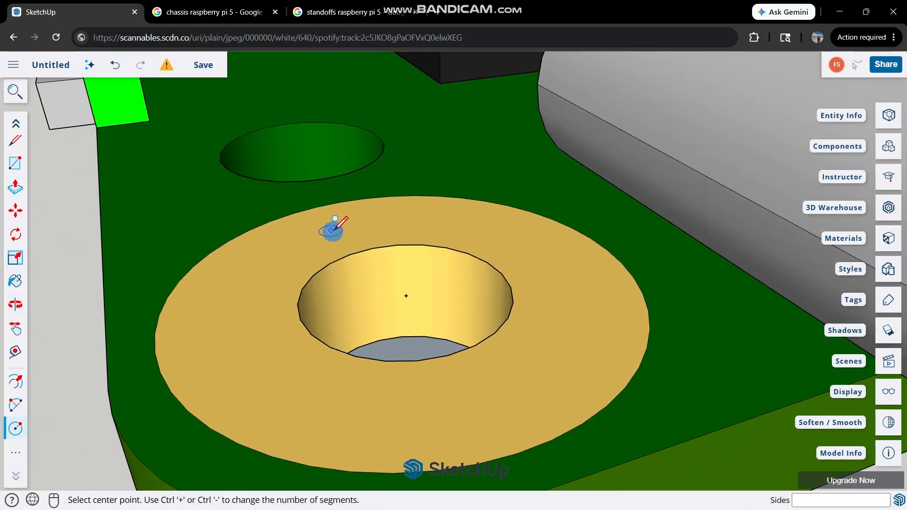
pyautogui.moveTo(405, 290); pyautogui.dragTo(350, 231, button='middle')
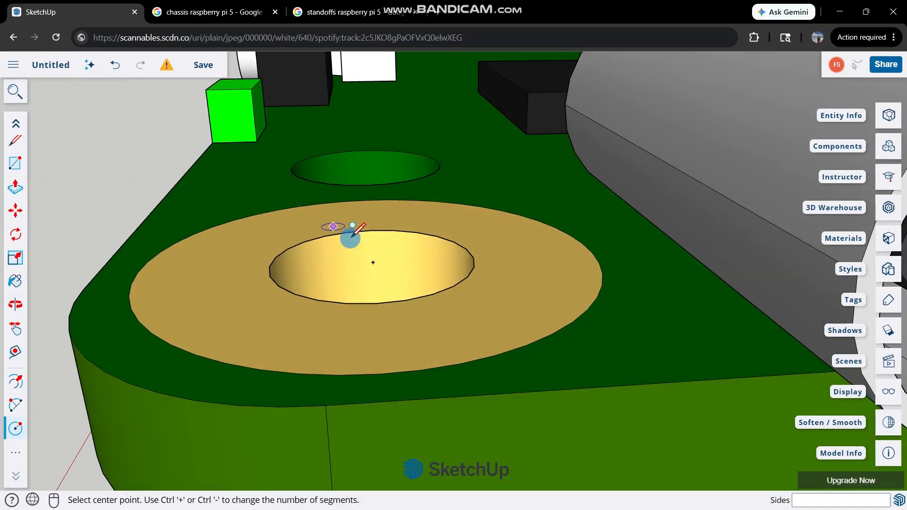
pyautogui.click(373, 261)
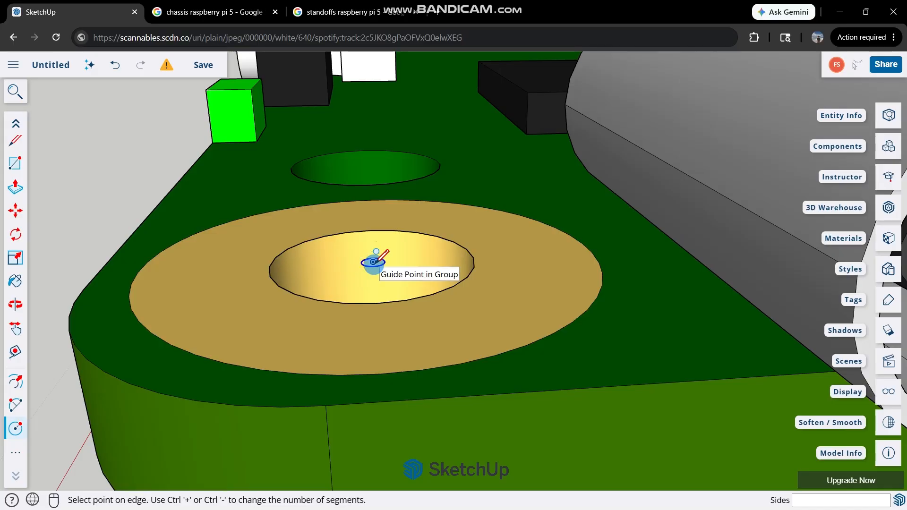
pyautogui.moveTo(374, 261); pyautogui.dragTo(502, 294, button='middle')
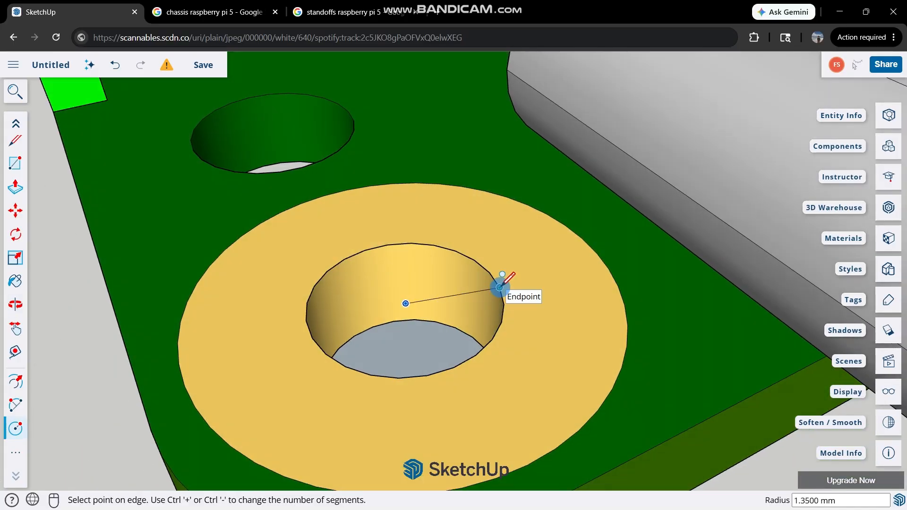
pyautogui.scroll(5, 499, 282)
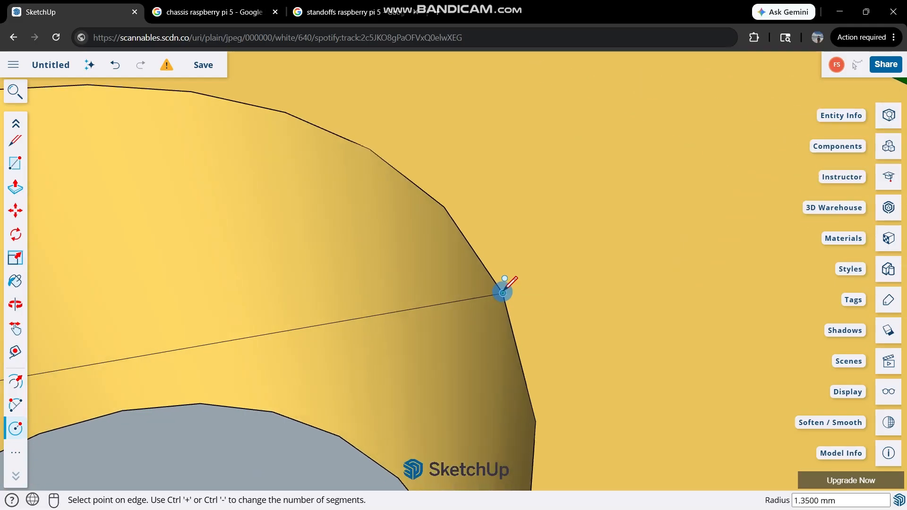
pyautogui.click(503, 294)
pyautogui.scroll(-6, 510, 290)
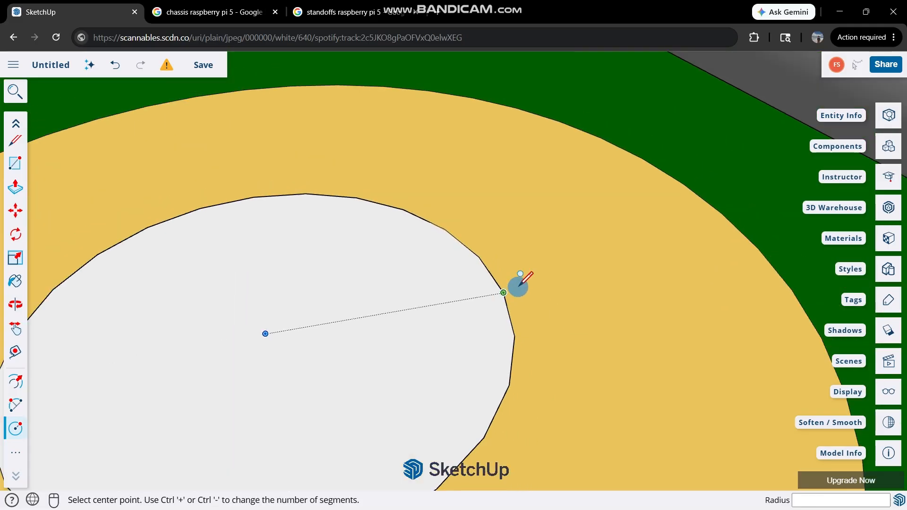
# Draw a concentric inner circle with a 0.675 mm radius on the new face in the mounting hole.
pyautogui.press('space')
pyautogui.press('c')
pyautogui.scroll(4, 402, 302)
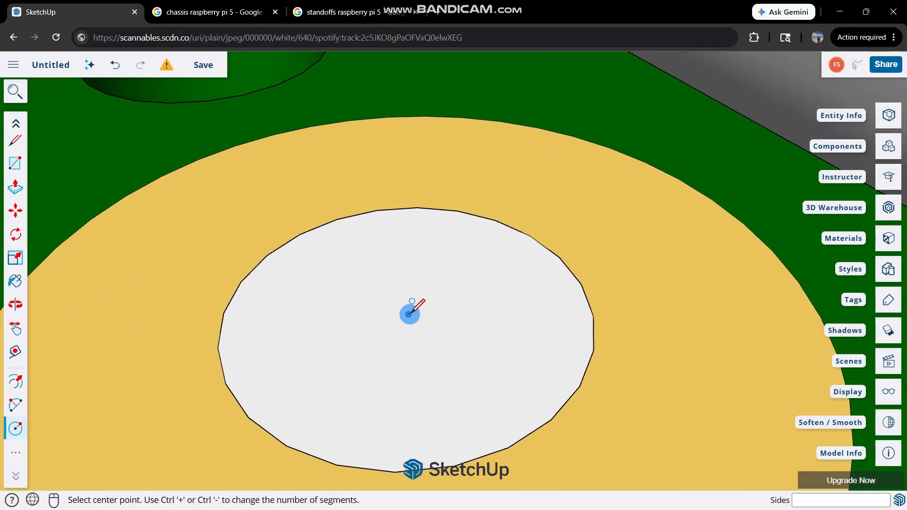
pyautogui.click(409, 314)
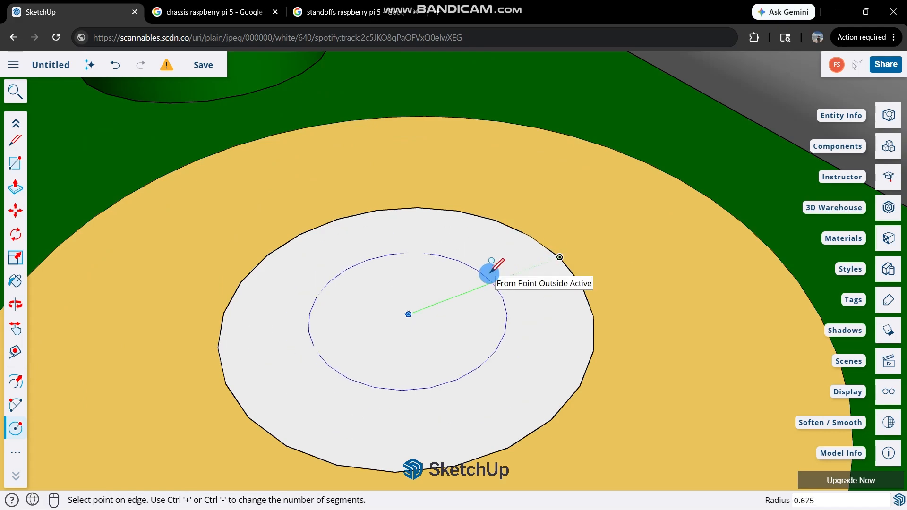
pyautogui.click(489, 272)
pyautogui.click(468, 304)
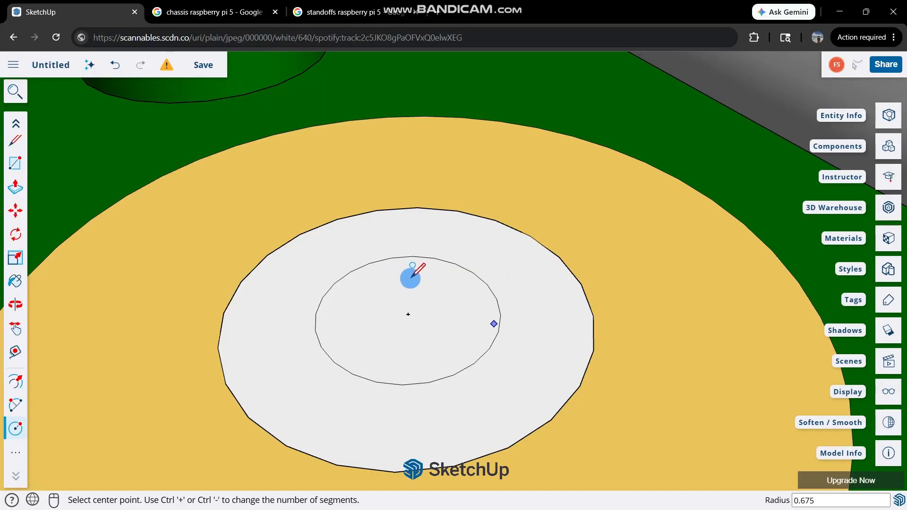
# Select the inner circle's face and examine the two concentric circles in the mounting hole.
pyautogui.press('space')
pyautogui.click(484, 319)
pyautogui.moveTo(484, 320); pyautogui.dragTo(607, 394, button='middle')
pyautogui.moveTo(397, 267); pyautogui.dragTo(528, 367, button='middle')
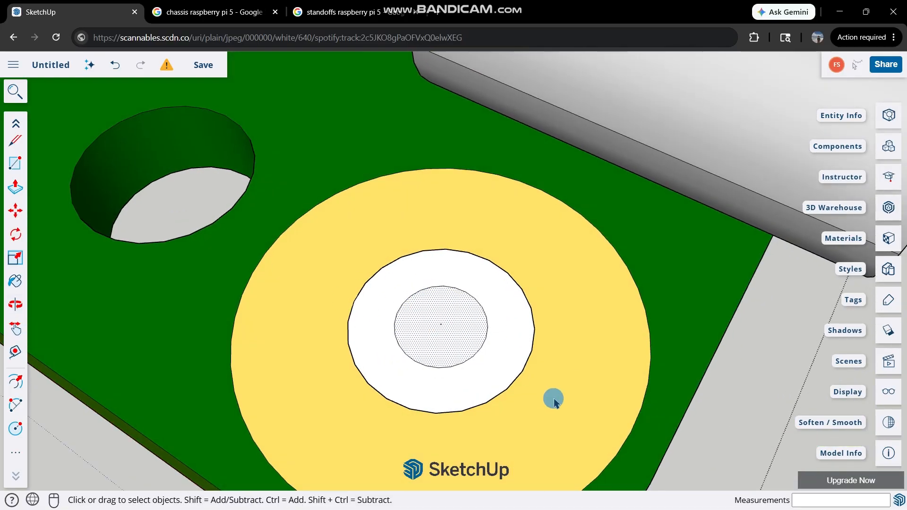
pyautogui.scroll(-10, 553, 400)
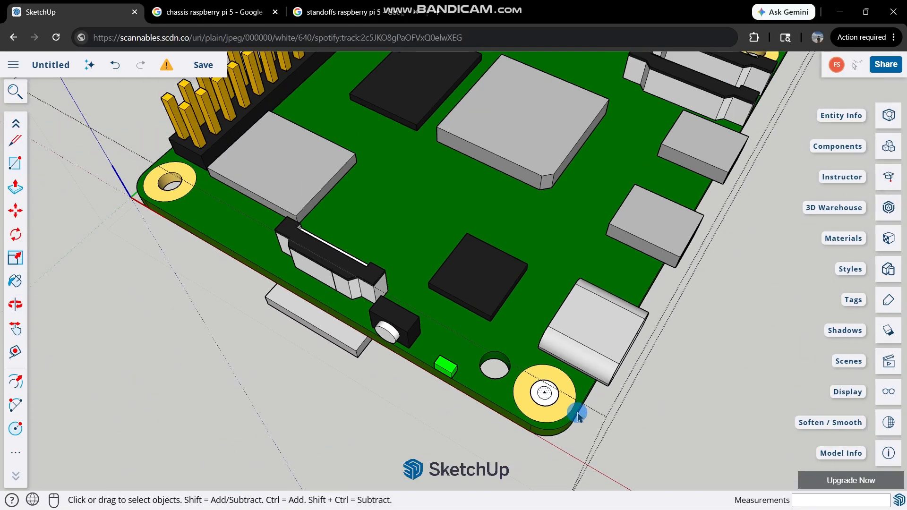
pyautogui.scroll(-2, 577, 414)
pyautogui.scroll(10, 581, 414)
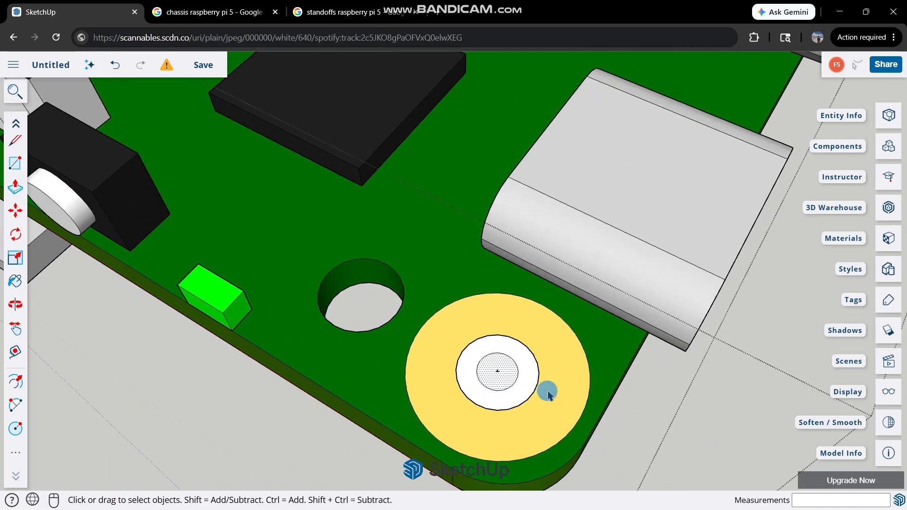
pyautogui.scroll(5, 532, 371)
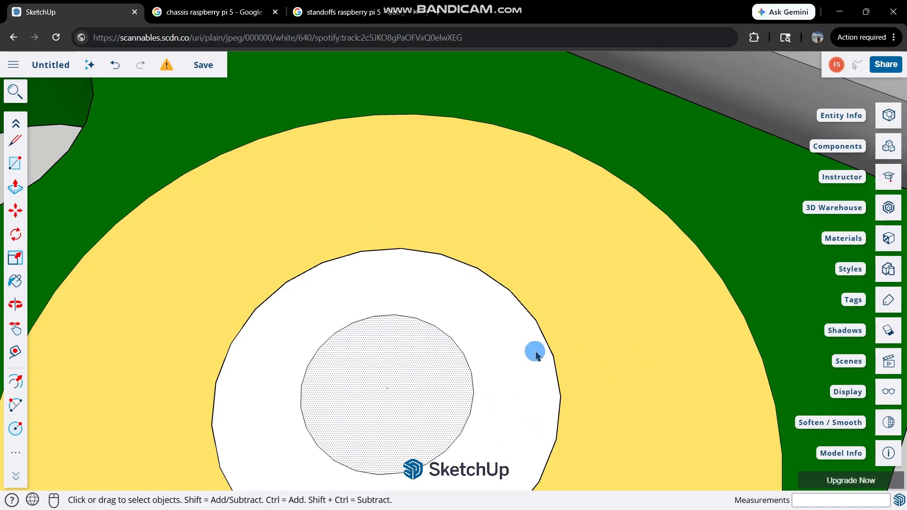
pyautogui.click(537, 324)
pyautogui.click(391, 394)
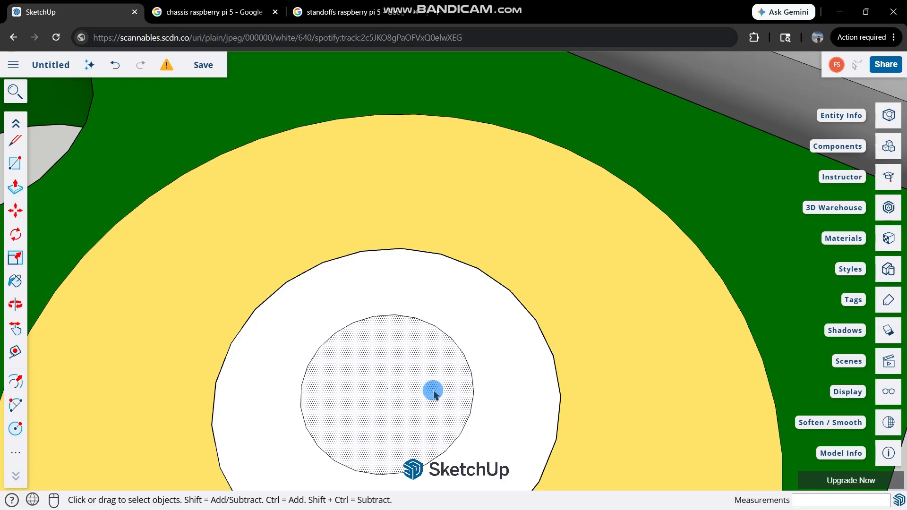
pyautogui.scroll(-4, 434, 394)
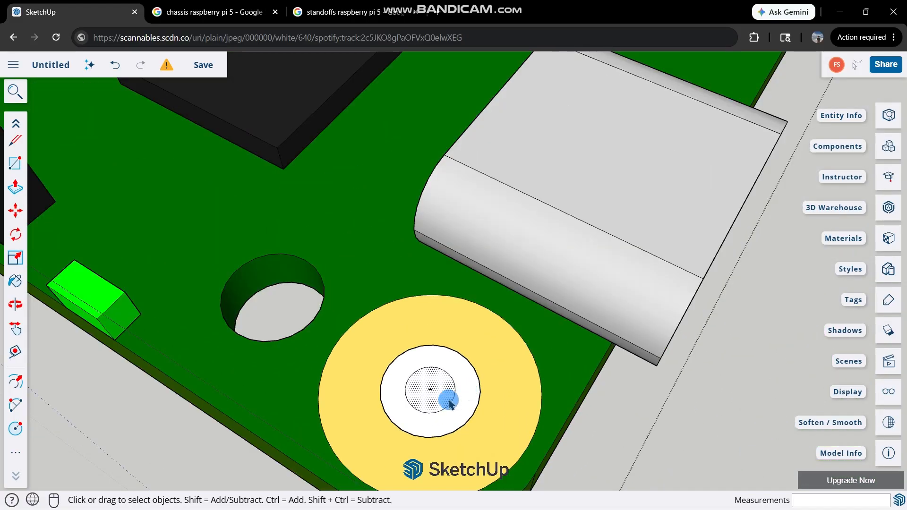
pyautogui.scroll(3, 445, 399)
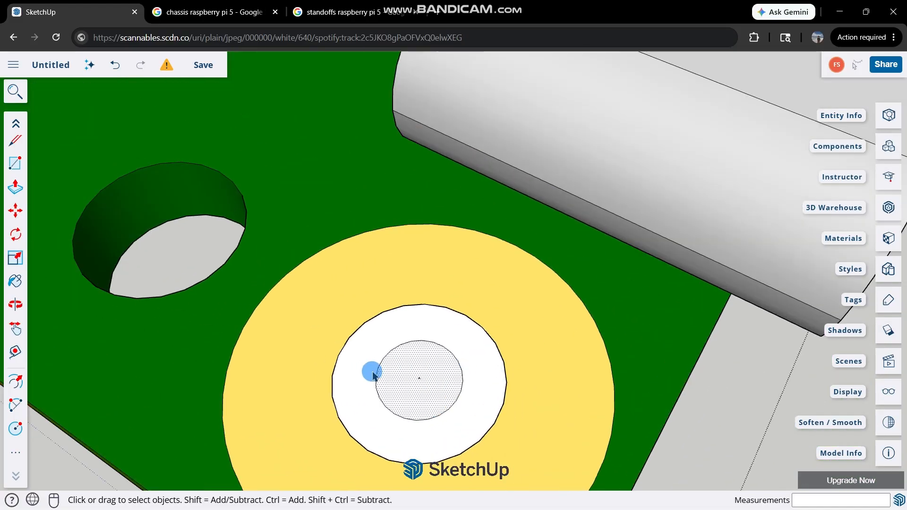
pyautogui.scroll(1, 372, 375)
pyautogui.moveTo(459, 382); pyautogui.dragTo(332, 328, button='middle')
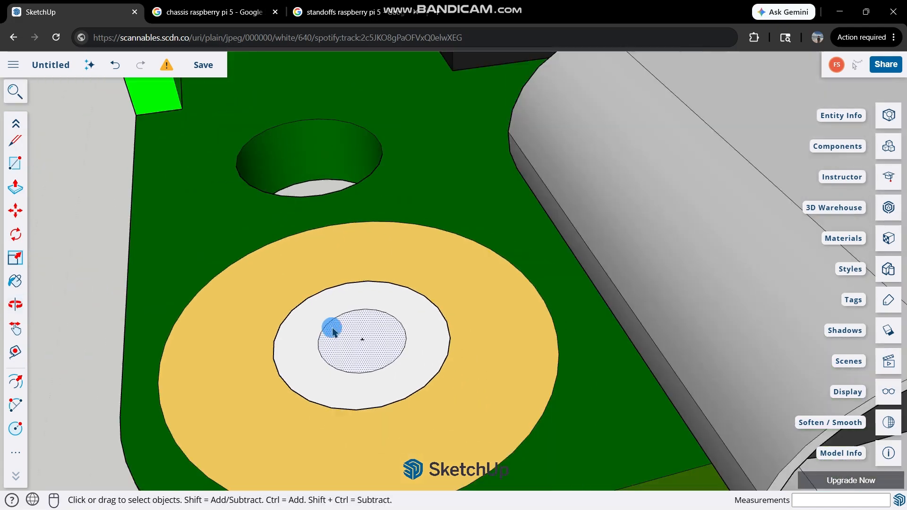
pyautogui.scroll(1, 330, 346)
pyautogui.press('p')
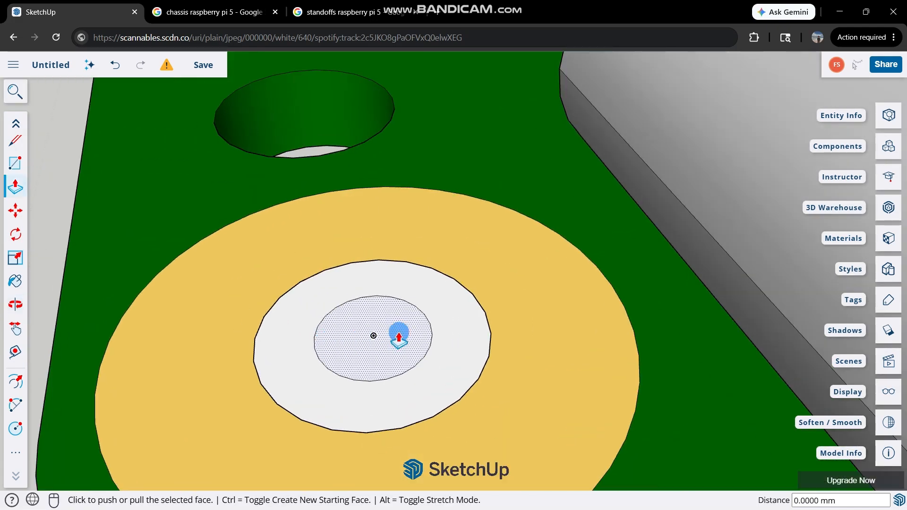
pyautogui.press('space')
pyautogui.scroll(-3, 378, 328)
pyautogui.press('p')
pyautogui.scroll(1, 420, 332)
pyautogui.scroll(2, 383, 328)
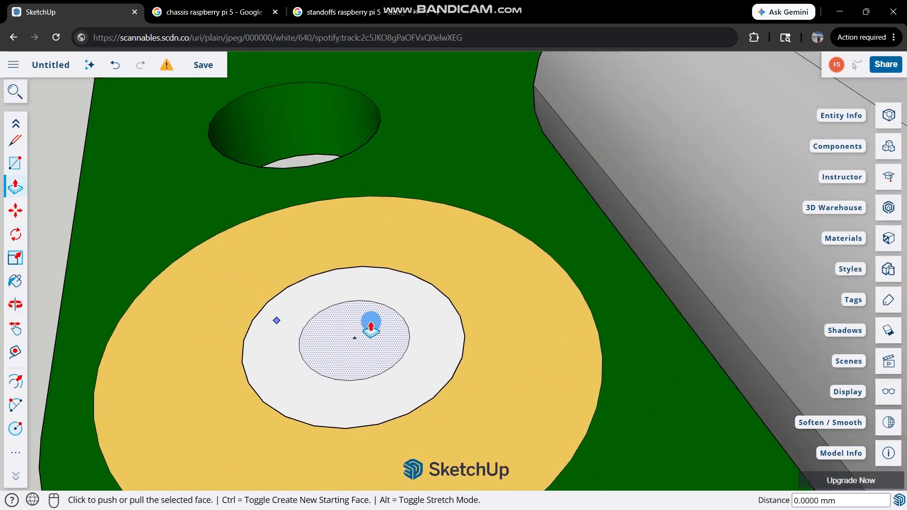
pyautogui.scroll(-2, 412, 326)
pyautogui.press('space')
pyautogui.click(432, 345)
pyautogui.press('p')
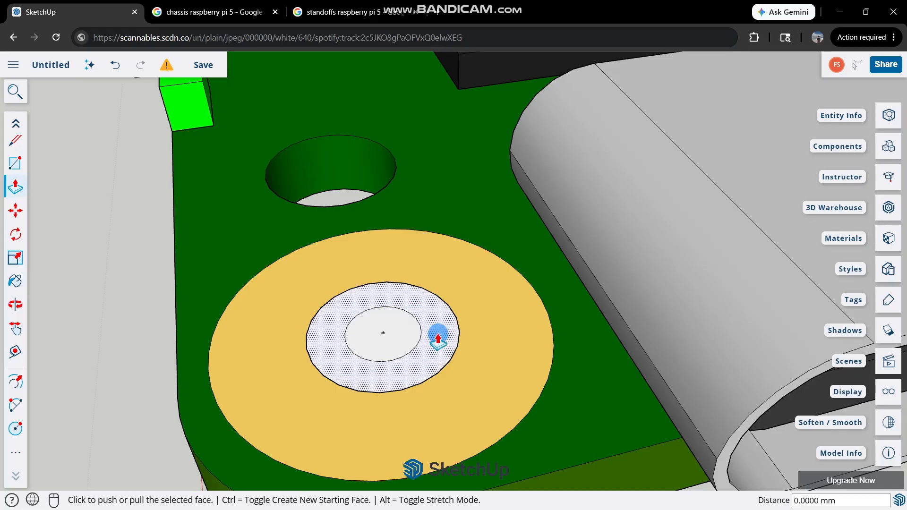
pyautogui.click(437, 332)
pyautogui.scroll(-3, 443, 254)
pyautogui.scroll(-4, 443, 253)
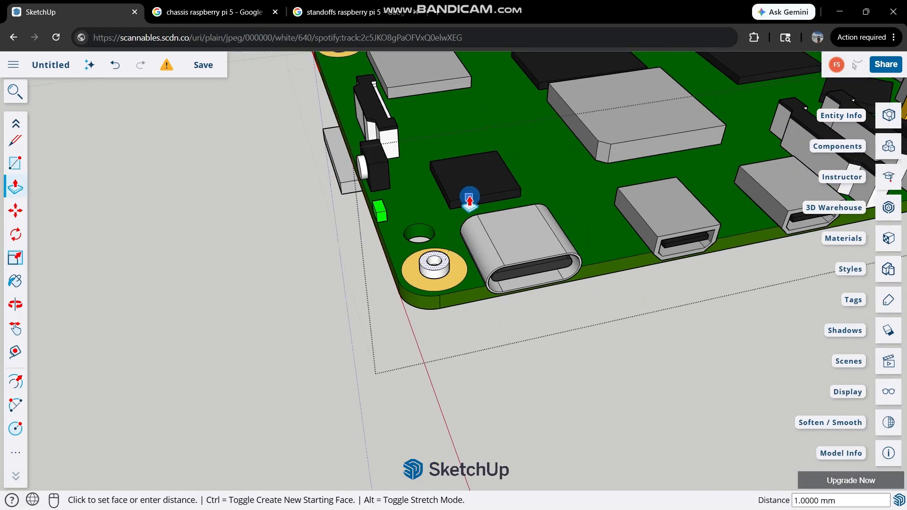
pyautogui.moveTo(469, 198); pyautogui.dragTo(684, 74, button='middle')
pyautogui.scroll(-3, 683, 76)
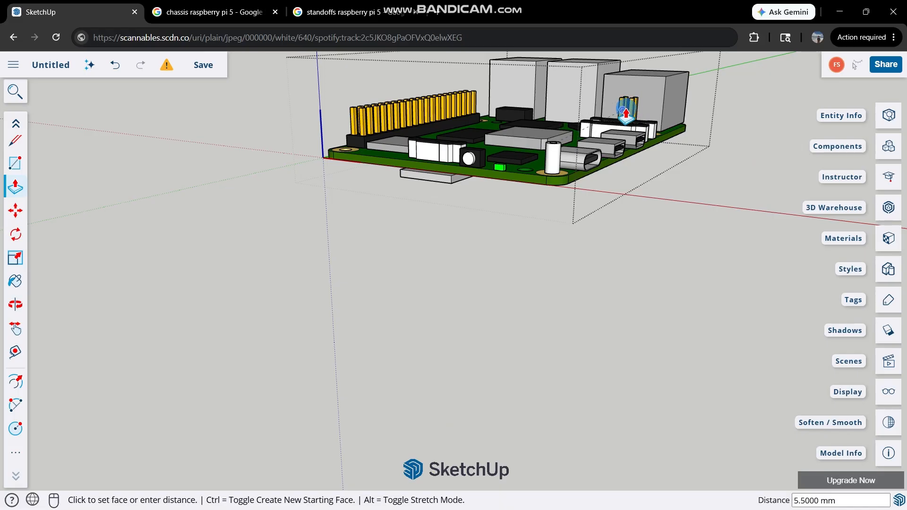
pyautogui.scroll(2, 628, 62)
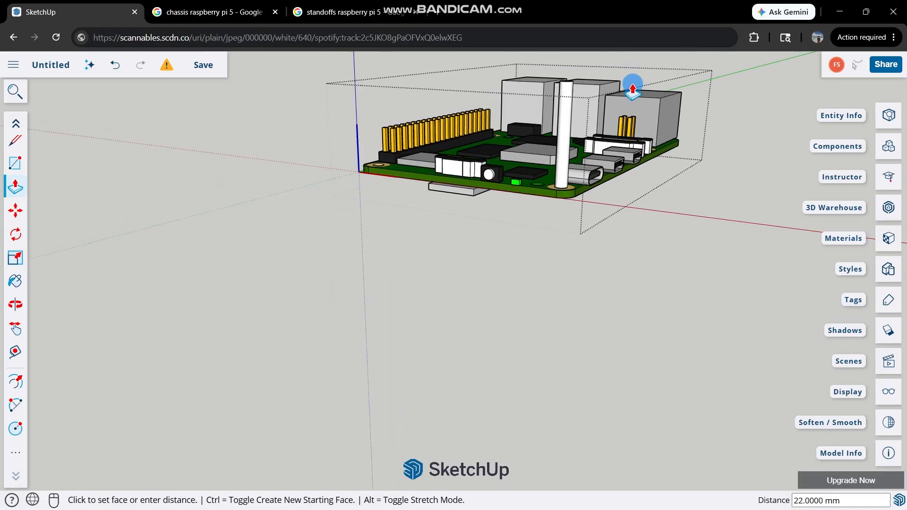
pyautogui.moveTo(632, 87); pyautogui.dragTo(421, 70, button='middle')
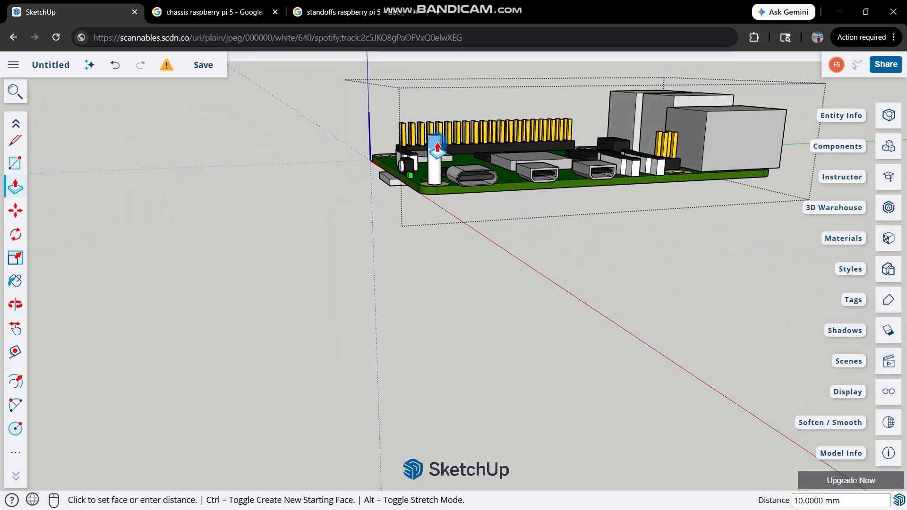
pyautogui.scroll(2, 438, 144)
pyautogui.press('Escape')
# Try to extrude the ring face between the two circles upward by 25 mm, and undo it.
pyautogui.moveTo(441, 134); pyautogui.dragTo(444, 213, button='middle')
pyautogui.scroll(3, 444, 289)
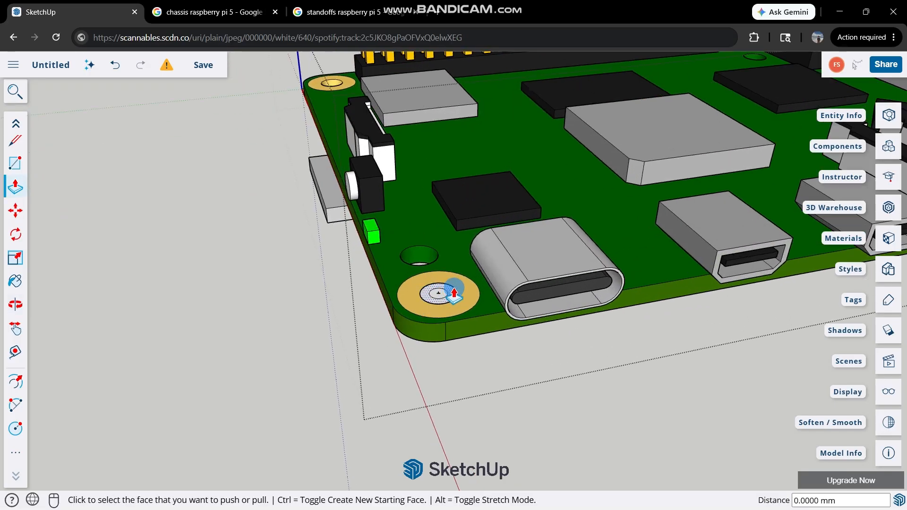
pyautogui.click(455, 289)
pyautogui.scroll(-4, 463, 182)
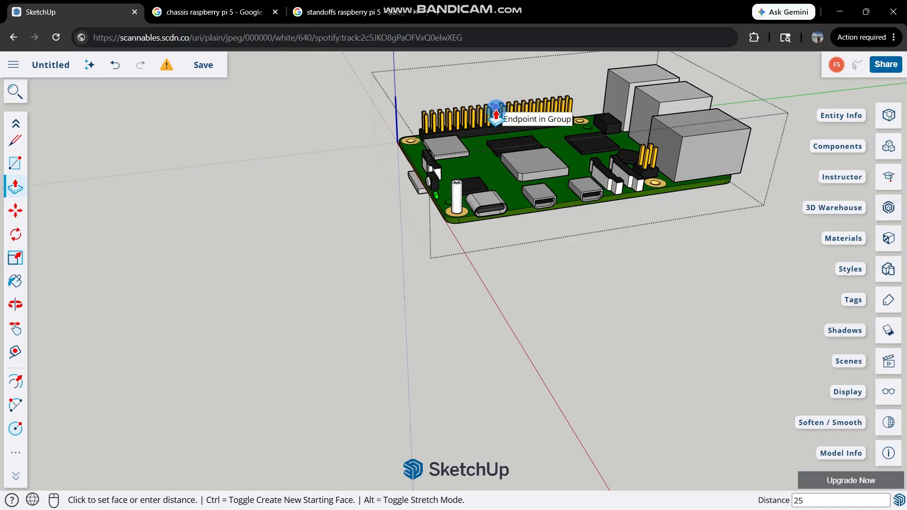
pyautogui.moveTo(495, 113); pyautogui.dragTo(457, 133, button='middle')
pyautogui.scroll(6, 456, 132)
pyautogui.hotkey('ctrl', 'z')
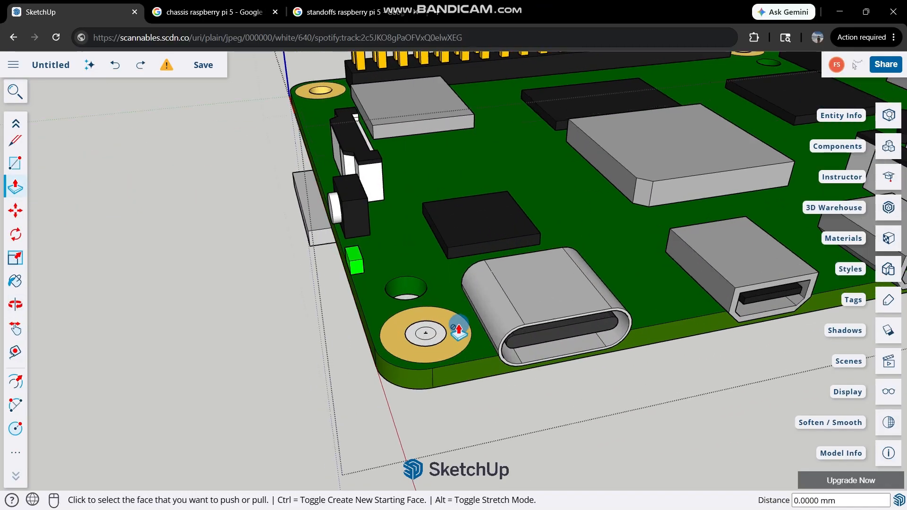
# Extrude the ring face between the two circles upward into a tall hollow post above the board.
pyautogui.click(438, 336)
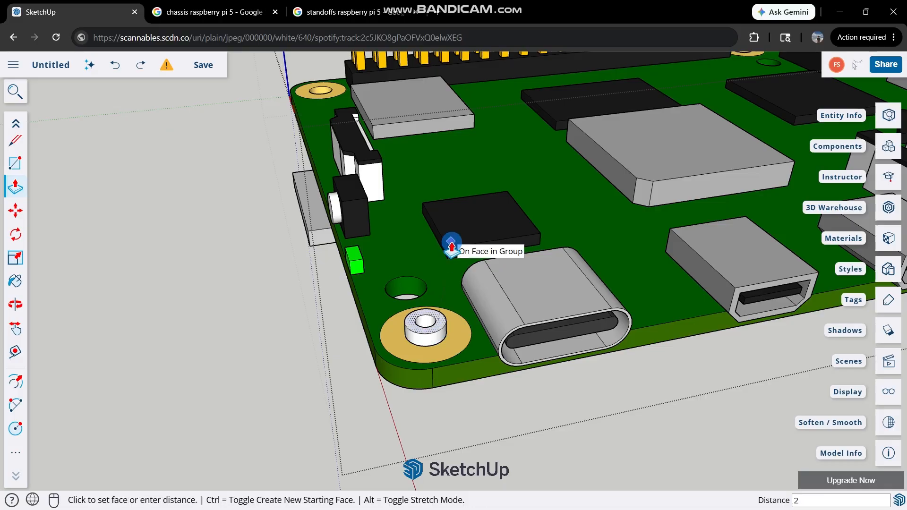
pyautogui.click(451, 246)
pyautogui.moveTo(450, 247); pyautogui.dragTo(787, 56, button='middle')
pyautogui.scroll(2, 565, 115)
pyautogui.moveTo(581, 97); pyautogui.dragTo(377, 261, button='middle')
pyautogui.scroll(5, 377, 261)
pyautogui.press('space')
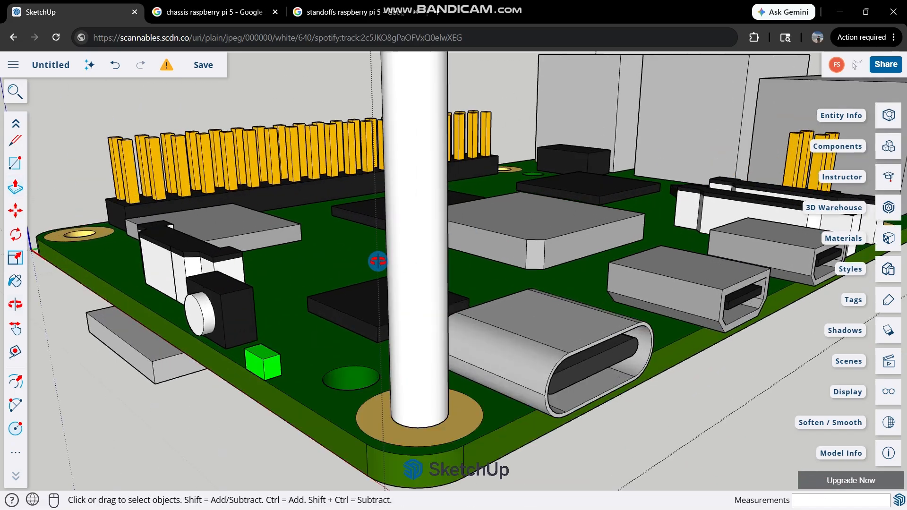
# Inspect the hollow post from several sides and examine its lower end from beneath the board.
pyautogui.scroll(-5, 377, 261)
pyautogui.moveTo(247, 330); pyautogui.dragTo(443, 237, button='middle')
pyautogui.scroll(-4, 444, 222)
pyautogui.moveTo(488, 89)
pyautogui.mouseDown(button='middle')
pyautogui.moveTo(415, 245)
pyautogui.moveTo(484, 74)
pyautogui.mouseUp(button='middle')
pyautogui.scroll(2, 446, 178)
pyautogui.moveTo(446, 112); pyautogui.dragTo(449, 205, button='middle')
pyautogui.scroll(-3, 449, 204)
pyautogui.scroll(5, 466, 75)
pyautogui.moveTo(454, 98); pyautogui.dragTo(453, 66, button='middle')
pyautogui.scroll(-4, 454, 271)
pyautogui.scroll(5, 448, 130)
pyautogui.moveTo(432, 130); pyautogui.dragTo(438, 155, button='middle')
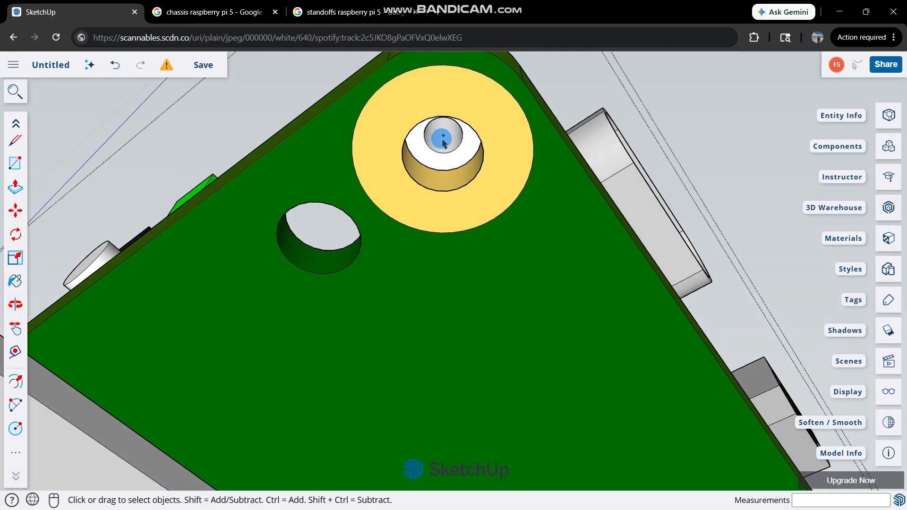
# Extend the post's bottom ring face down through the mounting hole, entering 1 mm and correcting the distance to 1.6 mm.
pyautogui.press('p')
pyautogui.click(468, 139)
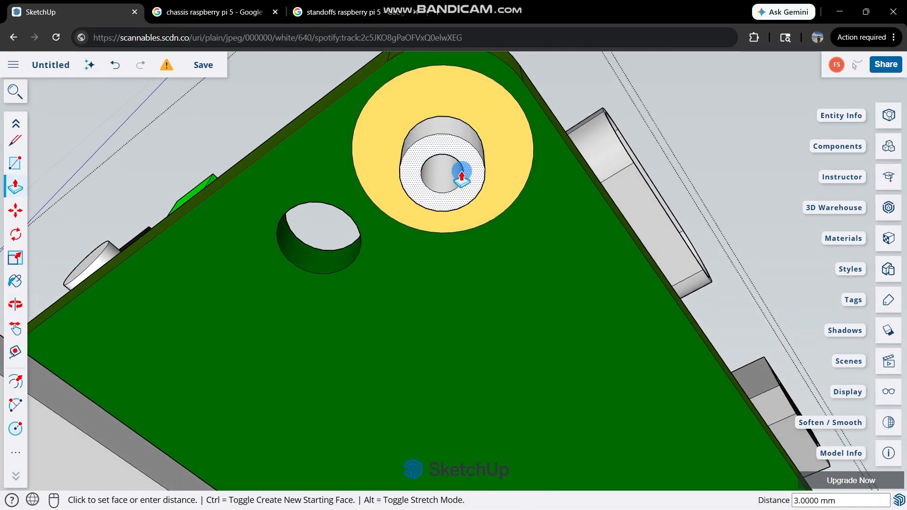
pyautogui.write('1')
pyautogui.press('Return')
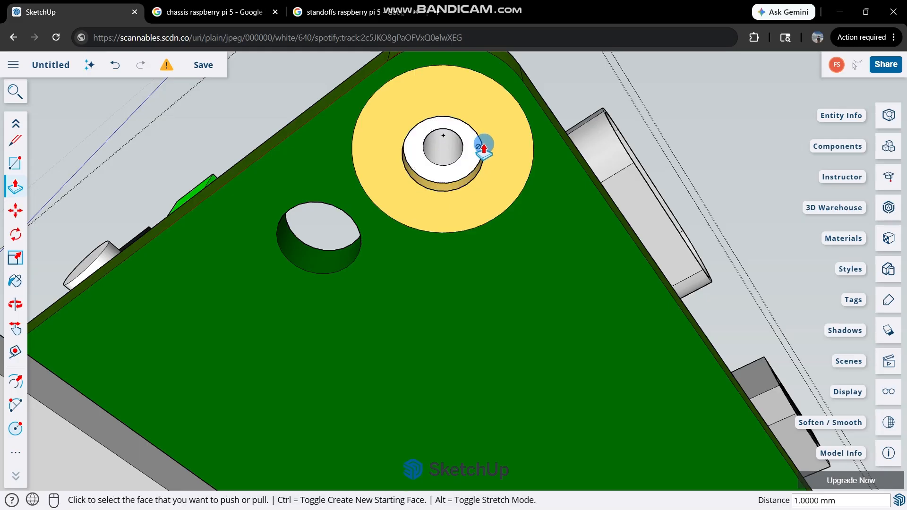
pyautogui.click(476, 142)
pyautogui.write('1.6')
pyautogui.press('Return')
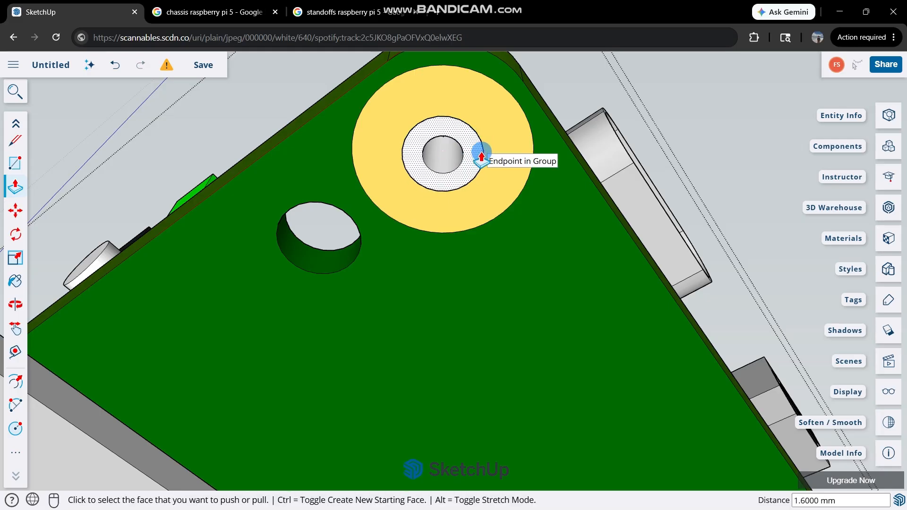
# Try pasting a copy of the hollow post's shell in front of the board, and undo the placement.
pyautogui.moveTo(477, 152); pyautogui.dragTo(357, 283, button='middle')
pyautogui.scroll(2, 470, 169)
pyautogui.moveTo(470, 170); pyautogui.dragTo(402, 294, button='middle')
pyautogui.click(308, 314)
pyautogui.hotkey('ctrl', 'v')
pyautogui.scroll(-3, 350, 340)
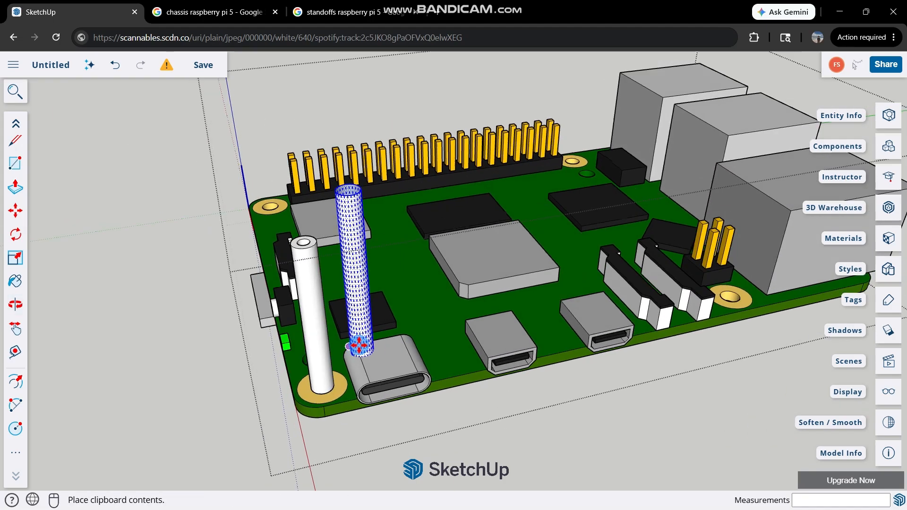
pyautogui.scroll(4, 611, 406)
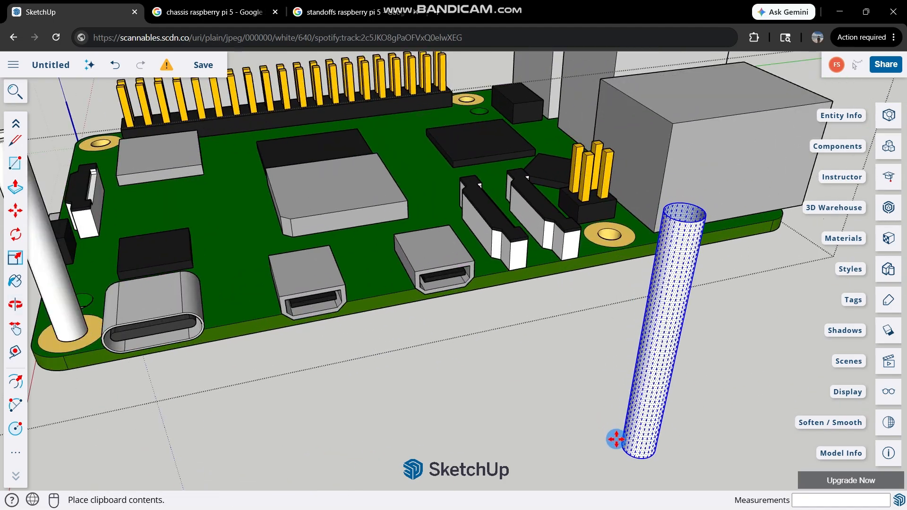
pyautogui.click(597, 433)
pyautogui.hotkey('ctrl', 'z')
pyautogui.scroll(-3, 576, 457)
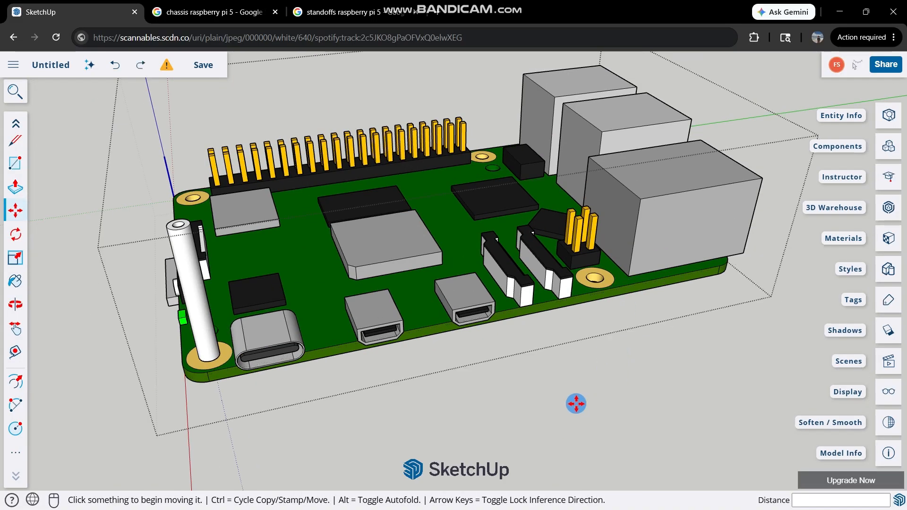
# Paste the post copy beside the board again, check it from above, and undo the paste.
pyautogui.press('space')
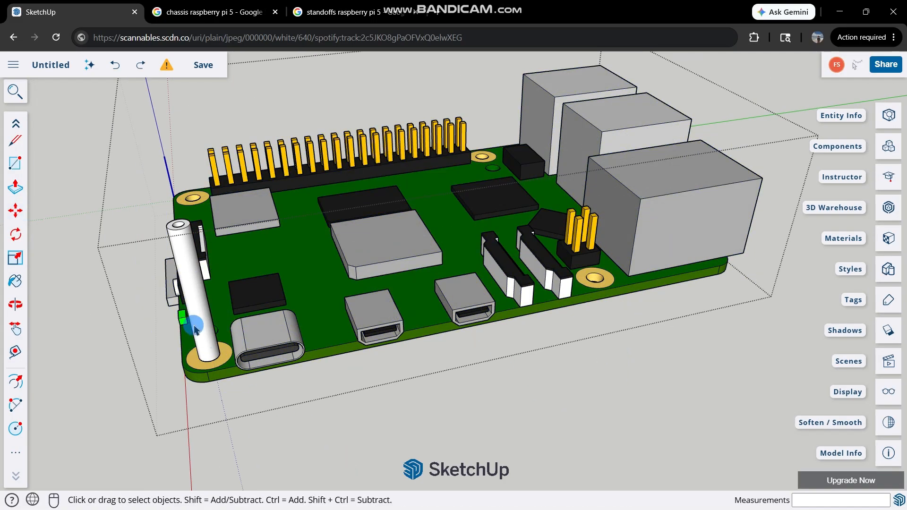
pyautogui.hotkey('ctrl', 'v')
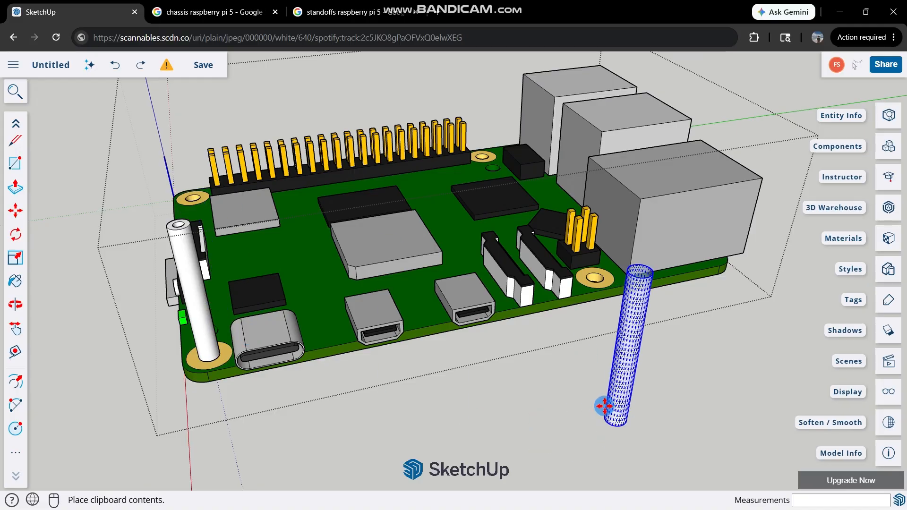
pyautogui.scroll(5, 601, 403)
pyautogui.click(584, 417)
pyautogui.press('space')
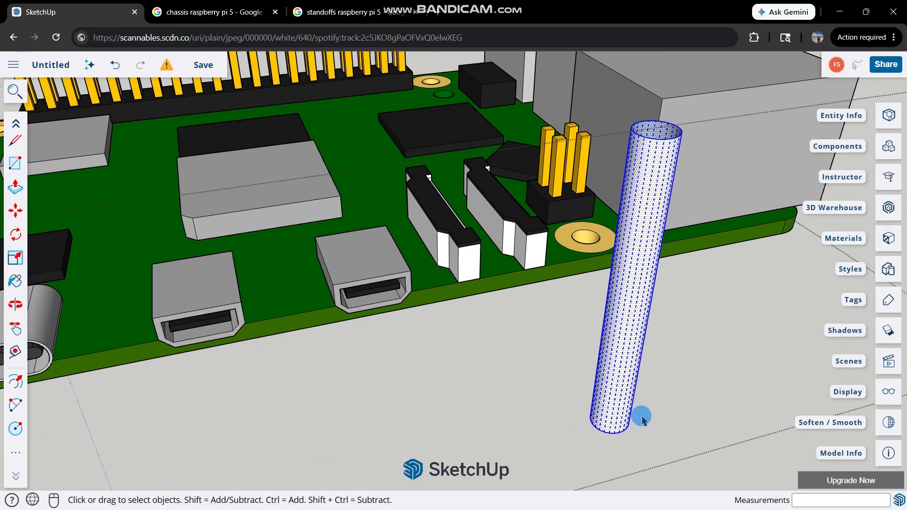
pyautogui.click(643, 417)
pyautogui.click(618, 402)
pyautogui.moveTo(618, 402); pyautogui.dragTo(520, 454, button='middle')
pyautogui.moveTo(391, 324); pyautogui.dragTo(562, 418, button='middle')
pyautogui.scroll(-2, 562, 418)
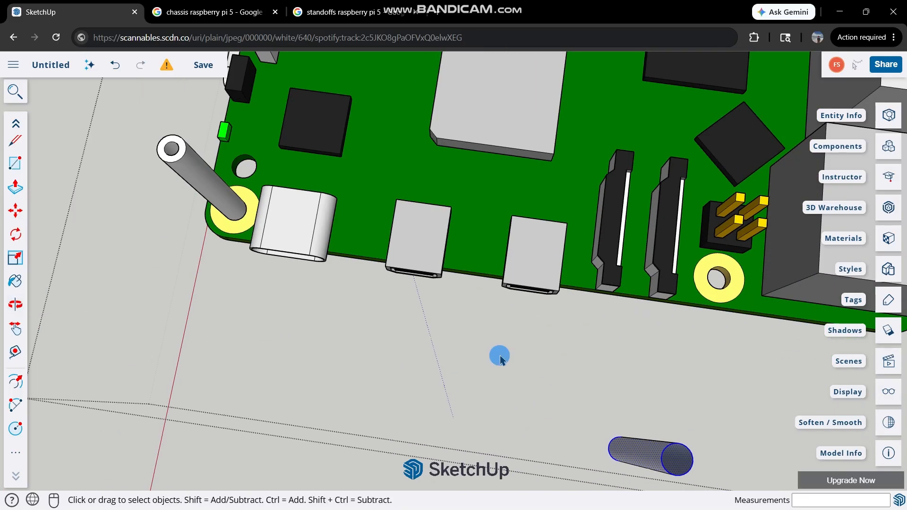
pyautogui.hotkey('ctrl', 'z')
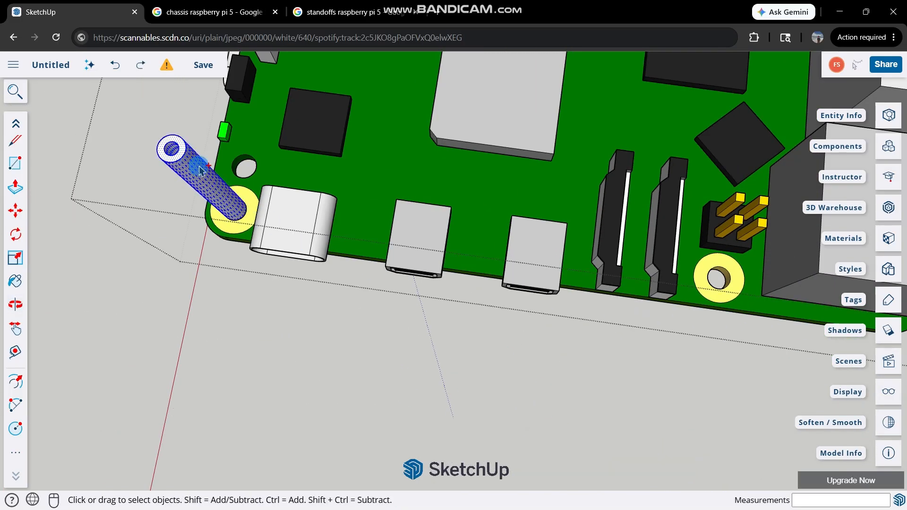
# Copy the entire hollow post with its ring faces and paste it beside the board near the mounting hole by the pin header block.
pyautogui.press('Delete')
pyautogui.hotkey('ctrl', 'z')
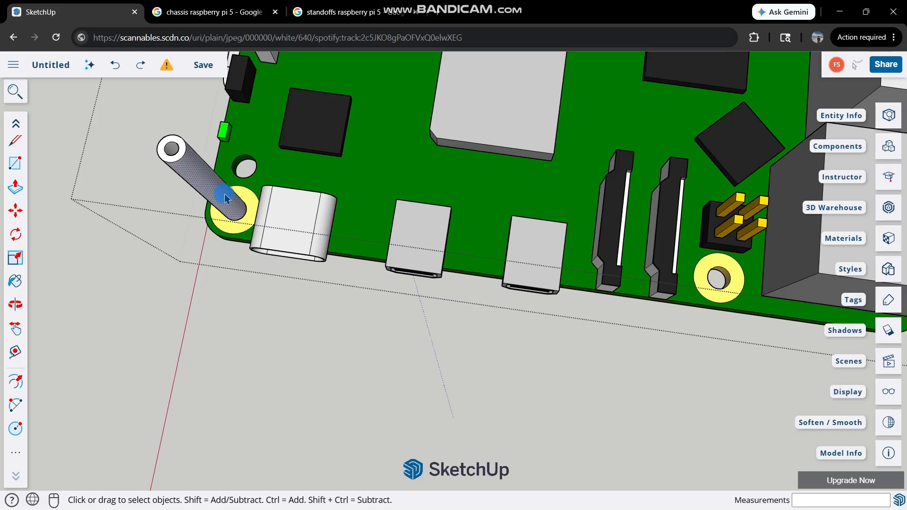
pyautogui.click(152, 188)
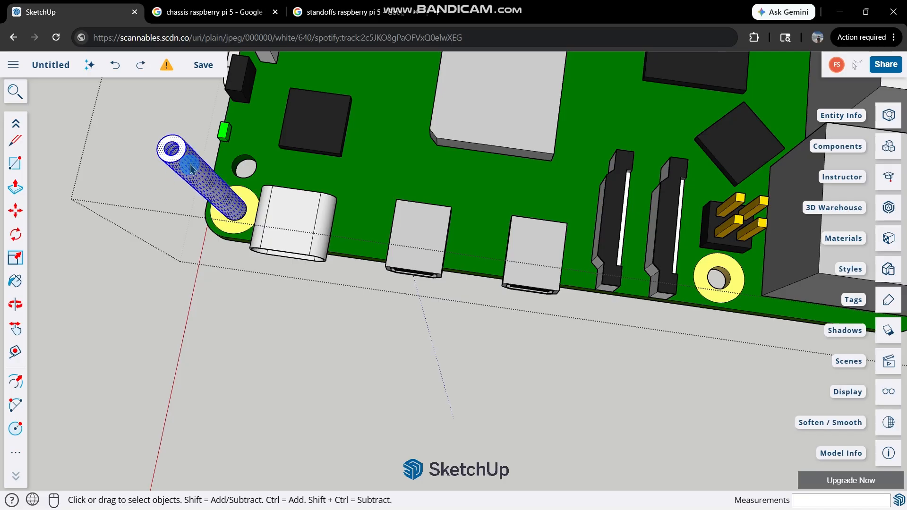
pyautogui.hotkey('ctrl', 'v')
pyautogui.click(676, 370)
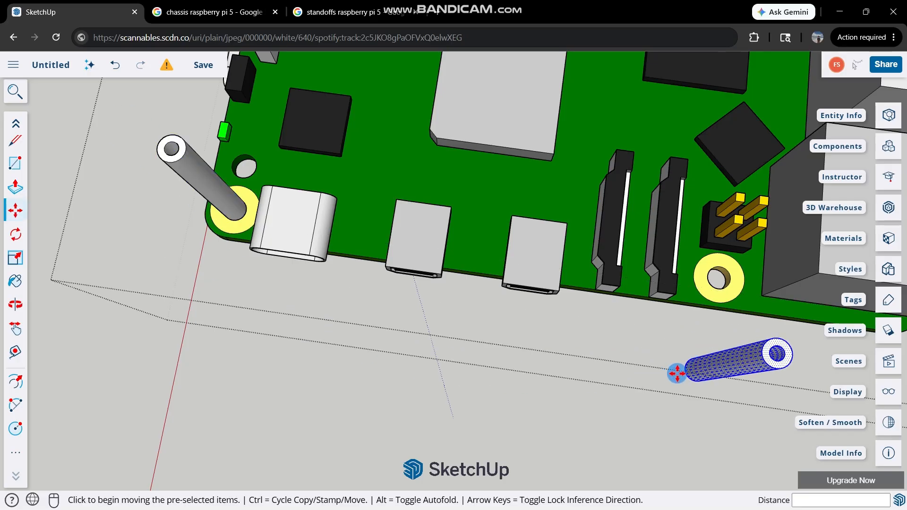
# Examine the lower end and the inner bore of the pasted post from beneath the board.
pyautogui.scroll(2, 677, 372)
pyautogui.scroll(-3, 787, 355)
pyautogui.scroll(1, 638, 381)
pyautogui.moveTo(638, 380); pyautogui.dragTo(511, 260, button='middle')
pyautogui.scroll(-4, 512, 260)
pyautogui.scroll(8, 490, 185)
pyautogui.press('space')
pyautogui.click(512, 154)
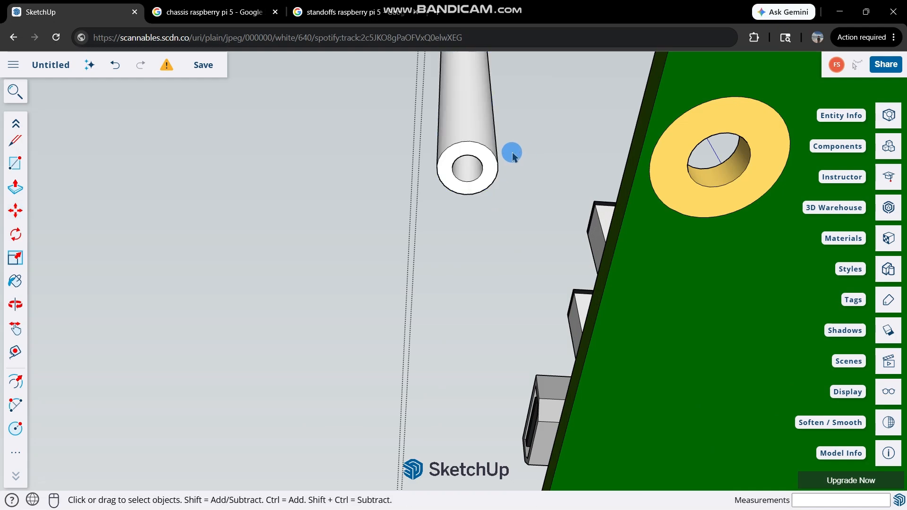
pyautogui.scroll(3, 496, 152)
pyautogui.press('m')
pyautogui.scroll(2, 484, 156)
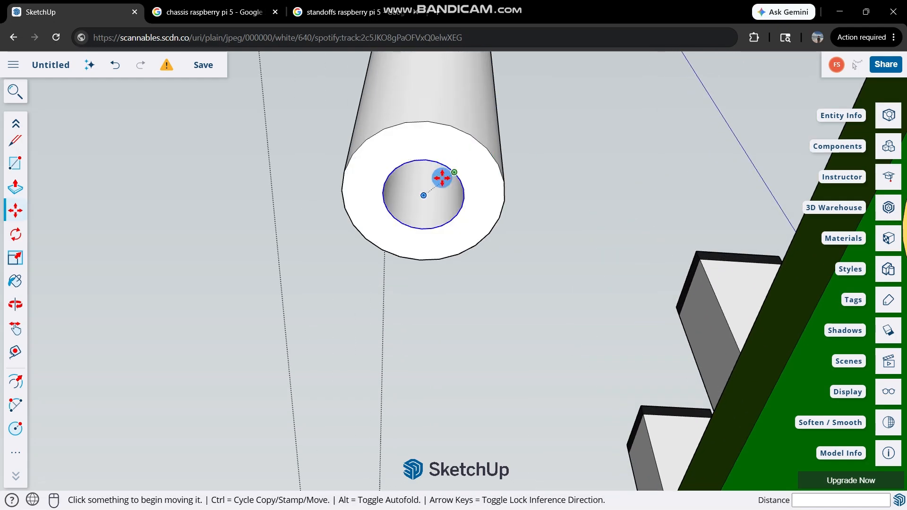
pyautogui.scroll(5, 439, 175)
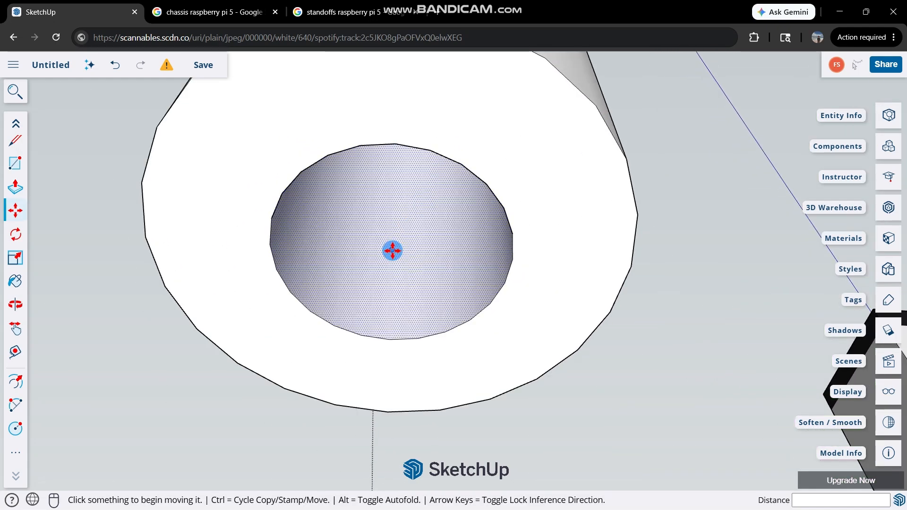
pyautogui.moveTo(392, 251); pyautogui.dragTo(431, 310, button='middle')
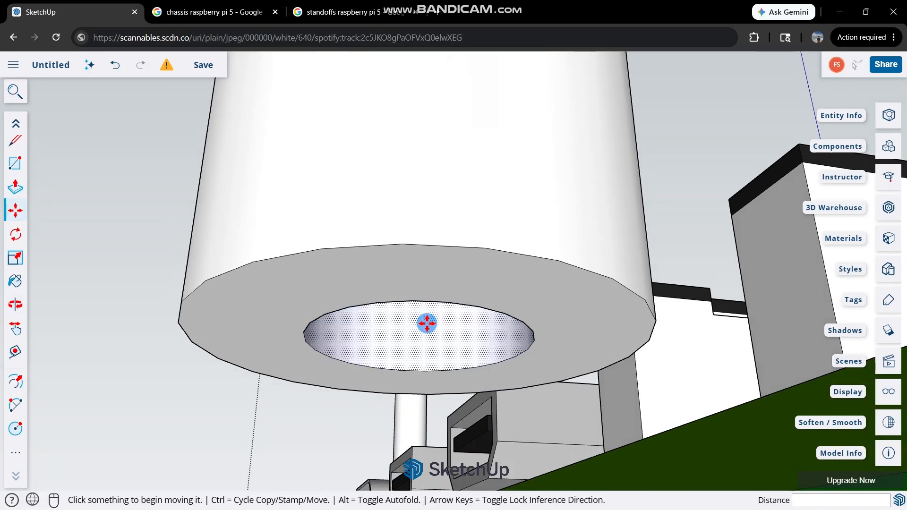
pyautogui.moveTo(418, 343); pyautogui.dragTo(502, 146, button='middle')
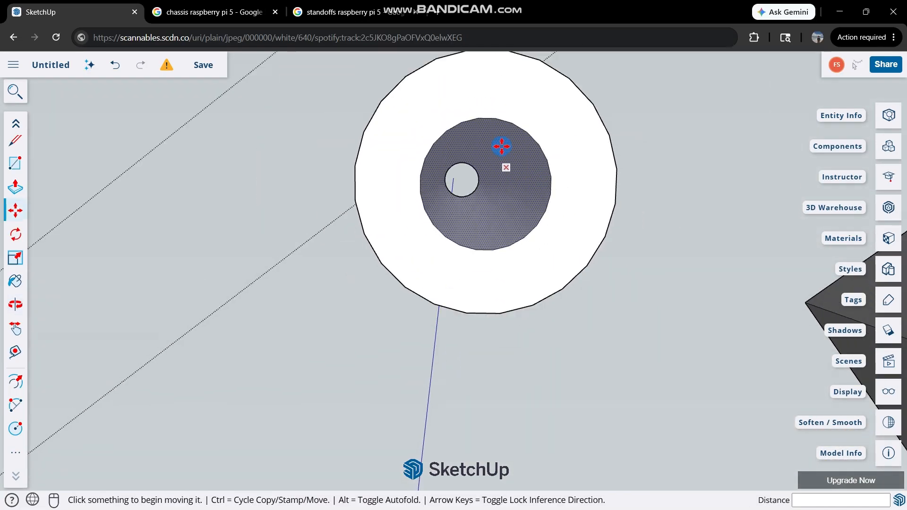
# Select the whole pasted post and mark the center points of its circles with Find Center.
pyautogui.scroll(3, 488, 174)
pyautogui.press('space')
pyautogui.tripleClick(488, 176)
pyautogui.rightClick(488, 174)
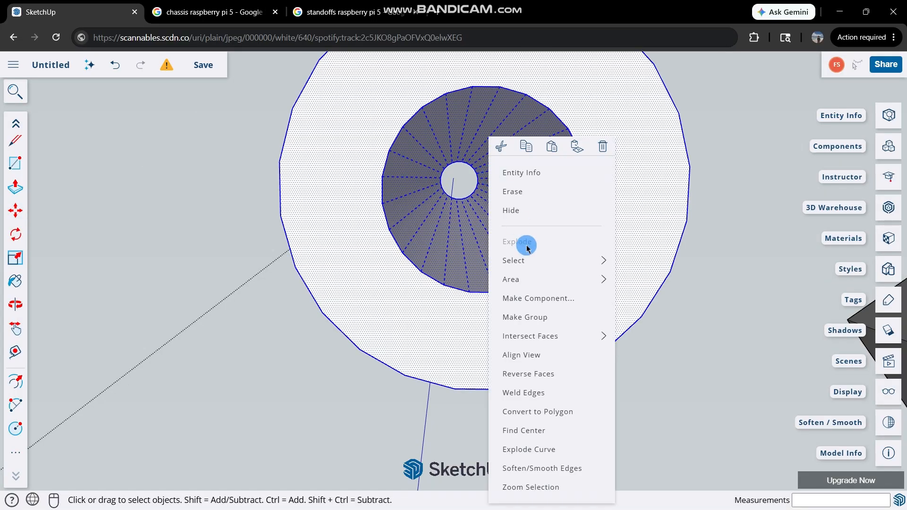
pyautogui.click(532, 439)
pyautogui.scroll(1, 484, 192)
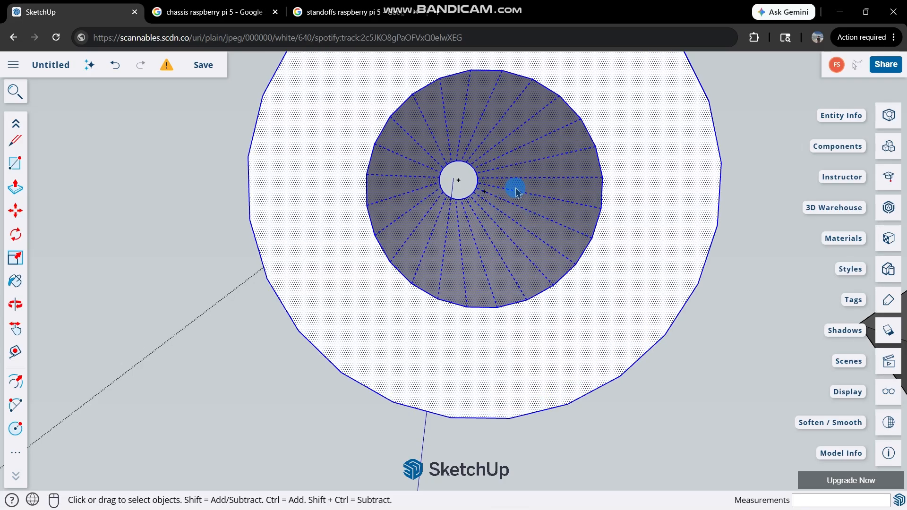
# Try to move the pasted post using its bottom center point as the grip, and deselect it.
pyautogui.moveTo(516, 191); pyautogui.dragTo(484, 353, button='middle')
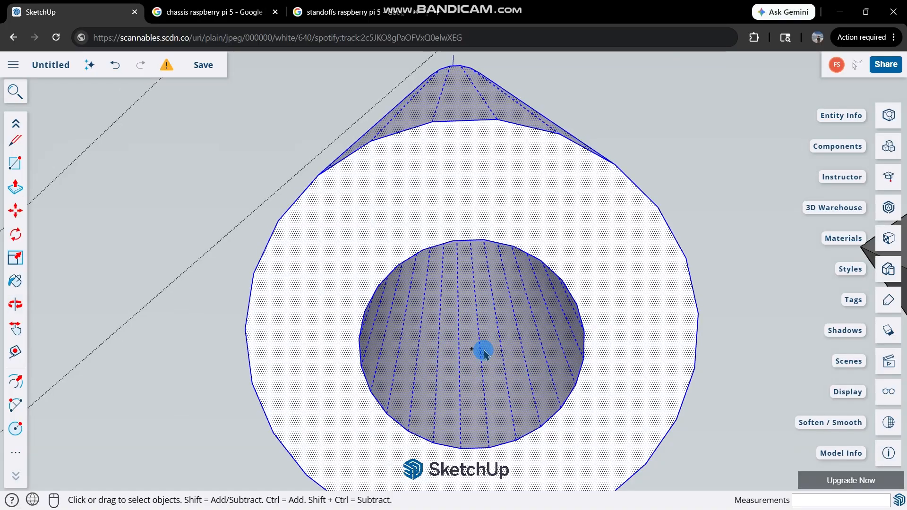
pyautogui.scroll(2, 484, 352)
pyautogui.press('m')
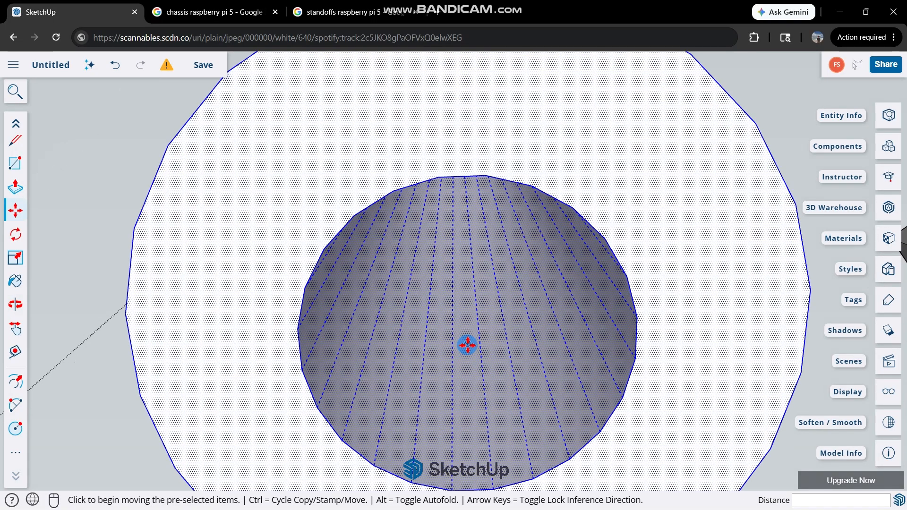
pyautogui.click(467, 345)
pyautogui.scroll(-5, 425, 324)
pyautogui.scroll(3, 432, 326)
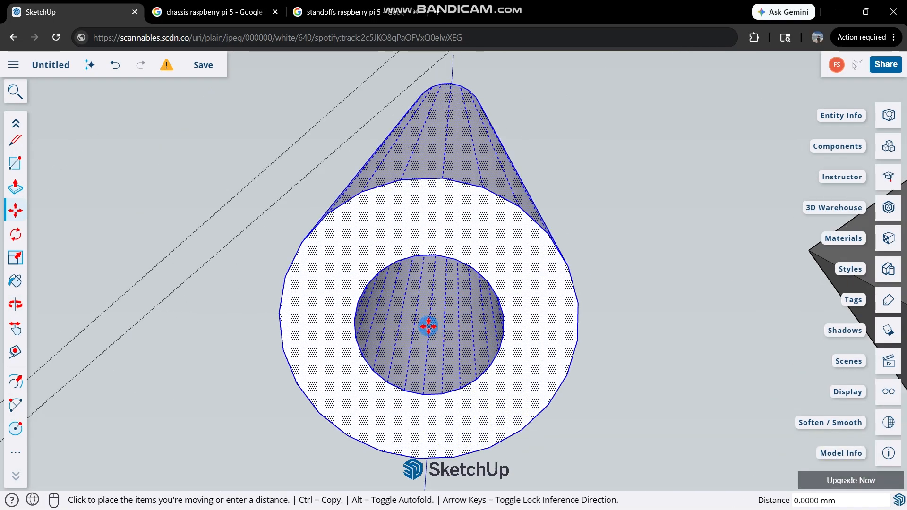
pyautogui.click(428, 327)
pyautogui.press('space')
pyautogui.click(584, 219)
pyautogui.scroll(-5, 532, 361)
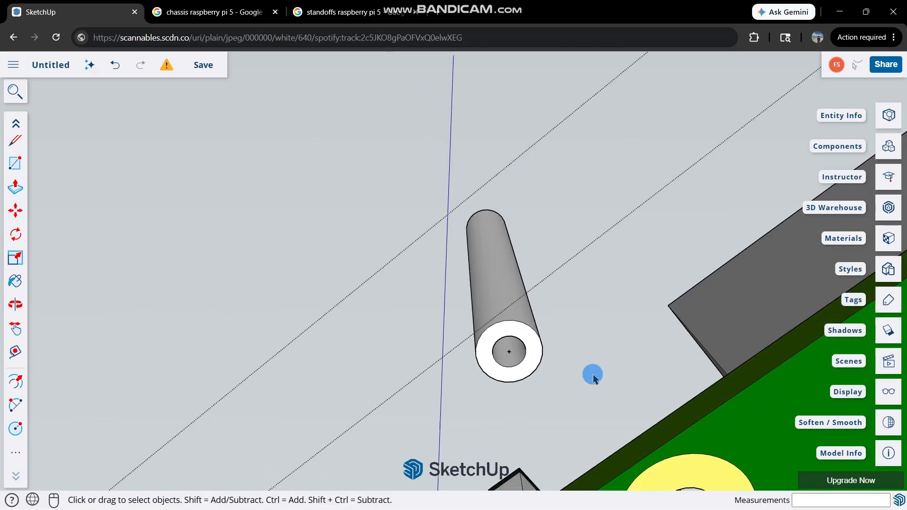
# Open the board group for editing and mark the center point of the mounting hole nearest the pasted post.
pyautogui.moveTo(593, 378); pyautogui.dragTo(630, 390, button='middle')
pyautogui.rightClick(630, 390)
pyautogui.scroll(-5, 470, 318)
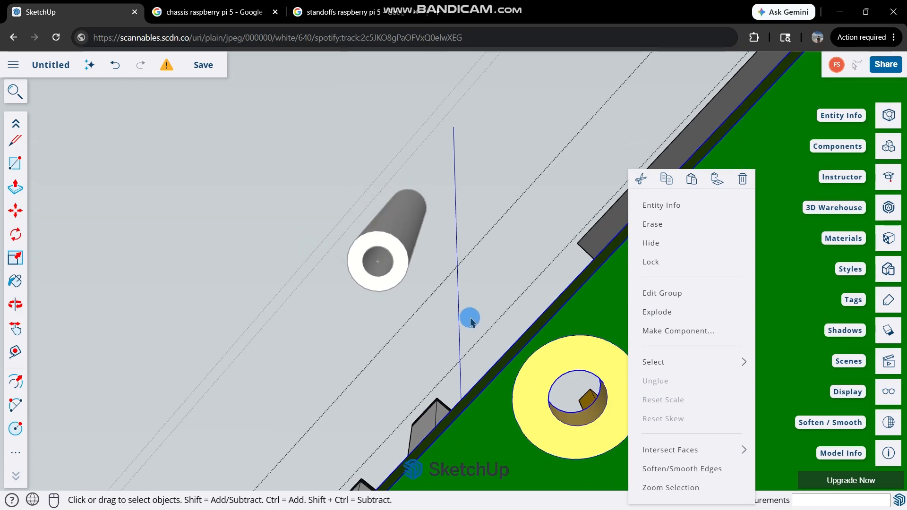
pyautogui.scroll(3, 503, 334)
pyautogui.scroll(1, 521, 346)
pyautogui.click(455, 247)
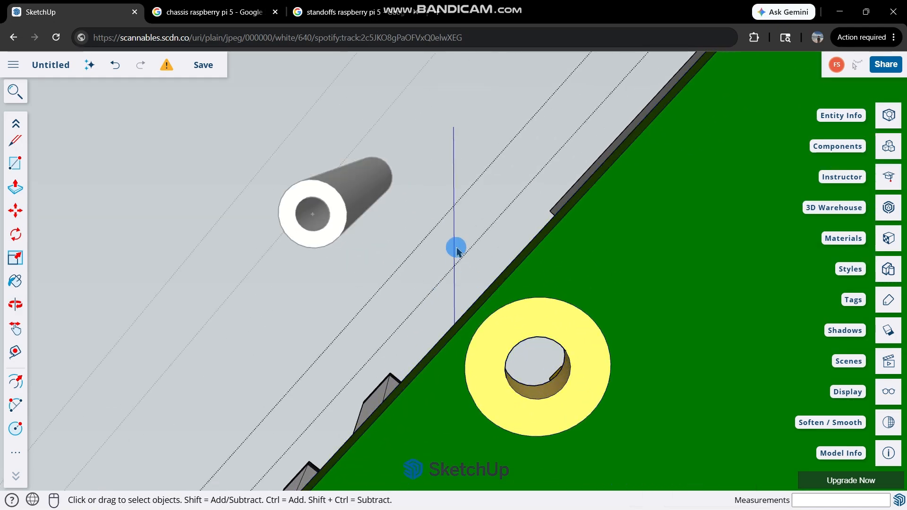
pyautogui.click(566, 346)
pyautogui.doubleClick(567, 346)
pyautogui.rightClick(566, 346)
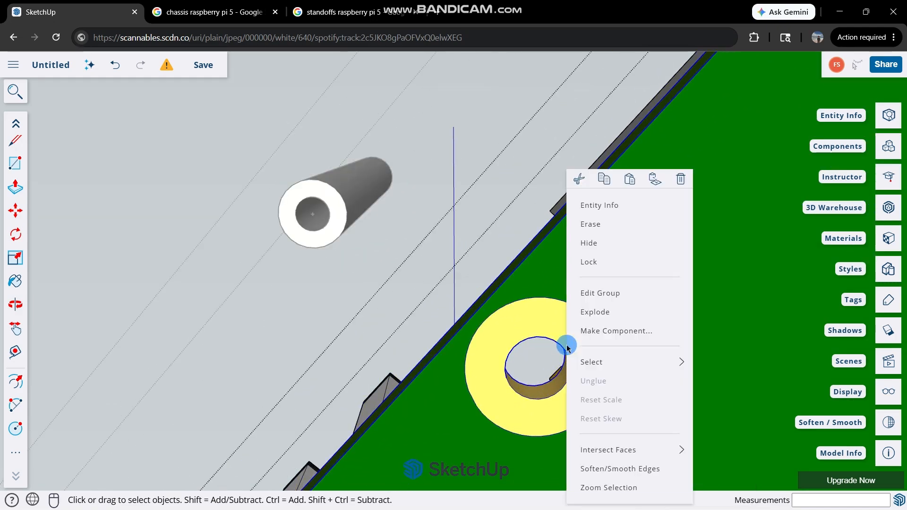
pyautogui.click(539, 332)
pyautogui.doubleClick(539, 332)
pyautogui.tripleClick(537, 332)
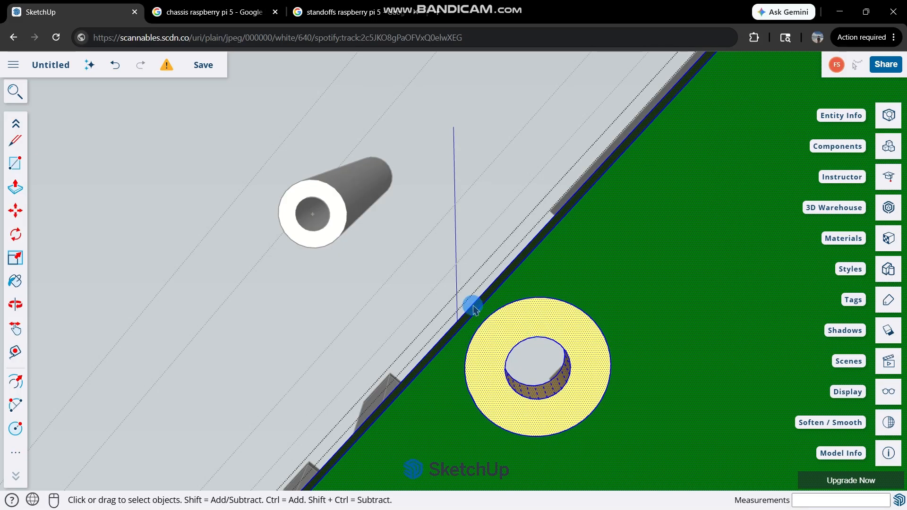
pyautogui.rightClick(513, 384)
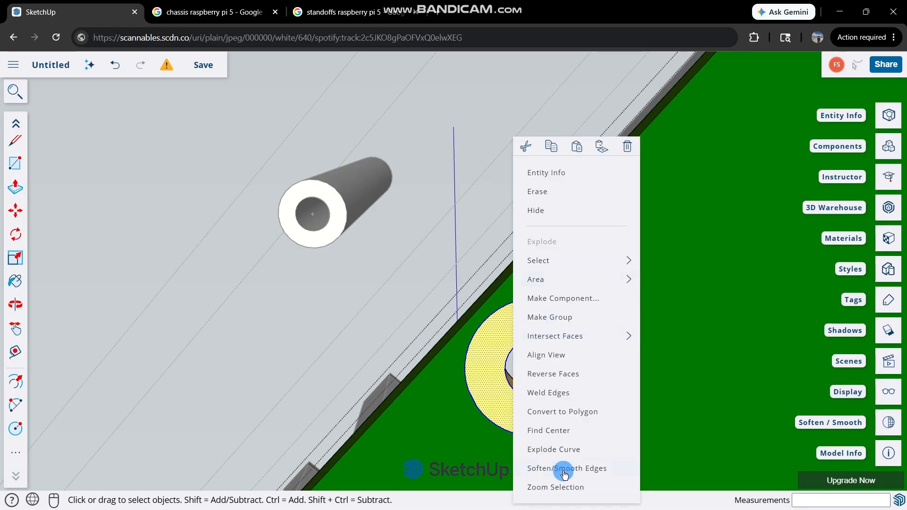
pyautogui.click(547, 437)
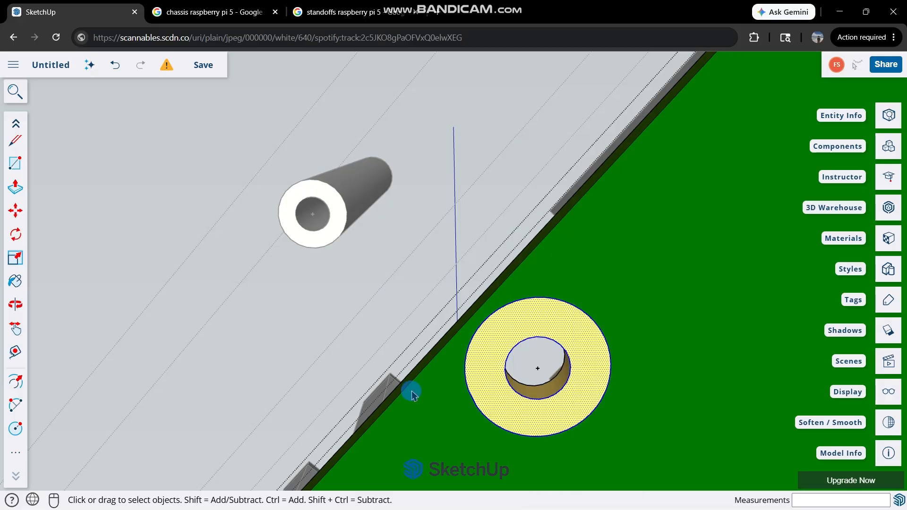
# Mark the center point of the mounting hole on the board's opposite long edge, beside the small round hole.
pyautogui.scroll(-8, 411, 390)
pyautogui.scroll(4, 637, 454)
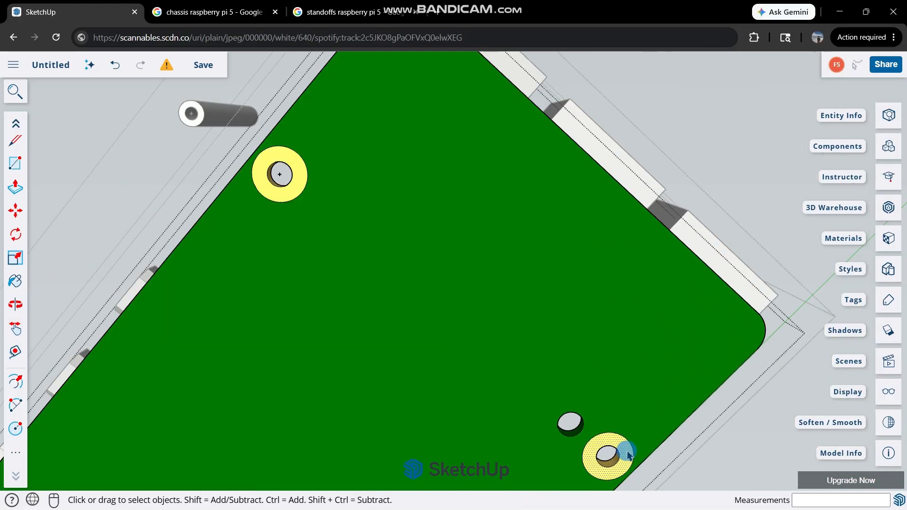
pyautogui.rightClick(628, 455)
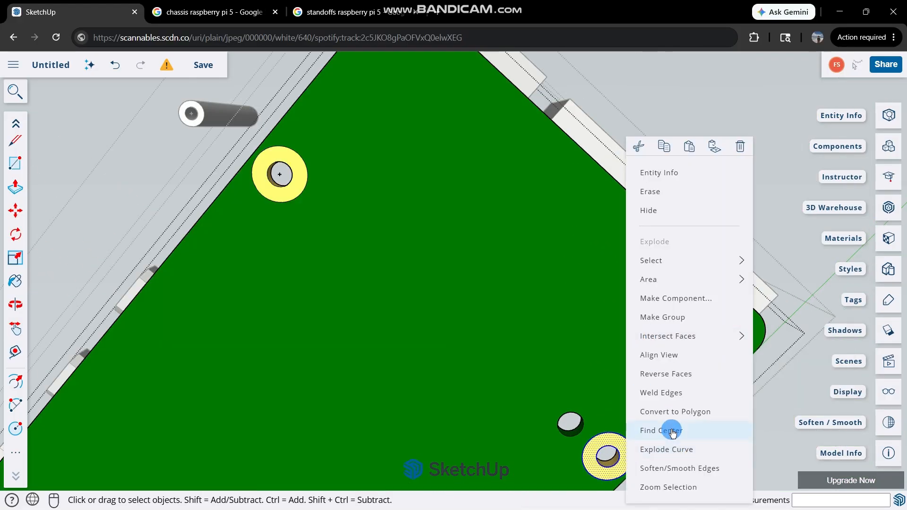
pyautogui.click(668, 373)
# Mark the center point of the corner mounting hole near the white rectangular block under the board, and leave group editing.
pyautogui.scroll(-4, 402, 355)
pyautogui.scroll(-3, 402, 352)
pyautogui.scroll(8, 361, 460)
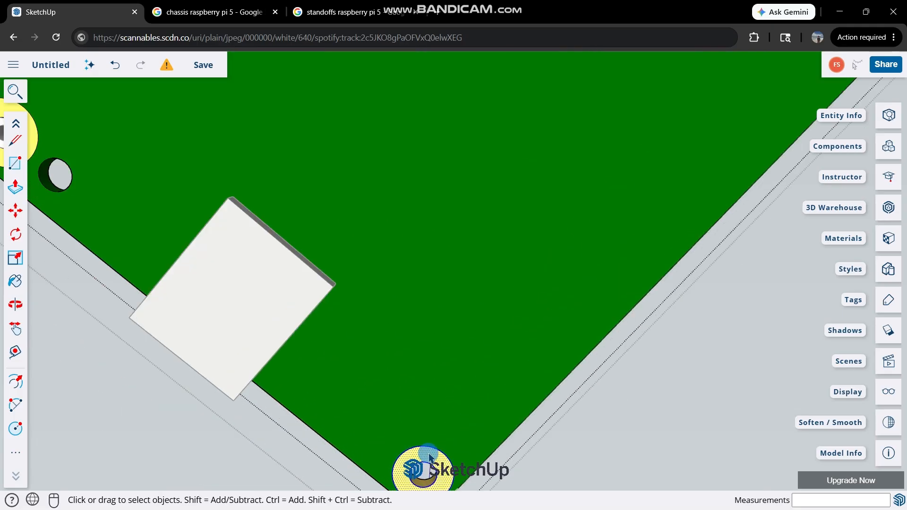
pyautogui.rightClick(430, 457)
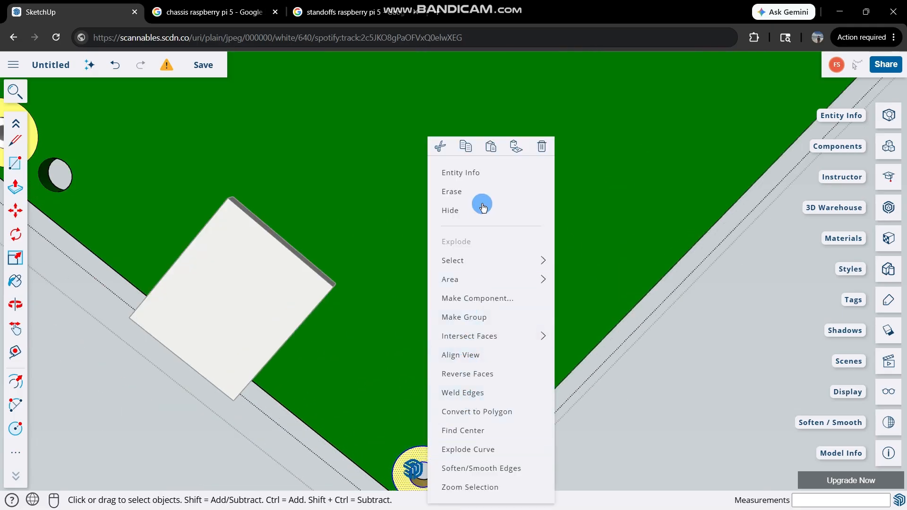
pyautogui.click(468, 436)
pyautogui.click(159, 451)
pyautogui.scroll(-6, 317, 373)
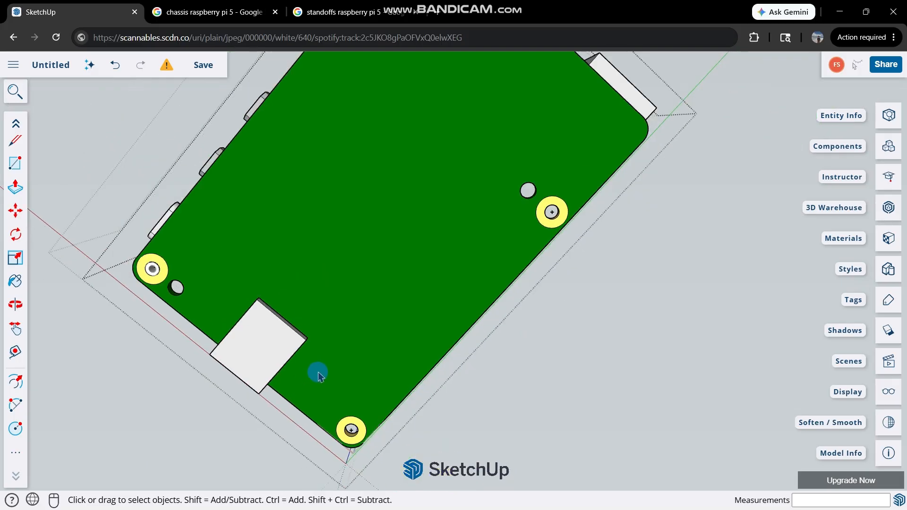
# Move the pasted post by its bottom center point onto the center point of the nearest mounting hole.
pyautogui.scroll(2, 305, 169)
pyautogui.scroll(-3, 305, 165)
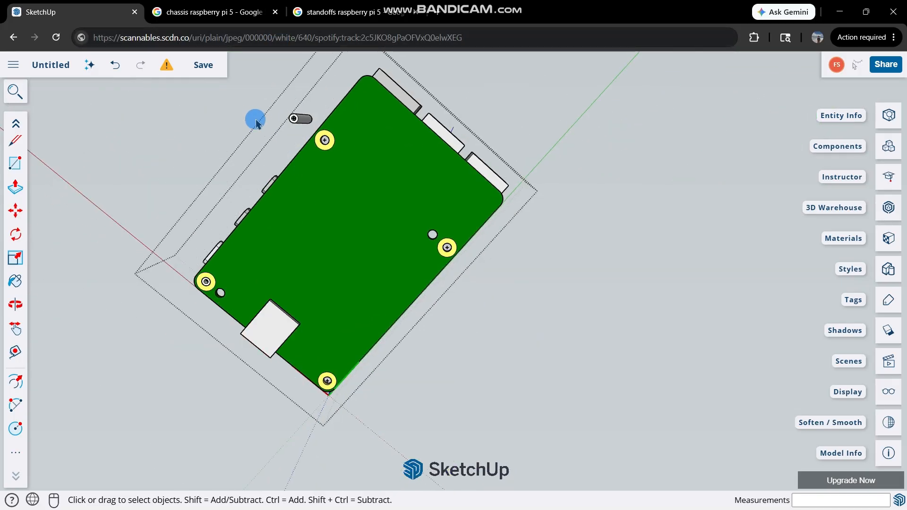
pyautogui.scroll(2, 258, 118)
pyautogui.scroll(3, 308, 121)
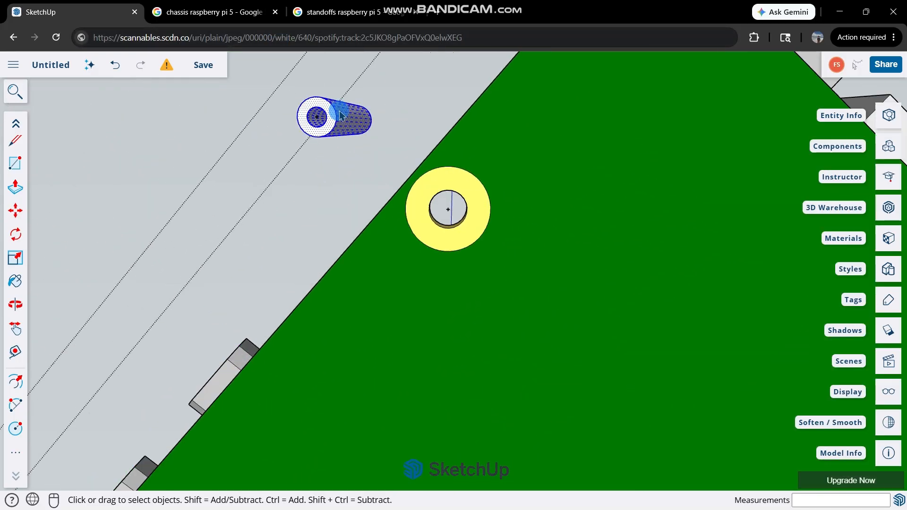
pyautogui.scroll(1, 341, 116)
pyautogui.press('m')
pyautogui.scroll(2, 310, 121)
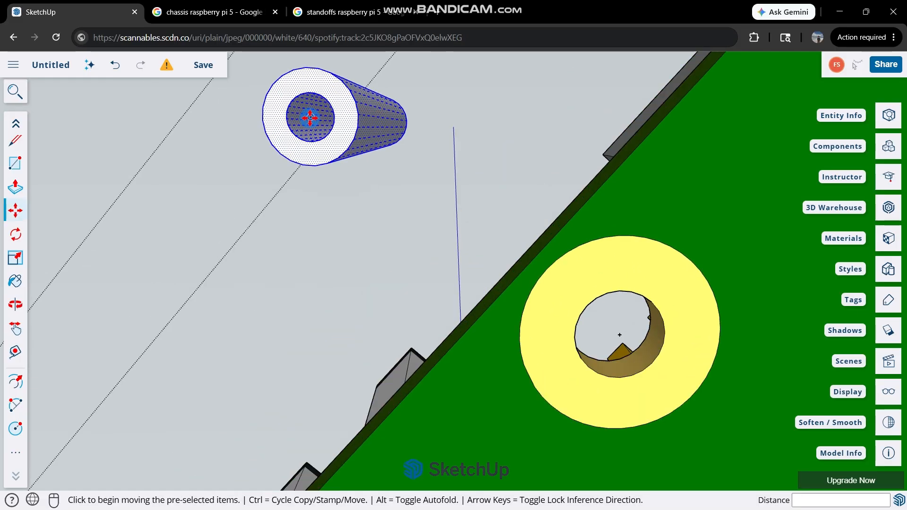
pyautogui.click(310, 117)
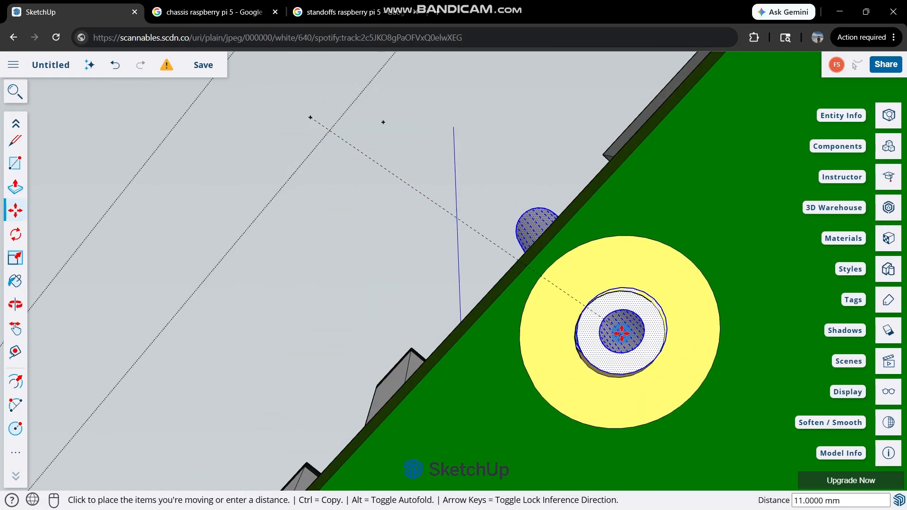
pyautogui.click(622, 333)
pyautogui.scroll(-3, 455, 297)
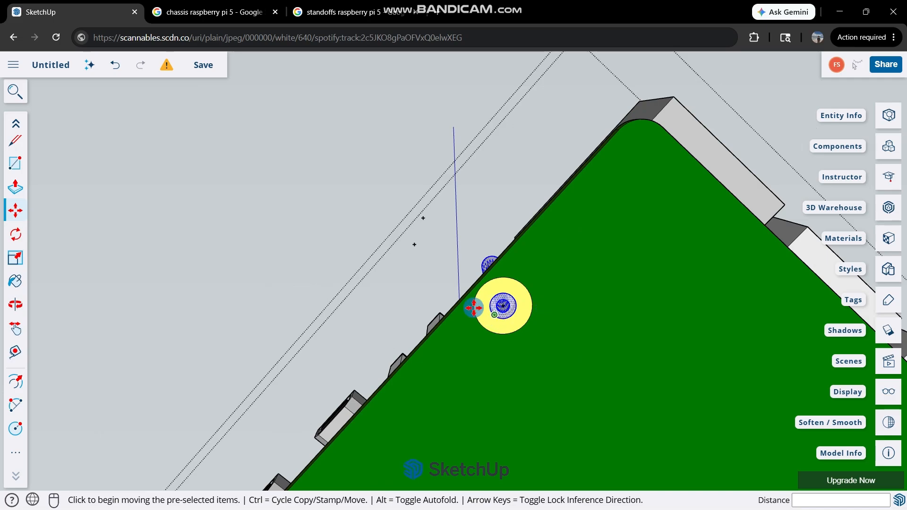
# Paste another post beside the mounting hole next to the small round hole and mark its bottom end's center point.
pyautogui.hotkey('ctrl', 'v')
pyautogui.scroll(-2, 424, 279)
pyautogui.moveTo(615, 320); pyautogui.dragTo(518, 305, button='middle')
pyautogui.click(712, 411)
pyautogui.scroll(5, 712, 411)
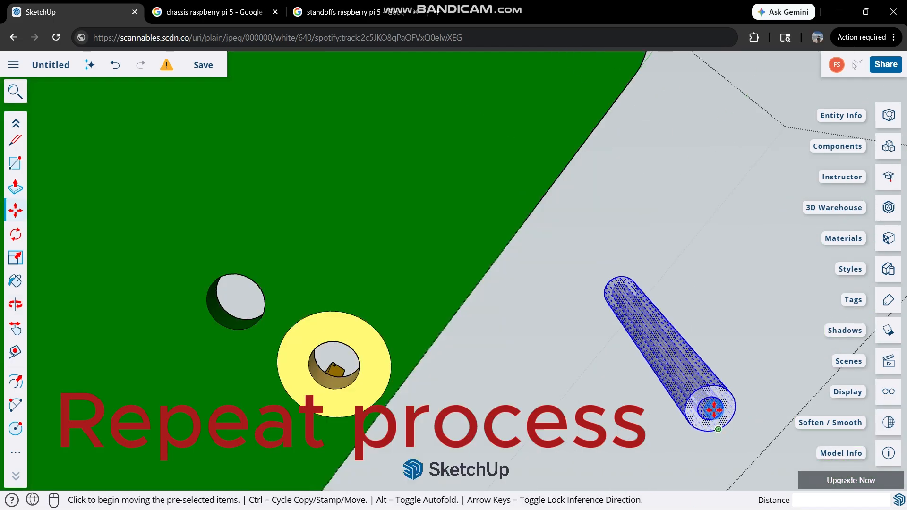
pyautogui.press('space')
pyautogui.rightClick(679, 409)
pyautogui.click(708, 427)
# Move this post by its bottom center point onto the center of the mounting hole beside the small round hole.
pyautogui.press('m')
pyautogui.click(709, 408)
pyautogui.click(279, 358)
# Paste another post beside the corner mounting hole near the white block and mark its bottom end's center point.
pyautogui.hotkey('ctrl', 'v')
pyautogui.click(543, 415)
pyautogui.press('space')
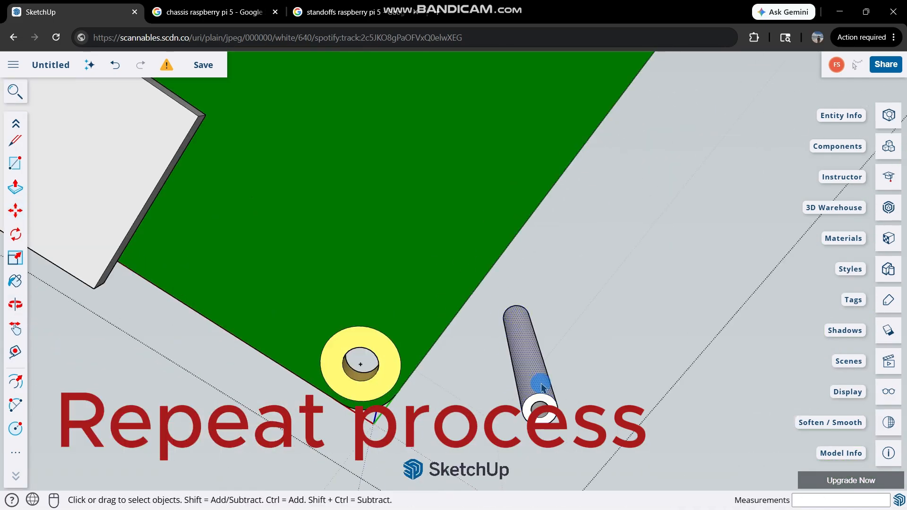
pyautogui.rightClick(543, 385)
pyautogui.click(549, 425)
# Move the last pasted post by its bottom center point onto the center of the corner mounting hole.
pyautogui.press('m')
pyautogui.click(537, 399)
pyautogui.click(213, 319)
pyautogui.press('space')
# Inspect the four posts and the space around the USB and Ethernet ports for stray center points.
pyautogui.scroll(-4, 218, 318)
pyautogui.moveTo(227, 319); pyautogui.dragTo(338, 311, button='middle')
pyautogui.scroll(-2, 351, 326)
pyautogui.click(438, 297)
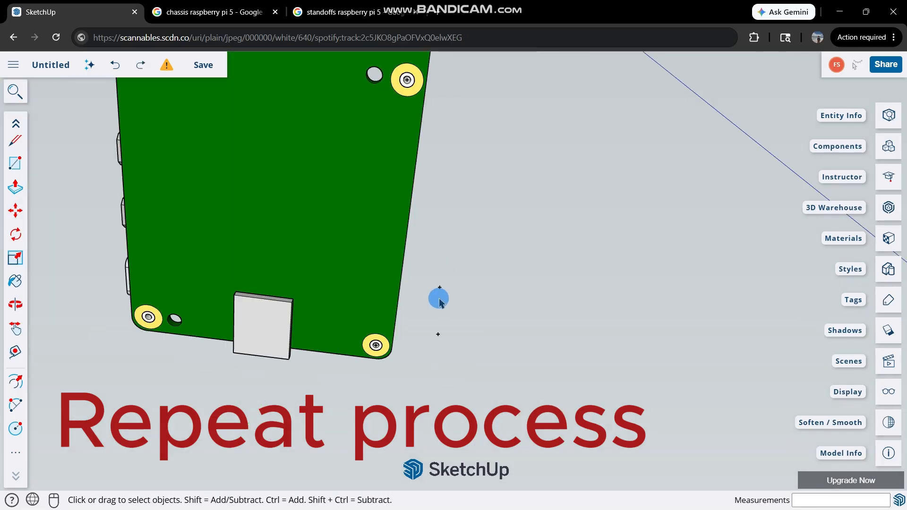
pyautogui.scroll(5, 434, 338)
pyautogui.scroll(-3, 530, 249)
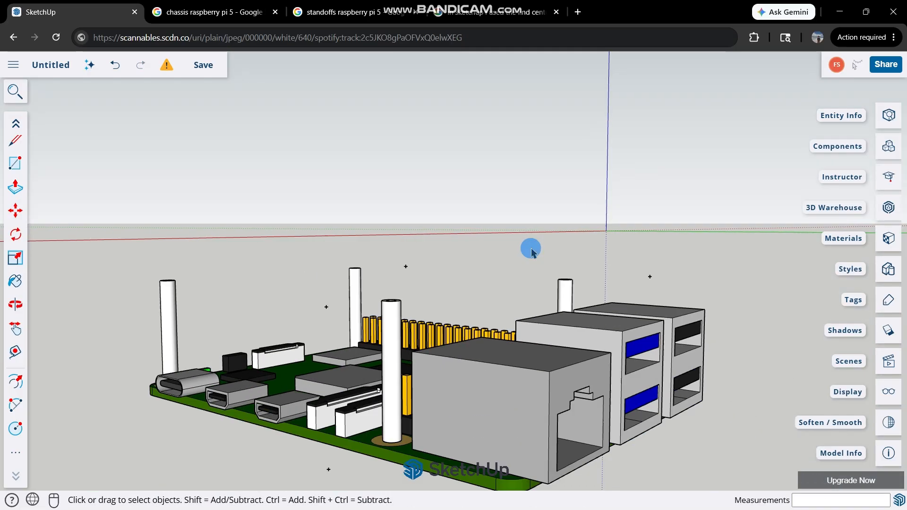
pyautogui.scroll(4, 600, 283)
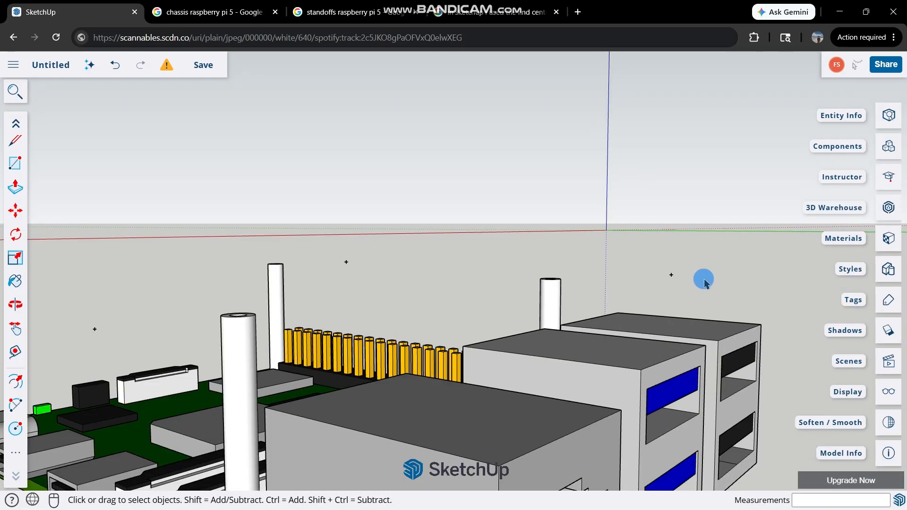
pyautogui.moveTo(704, 280); pyautogui.dragTo(556, 275, button='middle')
pyautogui.scroll(5, 598, 280)
pyautogui.scroll(-3, 600, 259)
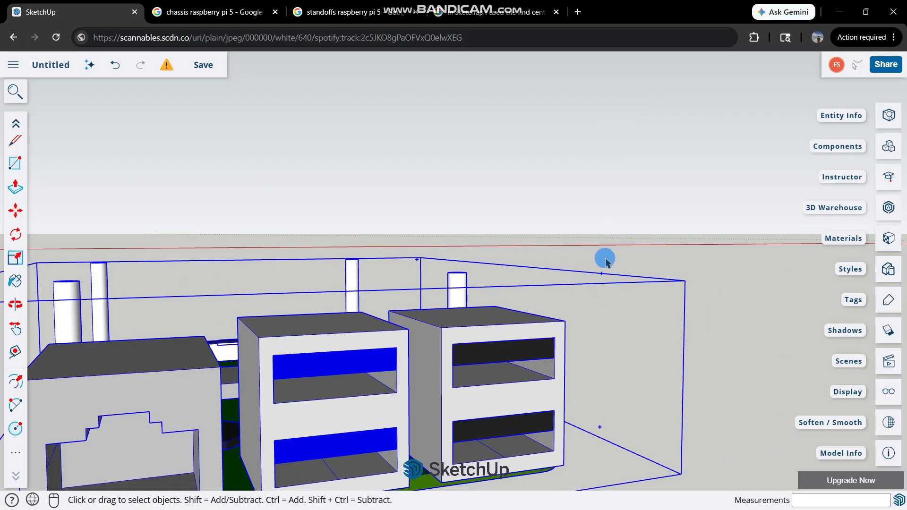
pyautogui.scroll(4, 610, 303)
pyautogui.scroll(-2, 574, 306)
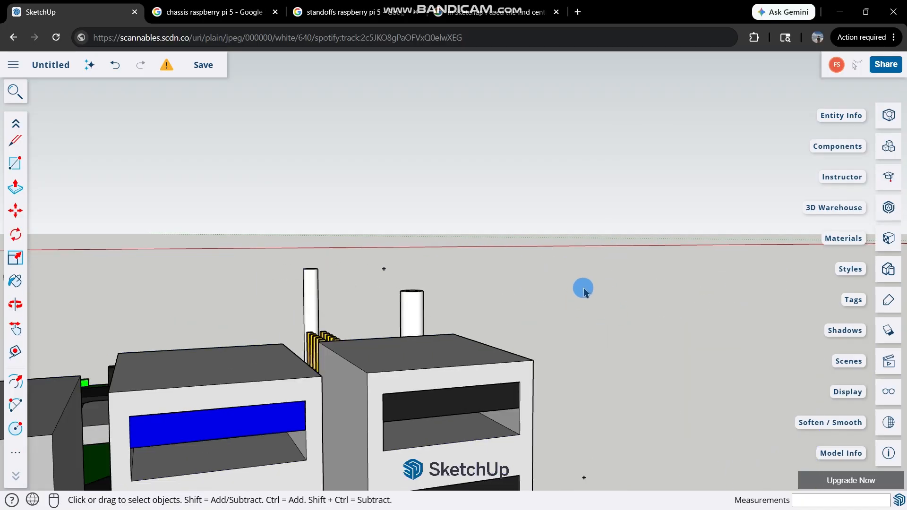
pyautogui.scroll(5, 587, 295)
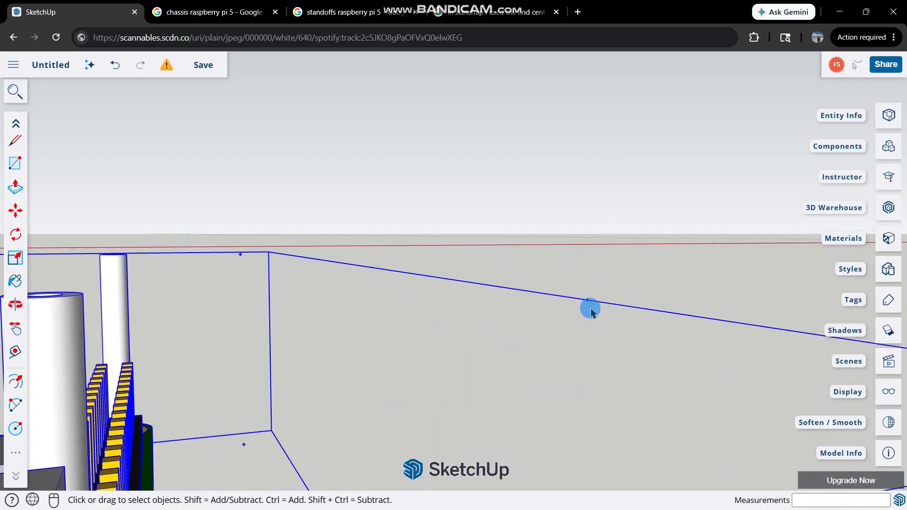
# Open the group for editing and erase the stray center point beside the board's port end.
pyautogui.doubleClick(588, 300)
pyautogui.click(588, 300)
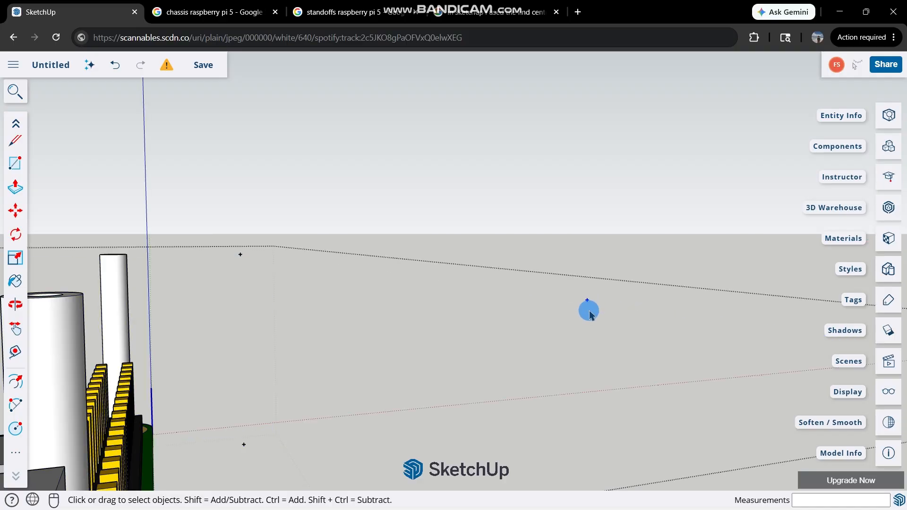
pyautogui.scroll(-3, 392, 263)
pyautogui.scroll(2, 347, 274)
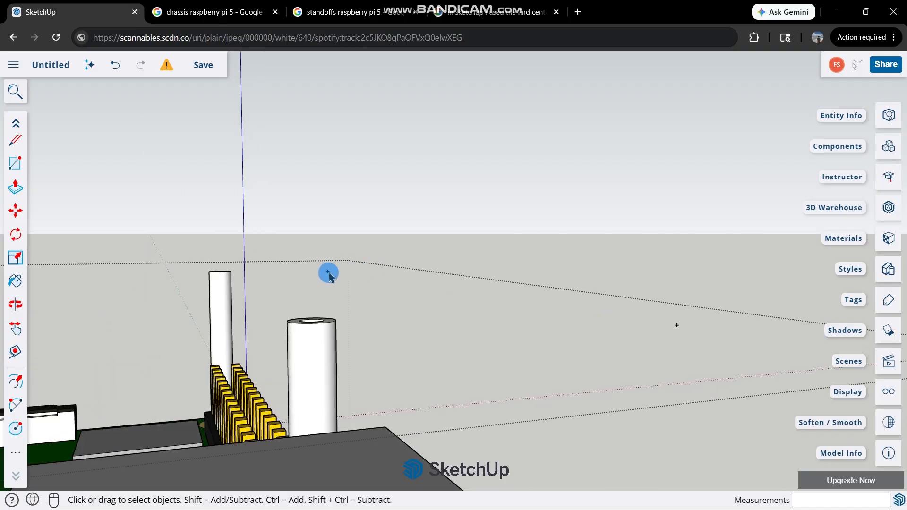
pyautogui.scroll(-3, 607, 338)
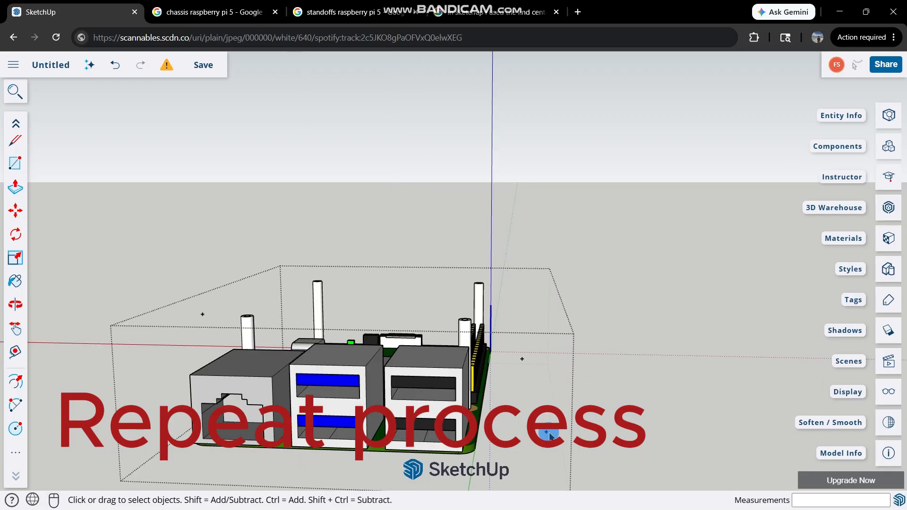
pyautogui.scroll(3, 477, 377)
pyautogui.scroll(2, 477, 377)
pyautogui.scroll(-4, 451, 140)
pyautogui.scroll(3, 703, 299)
pyautogui.rightClick(610, 238)
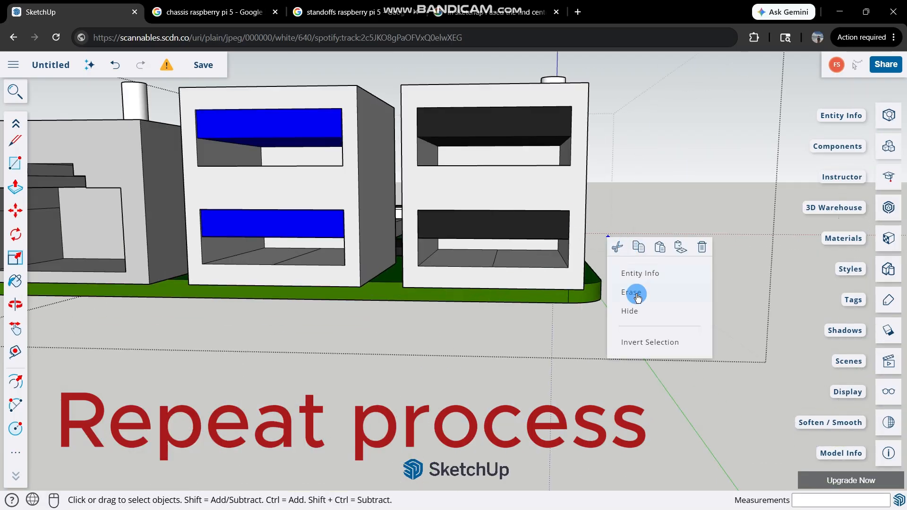
pyautogui.click(636, 293)
# Inspect how the posts sit in the mounting holes from the board's underside and from its component side.
pyautogui.moveTo(635, 331); pyautogui.dragTo(553, 191, button='middle')
pyautogui.scroll(6, 747, 282)
pyautogui.scroll(1, 699, 170)
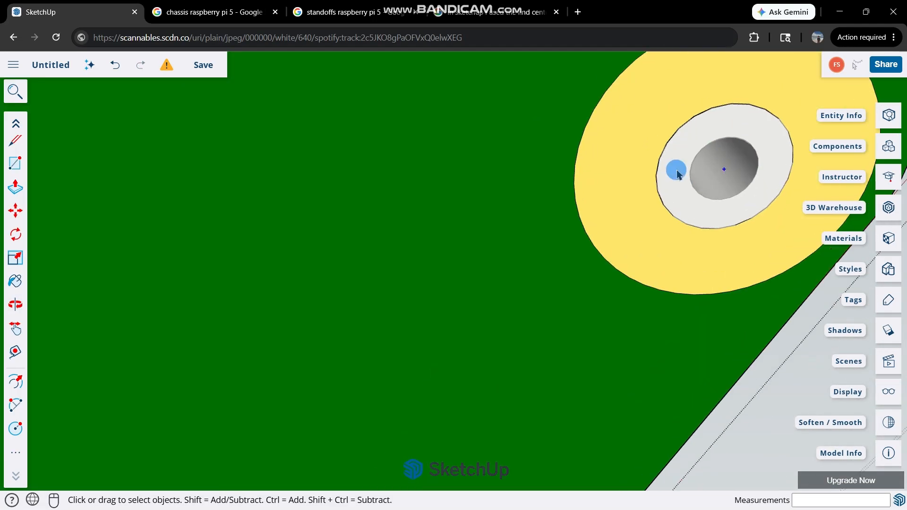
pyautogui.scroll(-1, 690, 184)
pyautogui.scroll(-4, 689, 183)
pyautogui.scroll(3, 421, 147)
pyautogui.scroll(-3, 420, 147)
pyautogui.scroll(4, 406, 305)
pyautogui.scroll(-4, 406, 305)
pyautogui.moveTo(524, 245); pyautogui.dragTo(567, 373, button='middle')
pyautogui.scroll(-2, 492, 338)
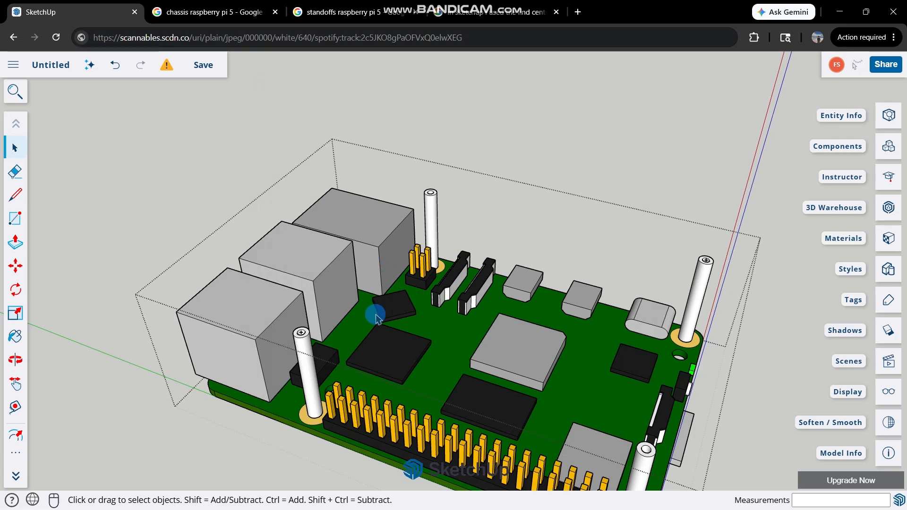
# Open the group containing the four posts for editing.
pyautogui.moveTo(380, 286); pyautogui.dragTo(368, 335, button='middle')
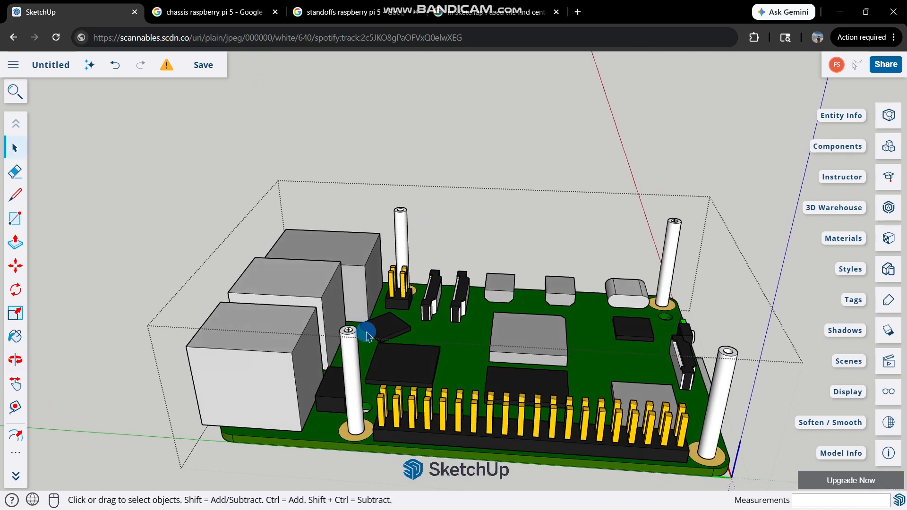
pyautogui.click(350, 347)
pyautogui.scroll(-3, 350, 349)
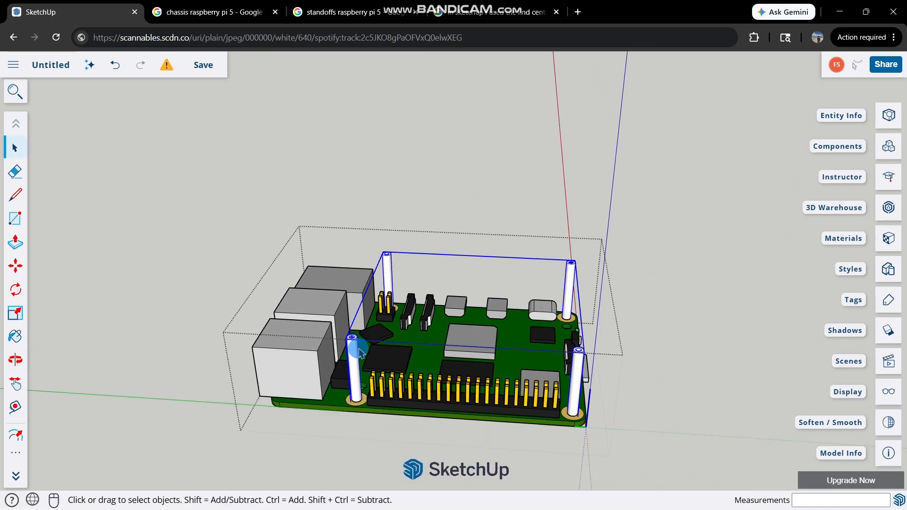
pyautogui.scroll(3, 351, 349)
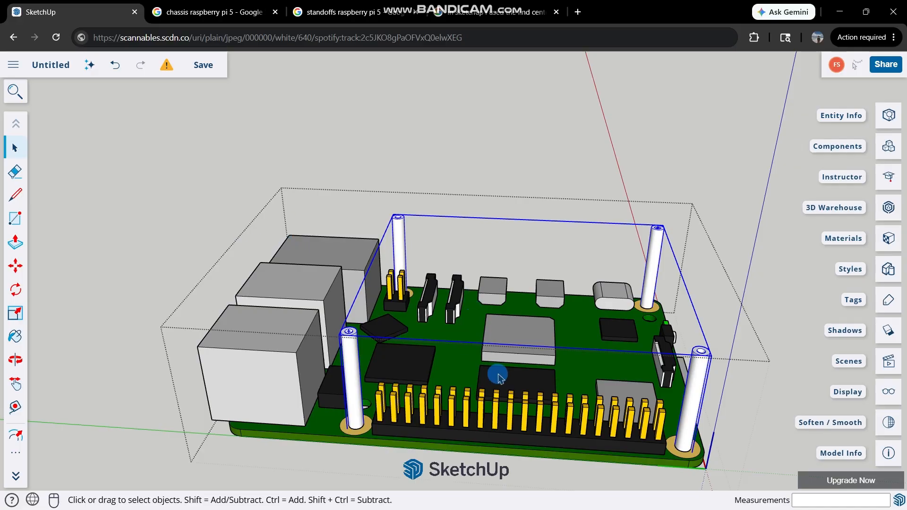
pyautogui.moveTo(666, 353); pyautogui.dragTo(347, 351, button='middle')
pyautogui.doubleClick(347, 351)
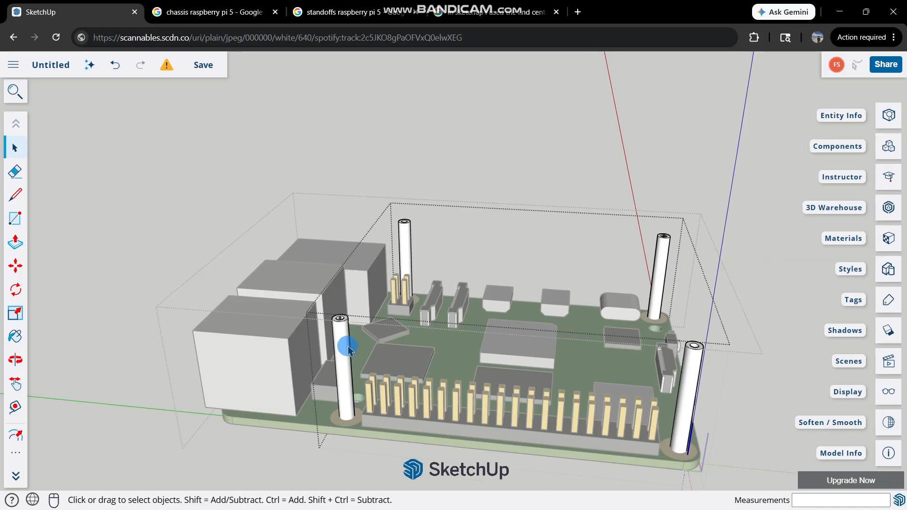
# Examine the tops of the four posts and the post ends under the board.
pyautogui.scroll(3, 692, 373)
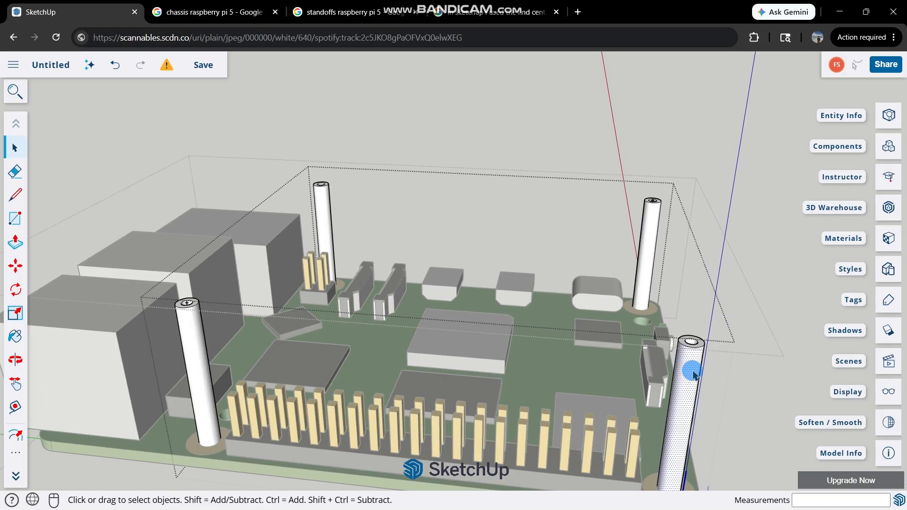
pyautogui.scroll(-5, 692, 372)
pyautogui.scroll(4, 538, 319)
pyautogui.moveTo(433, 347); pyautogui.dragTo(724, 345, button='middle')
pyautogui.scroll(3, 724, 345)
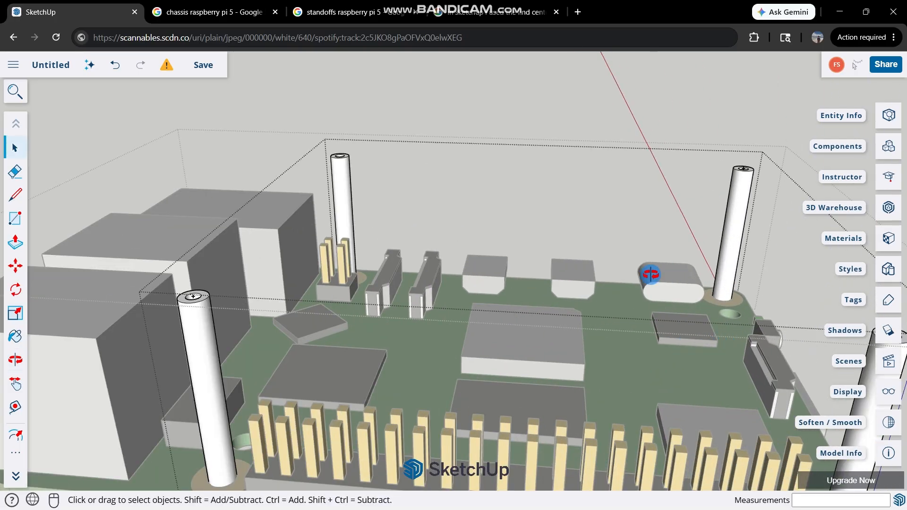
pyautogui.scroll(-5, 631, 324)
pyautogui.scroll(6, 668, 318)
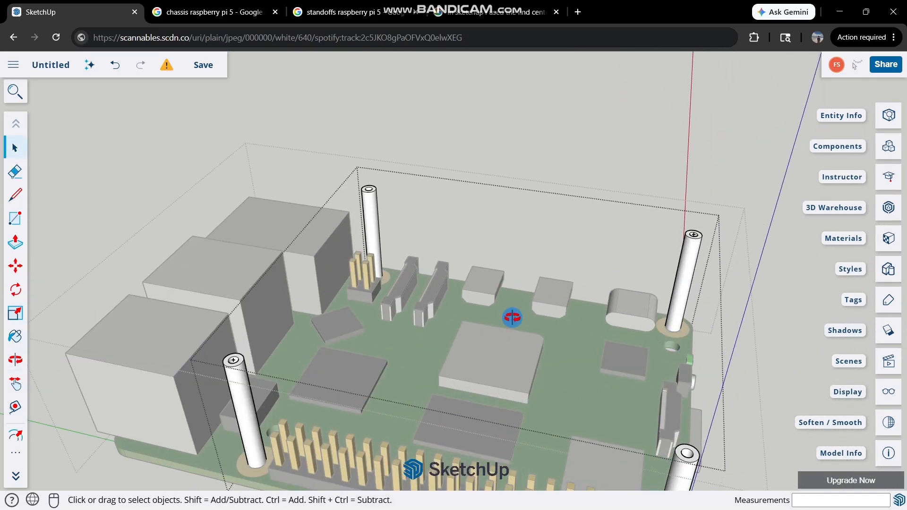
pyautogui.moveTo(511, 317); pyautogui.dragTo(483, 150, button='middle')
pyautogui.scroll(3, 323, 260)
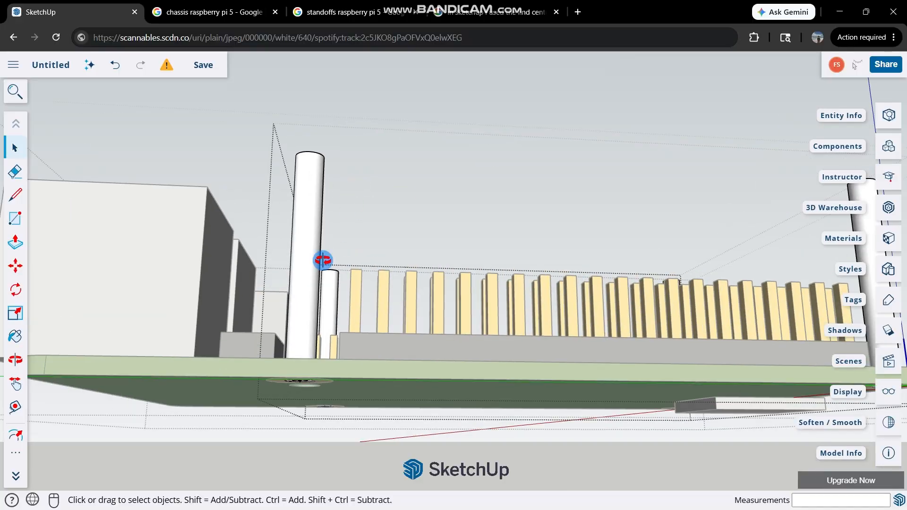
pyautogui.moveTo(323, 260); pyautogui.dragTo(233, 411, button='middle')
# Check the Find Center option on the post beside the ports and examine the tops of the other posts.
pyautogui.rightClick(202, 425)
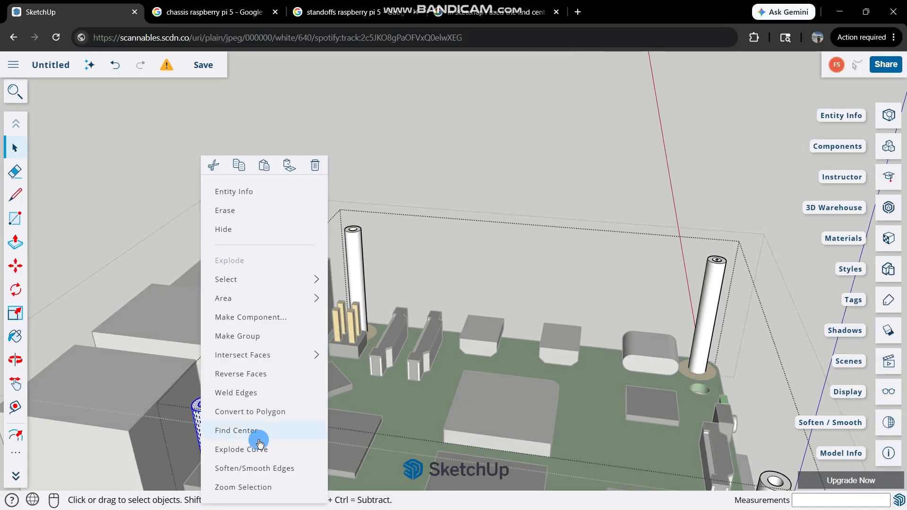
pyautogui.click(720, 292)
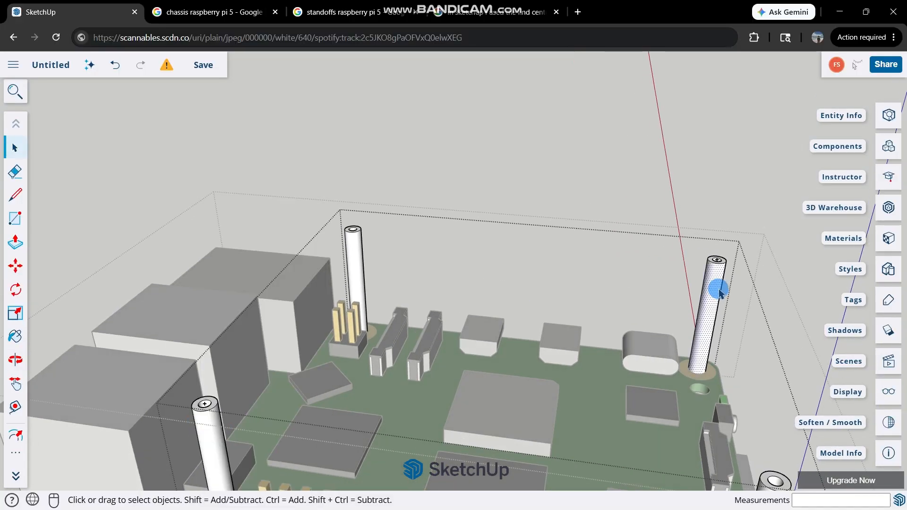
pyautogui.rightClick(719, 301)
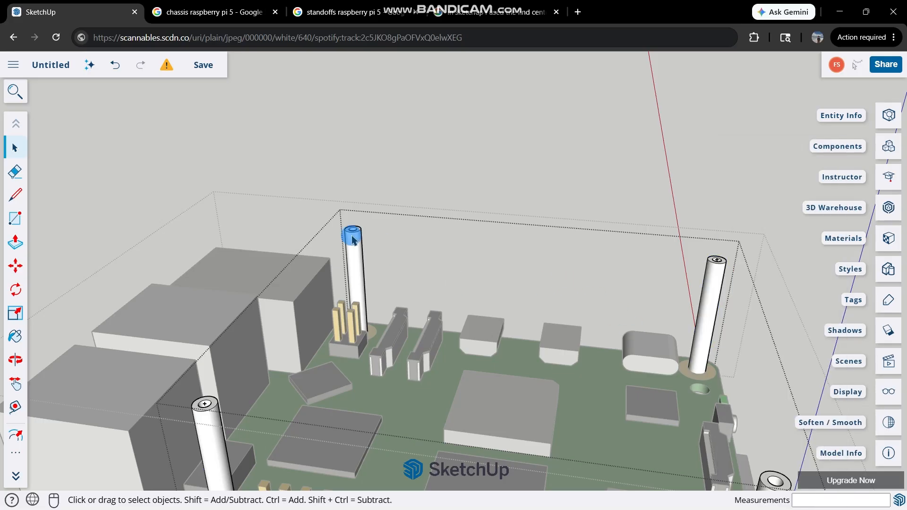
pyautogui.click(354, 242)
pyautogui.scroll(-3, 462, 309)
pyautogui.scroll(2, 457, 329)
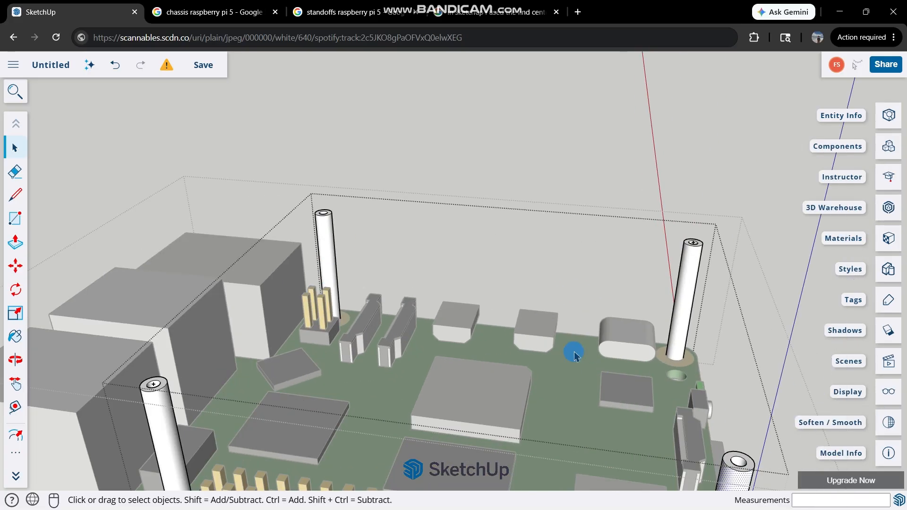
pyautogui.scroll(2, 263, 374)
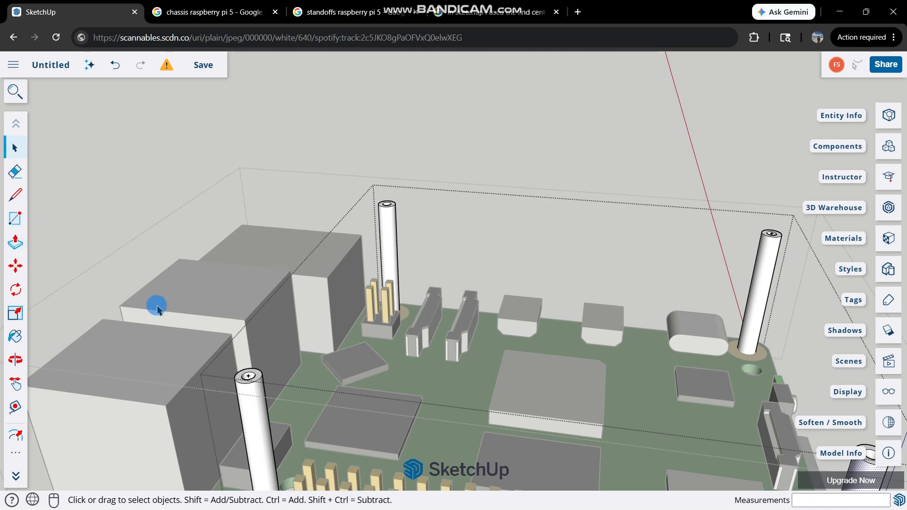
# Draw a 49 × 58 mm rectangle between the top center points of two diagonally opposite posts.
pyautogui.press('r')
pyautogui.scroll(3, 246, 369)
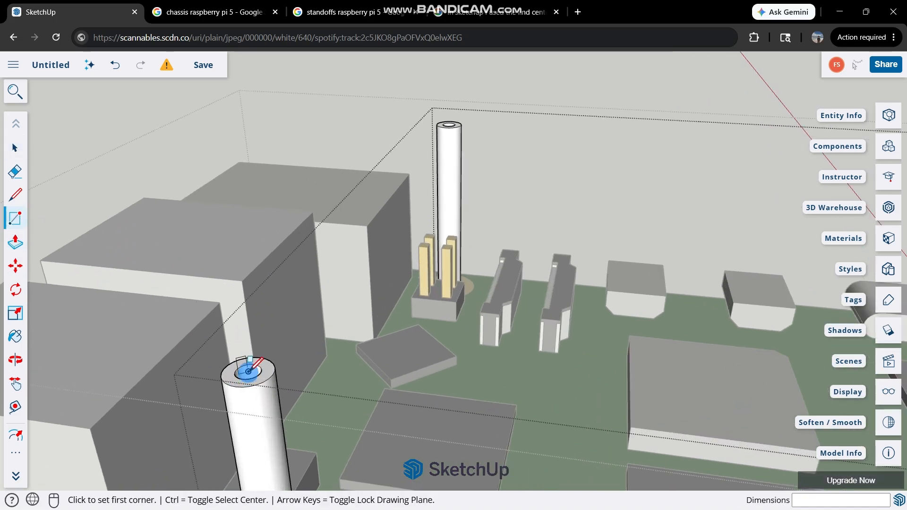
pyautogui.click(247, 372)
pyautogui.scroll(-5, 480, 257)
pyautogui.scroll(3, 665, 221)
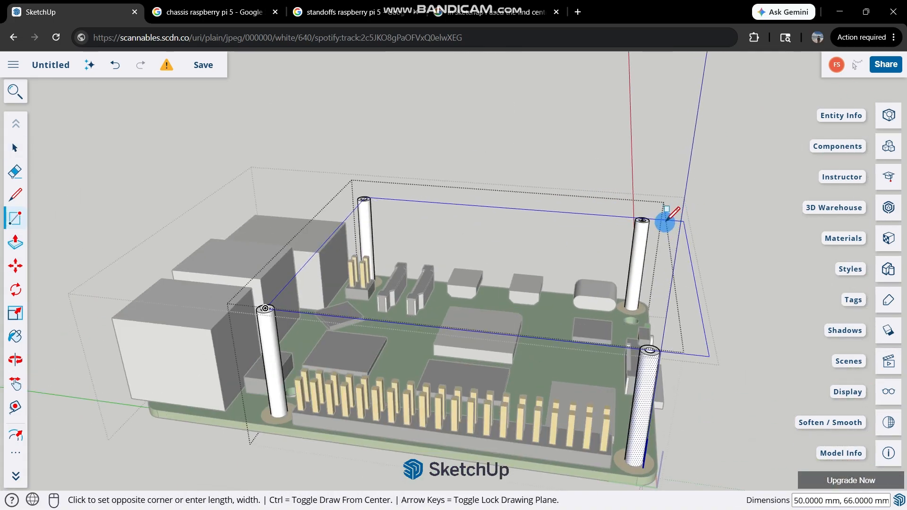
pyautogui.scroll(5, 665, 222)
pyautogui.click(618, 229)
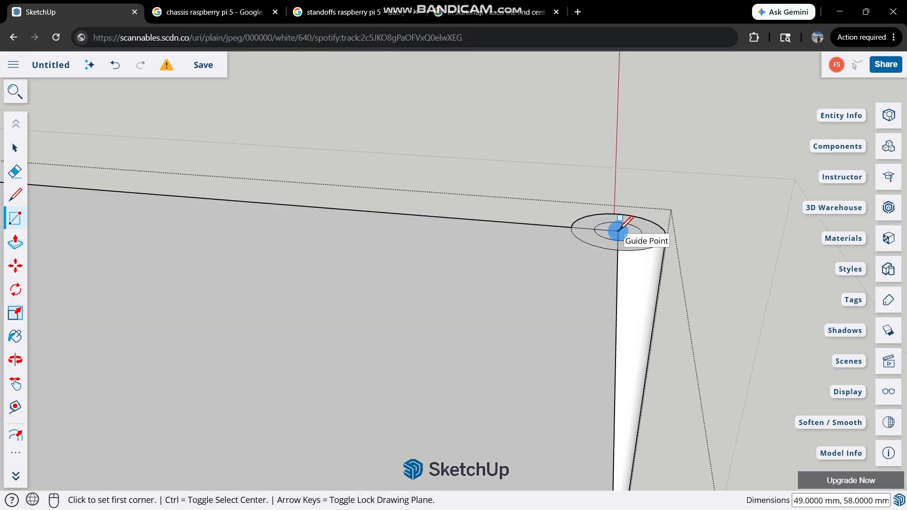
pyautogui.press('space')
pyautogui.scroll(-6, 618, 231)
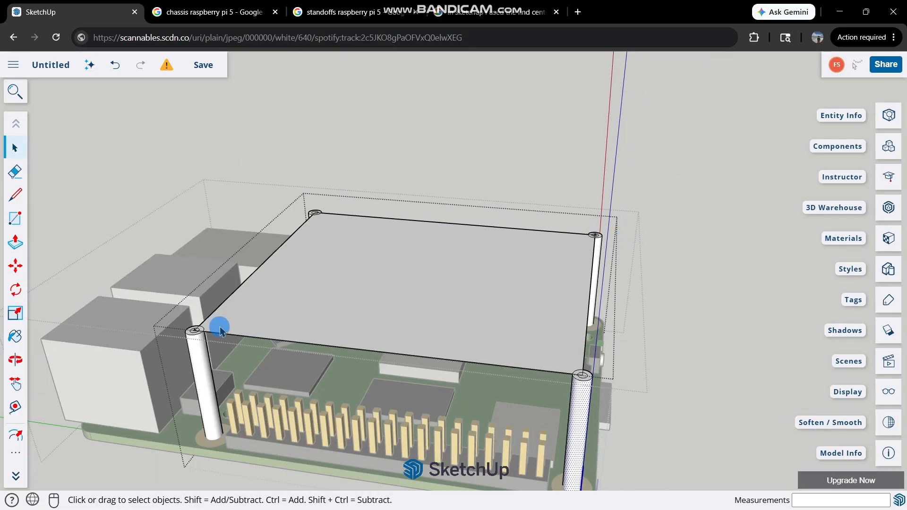
# Offset the outline of the rectangular face between the post tops 3 mm outward.
pyautogui.scroll(2, 219, 329)
pyautogui.click(422, 246)
pyautogui.scroll(-3, 422, 246)
pyautogui.press('f')
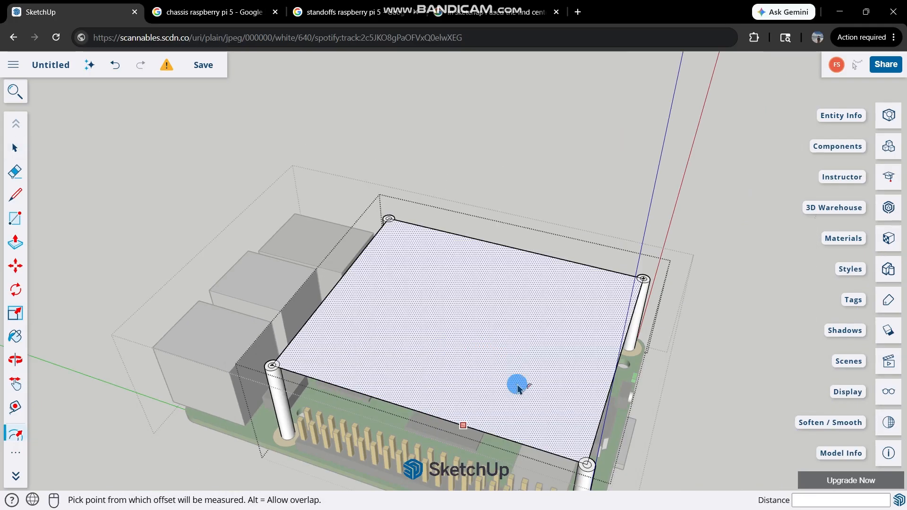
pyautogui.click(554, 406)
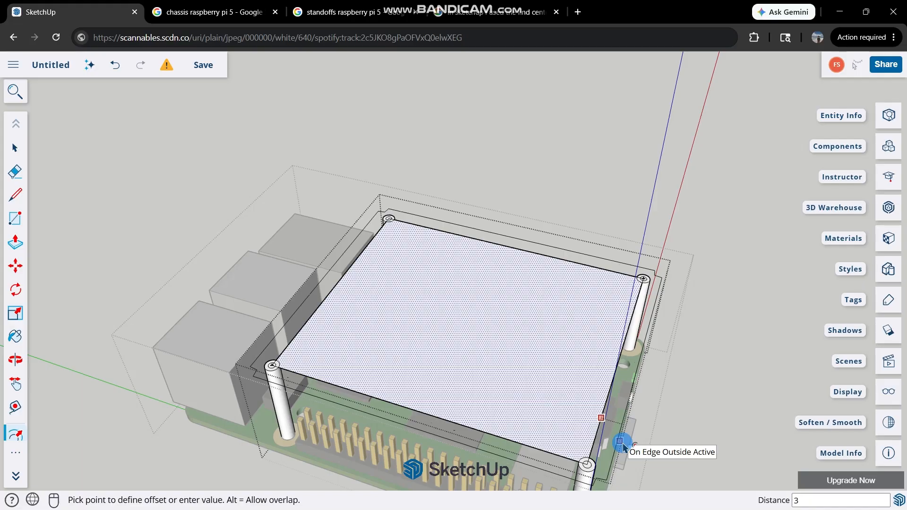
pyautogui.press('Return')
pyautogui.press('space')
# Delete the faces covering the central hole of the post at the corner between the ports and the header pins.
pyautogui.scroll(2, 318, 386)
pyautogui.scroll(4, 278, 355)
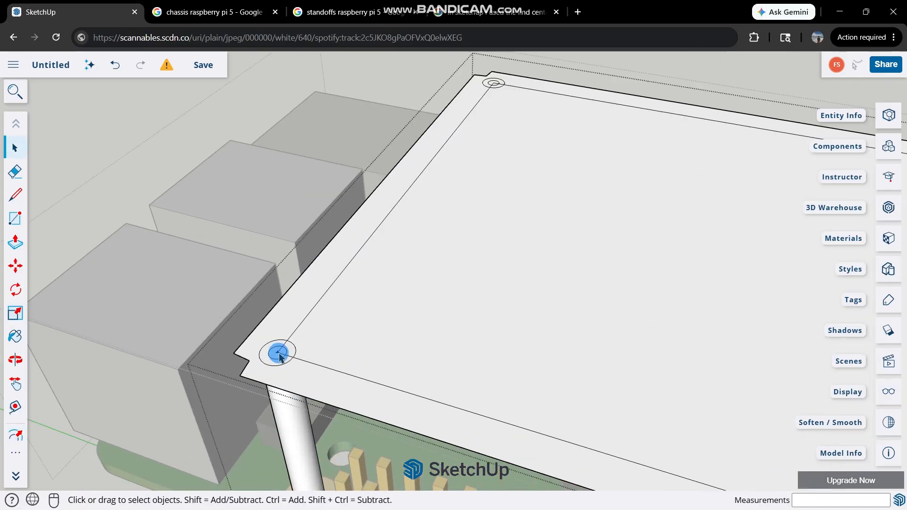
pyautogui.scroll(4, 278, 355)
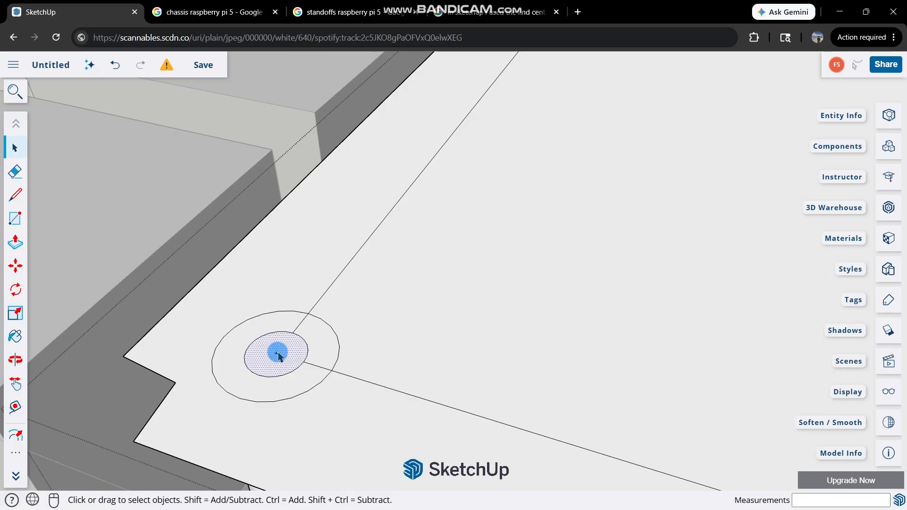
pyautogui.scroll(3, 278, 355)
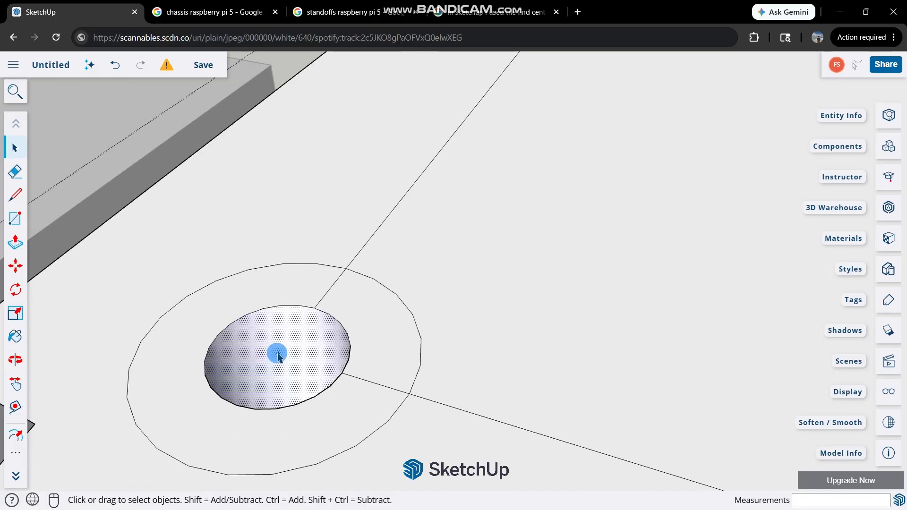
pyautogui.moveTo(274, 348); pyautogui.dragTo(340, 430, button='middle')
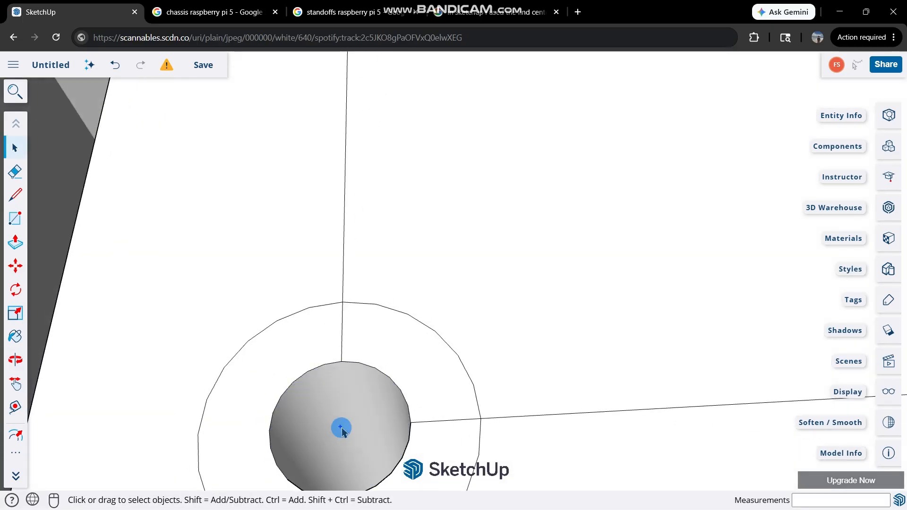
pyautogui.scroll(-6, 359, 421)
pyautogui.scroll(6, 184, 421)
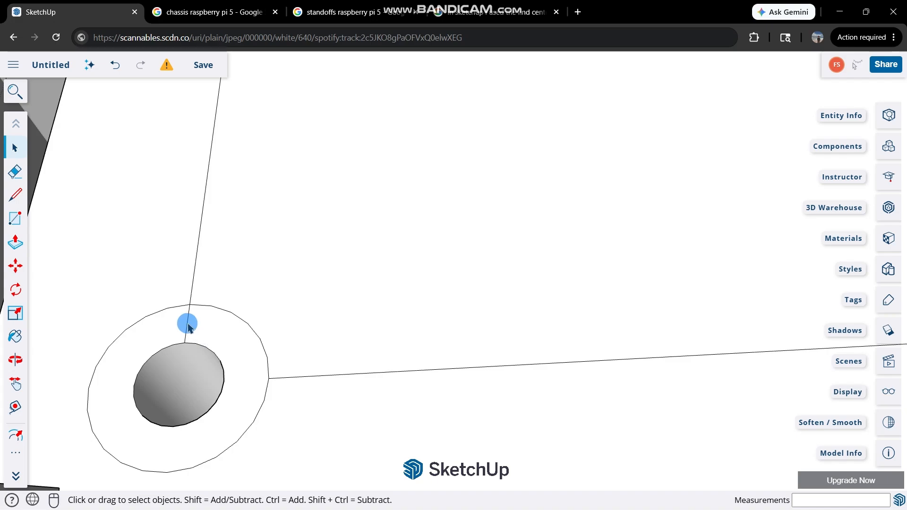
# Clear the faces covering the central holes of the remaining three posts.
pyautogui.scroll(-6, 204, 354)
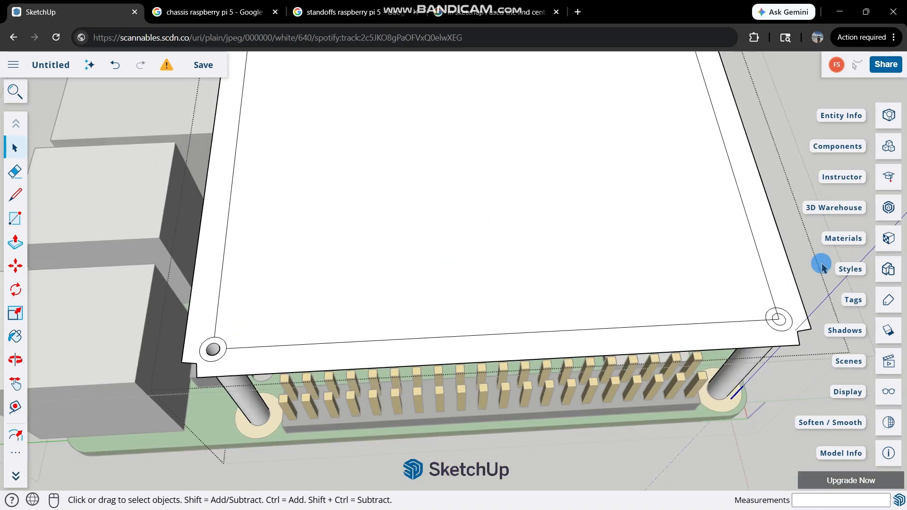
pyautogui.scroll(-4, 756, 279)
pyautogui.scroll(8, 653, 375)
pyautogui.scroll(-8, 590, 384)
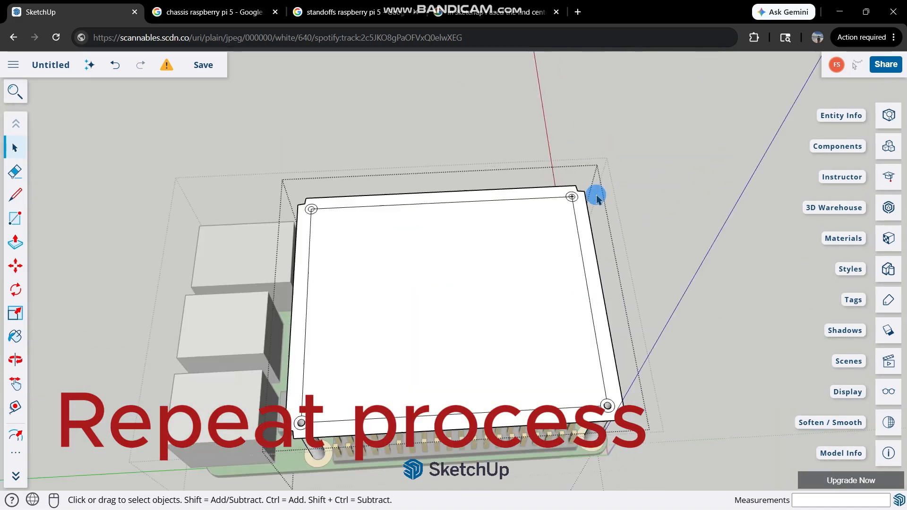
pyautogui.scroll(10, 586, 184)
pyautogui.scroll(-4, 289, 199)
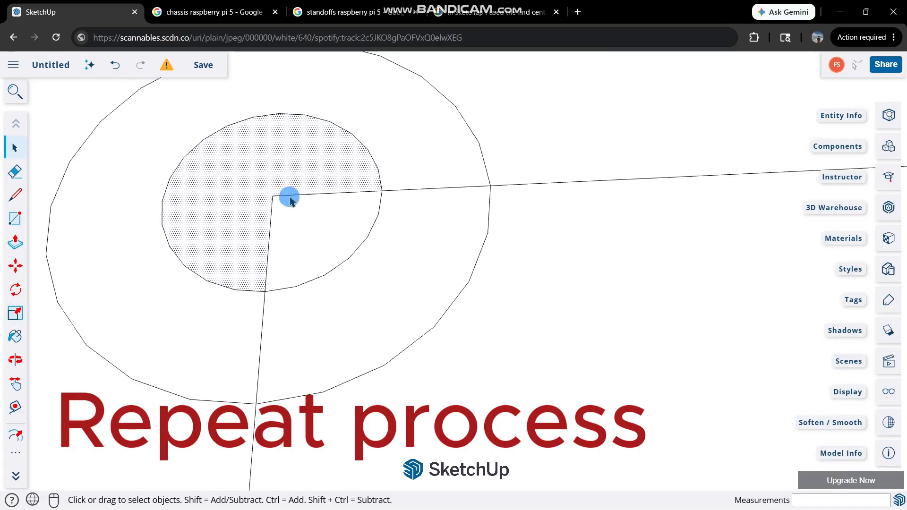
pyautogui.scroll(-8, 375, 259)
pyautogui.moveTo(419, 263); pyautogui.dragTo(350, 174, button='middle')
pyautogui.scroll(5, 350, 175)
pyautogui.click(359, 212)
pyautogui.scroll(-8, 353, 178)
pyautogui.scroll(4, 664, 408)
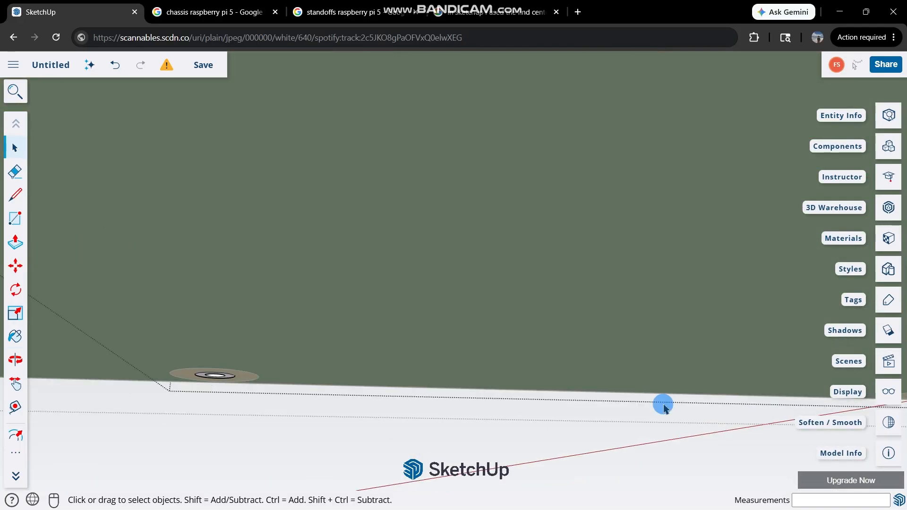
pyautogui.scroll(8, 520, 330)
# Reopen the post group and delete the inner rectangle's edges between the posts, leaving one continuous plate face.
pyautogui.moveTo(520, 330); pyautogui.dragTo(344, 302, button='middle')
pyautogui.scroll(-10, 466, 255)
pyautogui.scroll(4, 347, 302)
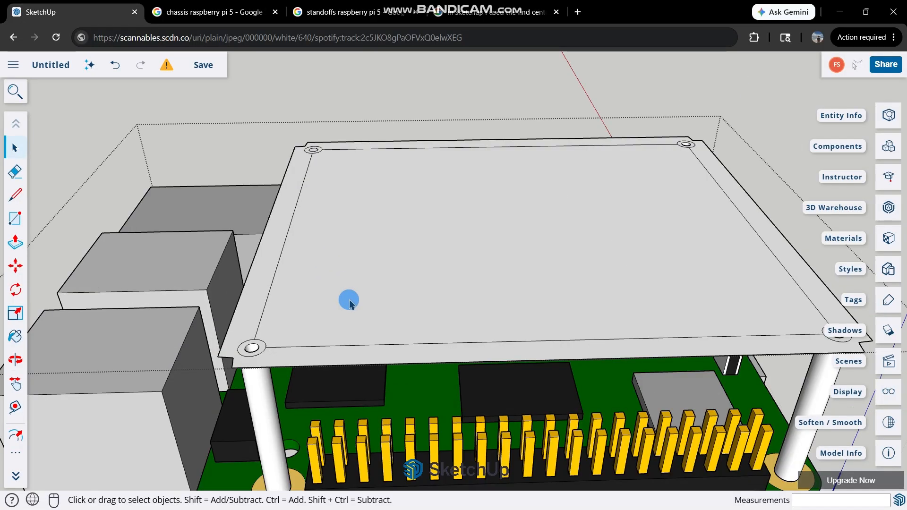
pyautogui.doubleClick(350, 302)
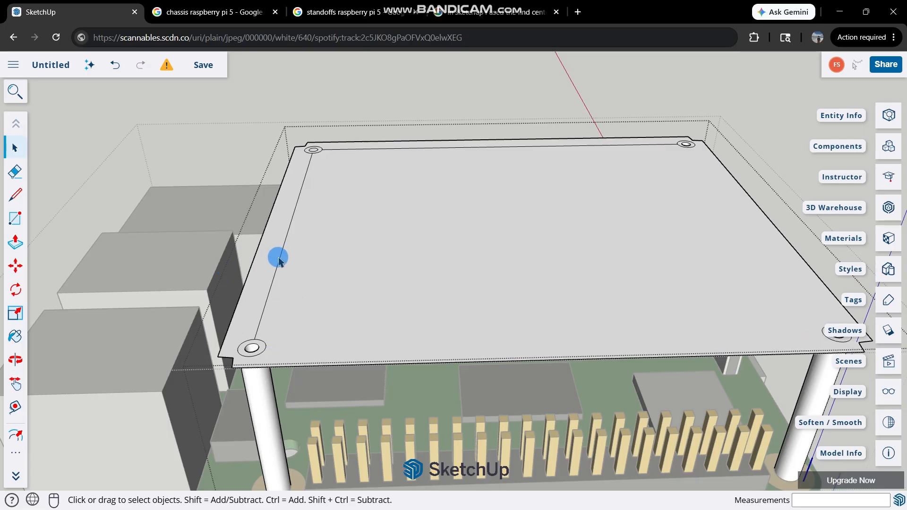
pyautogui.click(357, 185)
pyautogui.press('Delete')
pyautogui.hotkey('ctrl', 'z')
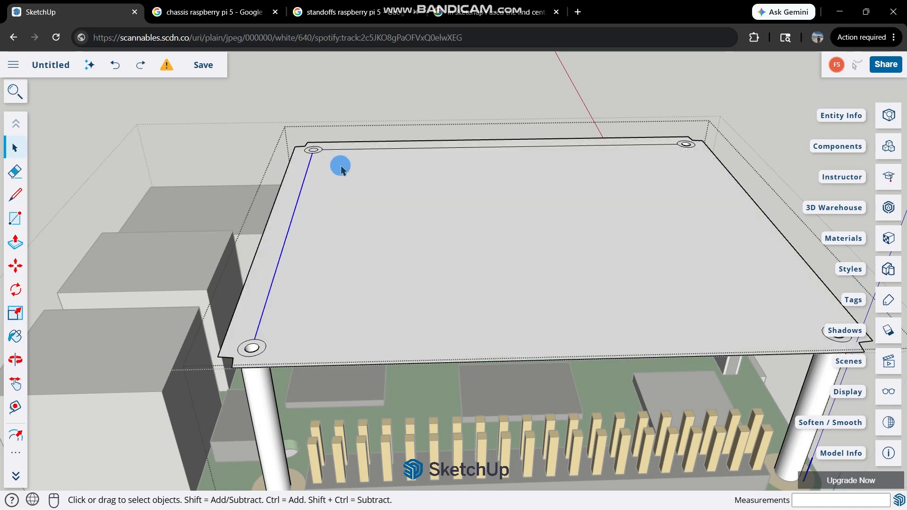
pyautogui.click(344, 153)
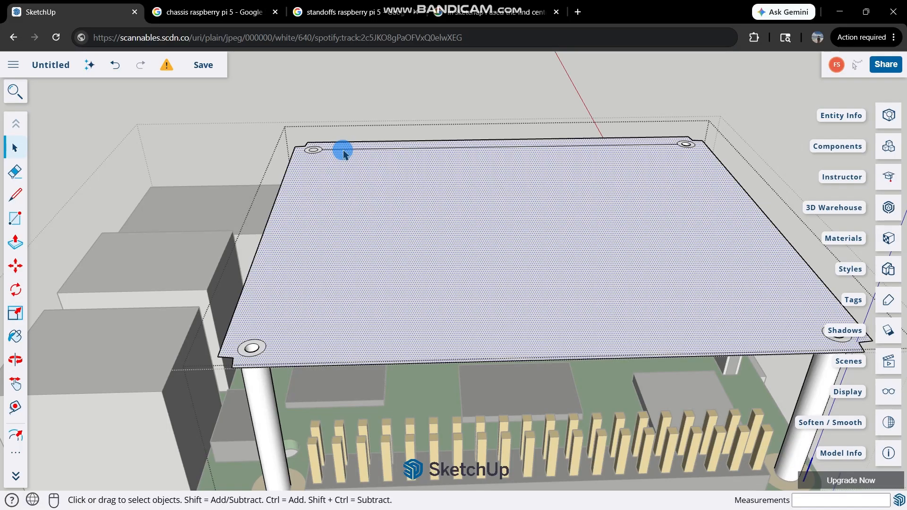
pyautogui.click(344, 154)
# Extrude the plate face 2 mm downward from its underside.
pyautogui.moveTo(536, 284); pyautogui.dragTo(547, 136, button='middle')
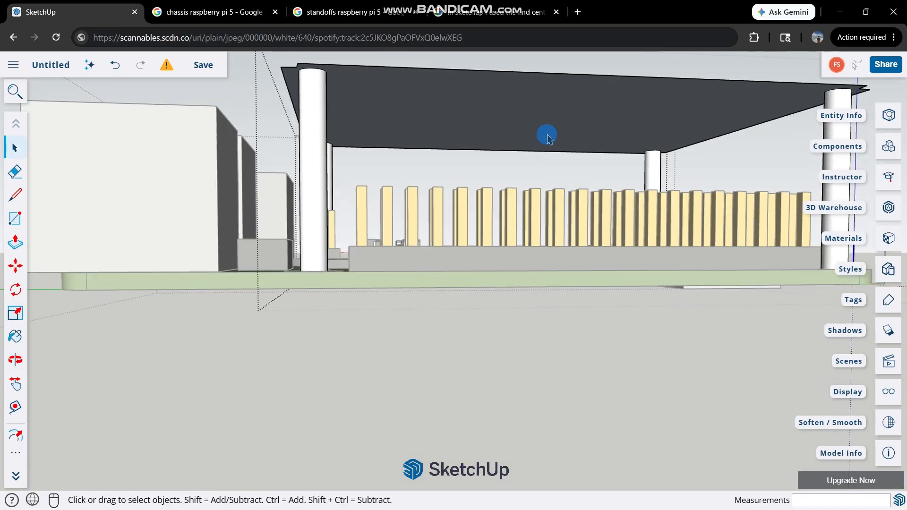
pyautogui.click(502, 115)
pyautogui.moveTo(500, 137); pyautogui.dragTo(486, 220, button='middle')
pyautogui.write('2')
pyautogui.press('Return')
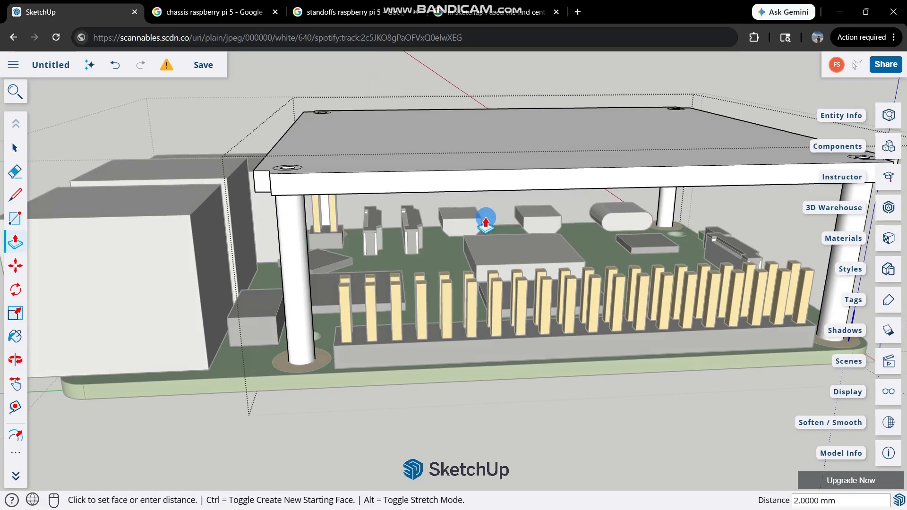
# Examine the thickened plate and the holes at its corners from above and from the sides, and leave the post group.
pyautogui.scroll(-5, 487, 222)
pyautogui.moveTo(500, 196); pyautogui.dragTo(536, 334, button='middle')
pyautogui.scroll(9, 321, 217)
pyautogui.moveTo(415, 255); pyautogui.dragTo(481, 295, button='middle')
pyautogui.scroll(-10, 402, 279)
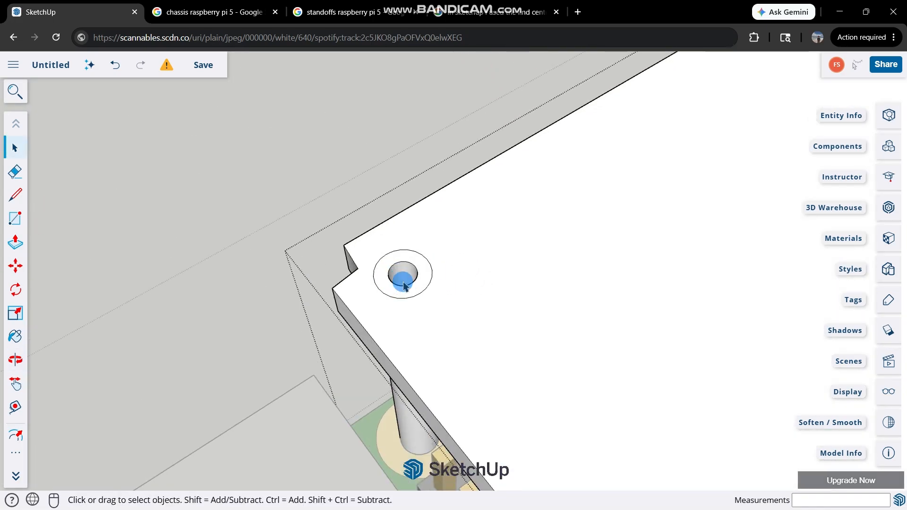
pyautogui.scroll(7, 704, 457)
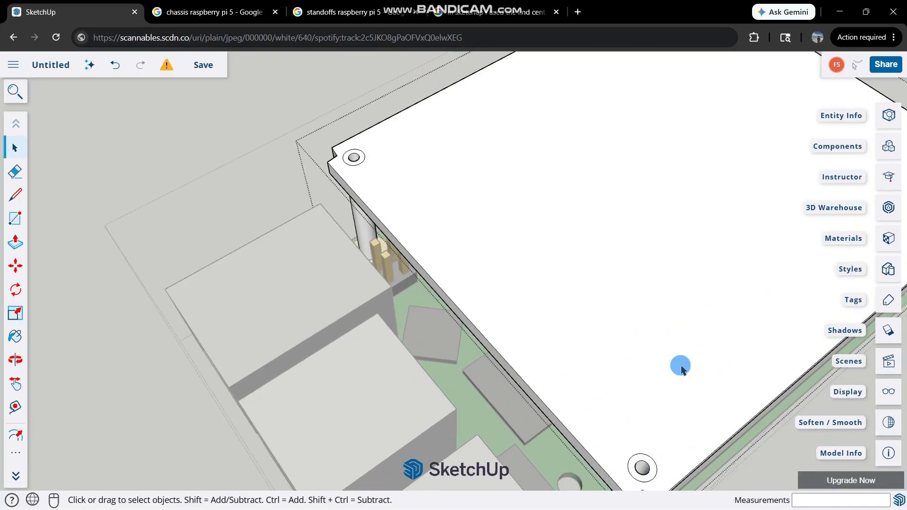
pyautogui.moveTo(678, 366); pyautogui.dragTo(453, 64, button='middle')
pyautogui.moveTo(415, 250); pyautogui.dragTo(456, 62, button='middle')
pyautogui.moveTo(464, 219); pyautogui.dragTo(360, 330, button='middle')
pyautogui.scroll(5, 435, 288)
pyautogui.moveTo(435, 288); pyautogui.dragTo(573, 263, button='middle')
pyautogui.scroll(-8, 440, 301)
pyautogui.scroll(4, 565, 257)
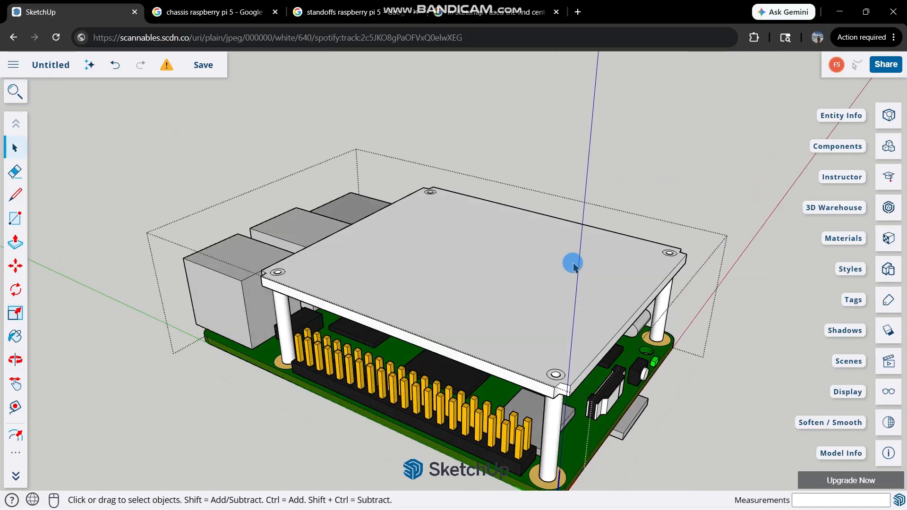
# Close the board's group and examine the finished plate and posts from the header and port sides.
pyautogui.rightClick(538, 225)
pyautogui.moveTo(538, 225); pyautogui.dragTo(817, 151, button='middle')
pyautogui.click(628, 179)
pyautogui.moveTo(622, 181); pyautogui.dragTo(622, 181, button='middle')
pyautogui.moveTo(622, 181); pyautogui.dragTo(632, 428)
pyautogui.press('space')
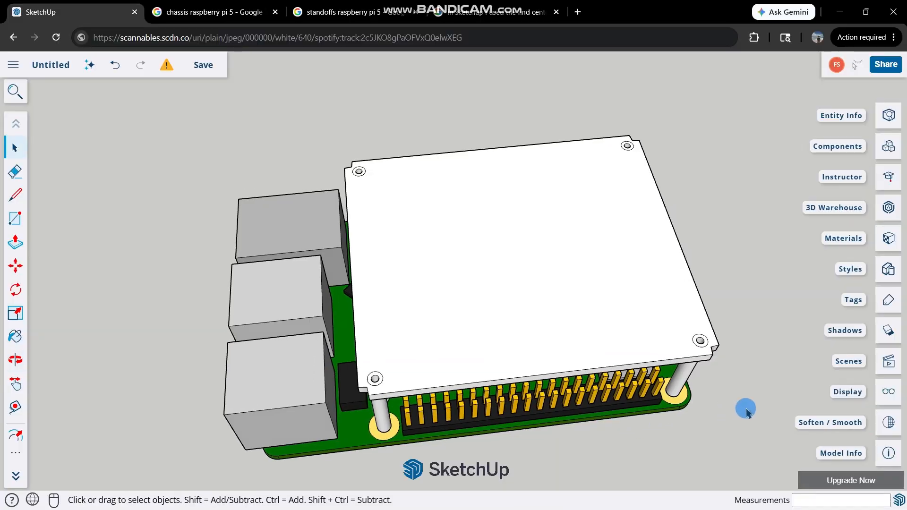
pyautogui.scroll(3, 745, 411)
pyautogui.scroll(1, 158, 338)
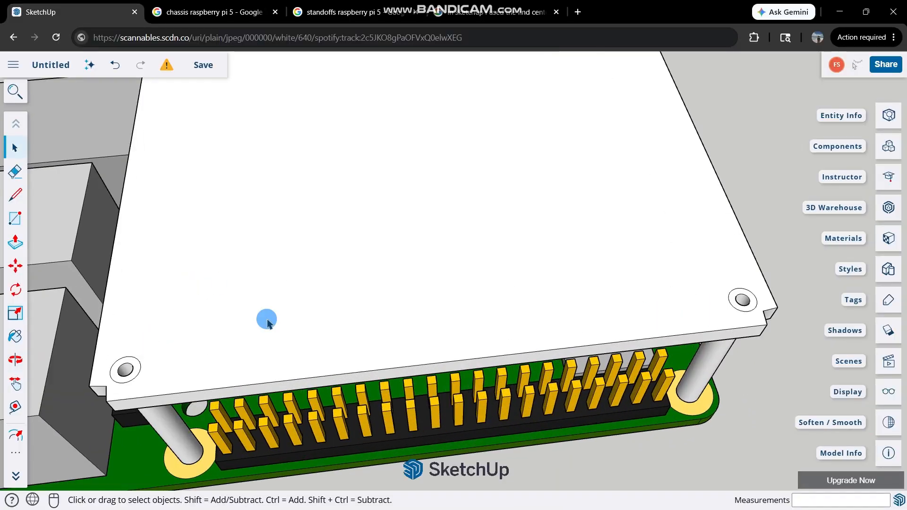
pyautogui.moveTo(527, 306); pyautogui.dragTo(229, 283, button='middle')
pyautogui.scroll(2, 302, 231)
pyautogui.moveTo(302, 231); pyautogui.dragTo(206, 352, button='middle')
pyautogui.scroll(-2, 57, 407)
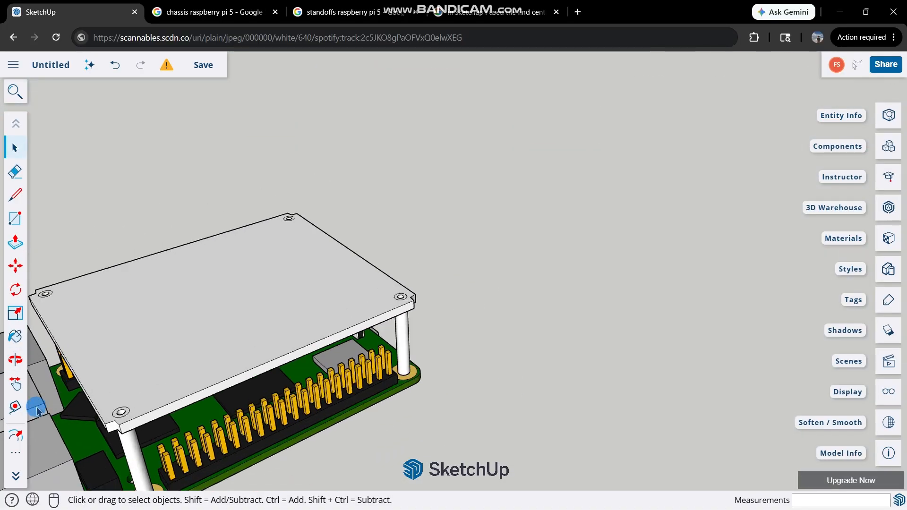
pyautogui.scroll(3, 42, 403)
pyautogui.scroll(-4, 452, 303)
pyautogui.scroll(2, 144, 361)
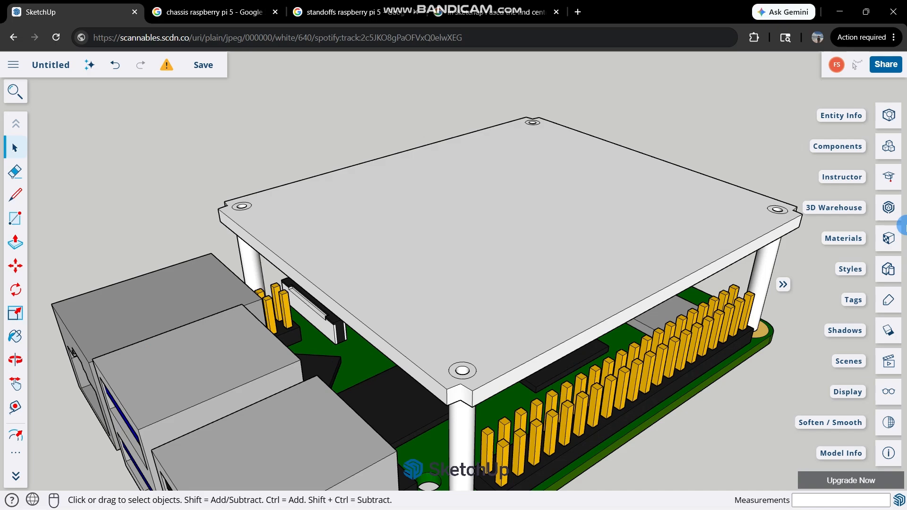
# Search the 3D Warehouse for "screw" and open the round-headed, pointed screw model.
pyautogui.click(888, 208)
pyautogui.moveTo(371, 95); pyautogui.dragTo(264, 106)
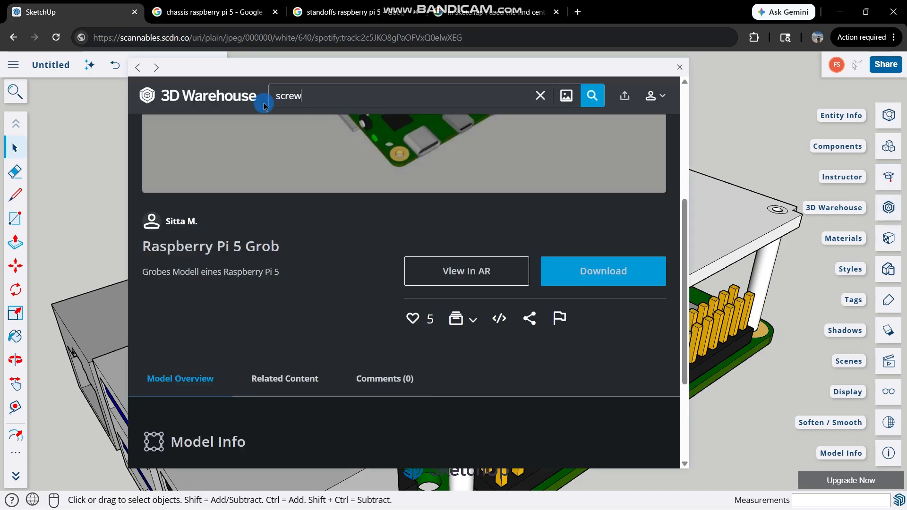
pyautogui.press('Return')
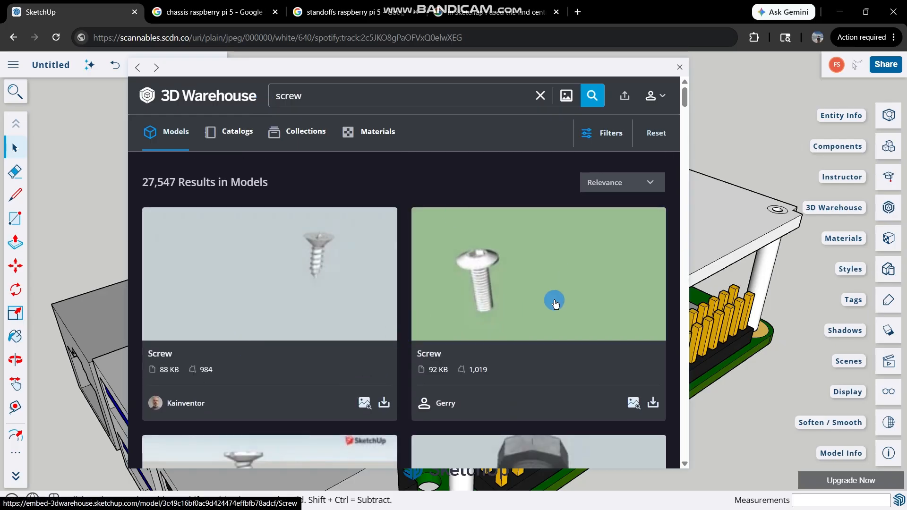
pyautogui.scroll(-5, 368, 324)
pyautogui.scroll(-4, 420, 350)
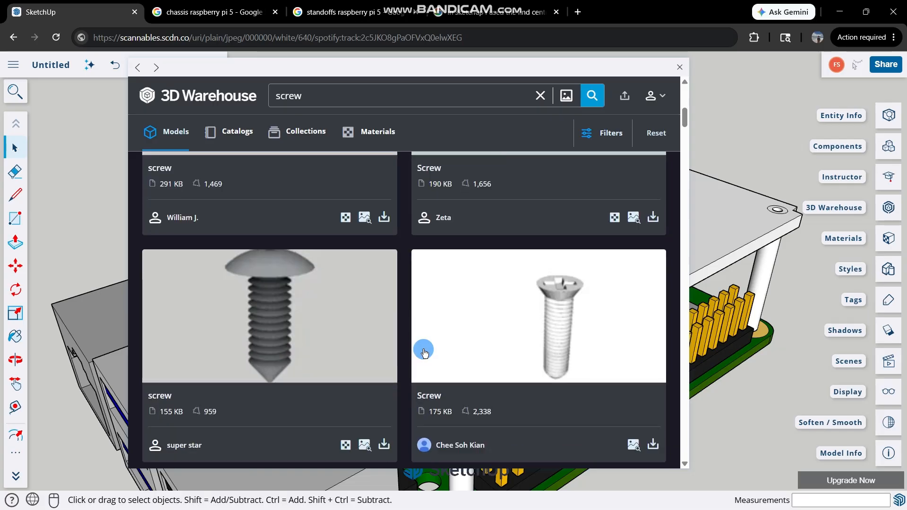
pyautogui.scroll(2, 369, 365)
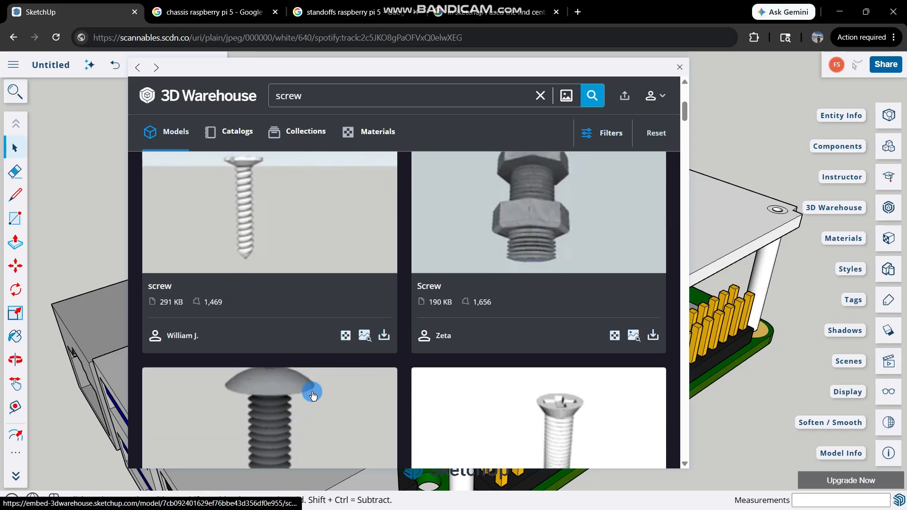
pyautogui.click(312, 395)
pyautogui.scroll(-6, 492, 332)
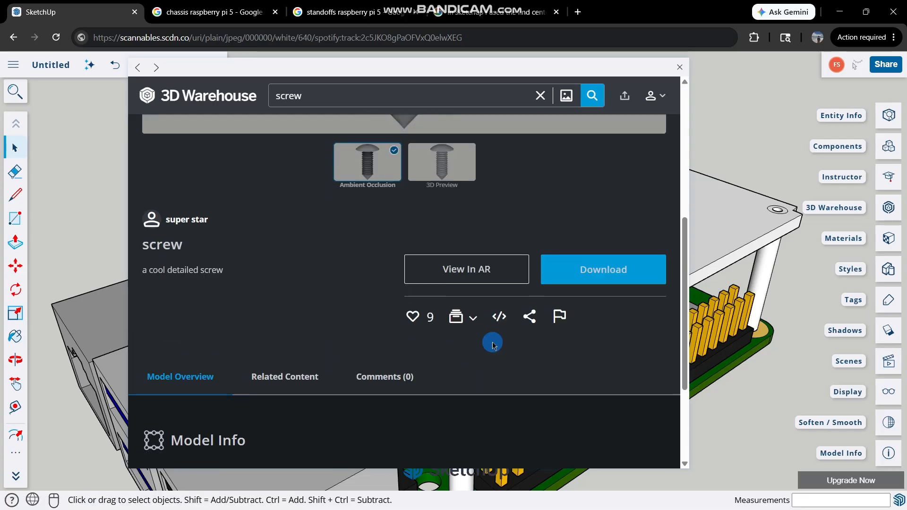
# Download the screw into the model, skipping the promotional video and declining the subscription offer.
pyautogui.click(606, 270)
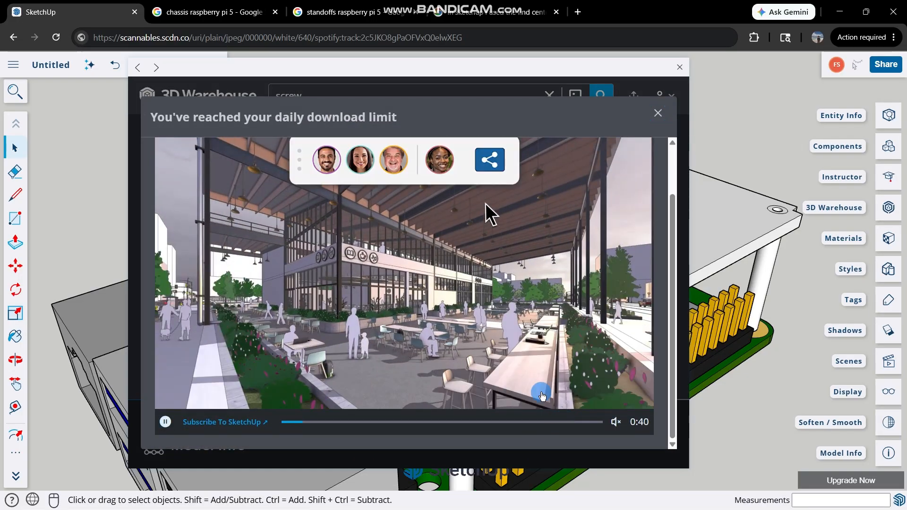
pyautogui.scroll(2, 508, 339)
pyautogui.scroll(-2, 408, 293)
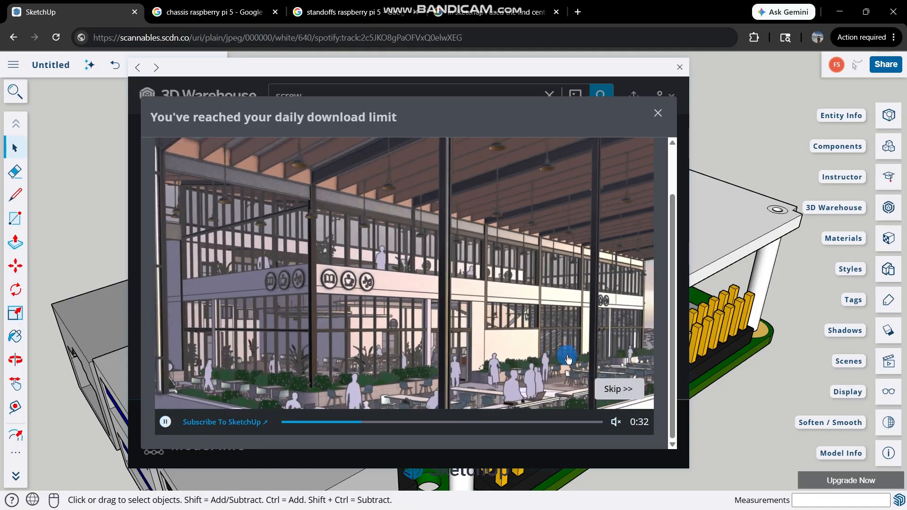
pyautogui.click(624, 398)
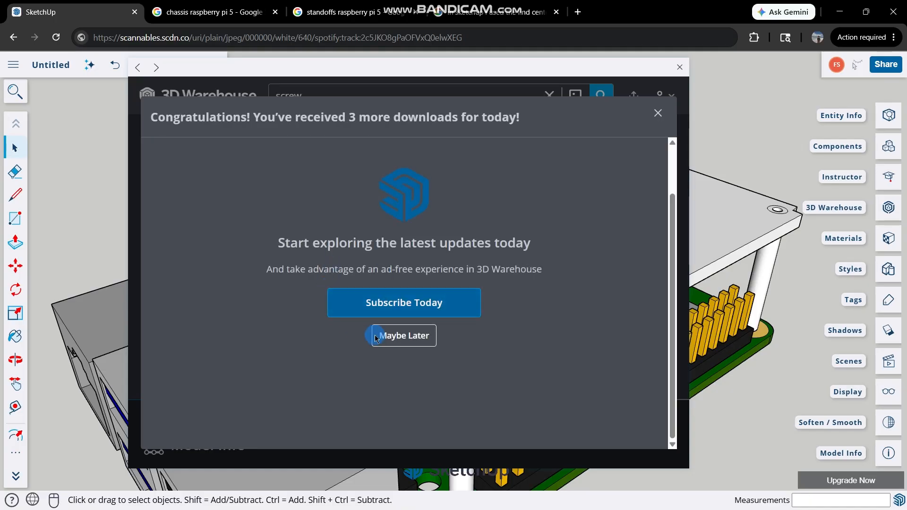
pyautogui.click(376, 338)
pyautogui.click(564, 270)
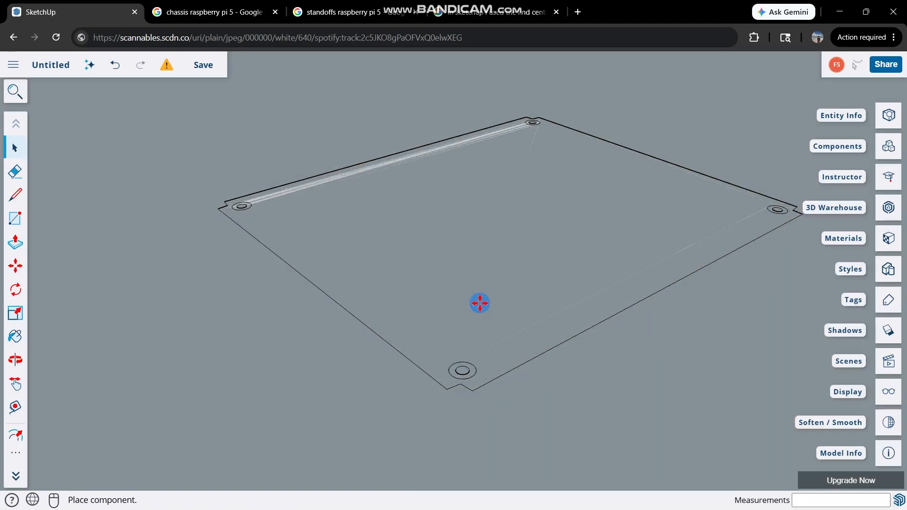
# Place the downloaded screw in the open space beside the Raspberry Pi board.
pyautogui.scroll(-4, 264, 319)
pyautogui.scroll(-6, 589, 251)
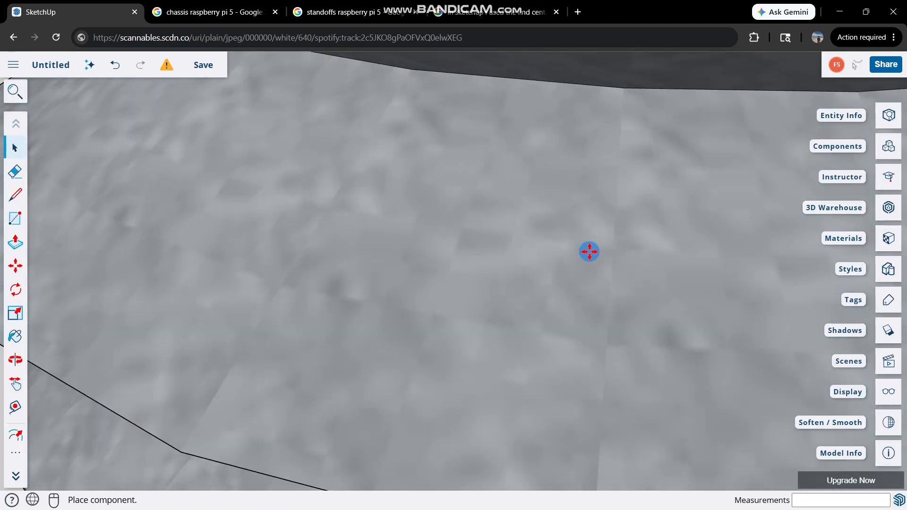
pyautogui.scroll(-5, 589, 251)
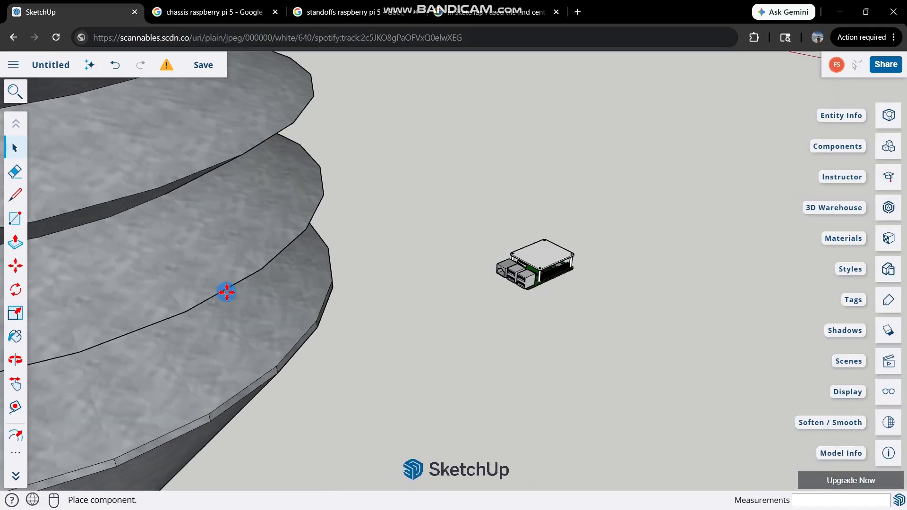
pyautogui.scroll(-3, 802, 182)
pyautogui.scroll(-6, 338, 270)
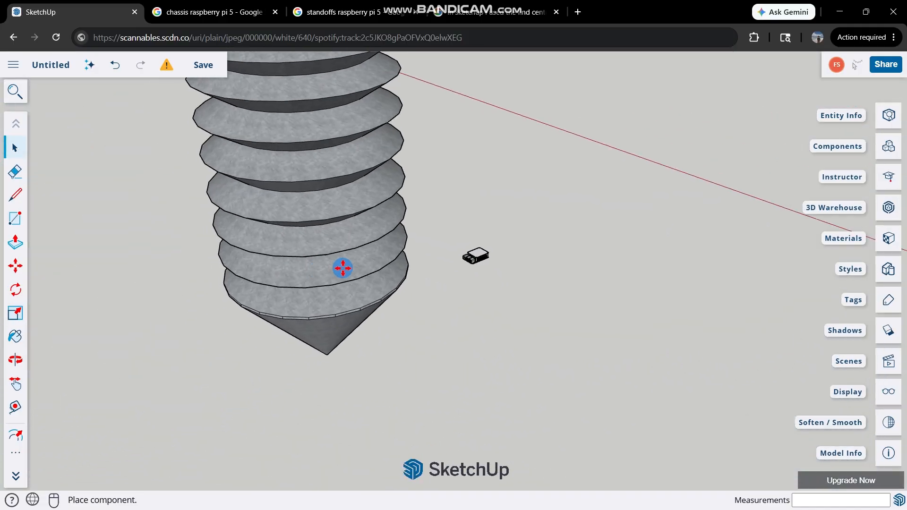
pyautogui.scroll(-2, 335, 272)
pyautogui.scroll(2, 307, 283)
pyautogui.click(326, 284)
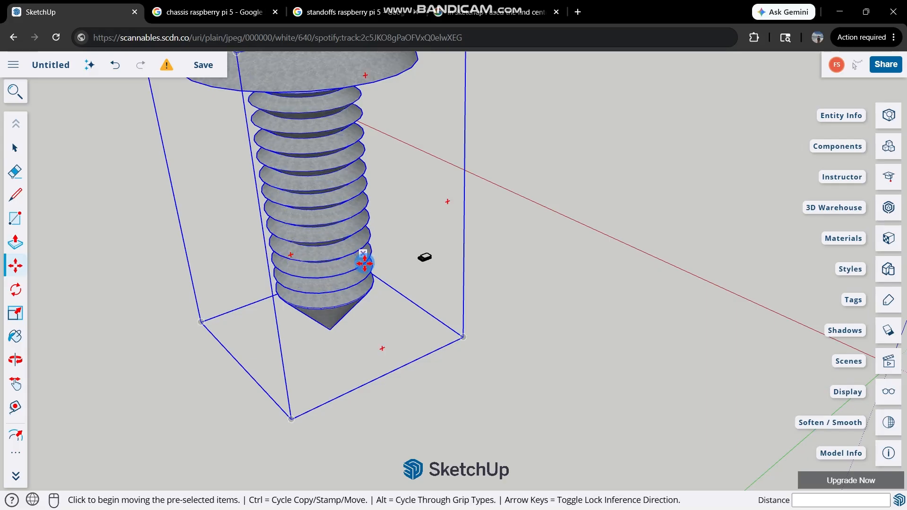
# Scale the oversized screw down uniformly to about 0.11.
pyautogui.scroll(-3, 363, 257)
pyautogui.scroll(1, 360, 207)
pyautogui.press('s')
pyautogui.click(420, 126)
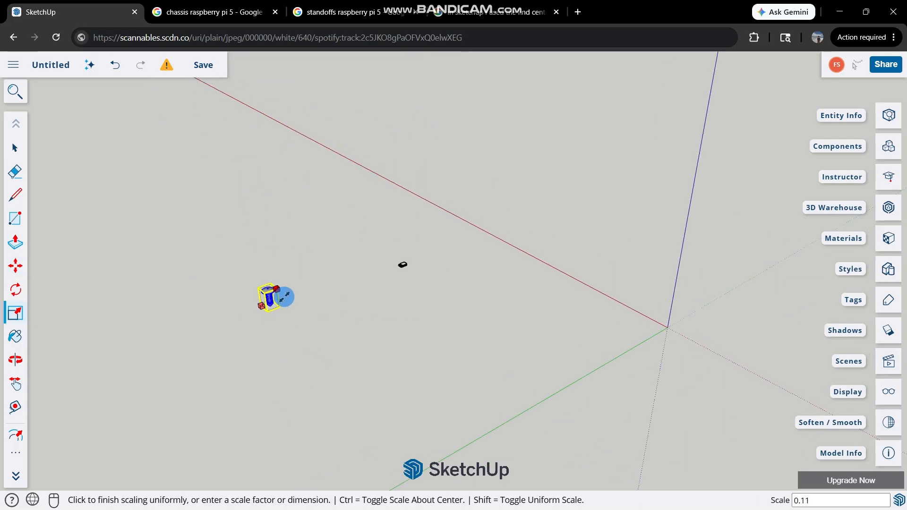
pyautogui.click(285, 297)
# Move the screw close to the board and scale it down uniformly to about 0.2.
pyautogui.scroll(4, 281, 293)
pyautogui.press('m')
pyautogui.click(249, 292)
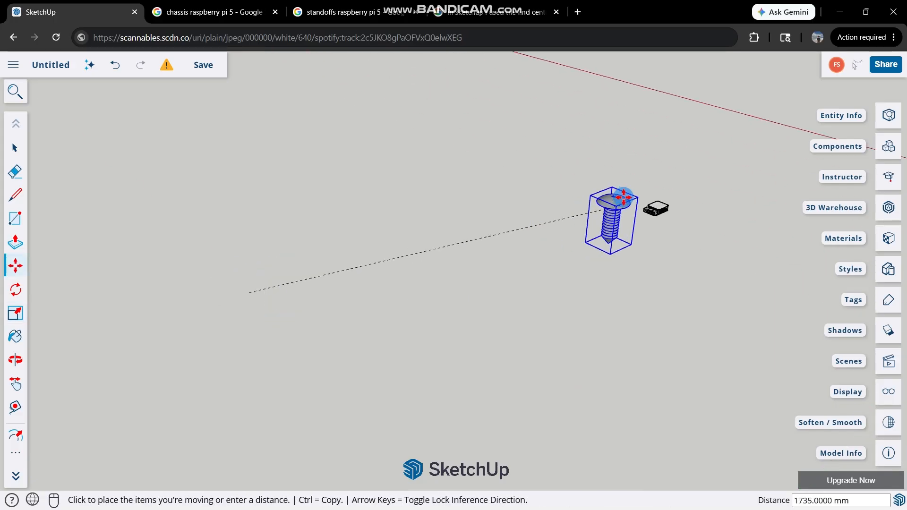
pyautogui.click(638, 173)
pyautogui.scroll(5, 668, 196)
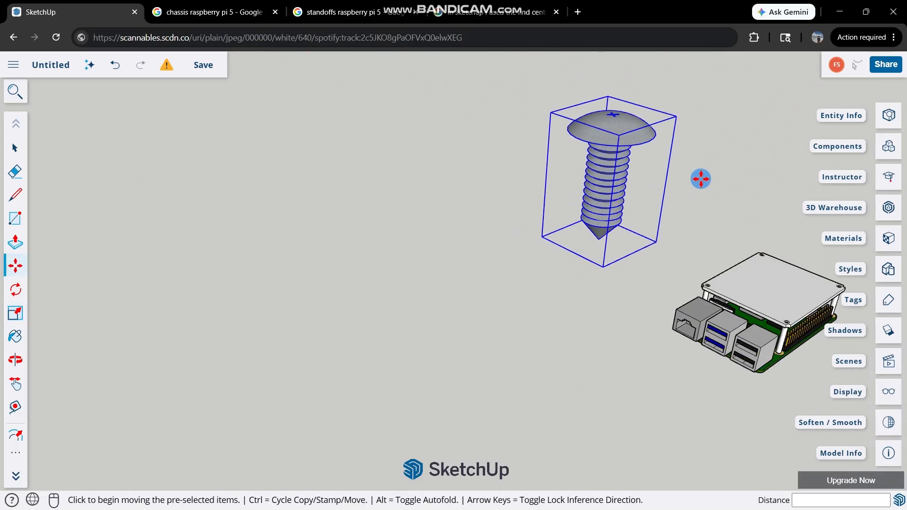
pyautogui.press('s')
pyautogui.click(676, 113)
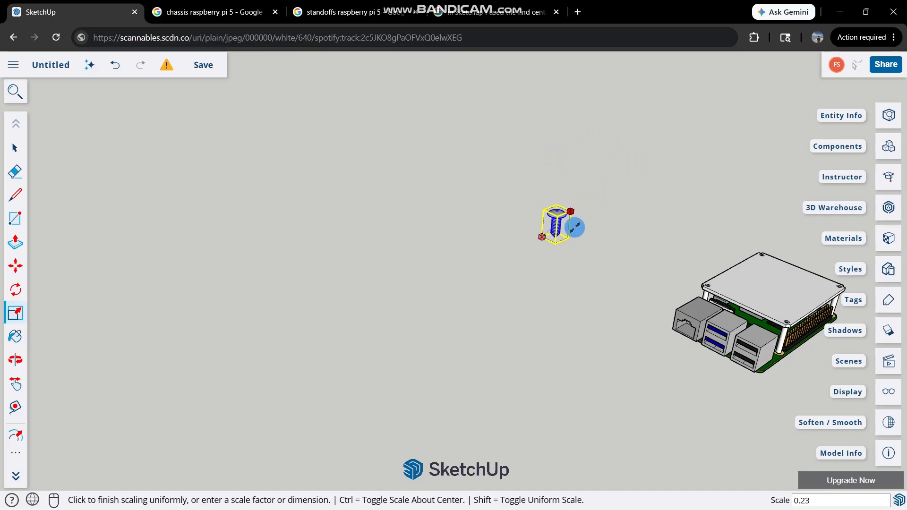
pyautogui.click(569, 231)
# Move the screw by its tip onto the plate's corner hole between the USB ports and the pin header.
pyautogui.press('m')
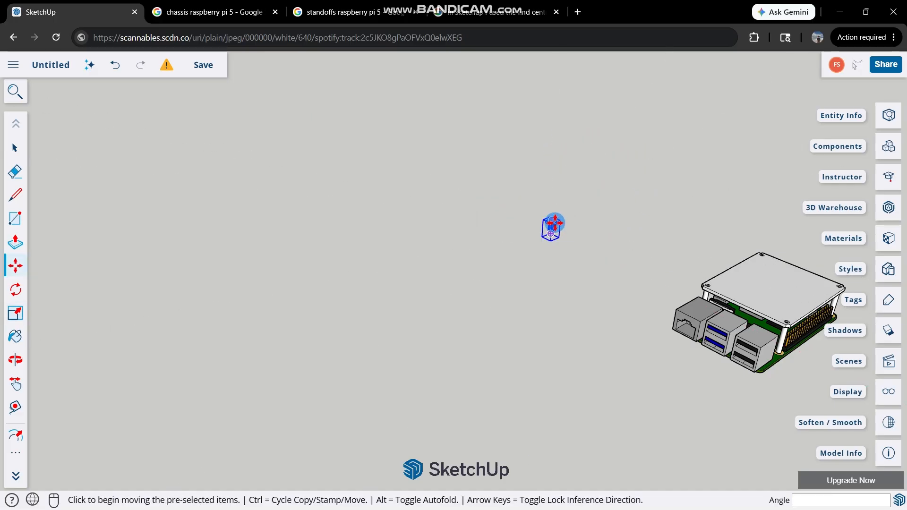
pyautogui.click(551, 234)
pyautogui.scroll(3, 556, 232)
pyautogui.keyDown('shift'); pyautogui.moveTo(699, 263); pyautogui.dragTo(532, 250, button='middle'); pyautogui.keyUp('shift')
pyautogui.scroll(-3, 532, 250)
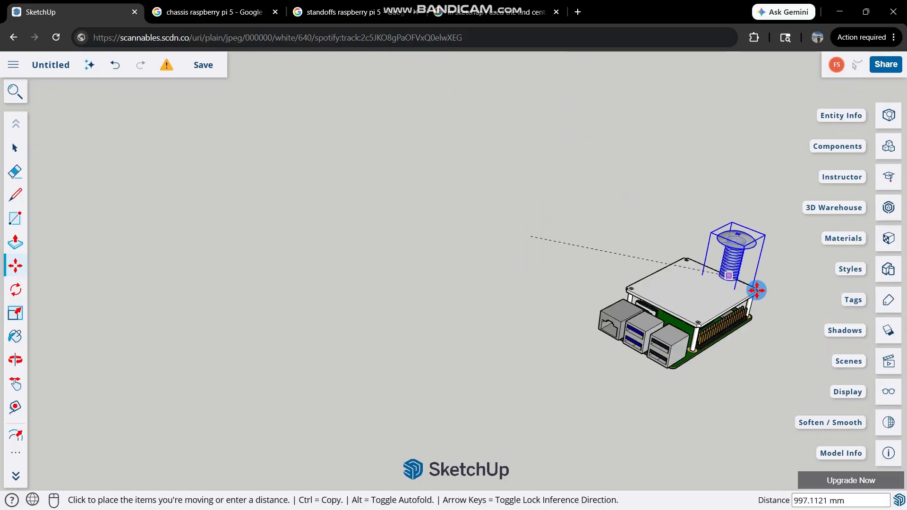
pyautogui.scroll(8, 756, 290)
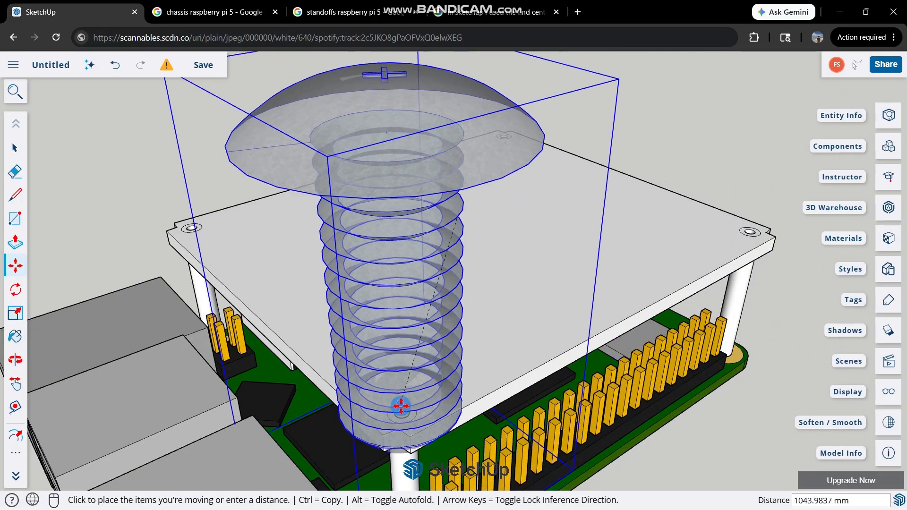
pyautogui.click(401, 406)
# Scale the screw down uniformly to about 0.32 and move it off the plate, beyond the pin header.
pyautogui.scroll(-5, 406, 387)
pyautogui.press('s')
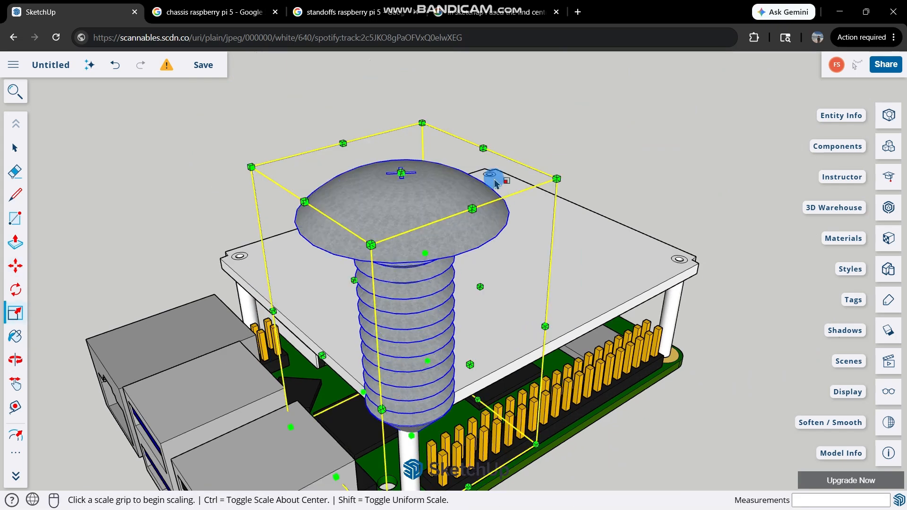
pyautogui.click(555, 179)
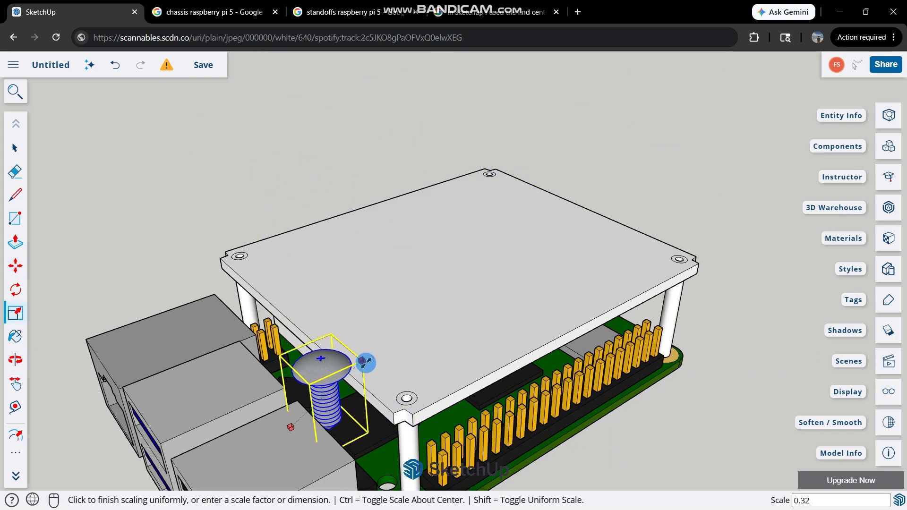
pyautogui.click(365, 362)
pyautogui.press('m')
pyautogui.click(325, 378)
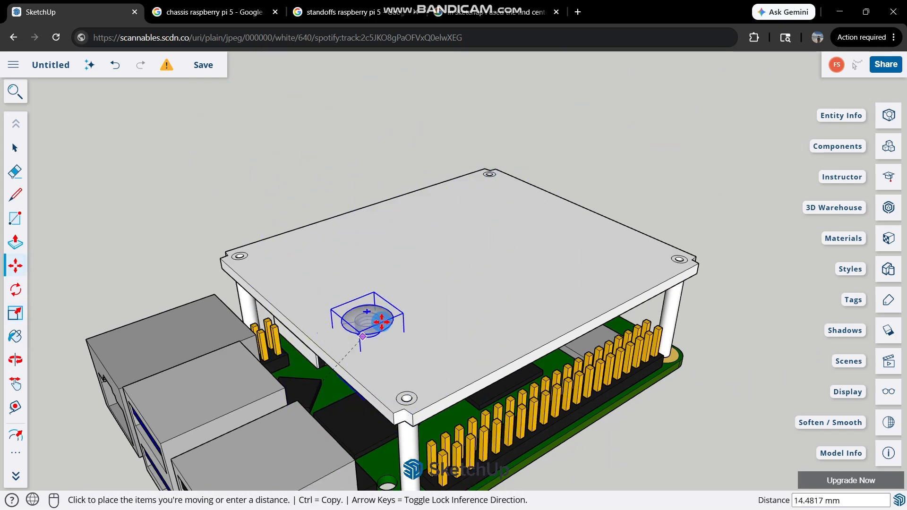
pyautogui.click(783, 285)
pyautogui.scroll(-2, 699, 363)
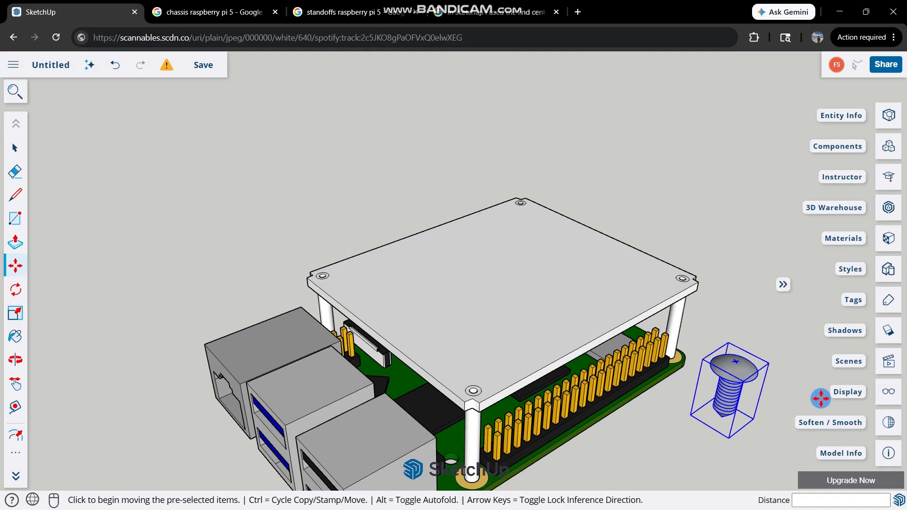
# Scale the screw beside the header down uniformly to about 0.37.
pyautogui.press('s')
pyautogui.click(768, 362)
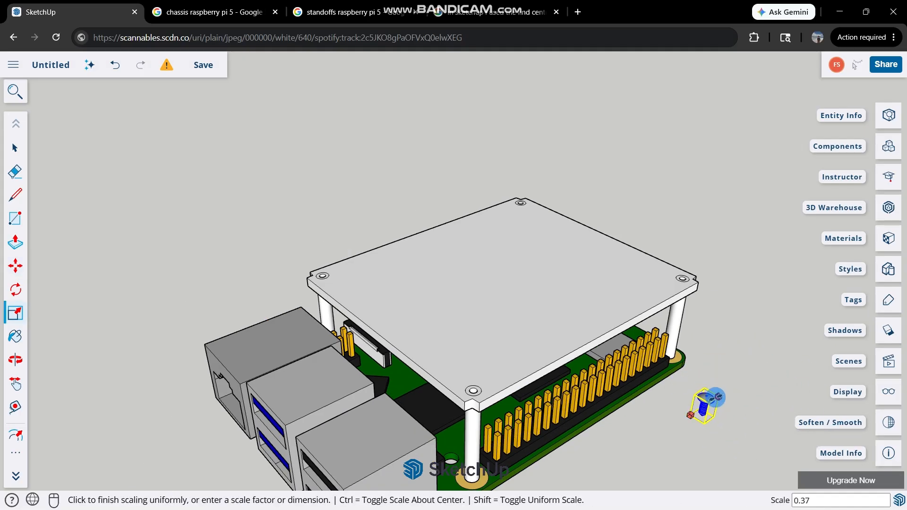
pyautogui.click(715, 398)
# Compare the screw with the plate's front corner hole and set it down beside the near end of the pin header.
pyautogui.scroll(4, 699, 401)
pyautogui.press('m')
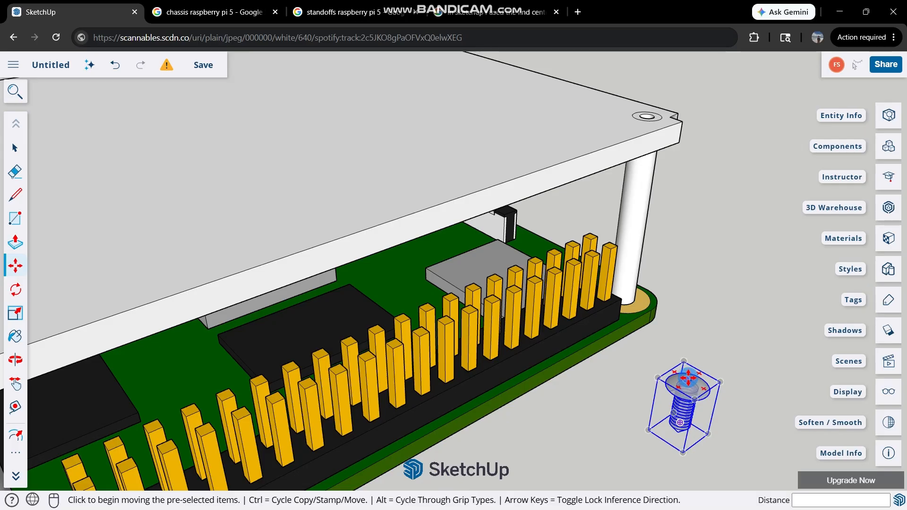
pyautogui.click(688, 379)
pyautogui.scroll(-3, 513, 332)
pyautogui.scroll(4, 220, 333)
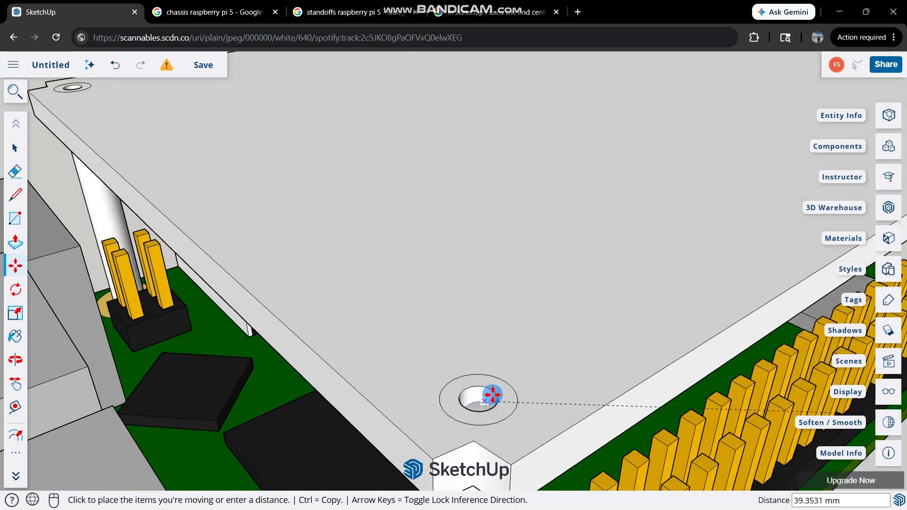
pyautogui.scroll(-6, 479, 326)
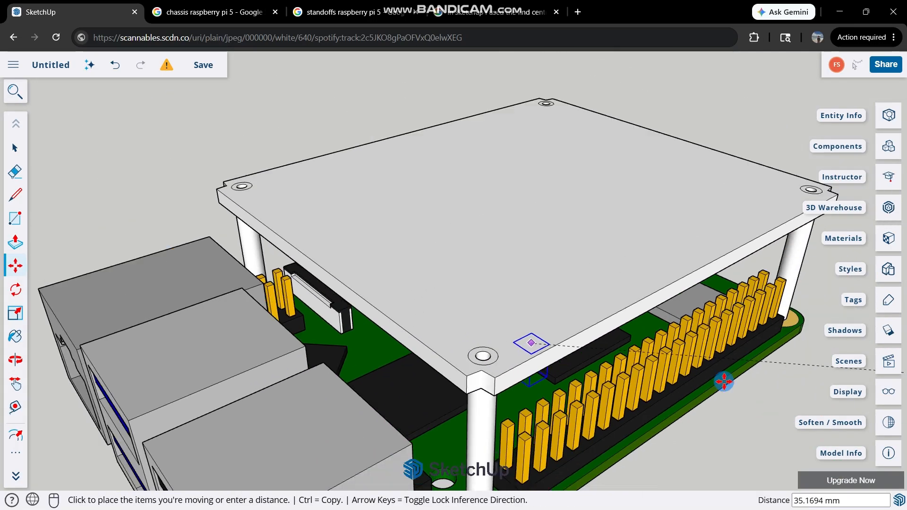
pyautogui.scroll(2, 666, 405)
pyautogui.click(599, 429)
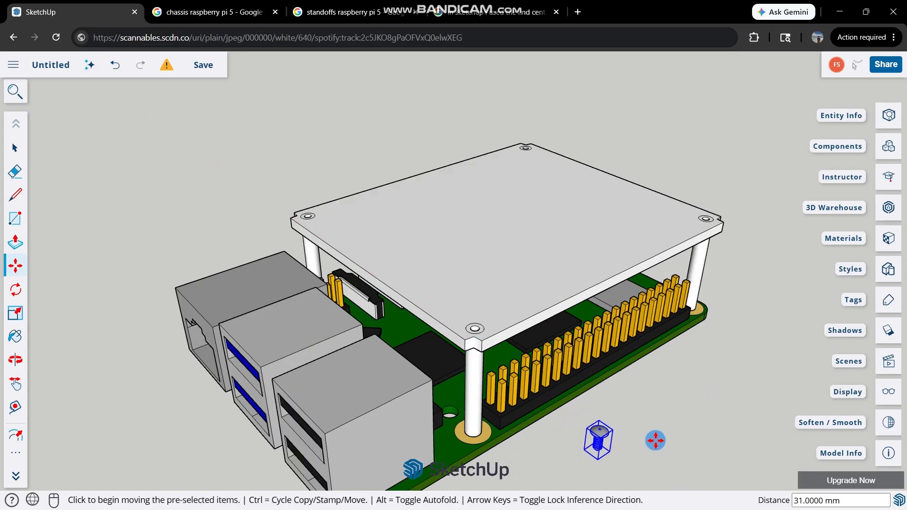
# Shrink the screw slightly more with a uniform scale from its upper corner and end scaling.
pyautogui.scroll(5, 652, 439)
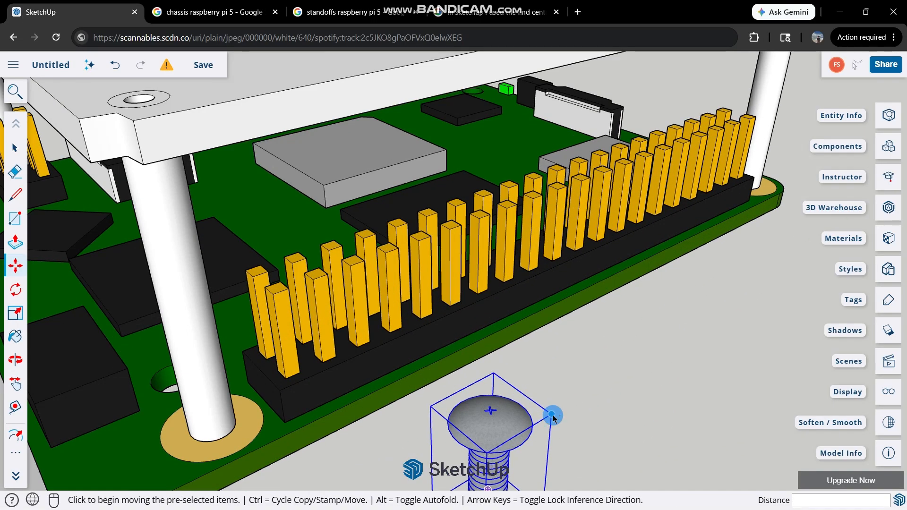
pyautogui.press('s')
pyautogui.click(549, 414)
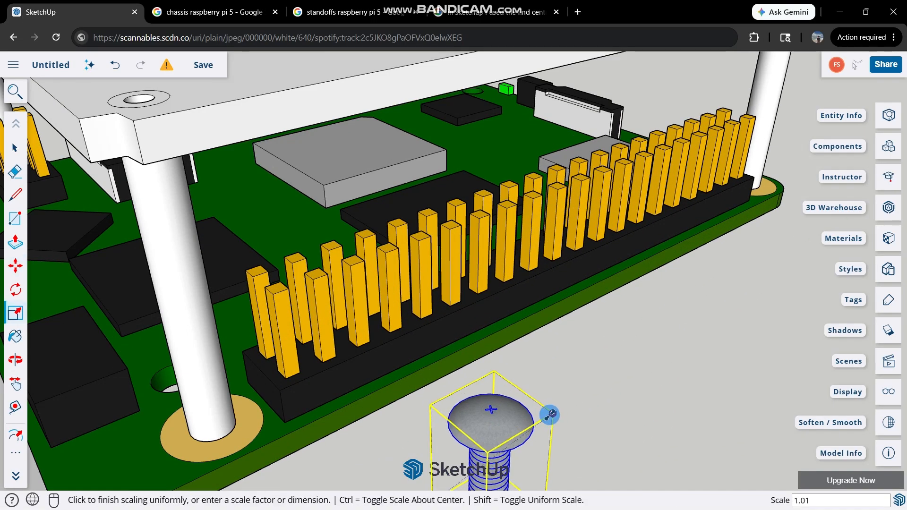
pyautogui.click(528, 420)
pyautogui.scroll(-5, 524, 420)
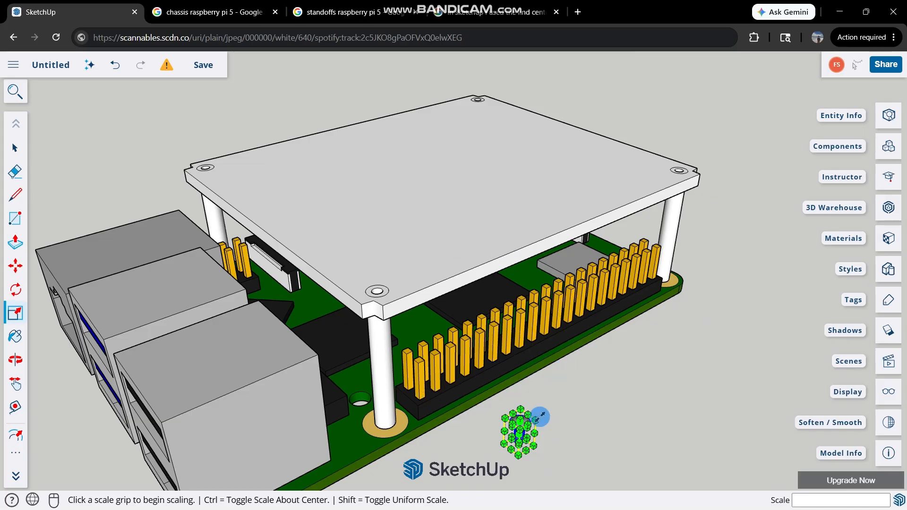
pyautogui.press('space')
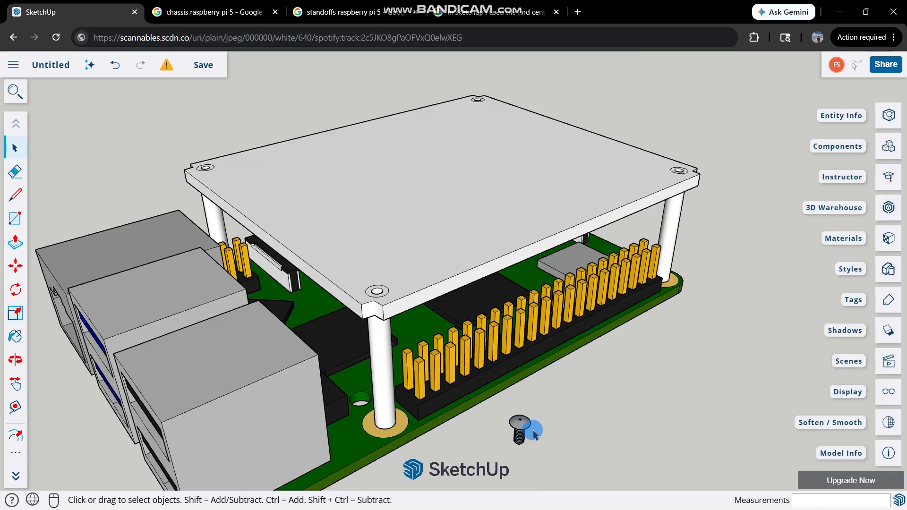
pyautogui.scroll(2, 534, 434)
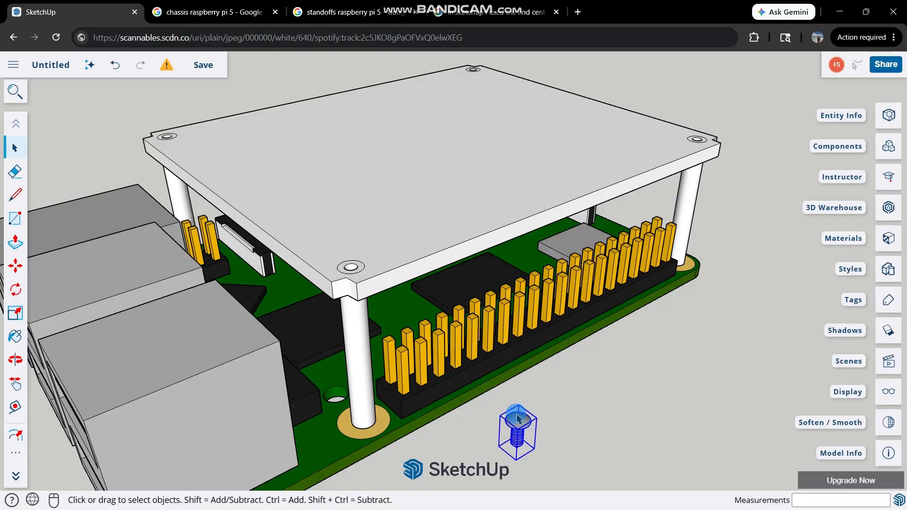
pyautogui.scroll(4, 520, 422)
pyautogui.rightClick(519, 420)
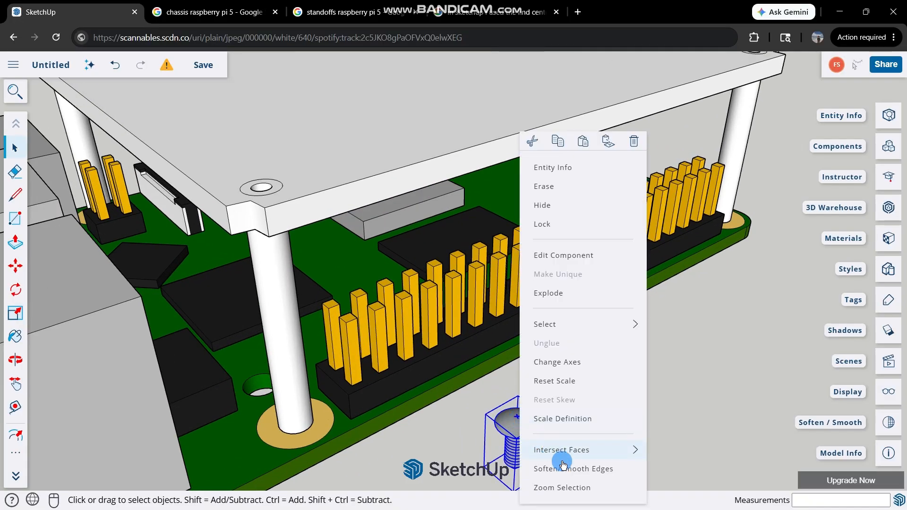
pyautogui.click(693, 367)
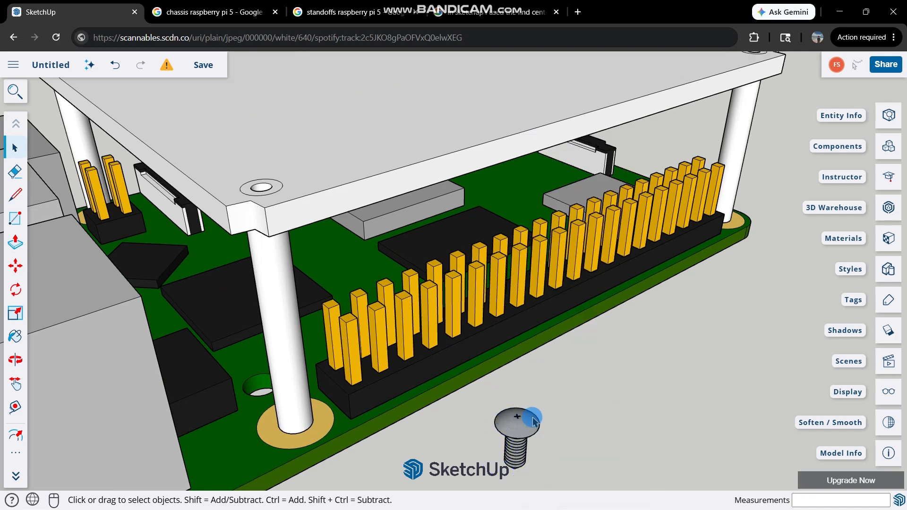
pyautogui.doubleClick(532, 420)
pyautogui.rightClick(532, 420)
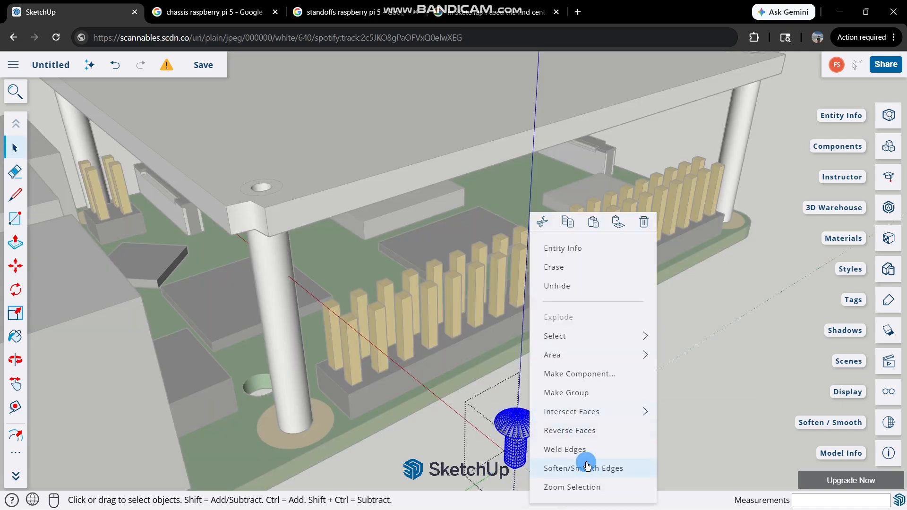
pyautogui.click(725, 385)
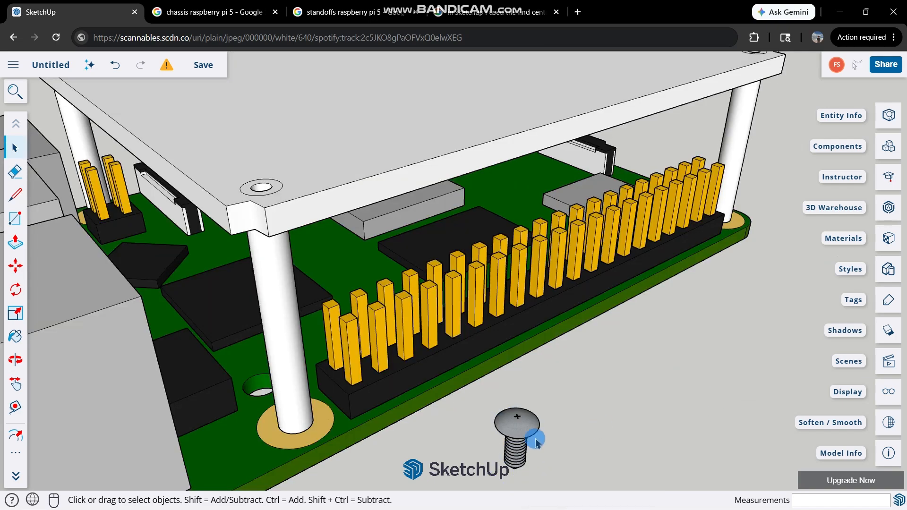
pyautogui.click(518, 416)
pyautogui.scroll(2, 301, 187)
pyautogui.moveTo(236, 171); pyautogui.dragTo(346, 321, button='middle')
pyautogui.press('space')
pyautogui.click(291, 360)
pyautogui.rightClick(295, 363)
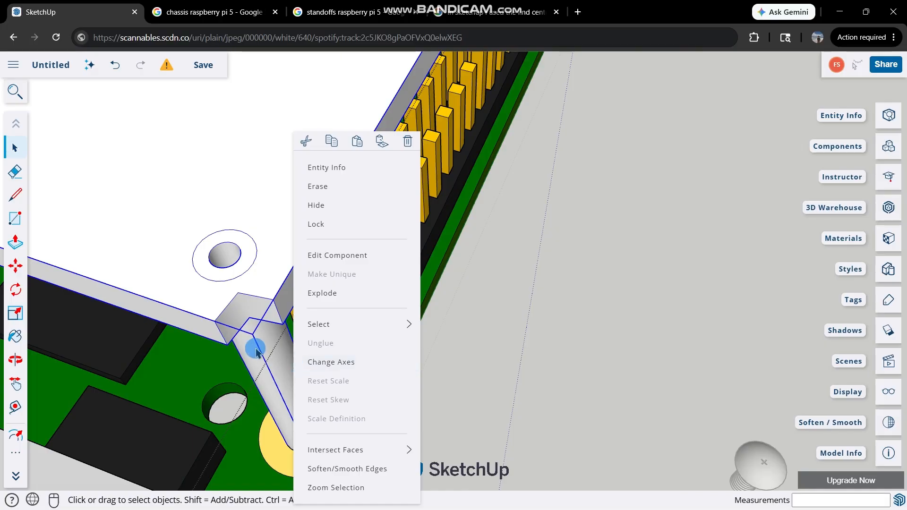
pyautogui.click(484, 320)
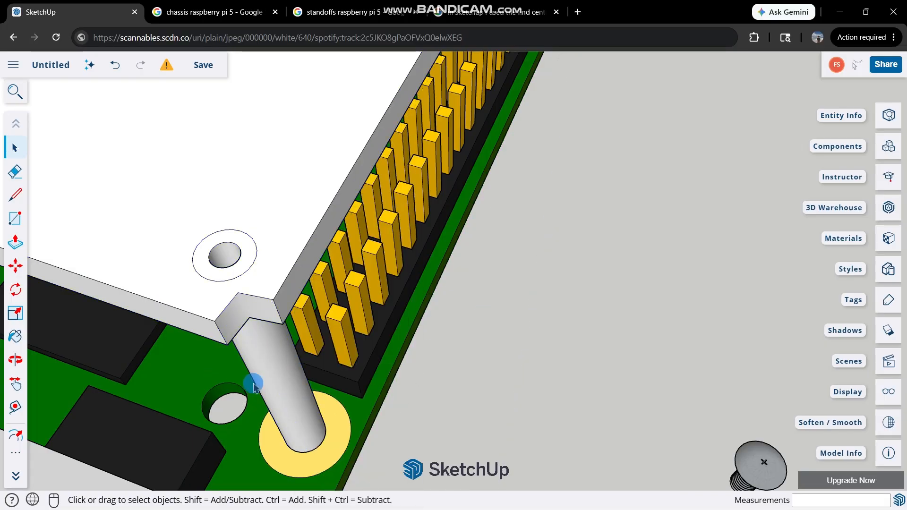
# Open the plate and post group, select all its connected geometry, mark the circle centers with Find Center, and leave the group.
pyautogui.scroll(-3, 298, 387)
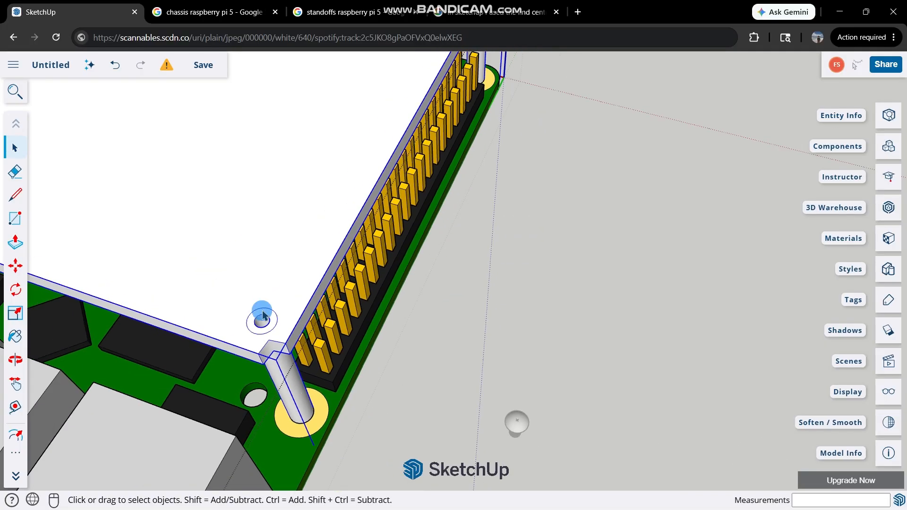
pyautogui.doubleClick(263, 319)
pyautogui.click(281, 391)
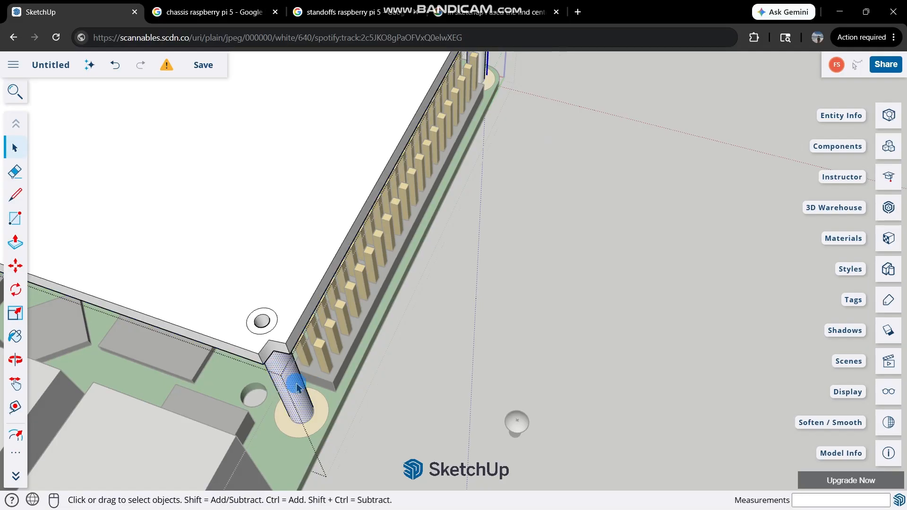
pyautogui.tripleClick(297, 387)
pyautogui.rightClick(297, 387)
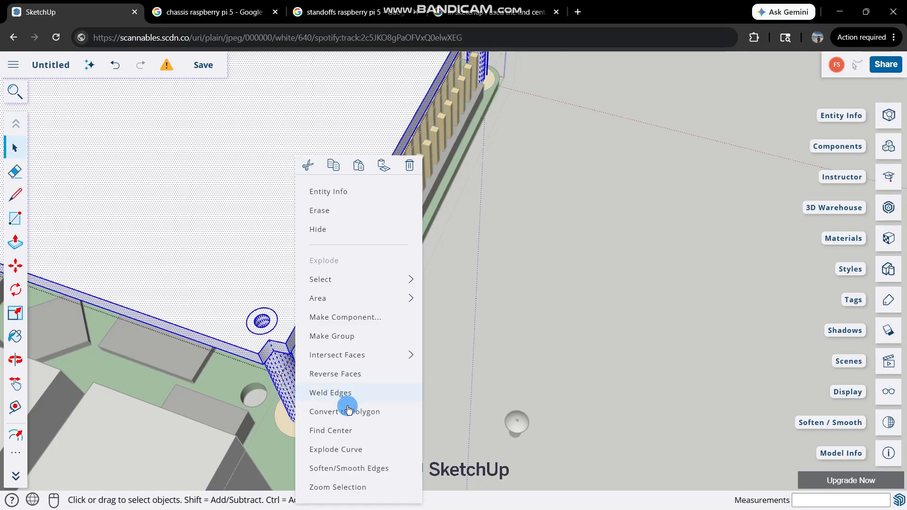
pyautogui.click(350, 431)
pyautogui.click(502, 391)
# Draw a diagonal helper line between opposite inner corners of the cross recess in the screw's head.
pyautogui.scroll(2, 527, 430)
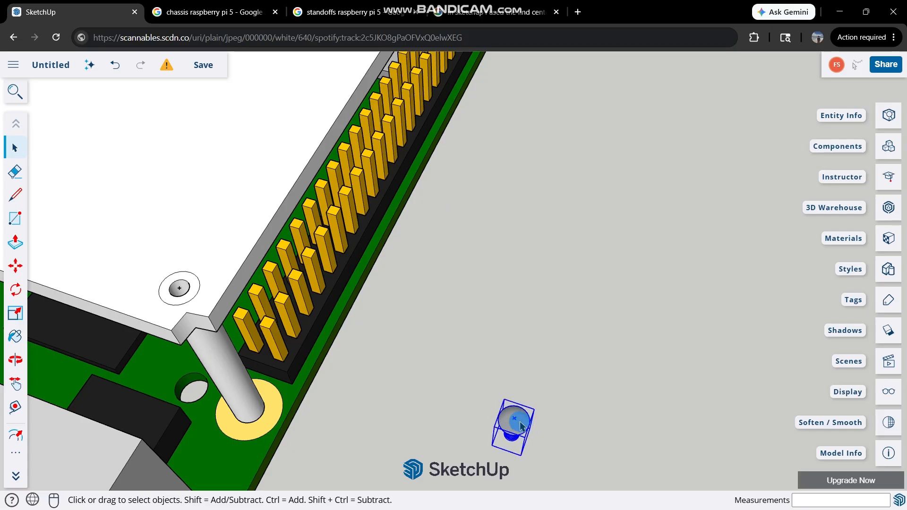
pyautogui.scroll(1, 521, 426)
pyautogui.press('m')
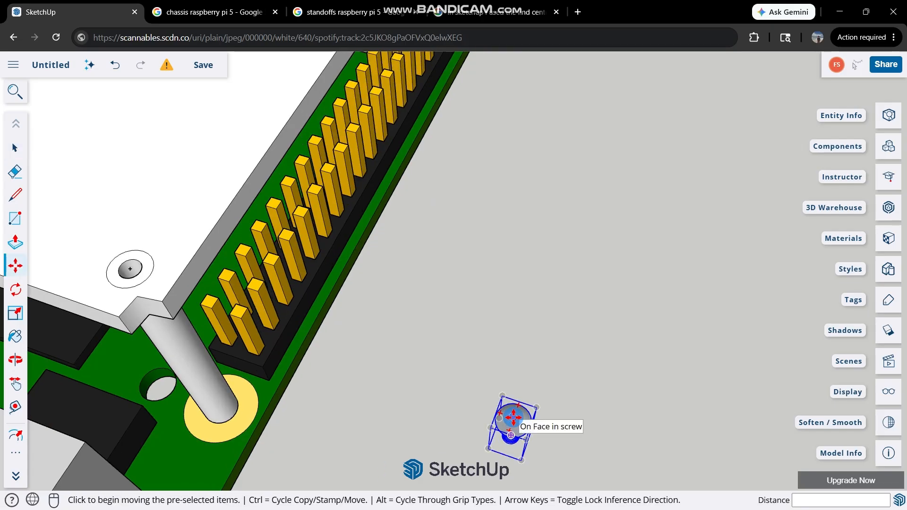
pyautogui.scroll(5, 514, 418)
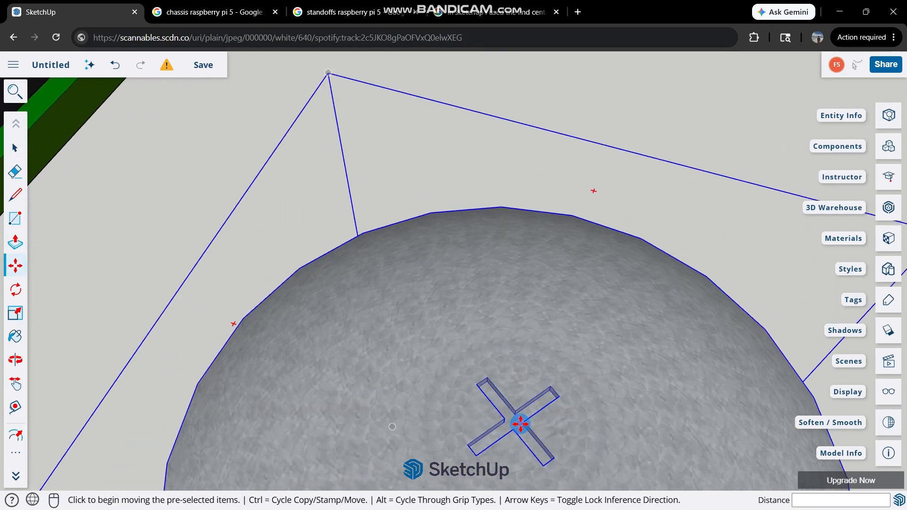
pyautogui.scroll(5, 520, 424)
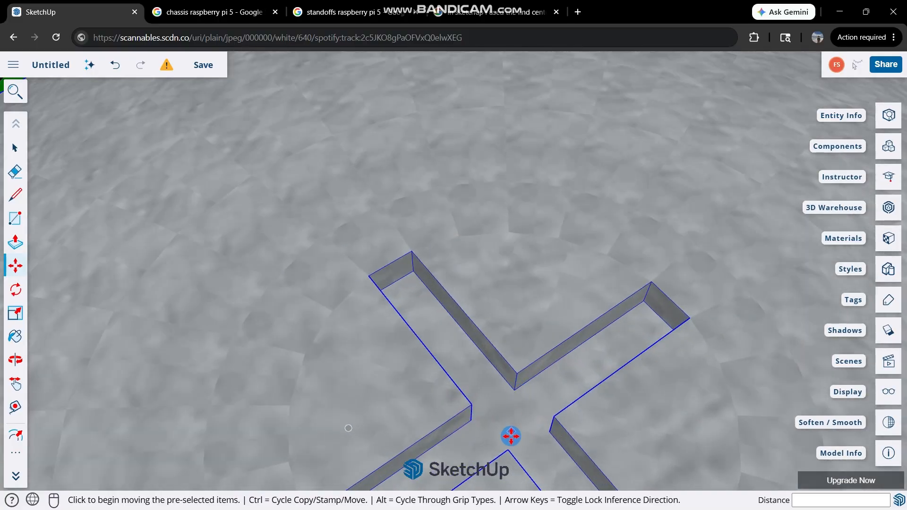
pyautogui.moveTo(509, 446); pyautogui.dragTo(346, 397, button='middle')
pyautogui.scroll(-1, 346, 397)
pyautogui.press('l')
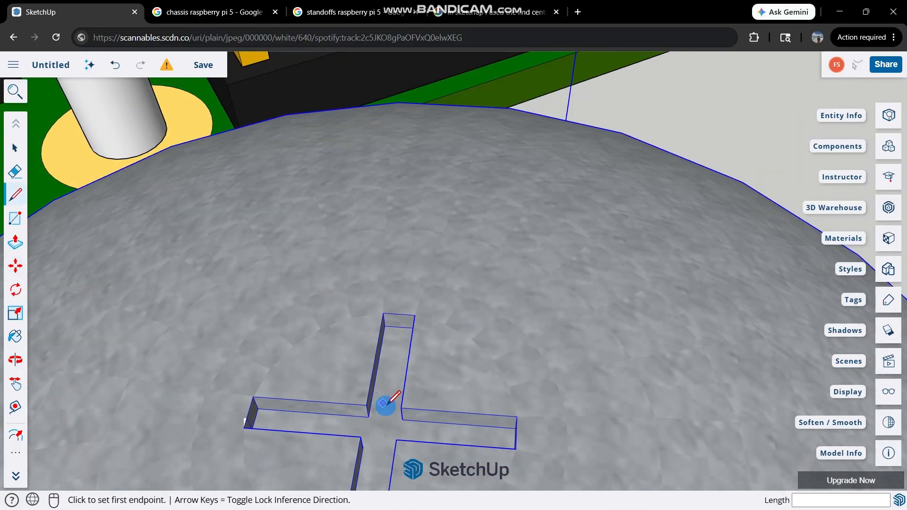
pyautogui.scroll(-3, 402, 419)
pyautogui.moveTo(405, 404); pyautogui.dragTo(425, 311, button='middle')
pyautogui.scroll(-4, 437, 294)
pyautogui.scroll(6, 401, 178)
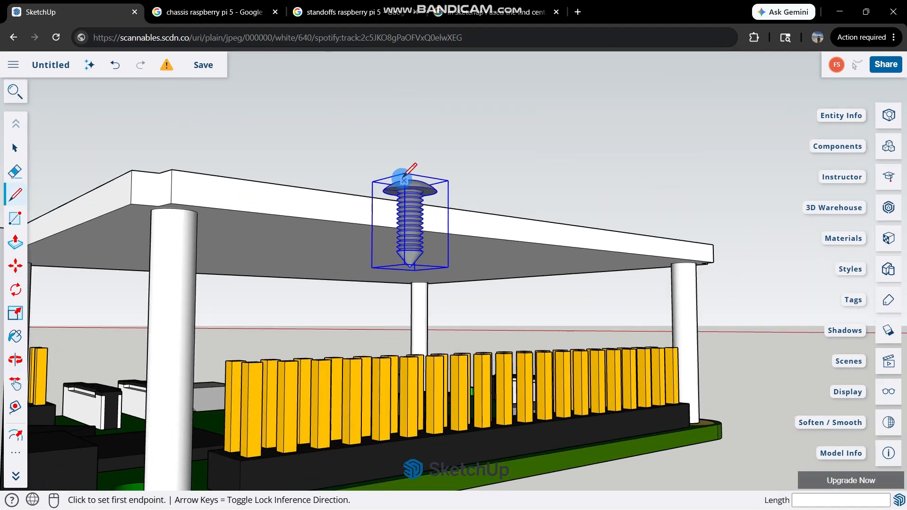
pyautogui.moveTo(404, 184); pyautogui.dragTo(452, 257, button='middle')
pyautogui.scroll(8, 411, 194)
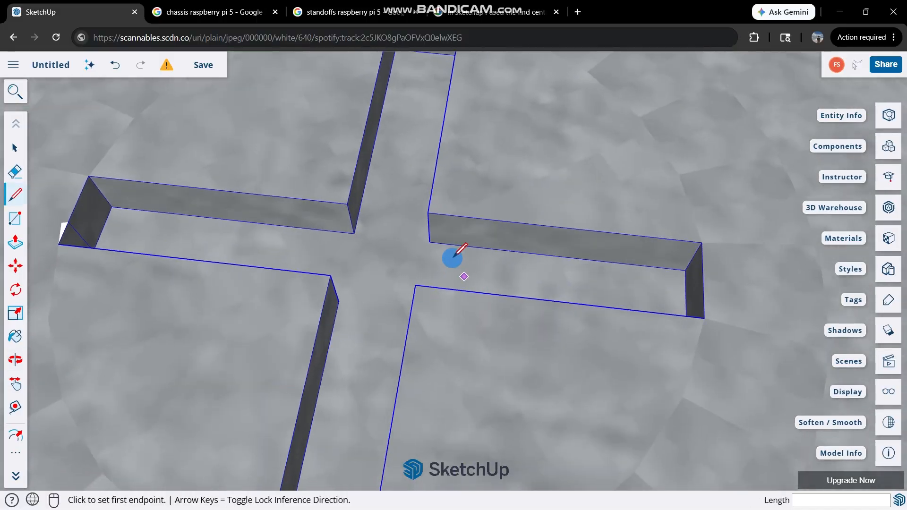
pyautogui.click(429, 242)
# Move the screw by the helper line's midpoint onto the center mark of the plate's hole at the near end of the pin header.
pyautogui.press('m')
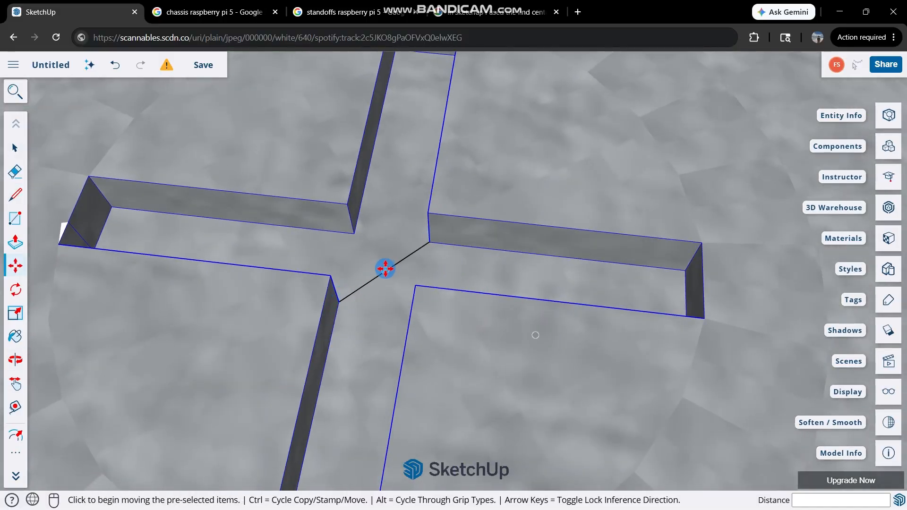
pyautogui.click(381, 277)
pyautogui.scroll(-5, 427, 284)
pyautogui.scroll(-10, 442, 262)
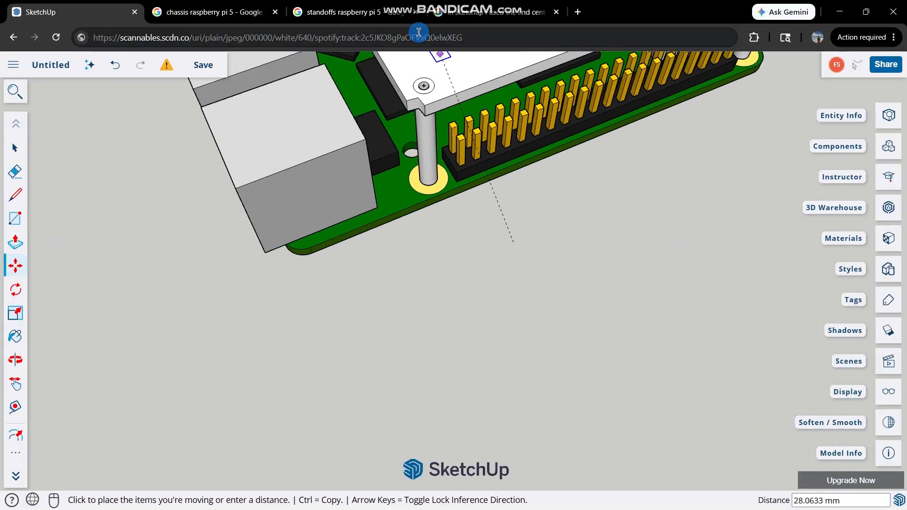
pyautogui.scroll(8, 429, 84)
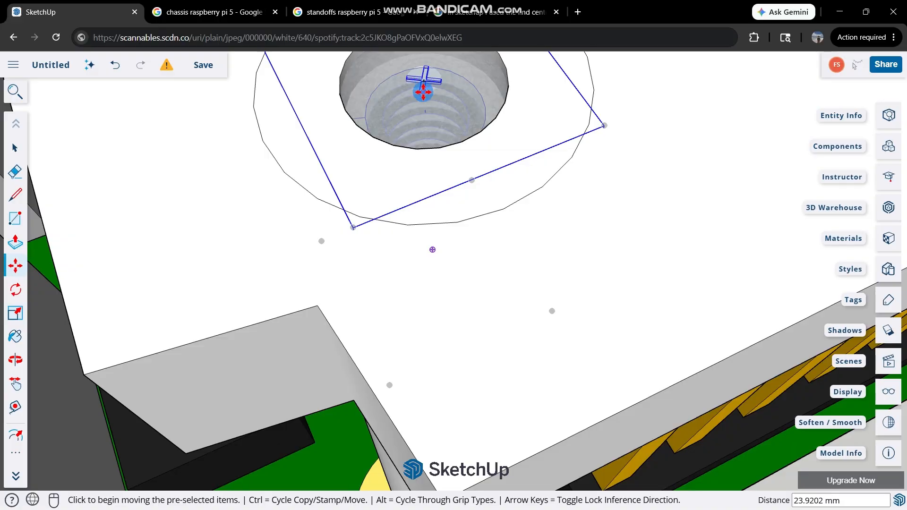
pyautogui.scroll(-6, 425, 77)
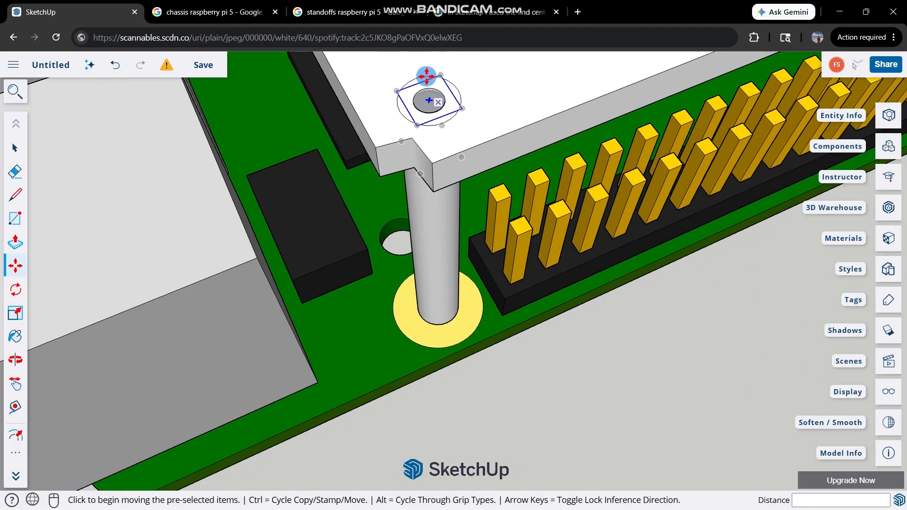
# Try raising the screw 0.3 mm along the blue axis from the corner hole, and undo the move.
pyautogui.scroll(5, 426, 75)
pyautogui.moveTo(415, 106); pyautogui.dragTo(375, 91, button='middle')
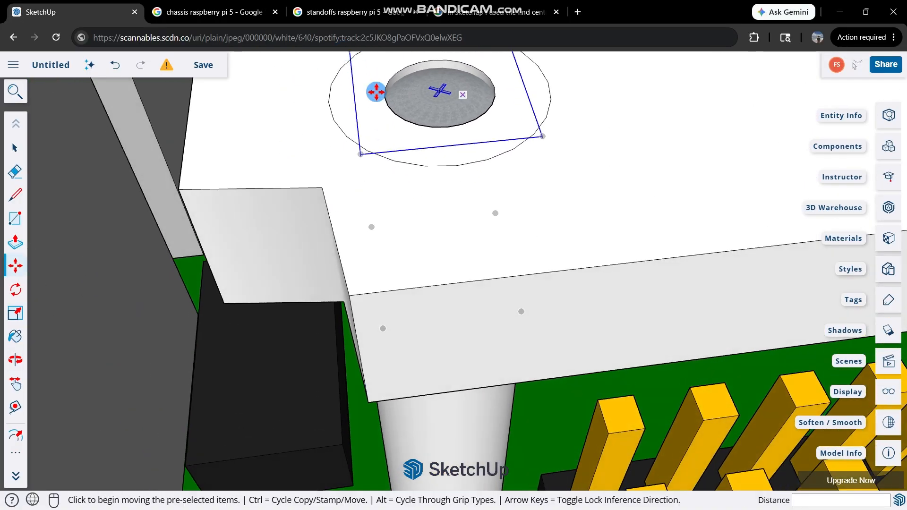
pyautogui.click(468, 82)
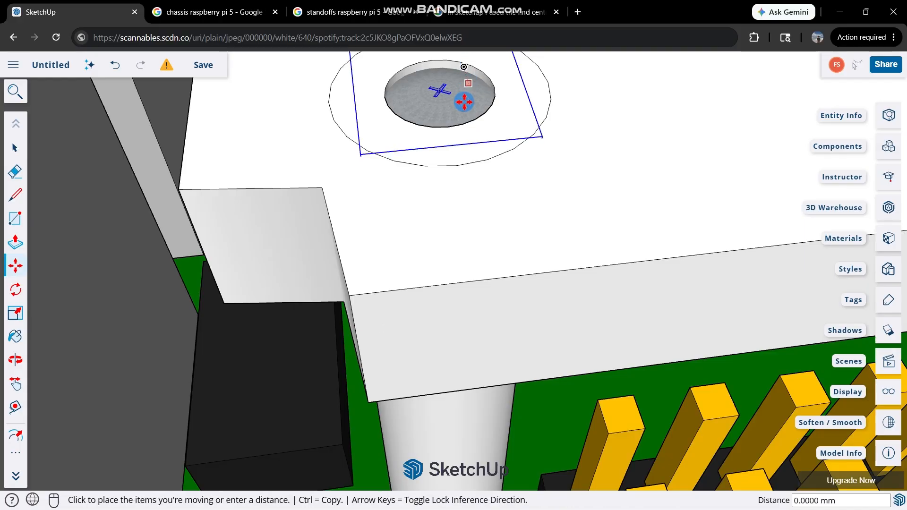
pyautogui.scroll(-3, 465, 102)
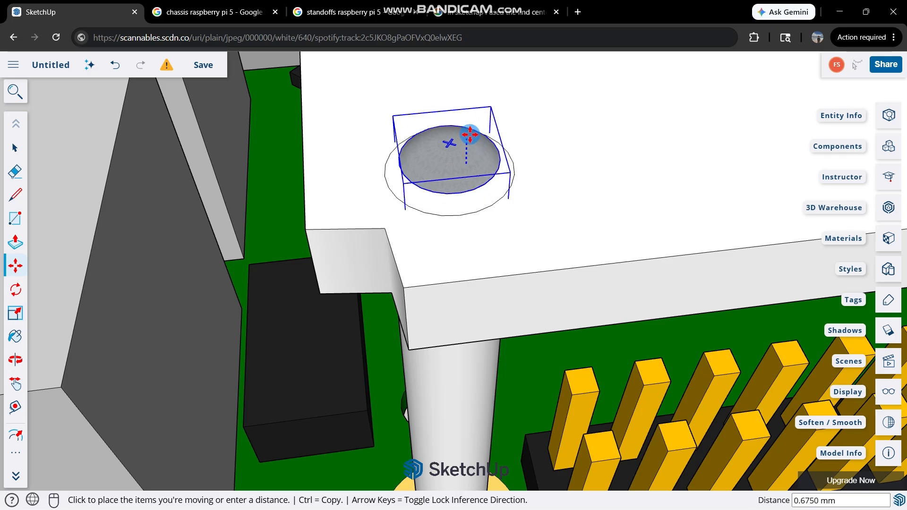
pyautogui.moveTo(469, 138); pyautogui.dragTo(481, 85, button='middle')
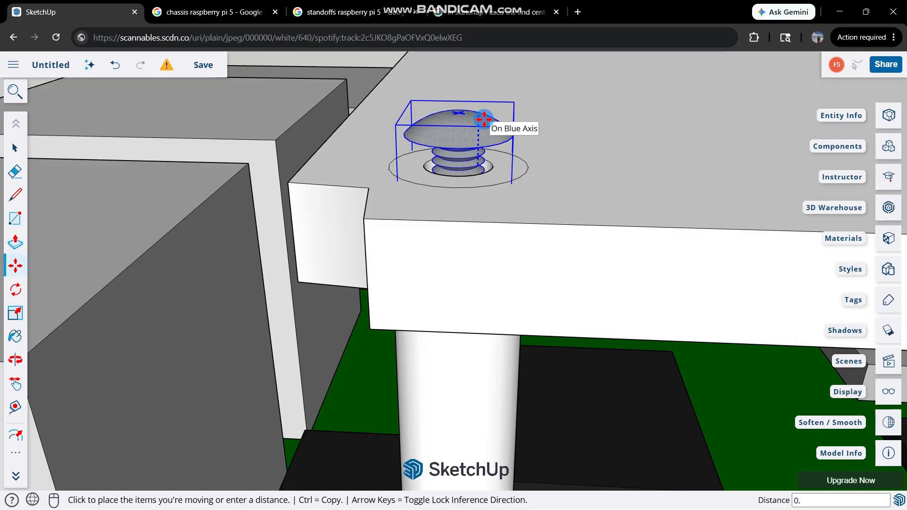
pyautogui.write('3')
pyautogui.hotkey('ctrl', 'z')
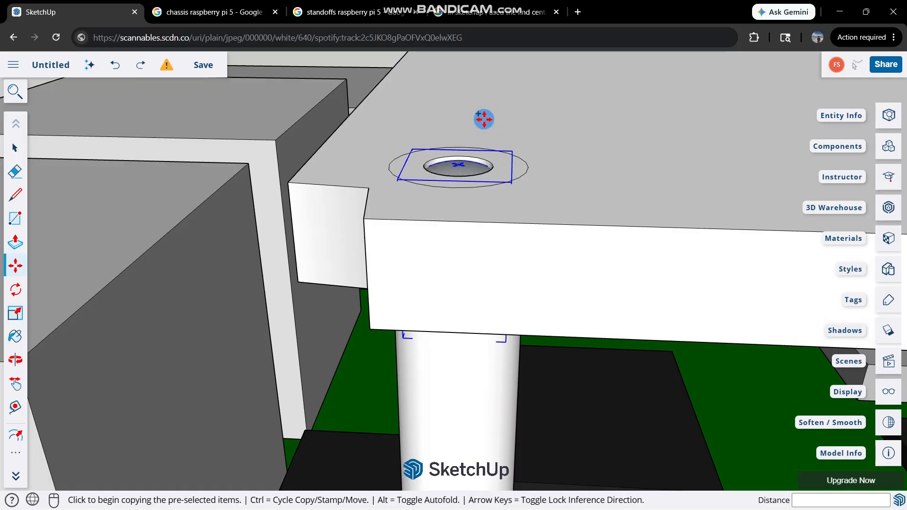
# Raise a copy of the screw 0.4 mm along the blue axis so its head rests on the plate.
pyautogui.click(459, 161)
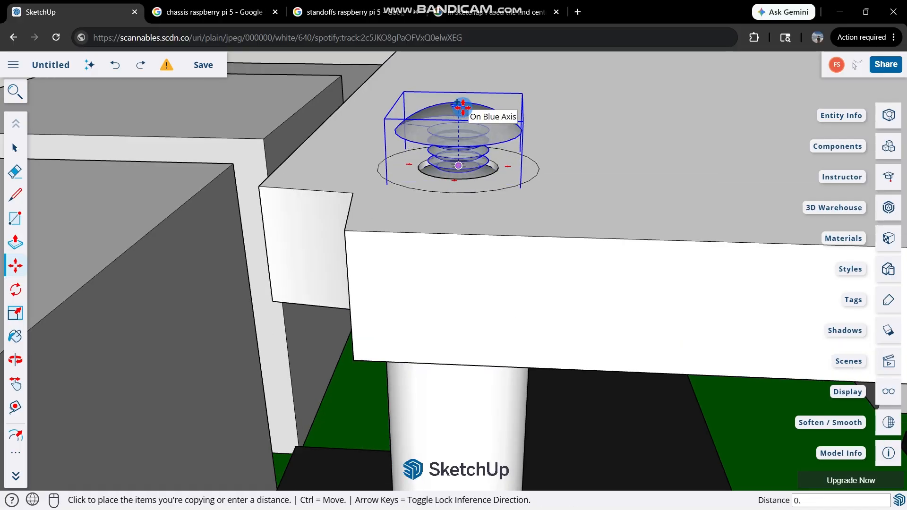
pyautogui.write('0.4')
pyautogui.press('Return')
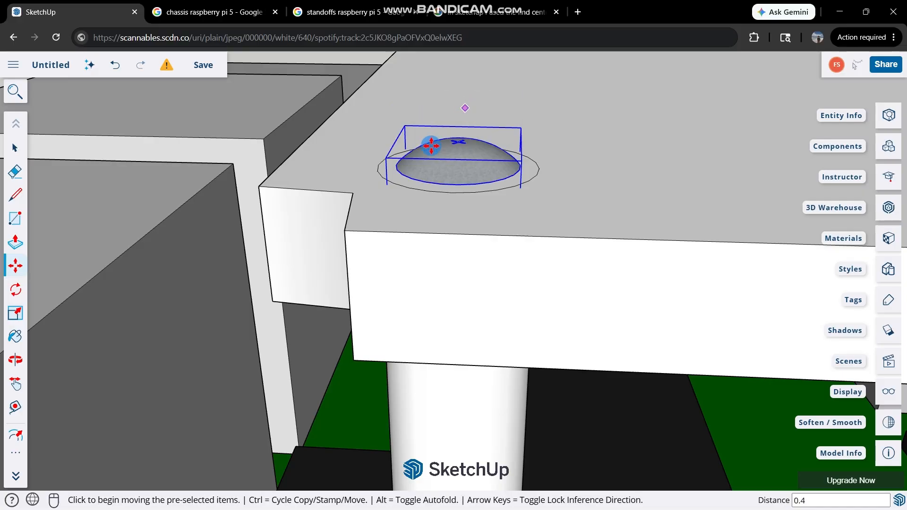
pyautogui.moveTo(427, 210); pyautogui.dragTo(507, 159, button='middle')
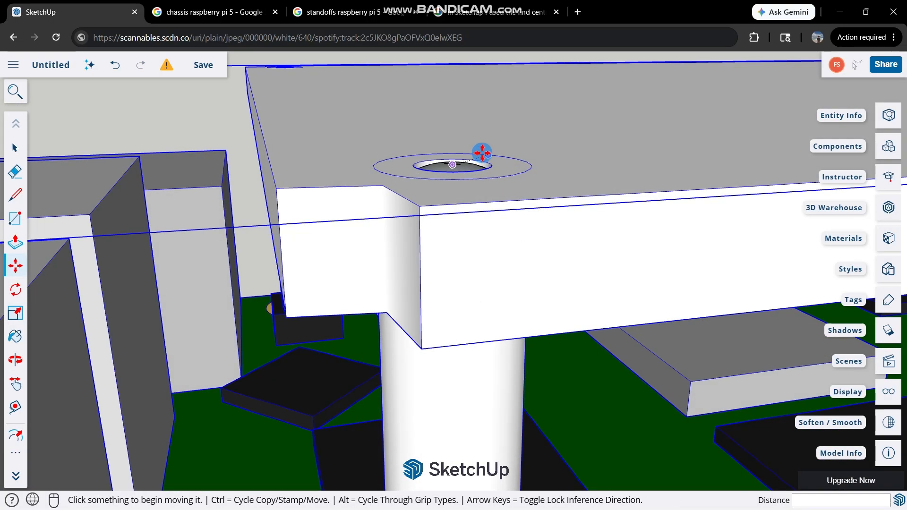
pyautogui.hotkey('ctrl', 'z')
# Try raising the seated screw a further 0.5 mm and then 0.4 mm, undo each attempt, and end the Move command.
pyautogui.click(469, 154)
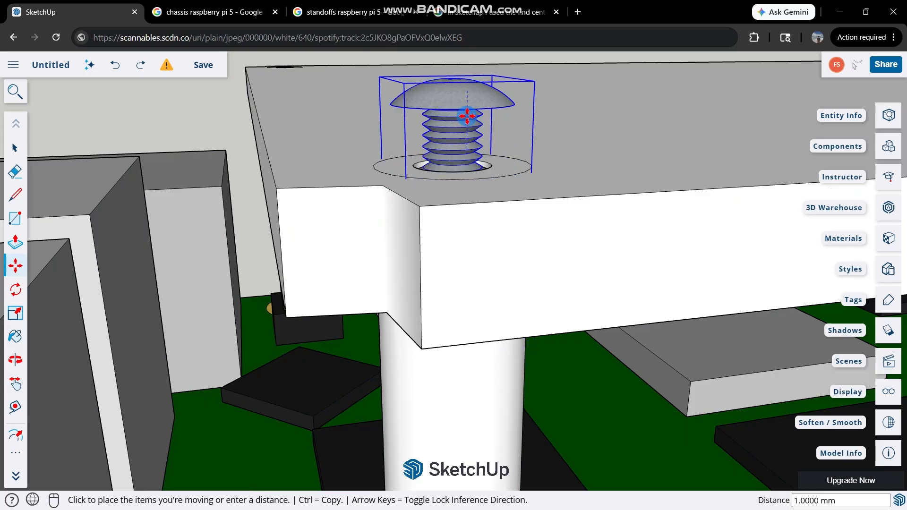
pyautogui.press('Return')
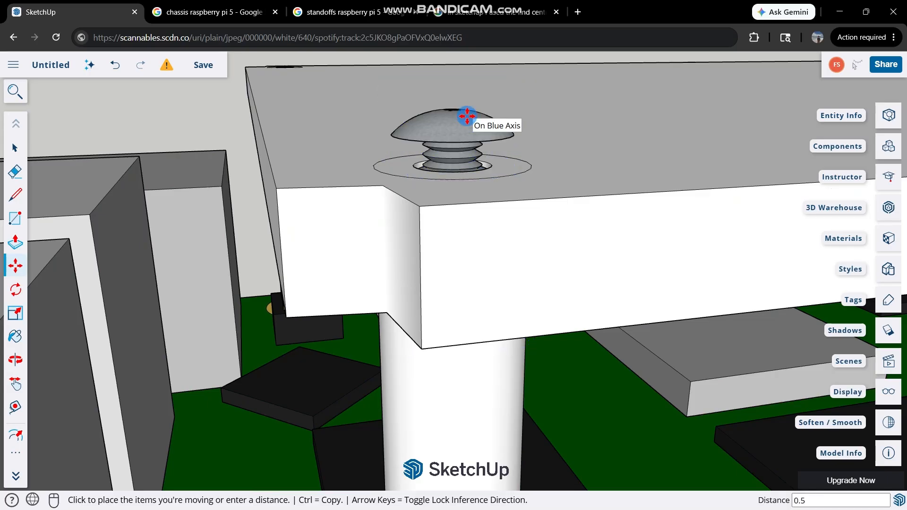
pyautogui.hotkey('ctrl', 'z')
pyautogui.click(458, 141)
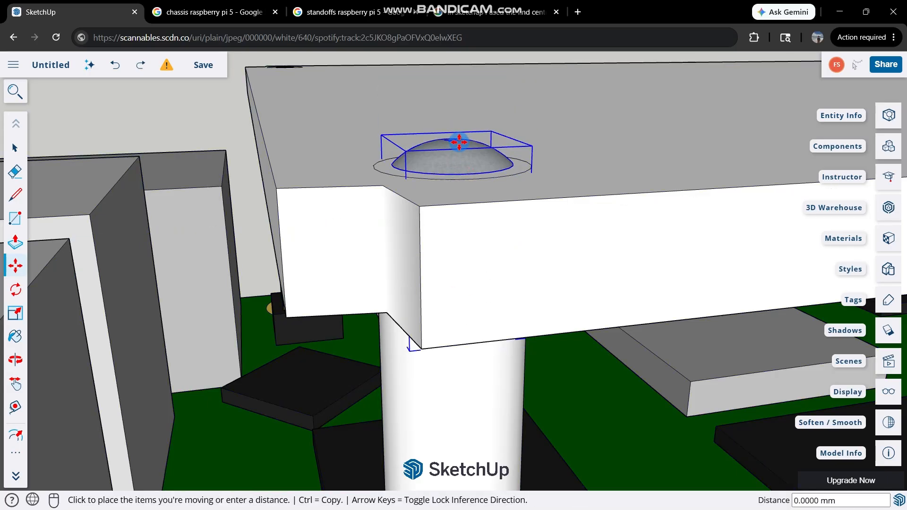
pyautogui.click(456, 144)
pyautogui.click(457, 146)
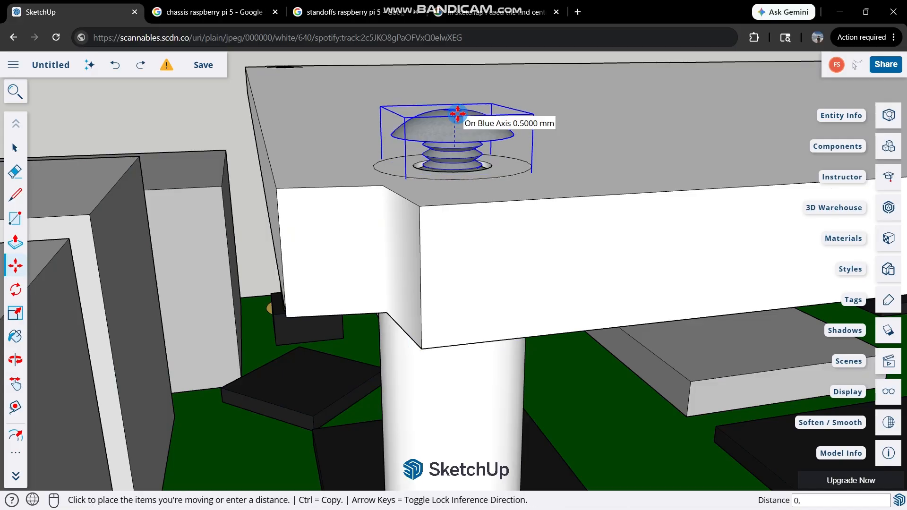
pyautogui.write('0.4')
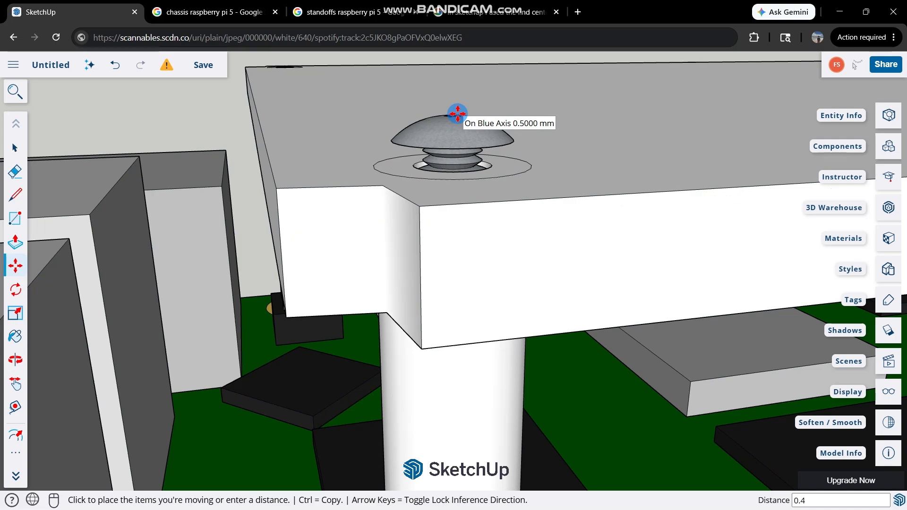
pyautogui.press('Return')
pyautogui.hotkey('ctrl', 'z')
pyautogui.click(494, 137)
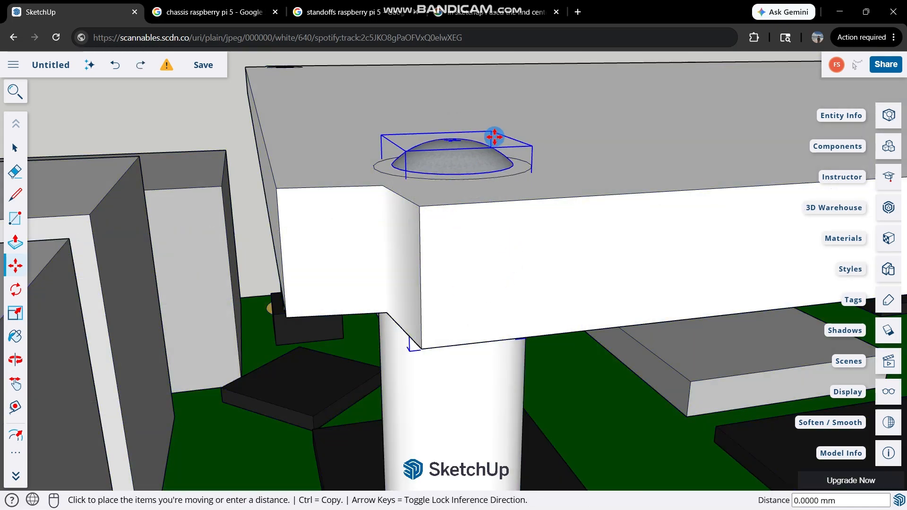
pyautogui.scroll(1, 463, 170)
pyautogui.click(463, 170)
pyautogui.press('space')
# Check from the side and from above how the screw head sits on the plate's corner hole.
pyautogui.scroll(-1, 534, 151)
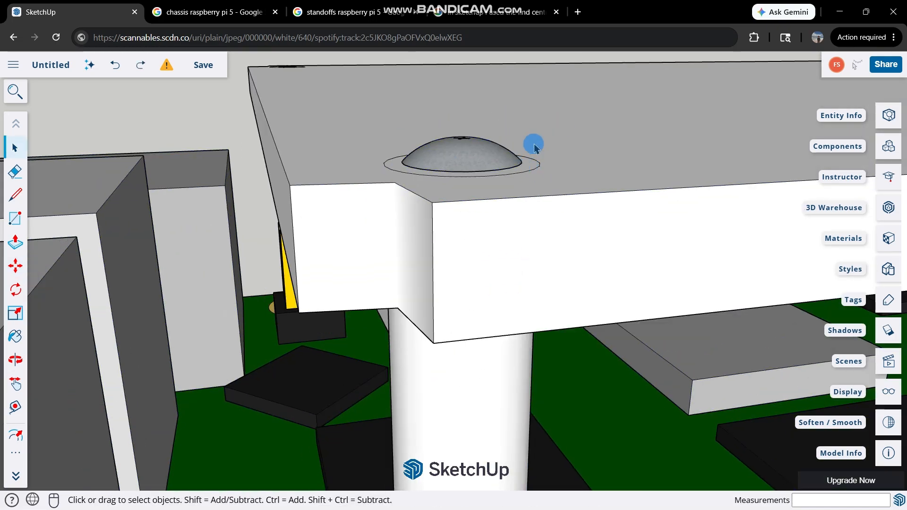
pyautogui.moveTo(534, 147); pyautogui.dragTo(298, 297, button='middle')
pyautogui.scroll(-3, 318, 292)
pyautogui.scroll(-3, 409, 257)
pyautogui.moveTo(409, 259); pyautogui.dragTo(628, 123, button='middle')
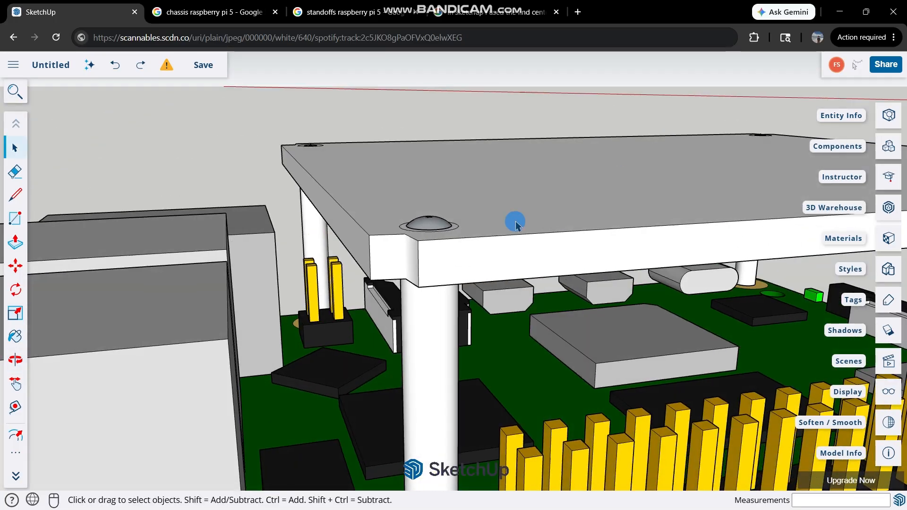
pyautogui.moveTo(516, 223); pyautogui.dragTo(377, 310, button='middle')
pyautogui.scroll(2, 400, 238)
# Copy the seated screw and paste it on the plate beside the corner hole at the far end of the pin header.
pyautogui.click(380, 302)
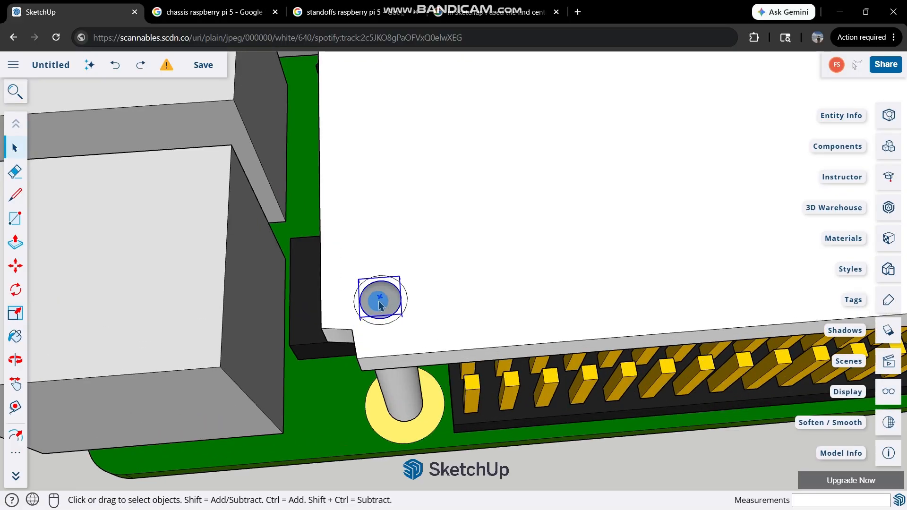
pyautogui.scroll(-4, 397, 303)
pyautogui.scroll(9, 375, 306)
pyautogui.moveTo(477, 275); pyautogui.dragTo(687, 128, button='middle')
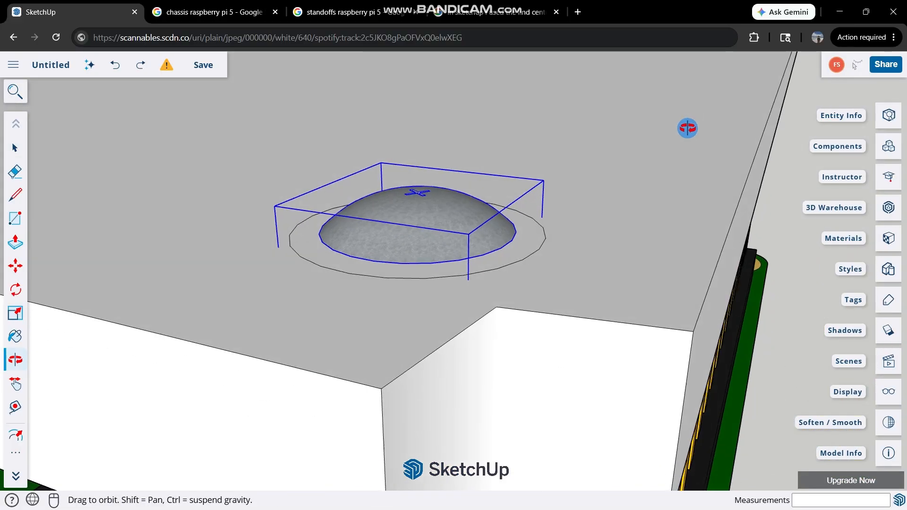
pyautogui.scroll(-12, 414, 204)
pyautogui.scroll(5, 547, 111)
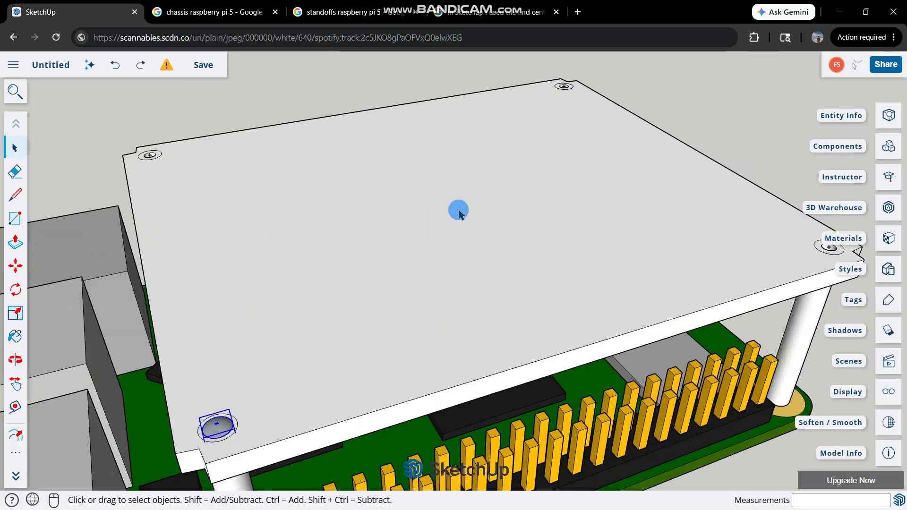
pyautogui.hotkey('ctrl', 'v')
pyautogui.moveTo(774, 242); pyautogui.dragTo(293, 199, button='middle')
pyautogui.scroll(1, 629, 371)
pyautogui.scroll(2, 637, 392)
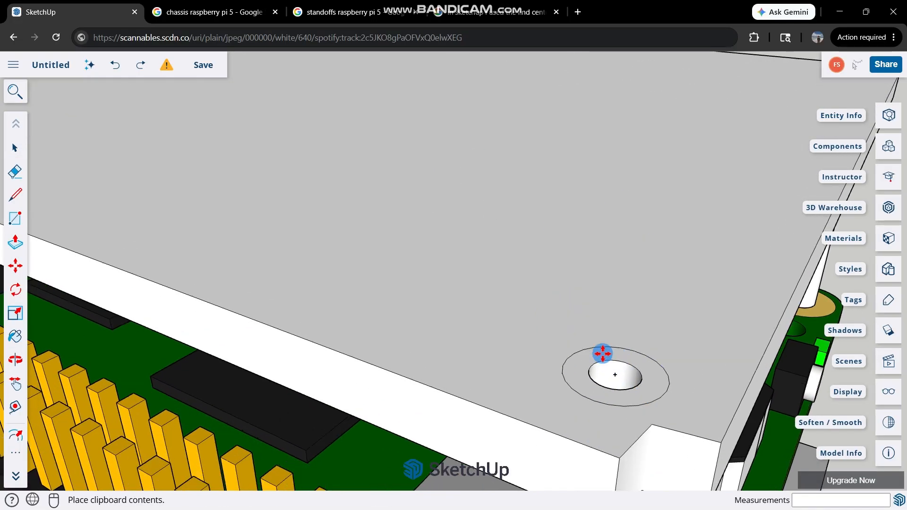
pyautogui.click(523, 364)
# Move the pasted screw by its tip onto the center mark of the neighbouring corner hole.
pyautogui.scroll(3, 510, 331)
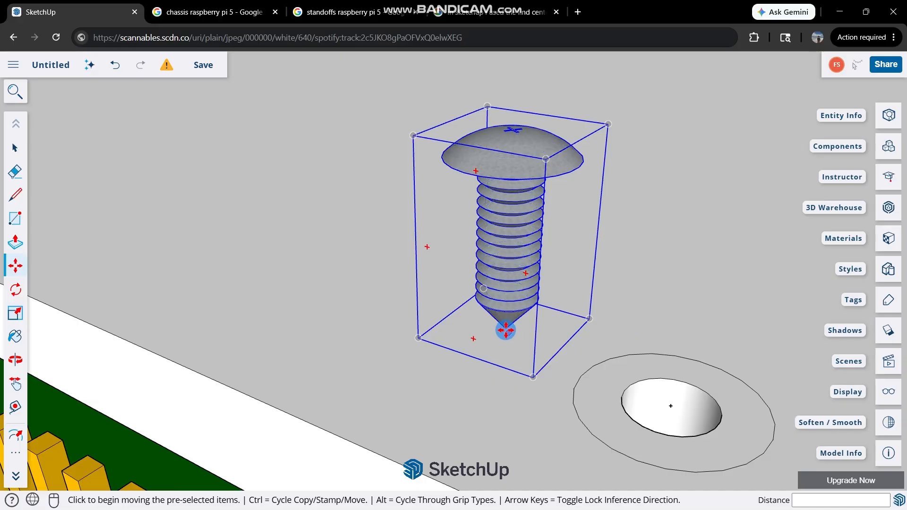
pyautogui.click(519, 341)
pyautogui.click(671, 403)
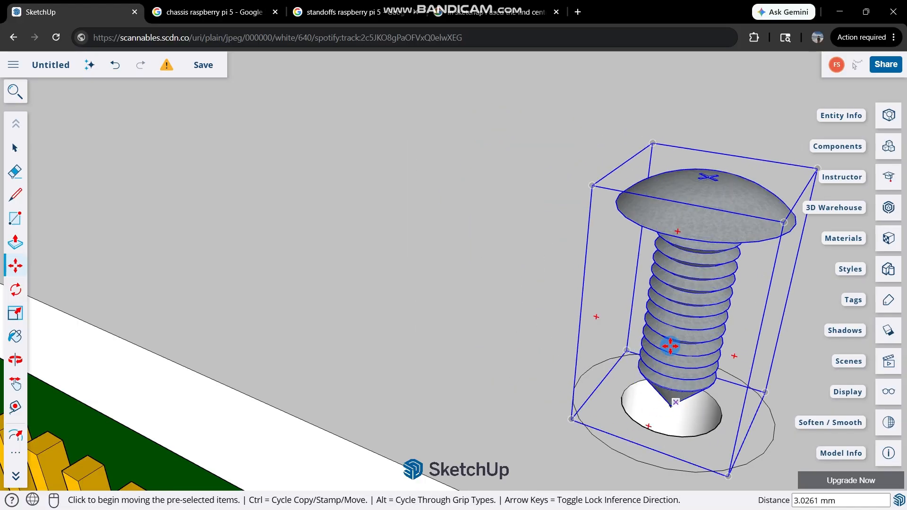
# Move the screw 3 mm straight down so its head seats in the corner hole.
pyautogui.click(707, 178)
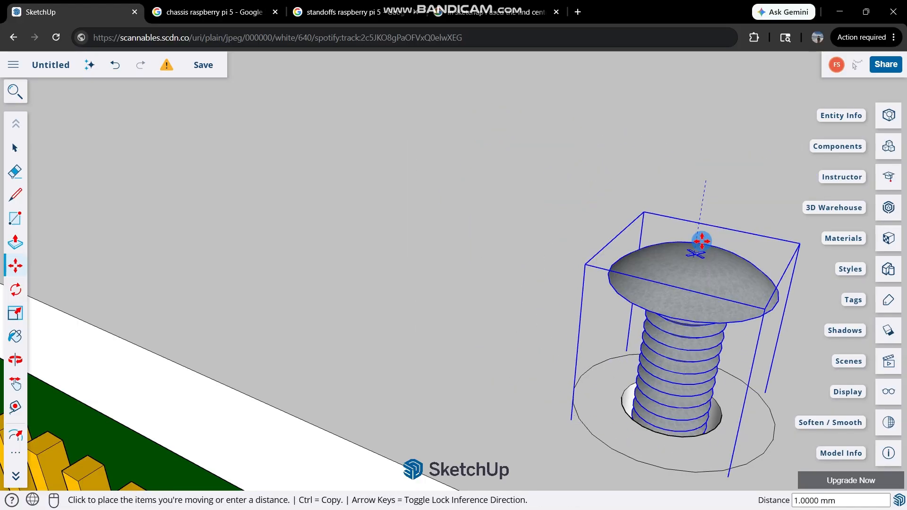
pyautogui.scroll(2, 698, 264)
pyautogui.scroll(-1, 699, 271)
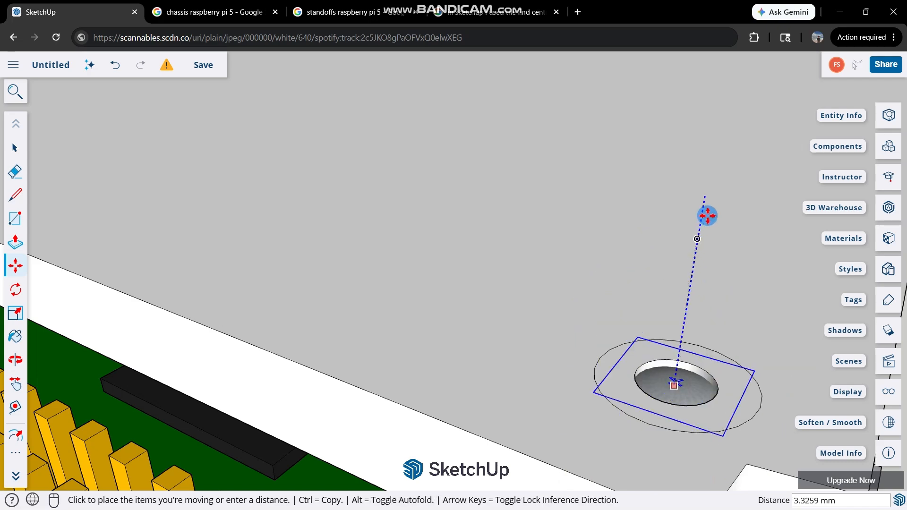
pyautogui.moveTo(708, 212); pyautogui.dragTo(668, 253, button='middle')
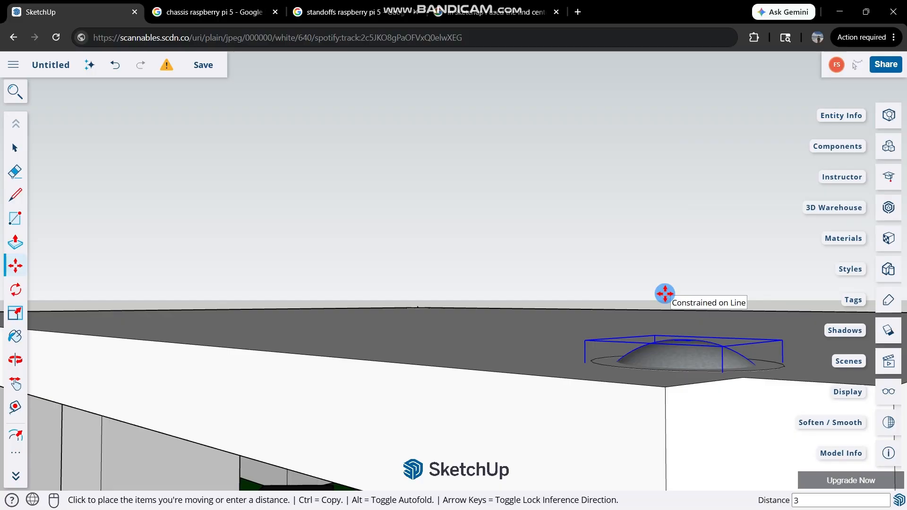
pyautogui.moveTo(664, 293); pyautogui.dragTo(586, 326, button='middle')
pyautogui.scroll(-8, 566, 269)
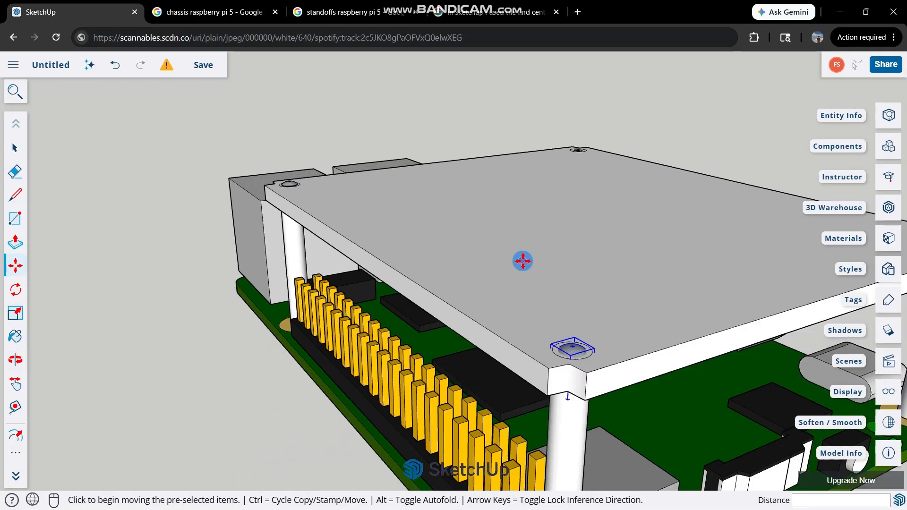
# Paste another screw copy on the plate and move it by its tip onto the next empty corner hole's center.
pyautogui.hotkey('ctrl', 'v')
pyautogui.scroll(5, 562, 244)
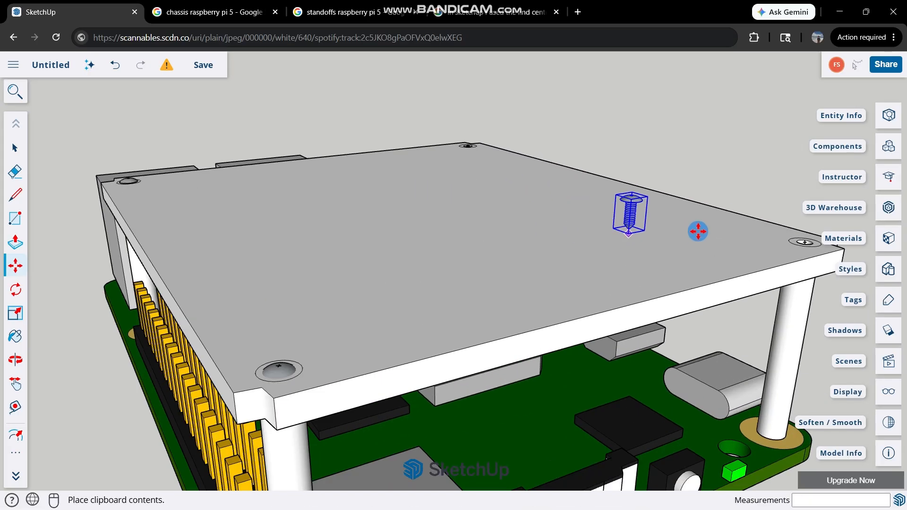
pyautogui.moveTo(698, 231); pyautogui.dragTo(631, 237, button='middle')
pyautogui.click(756, 293)
pyautogui.scroll(6, 708, 303)
pyautogui.press('m')
pyautogui.moveTo(457, 426); pyautogui.dragTo(528, 170, button='middle')
pyautogui.scroll(-8, 502, 200)
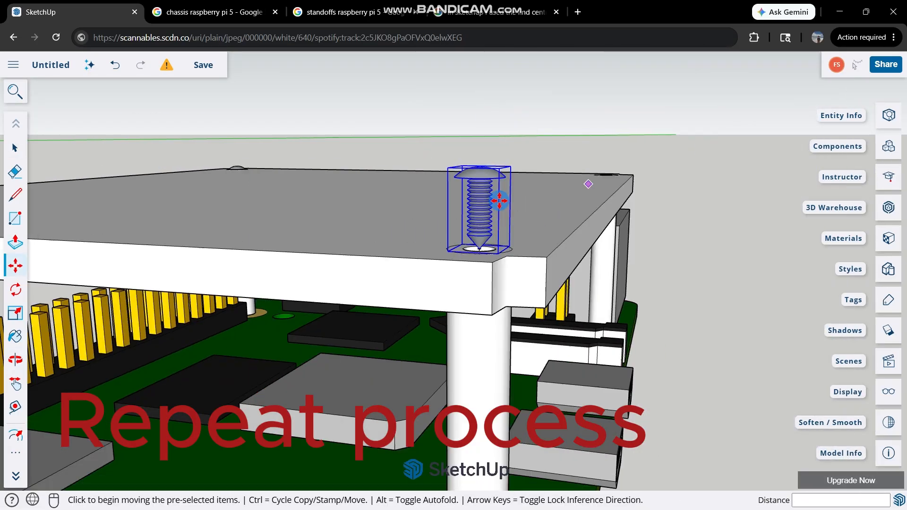
# Sink that screw into its hole, and place and seat one more copy in the last empty corner hole.
pyautogui.click(610, 89)
pyautogui.click(504, 209)
pyautogui.moveTo(504, 209); pyautogui.dragTo(476, 320, button='middle')
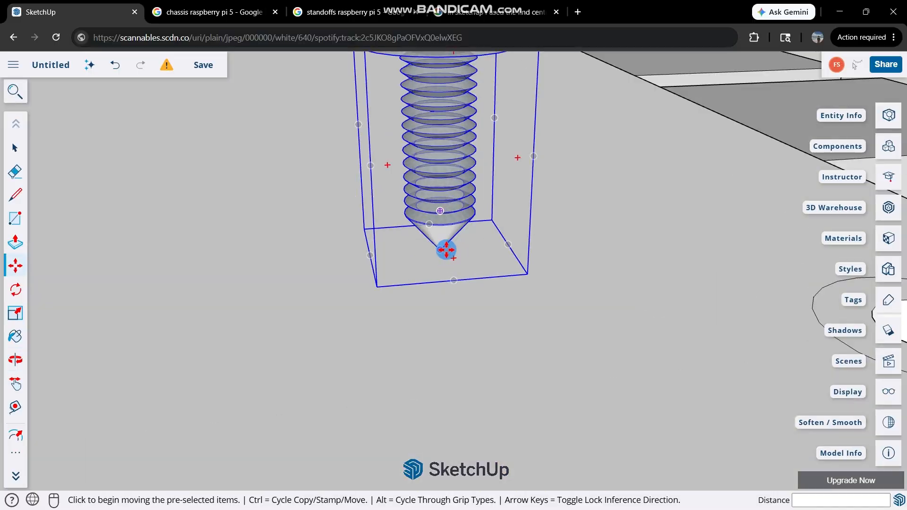
pyautogui.press('space')
pyautogui.scroll(2, 228, 209)
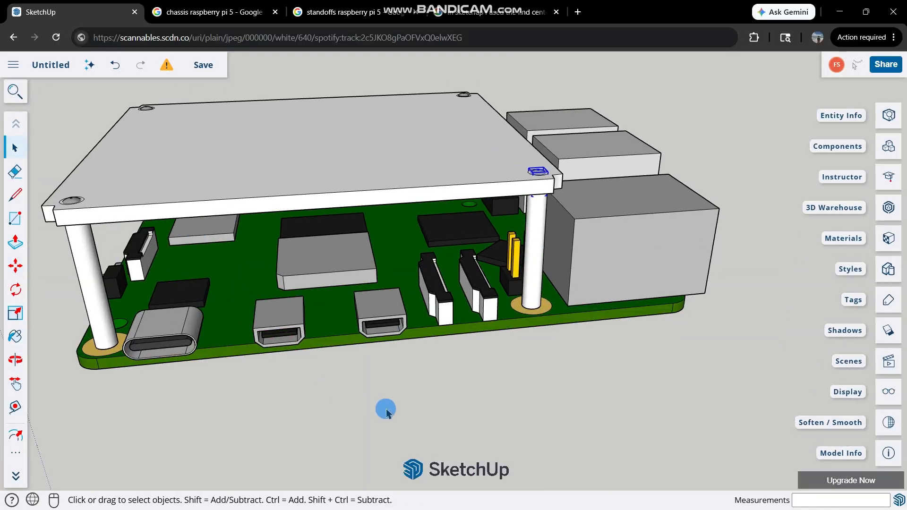
# Inspect the seated screws in all four plate corners, the standoffs and the whole assembly from several sides.
pyautogui.moveTo(480, 159); pyautogui.dragTo(749, 225, button='middle')
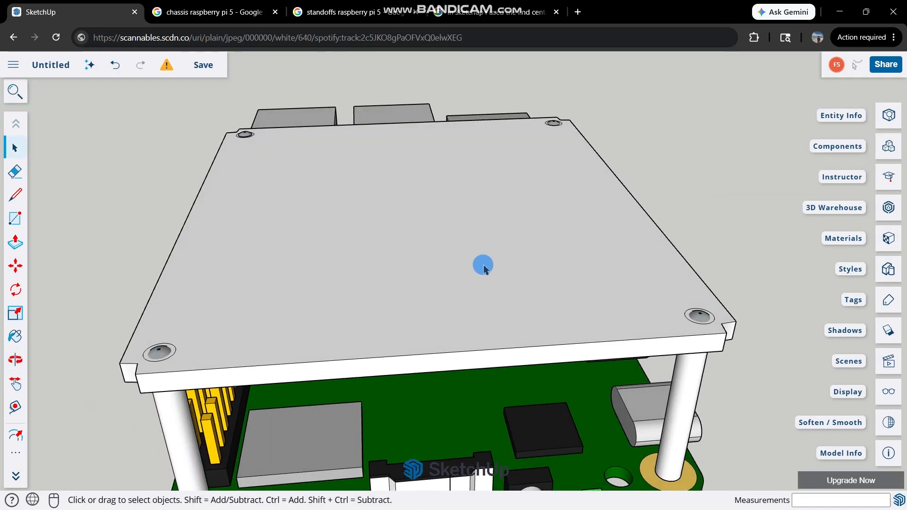
pyautogui.scroll(-3, 495, 260)
pyautogui.scroll(5, 119, 344)
pyautogui.moveTo(192, 334); pyautogui.dragTo(604, 209, button='middle')
pyautogui.scroll(-4, 604, 209)
pyautogui.moveTo(289, 210); pyautogui.dragTo(504, 408, button='middle')
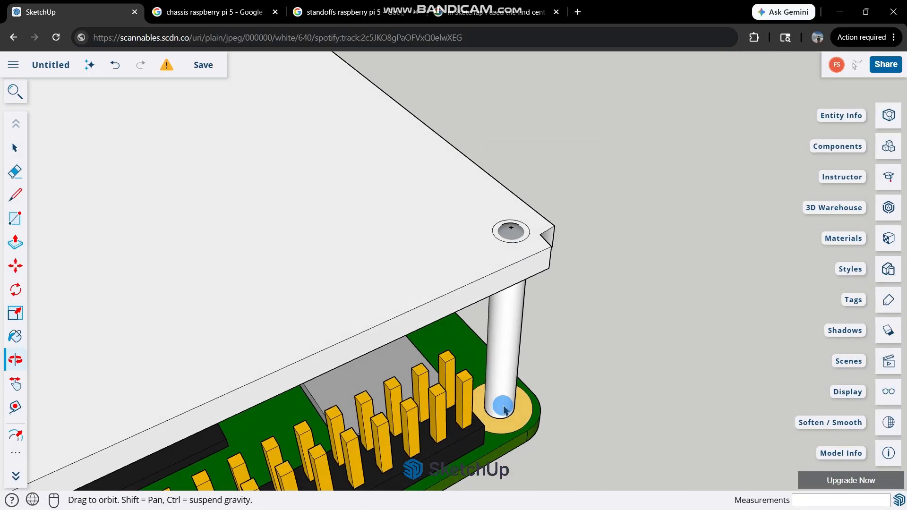
pyautogui.scroll(-3, 504, 409)
pyautogui.scroll(5, 518, 324)
pyautogui.click(510, 361)
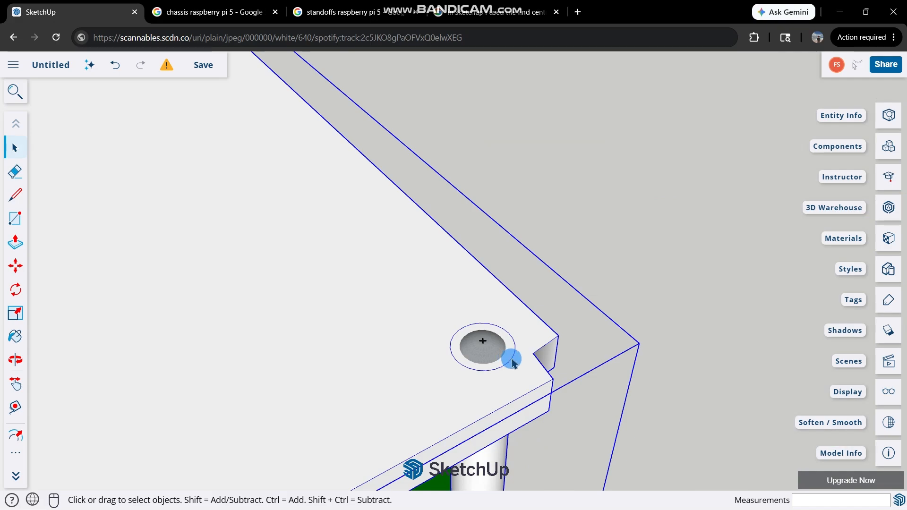
pyautogui.scroll(-5, 552, 276)
pyautogui.click(658, 190)
pyautogui.moveTo(238, 304); pyautogui.dragTo(234, 314, button='middle')
pyautogui.scroll(-3, 14, 296)
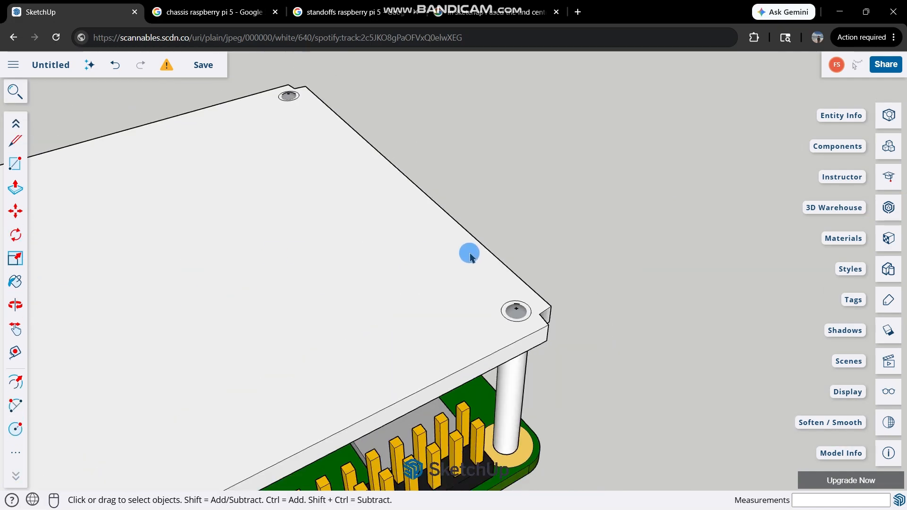
pyautogui.scroll(-5, 470, 255)
pyautogui.moveTo(652, 229); pyautogui.dragTo(363, 212, button='middle')
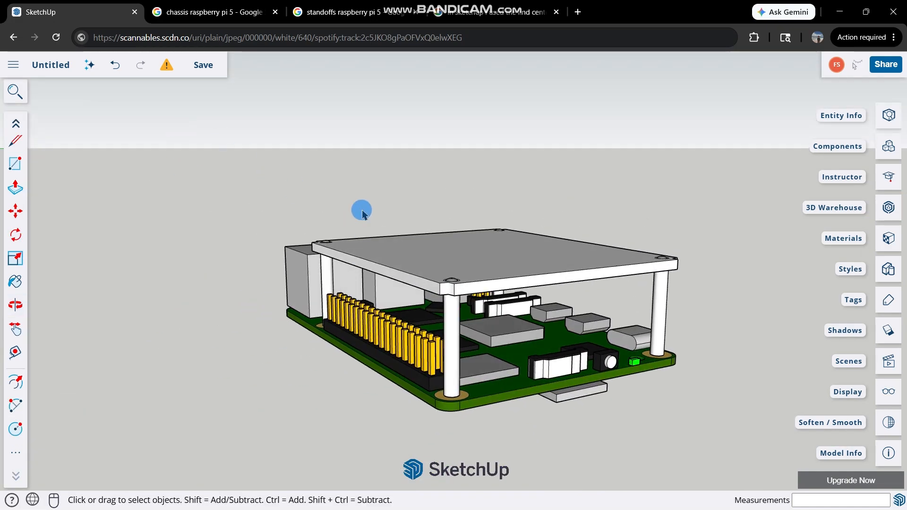
pyautogui.scroll(3, 344, 167)
pyautogui.scroll(3, 445, 239)
pyautogui.scroll(-5, 462, 269)
pyautogui.scroll(4, 465, 265)
pyautogui.moveTo(472, 278); pyautogui.dragTo(469, 330, button='middle')
pyautogui.scroll(-8, 470, 330)
# Open the 3D Warehouse to bring a cooling fan model into the design.
pyautogui.click(14, 163)
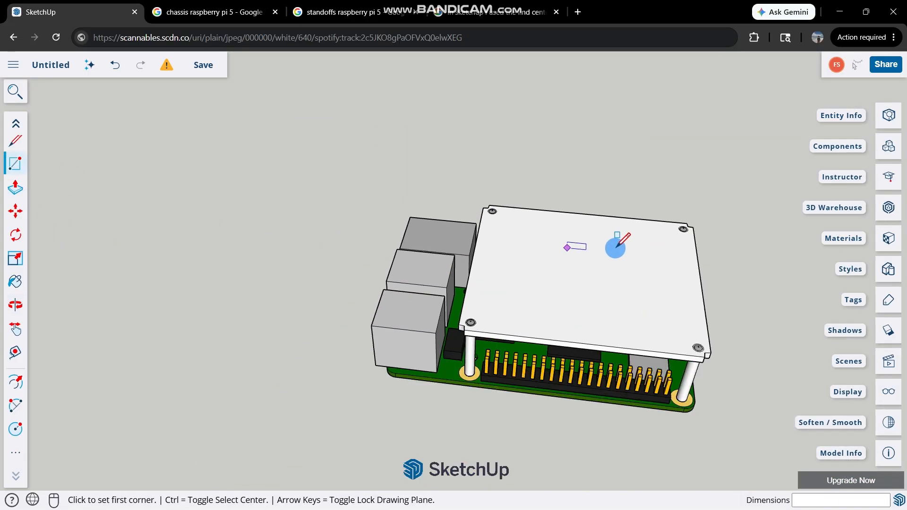
pyautogui.scroll(3, 666, 243)
pyautogui.click(887, 208)
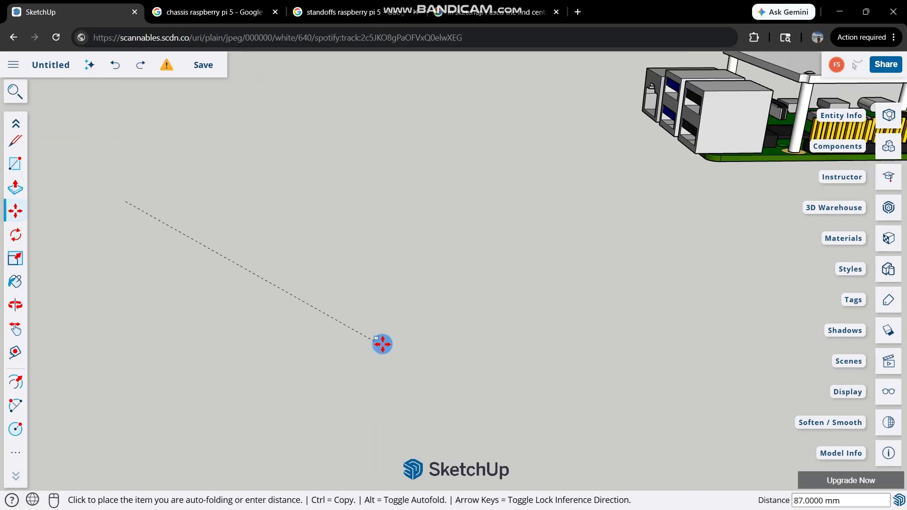
# Move the imported cooling fan by its corner from beside the board onto the top of the plate.
pyautogui.click(296, 211)
pyautogui.scroll(3, 336, 286)
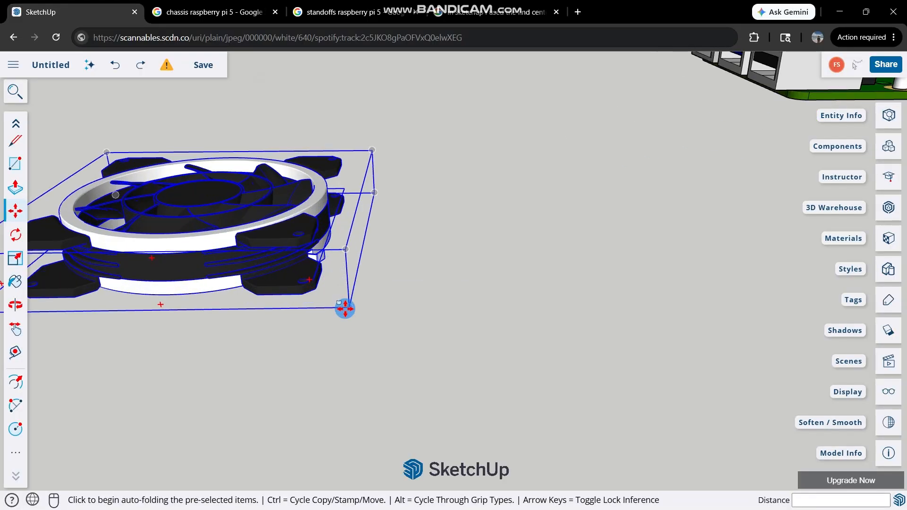
pyautogui.click(346, 308)
pyautogui.scroll(-5, 348, 313)
pyautogui.scroll(4, 713, 121)
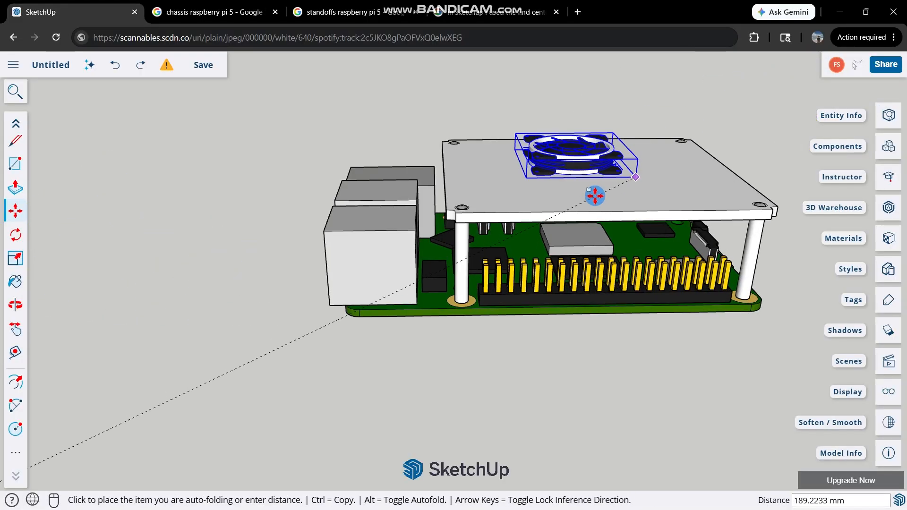
pyautogui.click(577, 187)
pyautogui.moveTo(577, 187); pyautogui.dragTo(619, 222, button='middle')
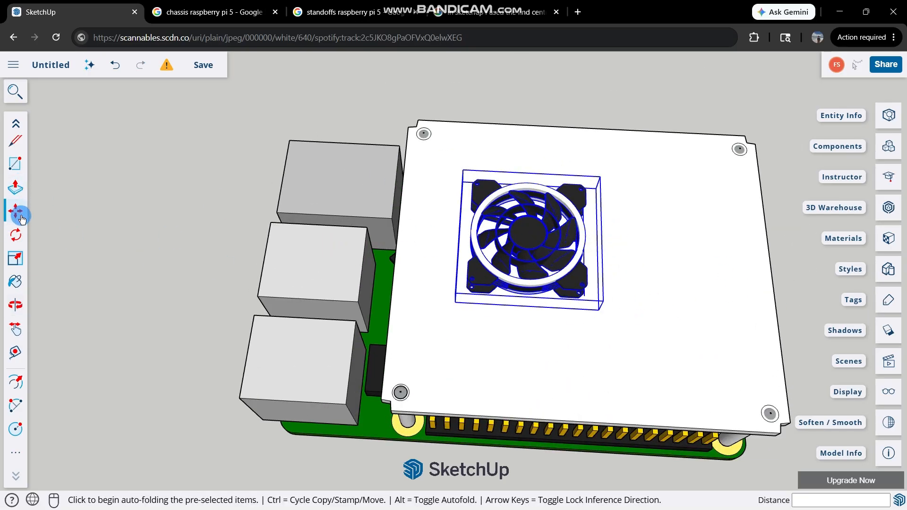
# Draw a 23 by 24 mm rectangle on the plate around the fan's footprint.
pyautogui.click(16, 165)
pyautogui.scroll(2, 607, 342)
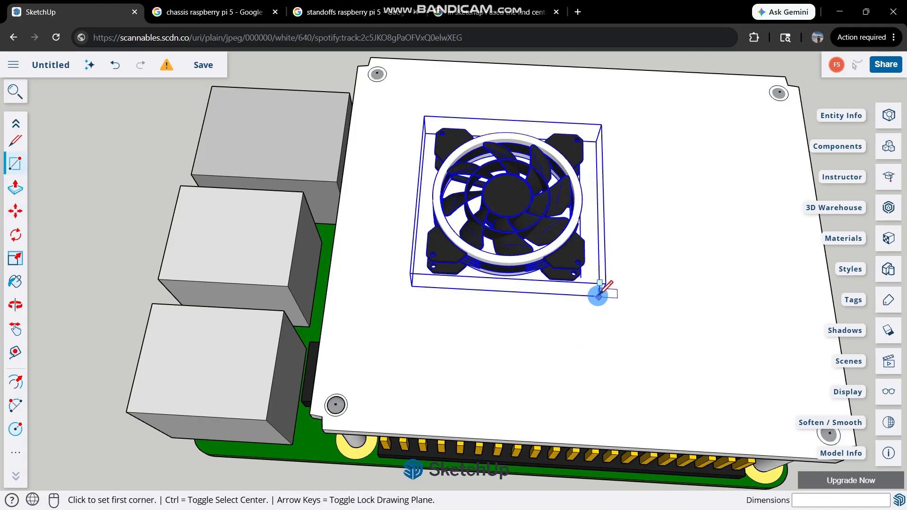
pyautogui.scroll(3, 597, 294)
pyautogui.moveTo(623, 291); pyautogui.dragTo(725, 122, button='middle')
pyautogui.click(602, 204)
pyautogui.moveTo(414, 157); pyautogui.dragTo(324, 356, button='middle')
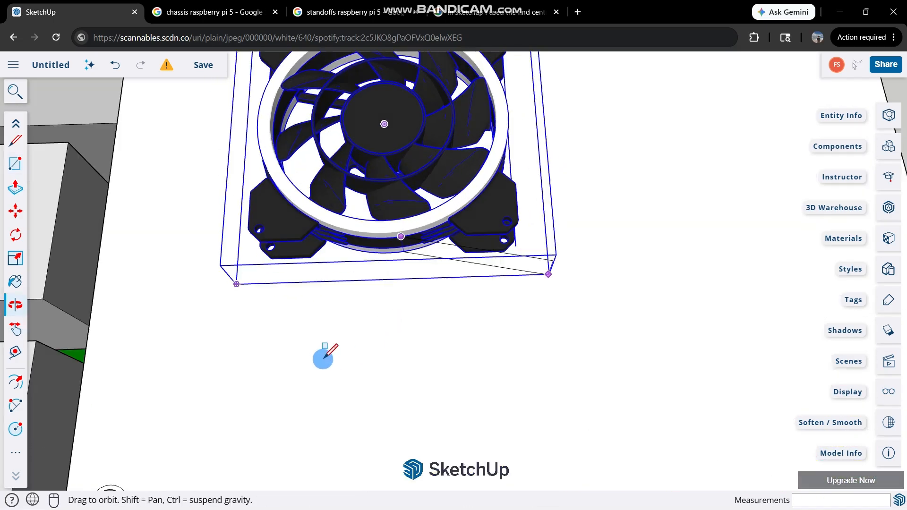
pyautogui.scroll(-3, 323, 356)
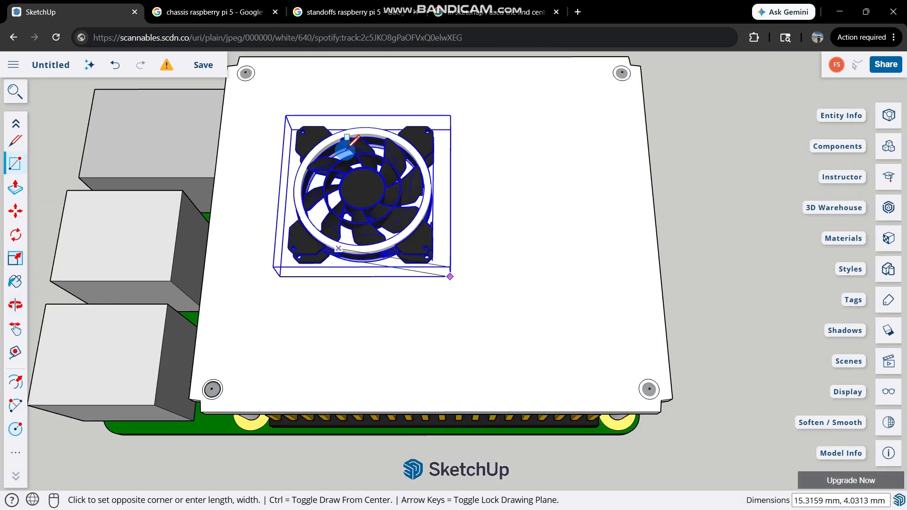
pyautogui.click(291, 129)
# Try to cut the fan opening by pushing the rectangle's face 2 mm down through the plate.
pyautogui.scroll(2, 382, 151)
pyautogui.moveTo(517, 217); pyautogui.dragTo(418, 85, button='middle')
pyautogui.press('space')
pyautogui.click(556, 282)
pyautogui.press('p')
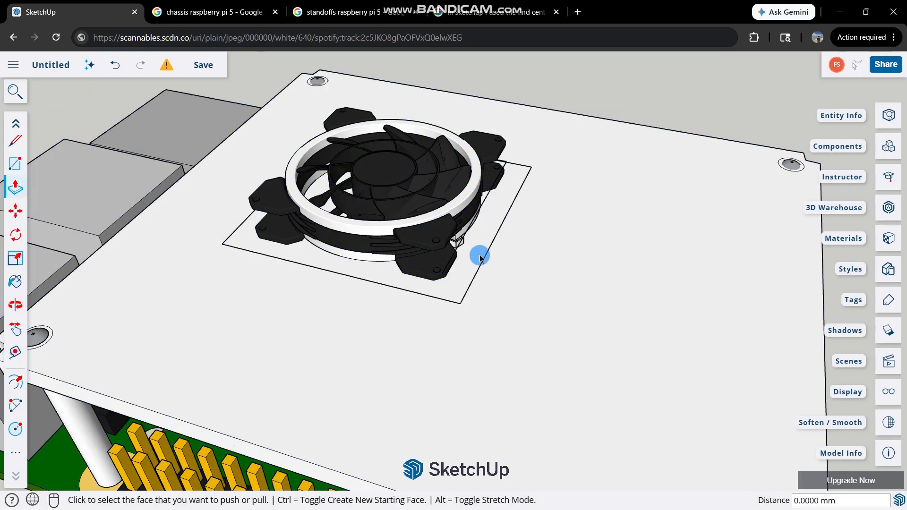
pyautogui.scroll(3, 474, 276)
pyautogui.click(463, 282)
pyautogui.scroll(-2, 466, 316)
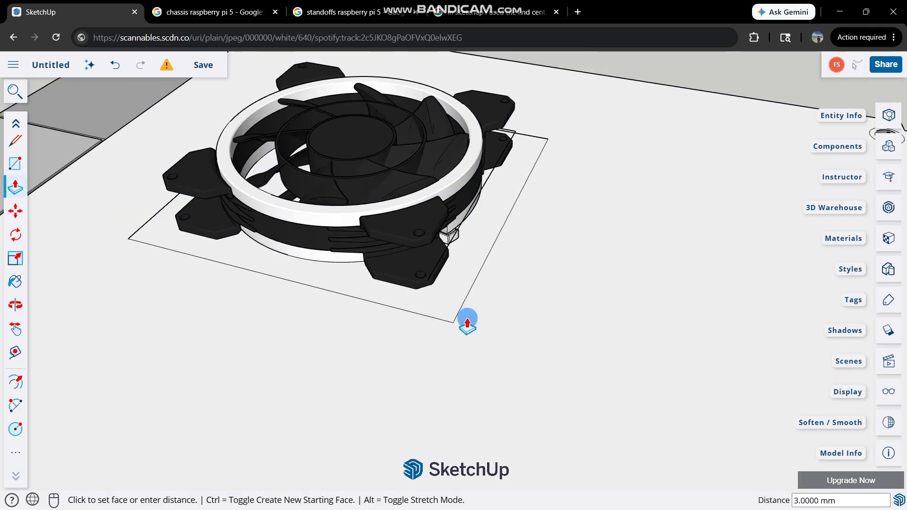
pyautogui.moveTo(466, 321); pyautogui.dragTo(492, 265, button='middle')
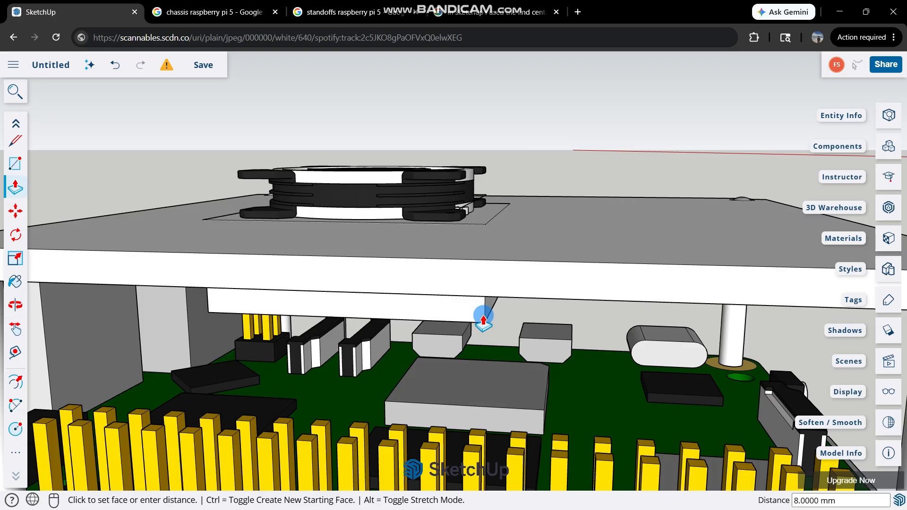
pyautogui.write('2')
pyautogui.press('Return')
pyautogui.moveTo(523, 112); pyautogui.dragTo(493, 219, button='middle')
# Remove the rectangle beneath the fan and select the chassis group.
pyautogui.press('space')
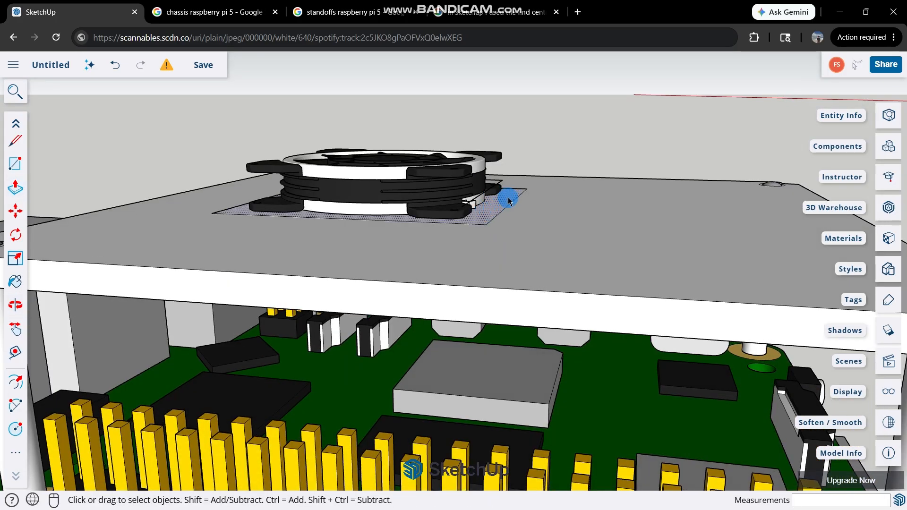
pyautogui.click(505, 219)
pyautogui.click(492, 218)
pyautogui.moveTo(492, 218); pyautogui.dragTo(499, 274, button='middle')
pyautogui.scroll(-3, 500, 269)
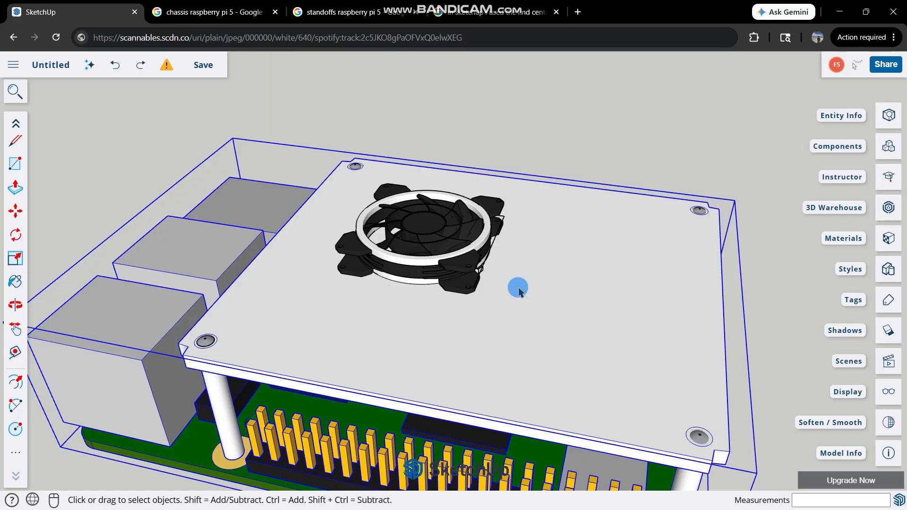
# Open the chassis group and the nested plate and standoff group for editing.
pyautogui.moveTo(530, 249); pyautogui.dragTo(327, 168, button='middle')
pyautogui.scroll(3, 575, 294)
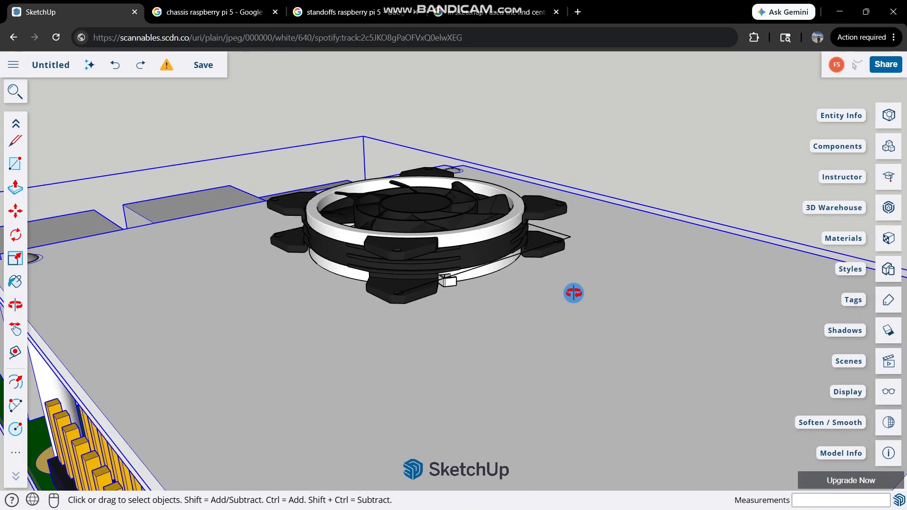
pyautogui.moveTo(574, 293); pyautogui.dragTo(643, 330, button='middle')
pyautogui.scroll(5, 637, 336)
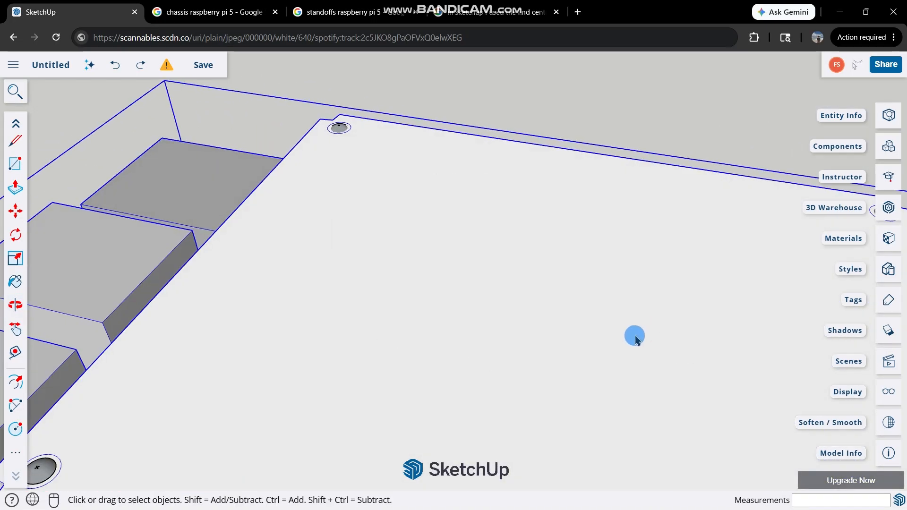
pyautogui.scroll(-3, 624, 331)
pyautogui.scroll(-4, 623, 326)
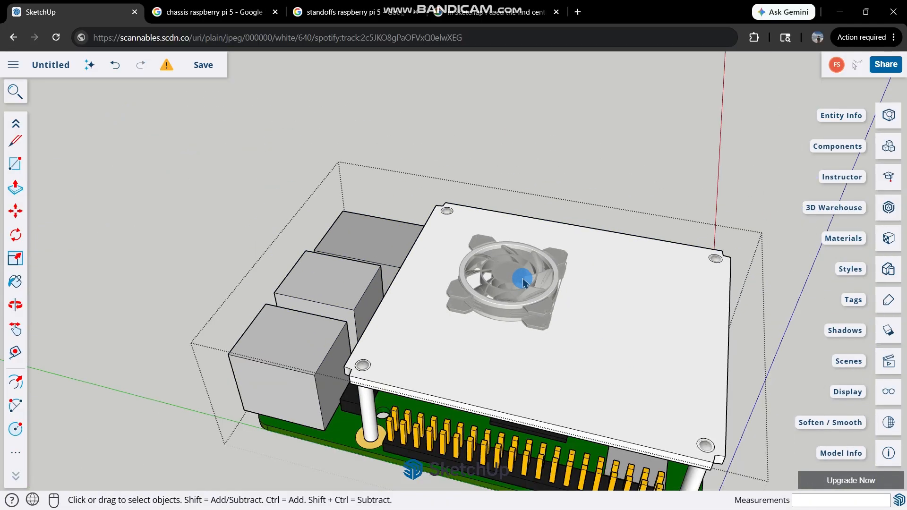
pyautogui.doubleClick(601, 327)
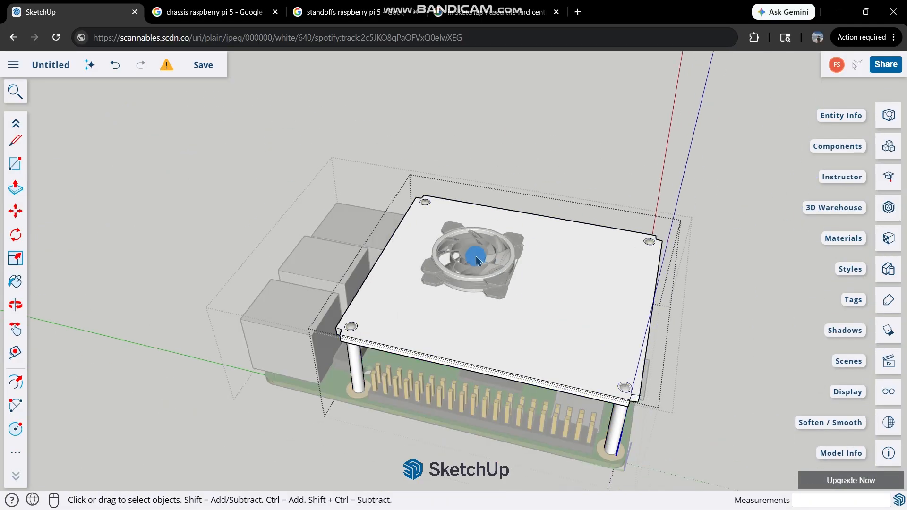
# Draw a square about 19.5 mm per side at the fan's base, between two opposite corners of its frame.
pyautogui.scroll(3, 475, 259)
pyautogui.moveTo(471, 217); pyautogui.dragTo(441, 300, button='middle')
pyautogui.press('r')
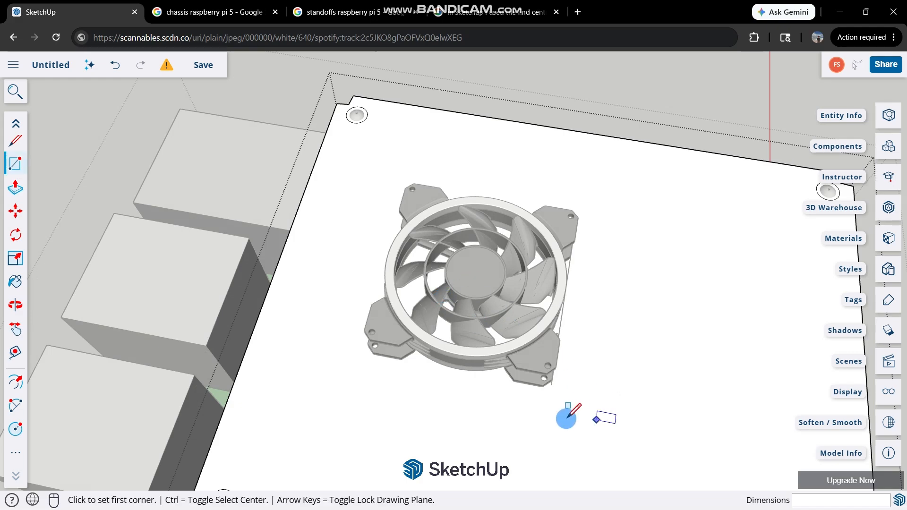
pyautogui.click(551, 385)
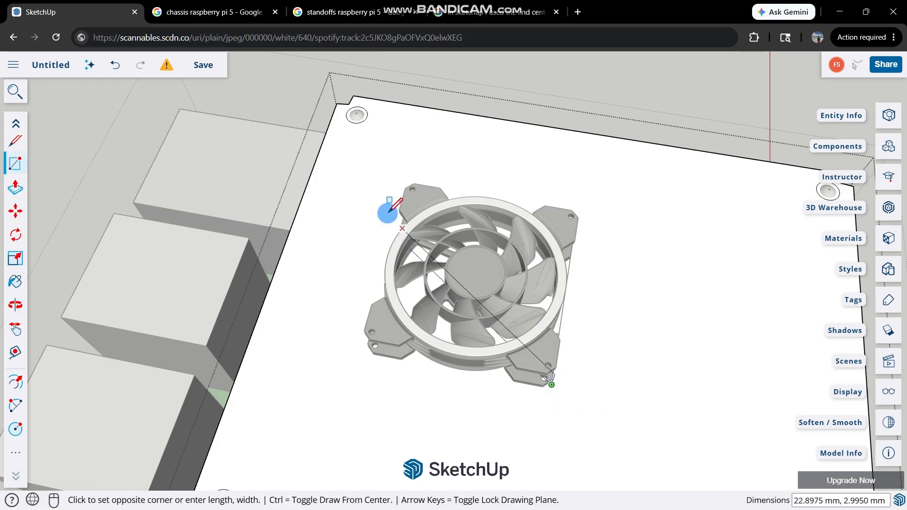
pyautogui.moveTo(463, 259); pyautogui.dragTo(299, 247, button='middle')
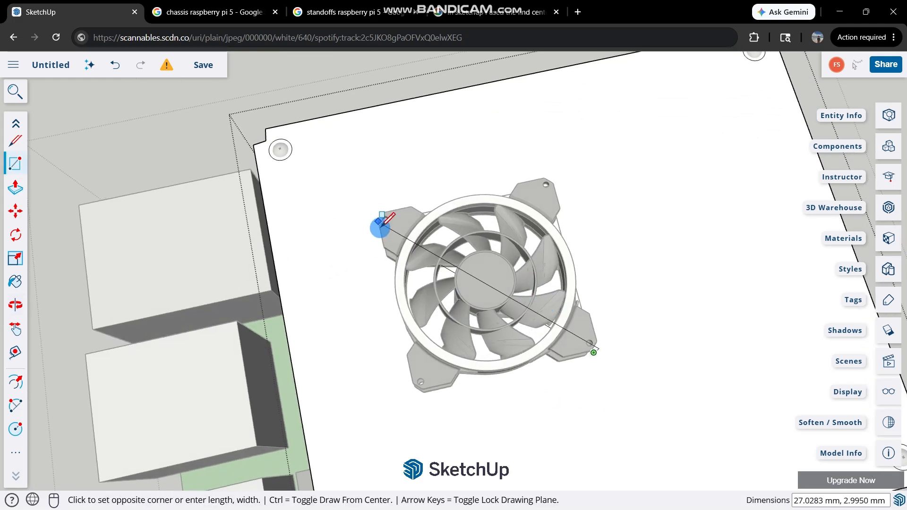
pyautogui.moveTo(402, 222); pyautogui.dragTo(377, 293, button='middle')
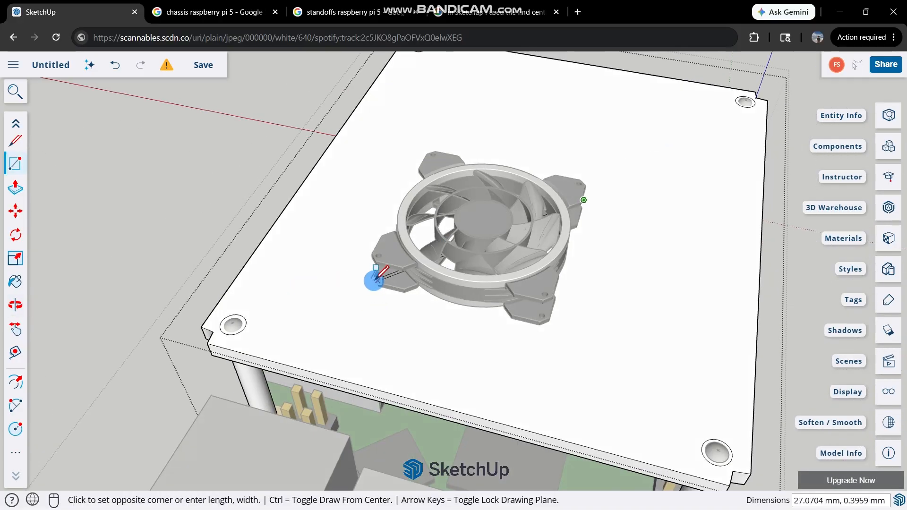
pyautogui.click(372, 278)
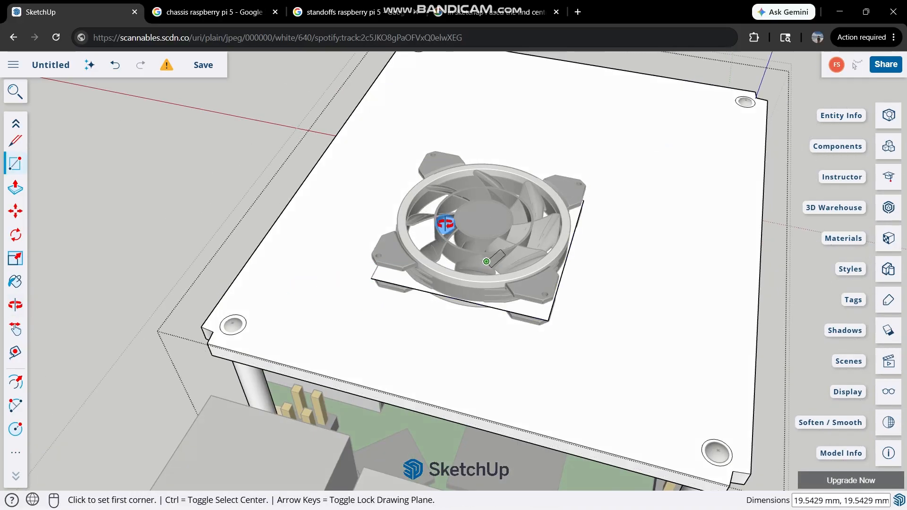
# Undo the square drawn at the fan's base.
pyautogui.moveTo(435, 209); pyautogui.dragTo(593, 303, button='middle')
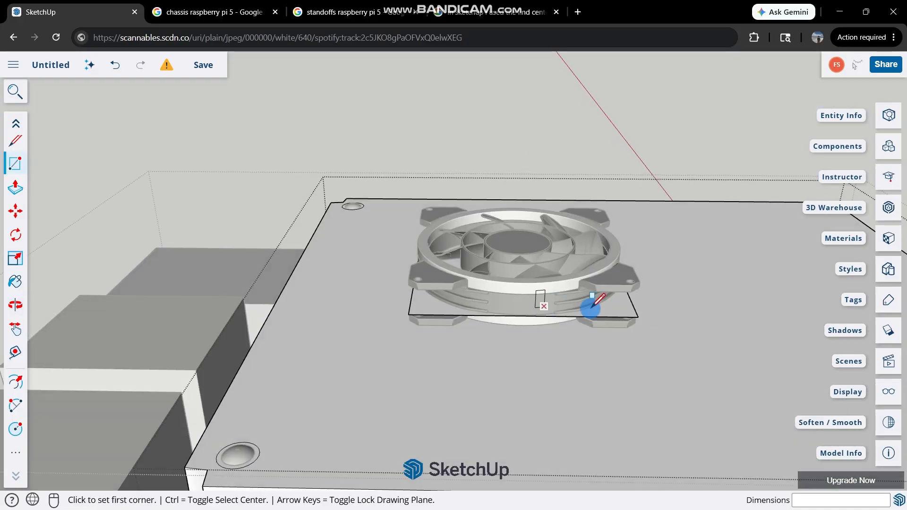
pyautogui.hotkey('ctrl', 'z')
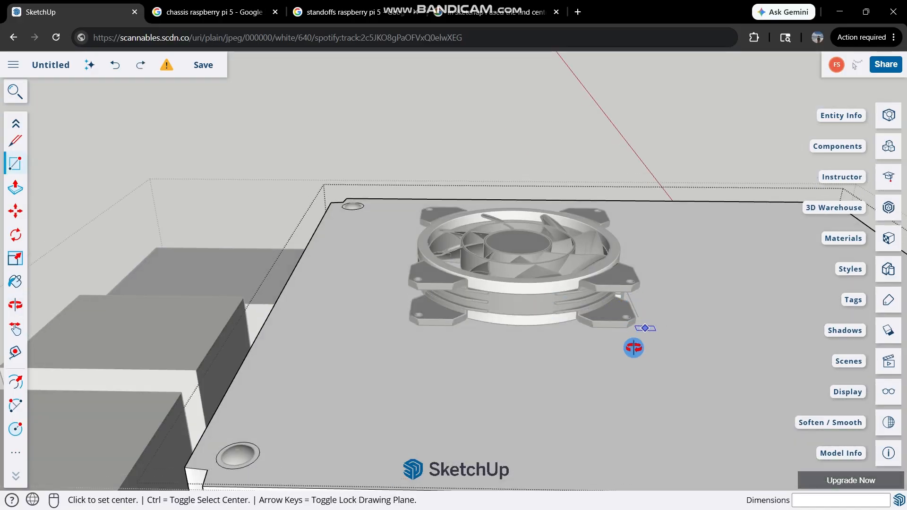
pyautogui.moveTo(633, 348); pyautogui.dragTo(631, 420, button='middle')
pyautogui.click(628, 397)
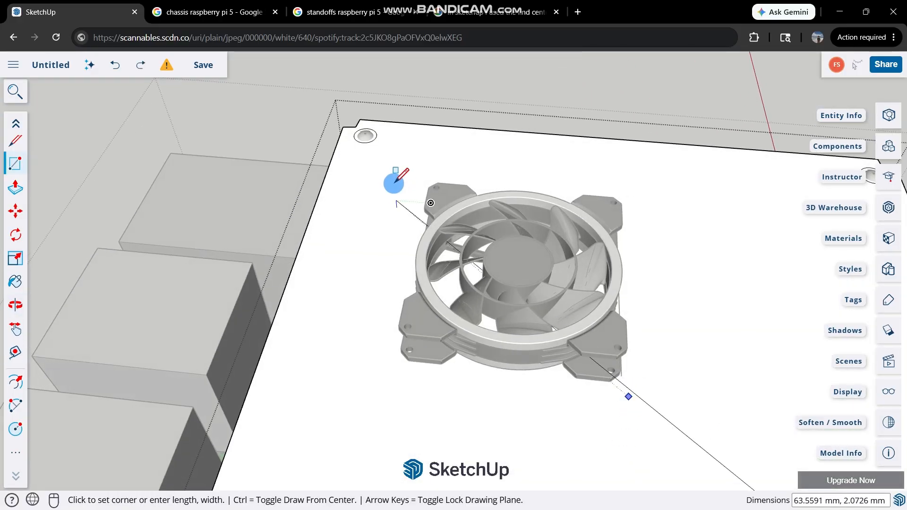
pyautogui.click(408, 205)
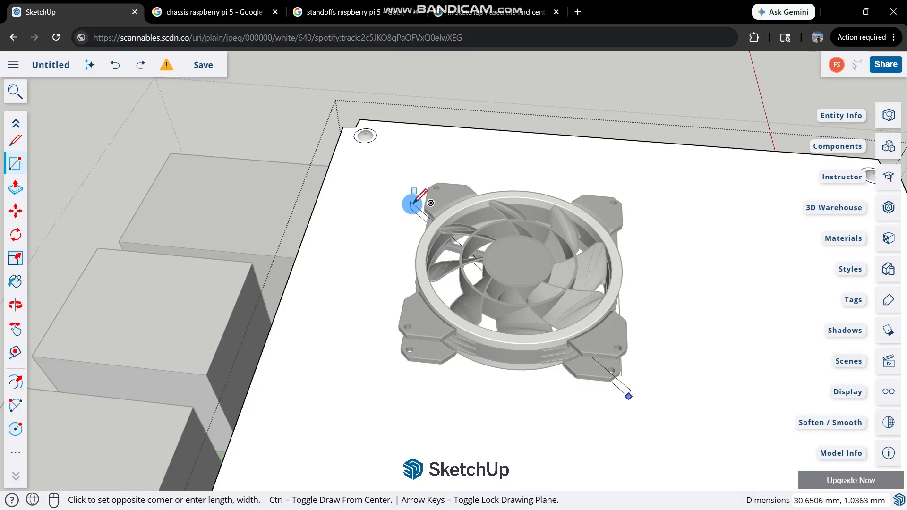
pyautogui.moveTo(397, 207); pyautogui.dragTo(372, 269, button='middle')
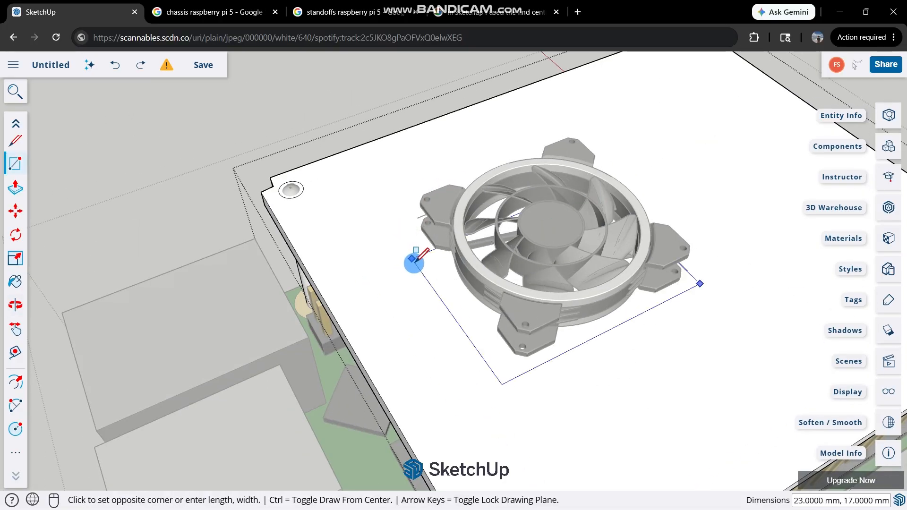
pyautogui.click(391, 232)
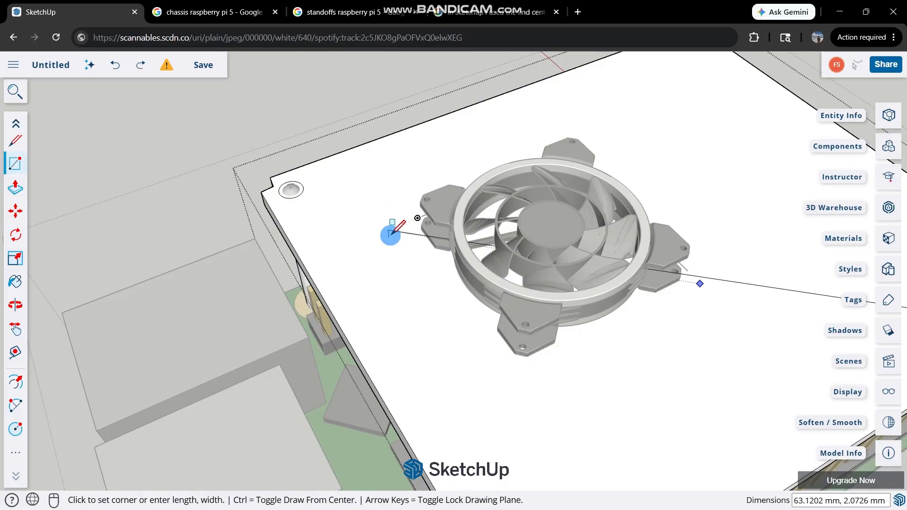
pyautogui.press('space')
pyautogui.click(462, 249)
pyautogui.press('r')
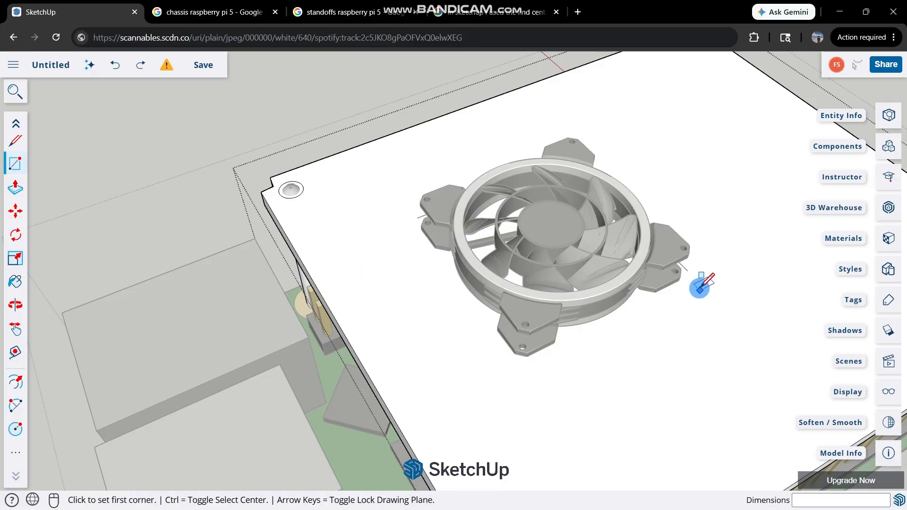
# Draw a rectangle about 24 by 23 mm on the plate's top face, enclosing the fan's frame.
pyautogui.click(699, 286)
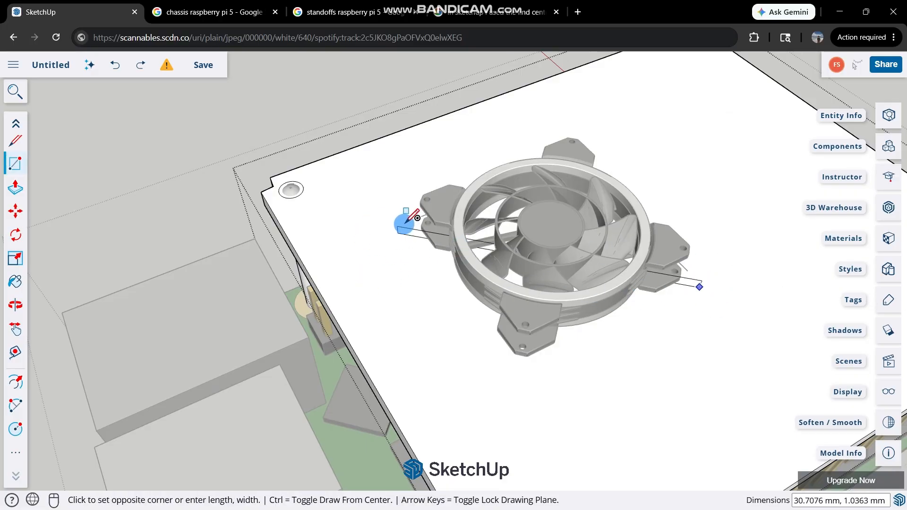
pyautogui.moveTo(395, 220); pyautogui.dragTo(508, 214, button='middle')
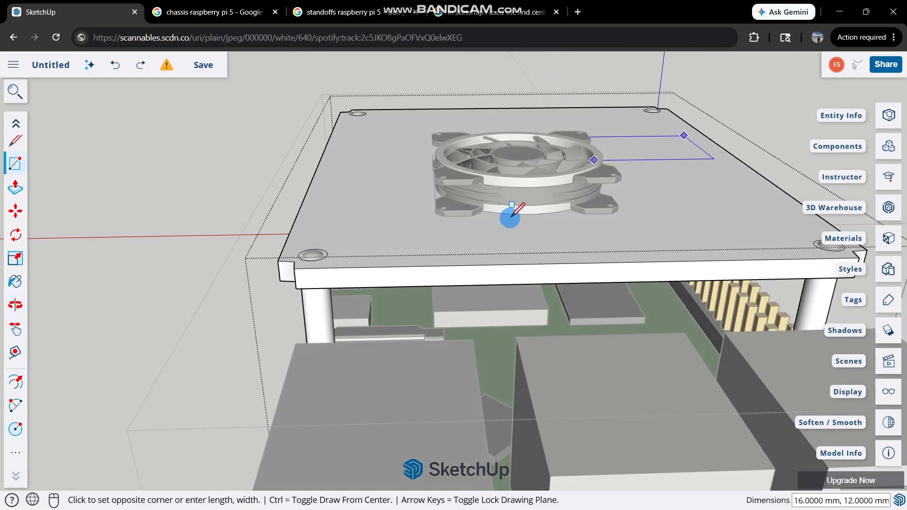
pyautogui.click(420, 231)
pyautogui.moveTo(421, 228); pyautogui.dragTo(398, 324, button='middle')
pyautogui.press('space')
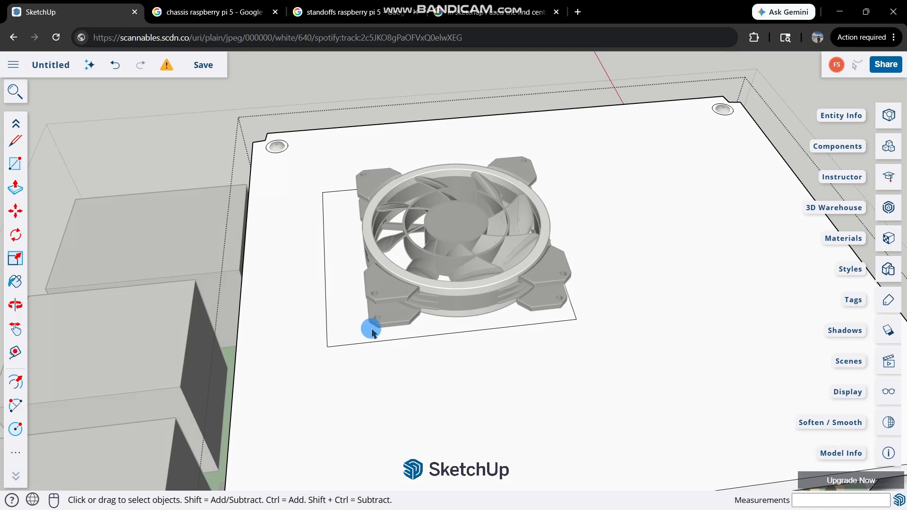
# Push the rectangle's face 2 mm down through the plate to cut the fan opening.
pyautogui.click(362, 312)
pyautogui.press('p')
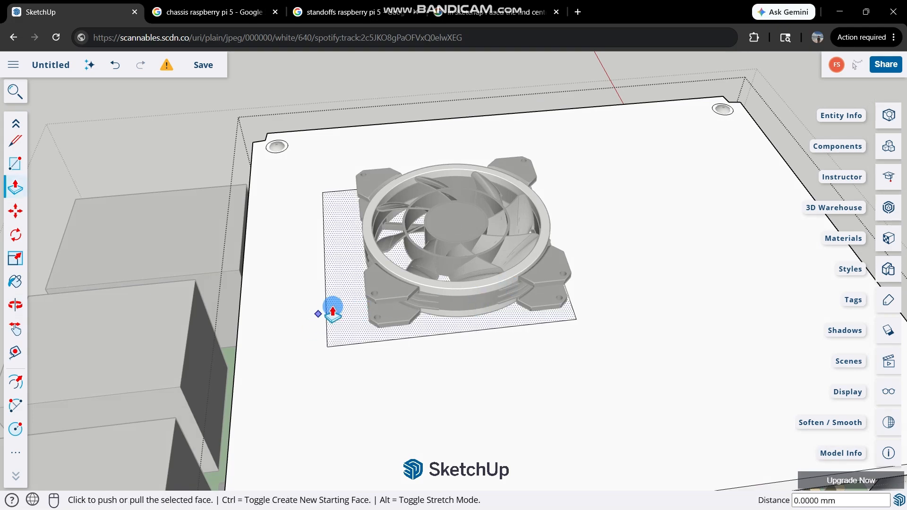
pyautogui.click(333, 312)
pyautogui.write('2')
pyautogui.press('Return')
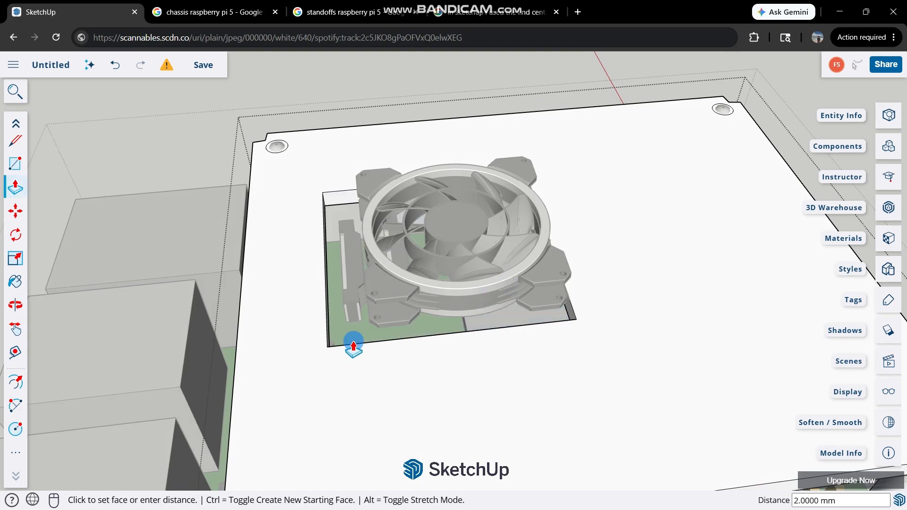
pyautogui.press('space')
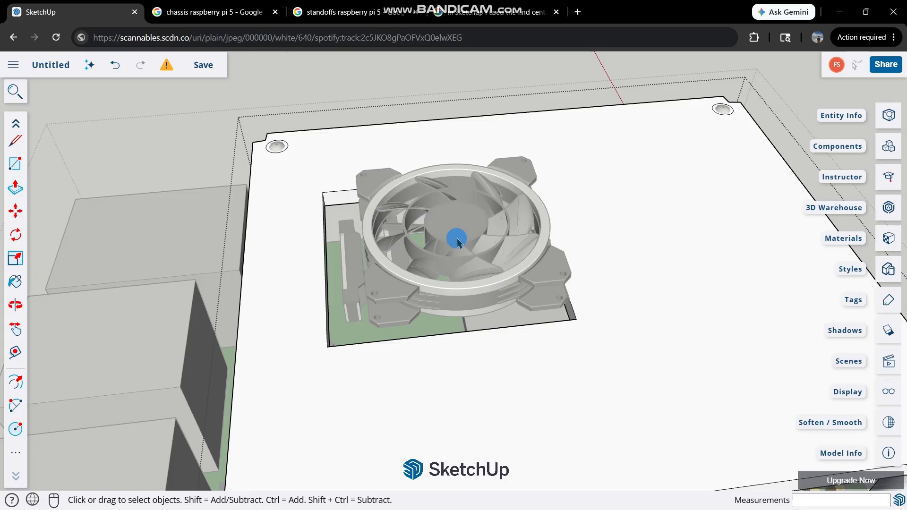
# Leave the plate group and open the fan group for editing.
pyautogui.click(196, 104)
pyautogui.scroll(1, 535, 264)
pyautogui.doubleClick(536, 266)
pyautogui.scroll(-3, 526, 257)
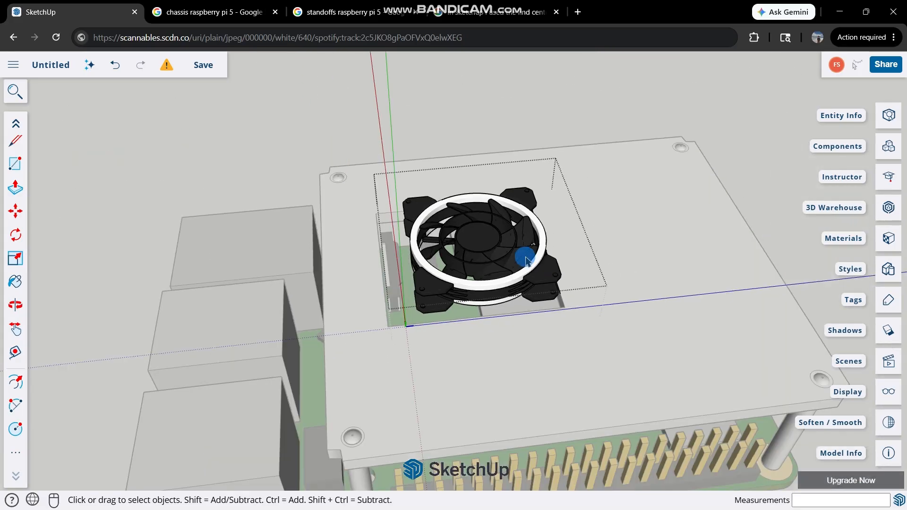
# Move the fan about 2.17 mm parallel to the plate to centre it over the opening.
pyautogui.click(517, 243)
pyautogui.scroll(3, 522, 246)
pyautogui.scroll(2, 523, 250)
pyautogui.press('m')
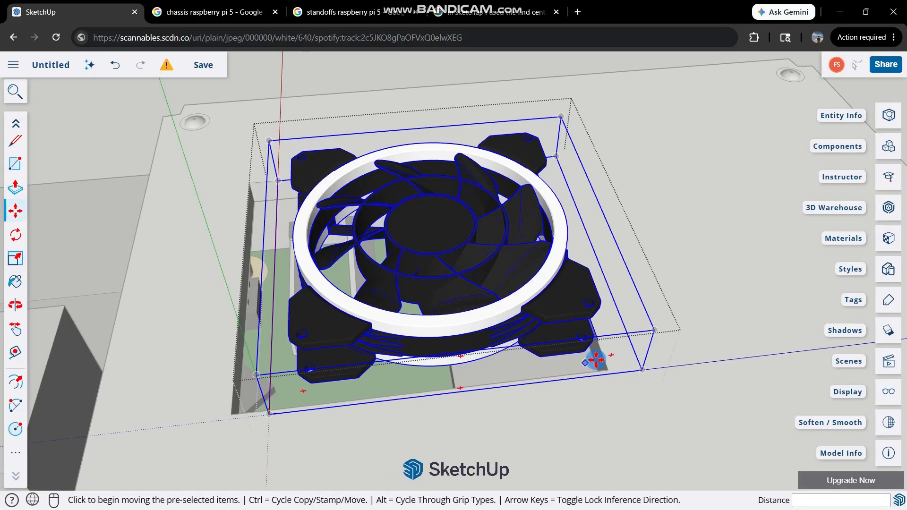
pyautogui.click(643, 369)
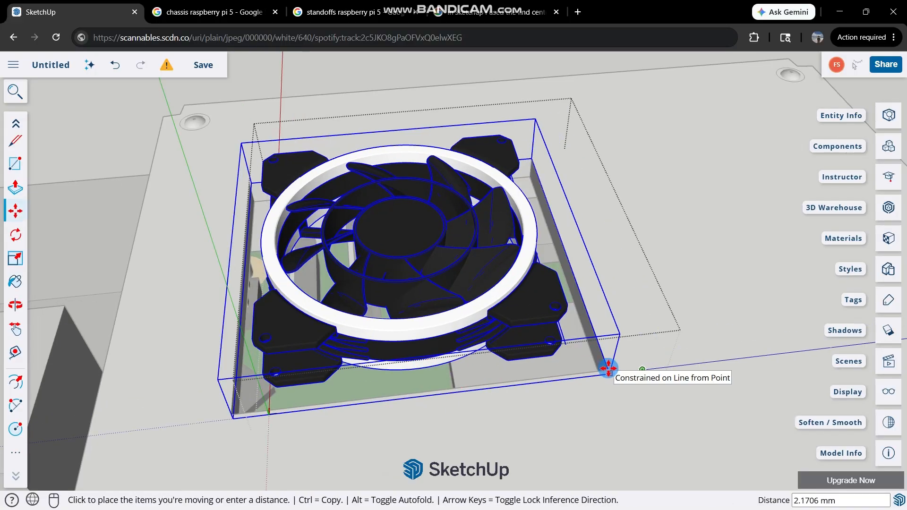
pyautogui.click(608, 368)
# Lower the fan about 3 mm into the plate's opening and finish editing its group.
pyautogui.moveTo(590, 232); pyautogui.dragTo(562, 375, button='middle')
pyautogui.scroll(-2, 561, 375)
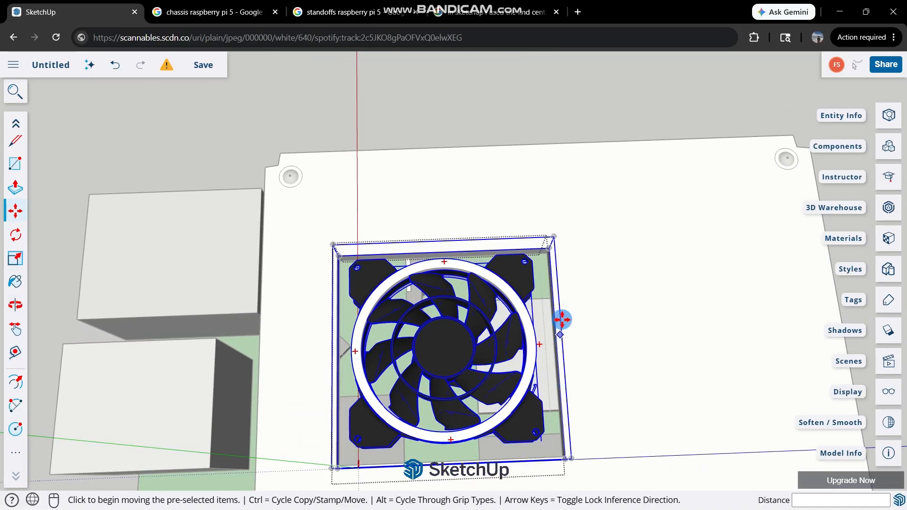
pyautogui.moveTo(562, 320); pyautogui.dragTo(562, 118, button='middle')
pyautogui.click(447, 236)
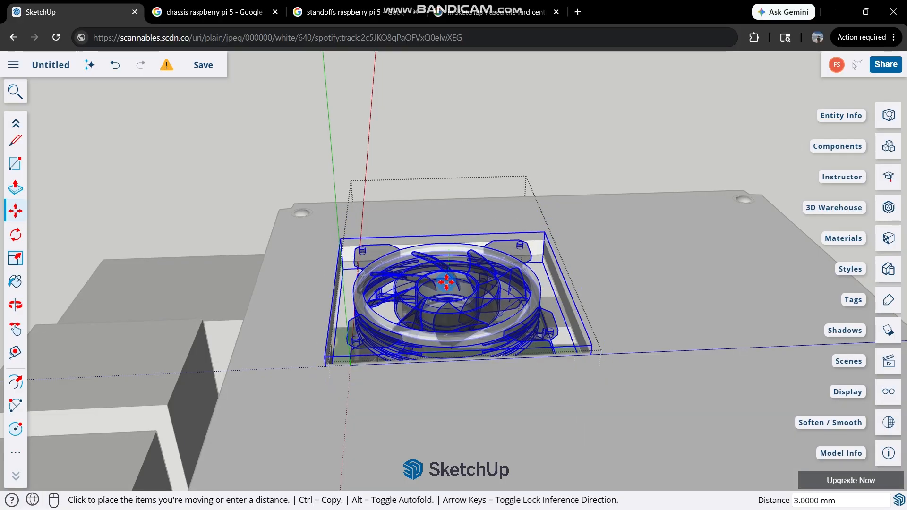
pyautogui.click(446, 284)
pyautogui.moveTo(504, 219); pyautogui.dragTo(525, 167, button='middle')
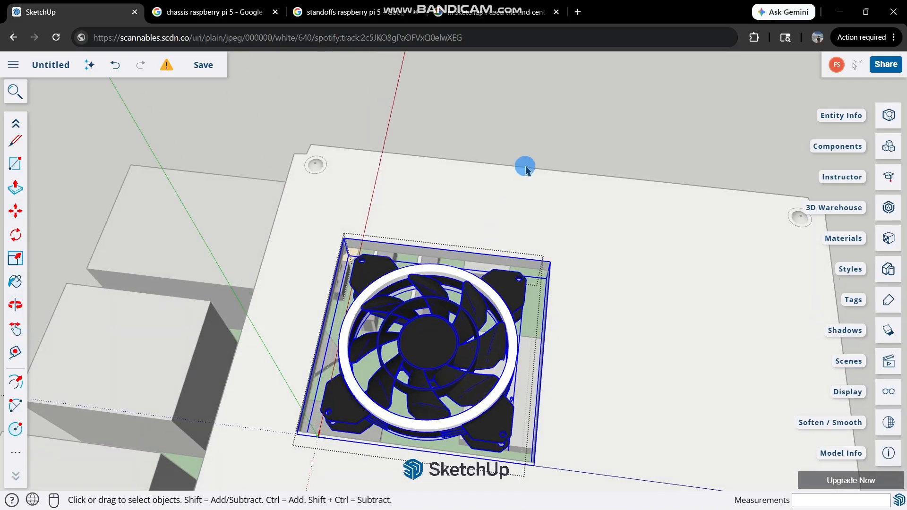
pyautogui.click(545, 113)
# Examine the fan's fit in the plate opening and the assembled chassis from several angles.
pyautogui.moveTo(383, 185); pyautogui.dragTo(141, 231, button='middle')
pyautogui.moveTo(345, 283); pyautogui.dragTo(661, 118, button='middle')
pyautogui.scroll(2, 423, 310)
pyautogui.moveTo(423, 310); pyautogui.dragTo(461, 238, button='middle')
pyautogui.moveTo(680, 210); pyautogui.dragTo(391, 297)
pyautogui.moveTo(391, 297); pyautogui.dragTo(394, 311, button='middle')
pyautogui.scroll(-3, 393, 312)
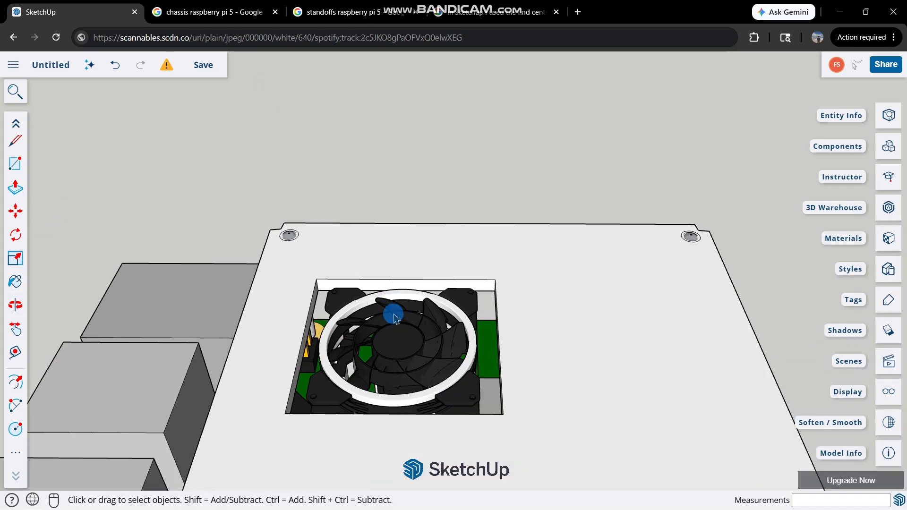
pyautogui.scroll(4, 346, 372)
pyautogui.moveTo(320, 334); pyautogui.dragTo(208, 463, button='middle')
pyautogui.scroll(-3, 279, 396)
pyautogui.scroll(3, 294, 404)
pyautogui.moveTo(295, 406); pyautogui.dragTo(514, 271, button='middle')
pyautogui.scroll(-3, 448, 430)
pyautogui.scroll(-2, 472, 316)
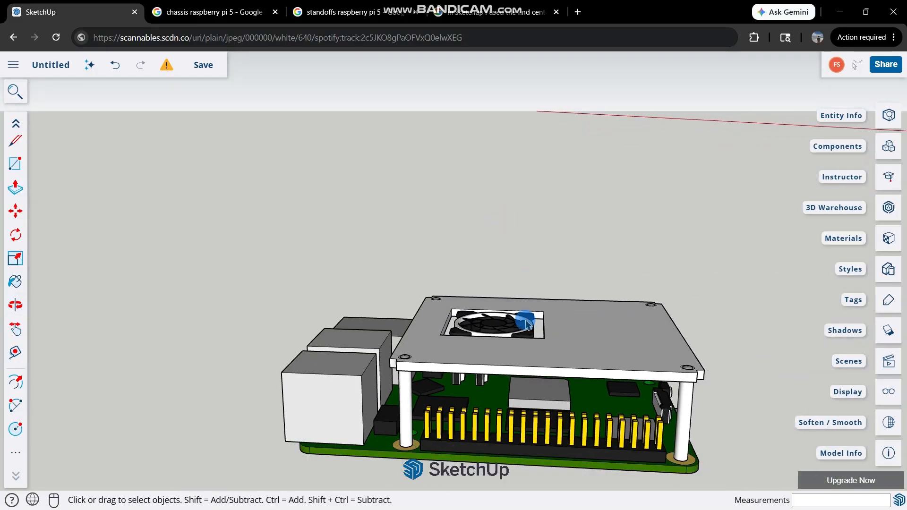
pyautogui.moveTo(529, 318); pyautogui.dragTo(523, 356, button='middle')
pyautogui.scroll(-3, 522, 356)
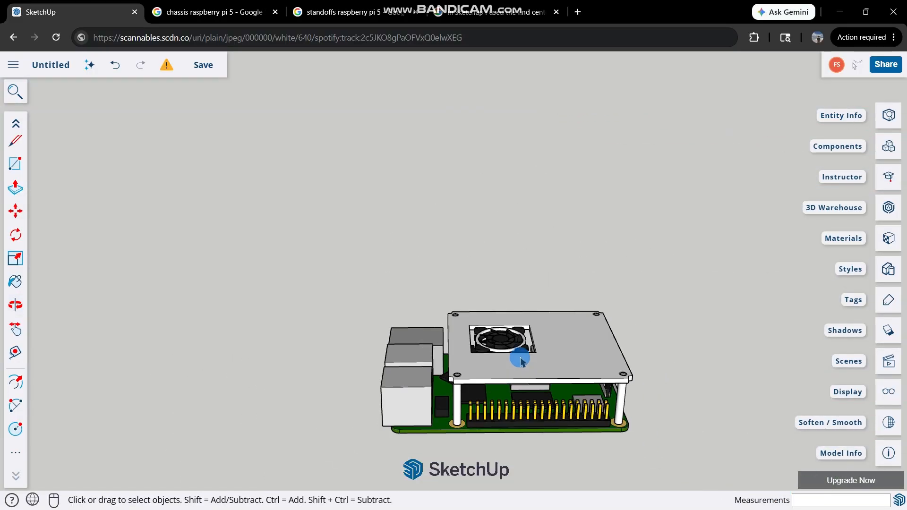
pyautogui.scroll(4, 519, 359)
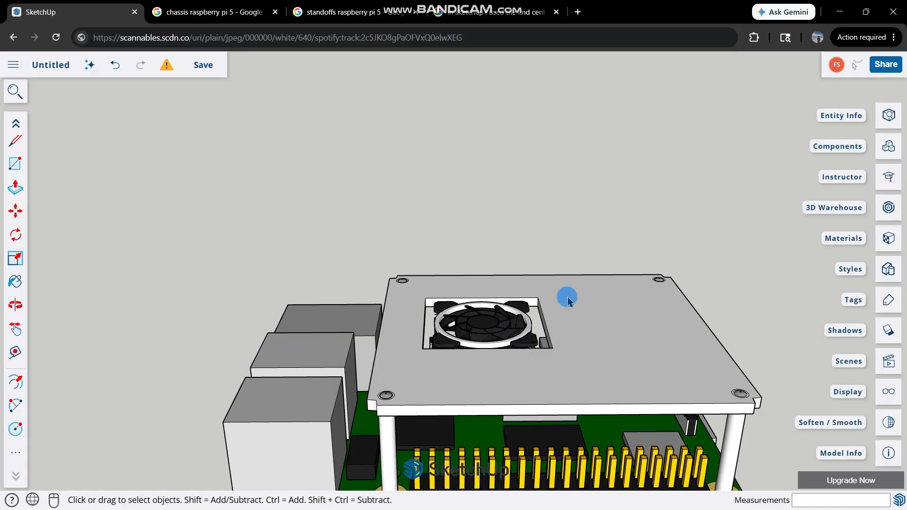
# Examine the chassis's underside and the standoff ends in the board's corner mounting holes.
pyautogui.scroll(-3, 506, 329)
pyautogui.scroll(3, 614, 355)
pyautogui.moveTo(565, 294); pyautogui.dragTo(330, 194, button='middle')
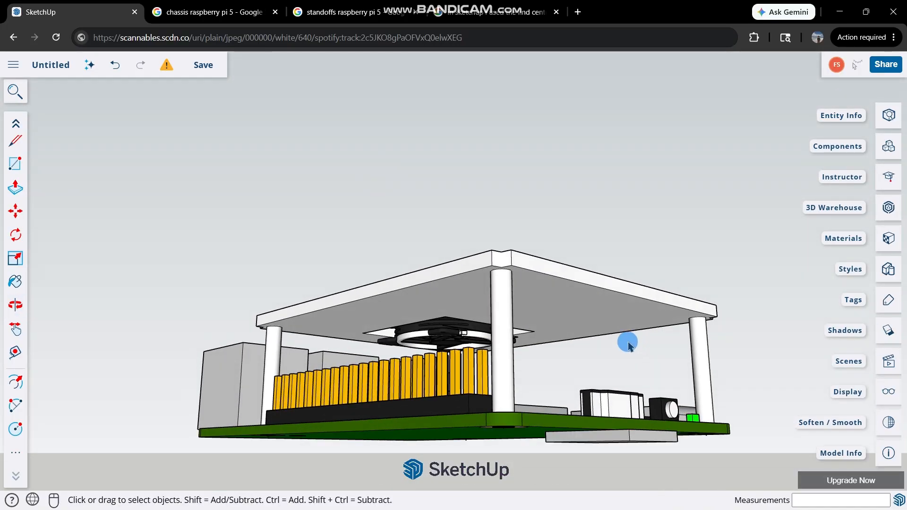
pyautogui.moveTo(628, 345); pyautogui.dragTo(423, 275, button='middle')
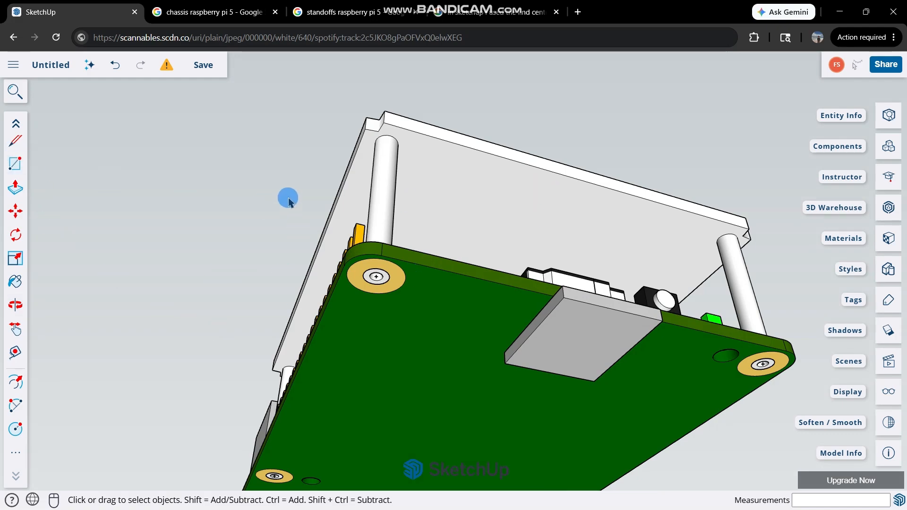
pyautogui.scroll(2, 289, 201)
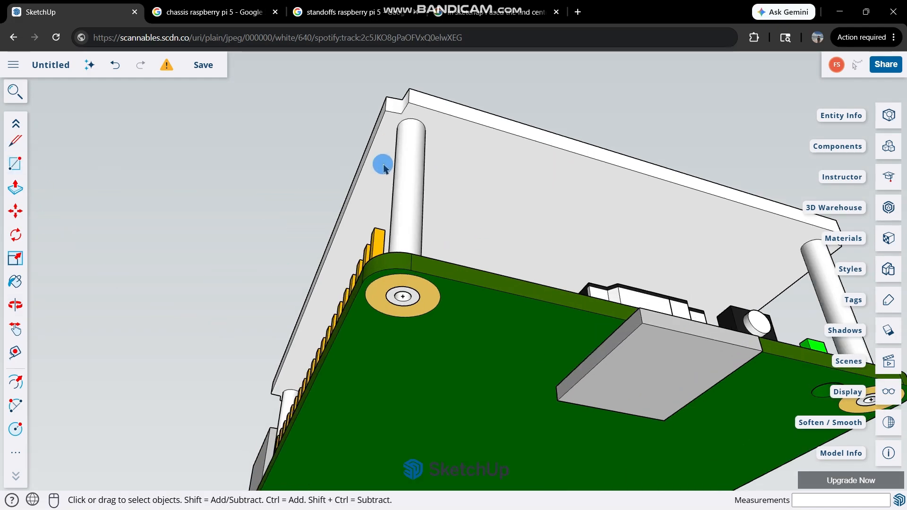
pyautogui.scroll(5, 346, 328)
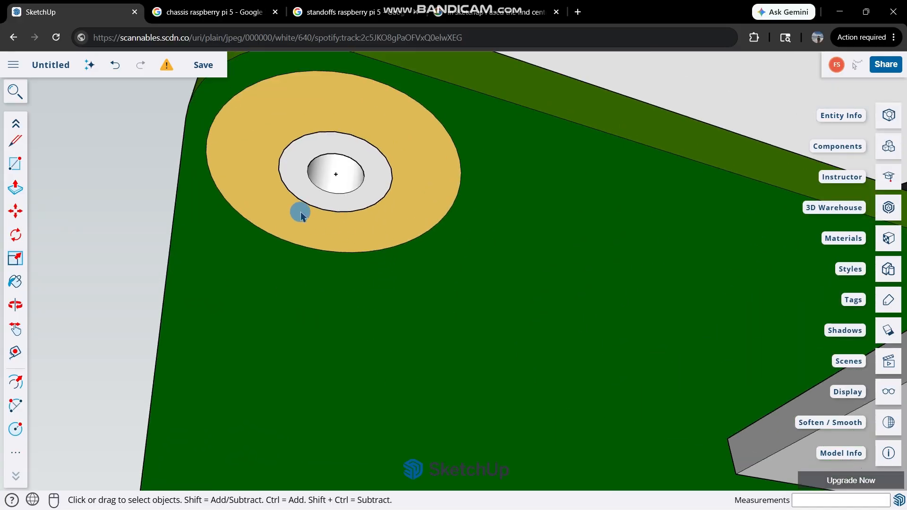
pyautogui.scroll(2, 319, 212)
pyautogui.press('c')
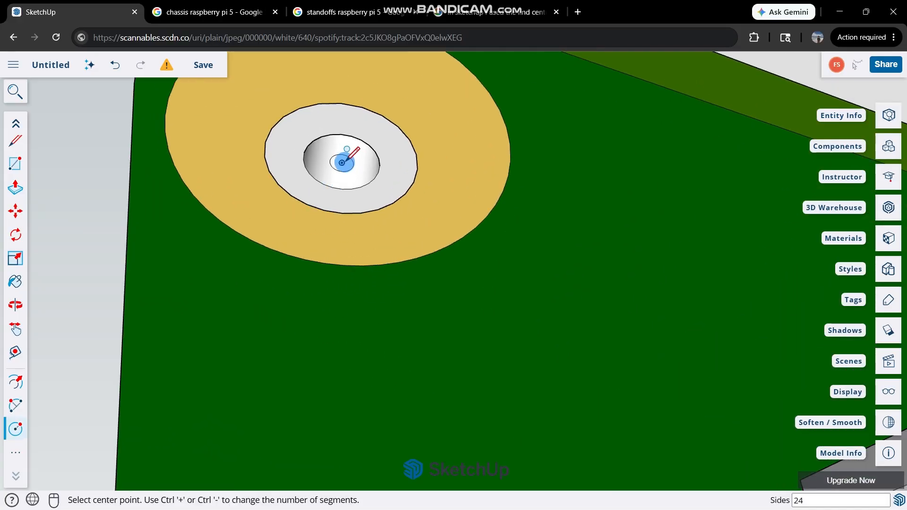
pyautogui.press('space')
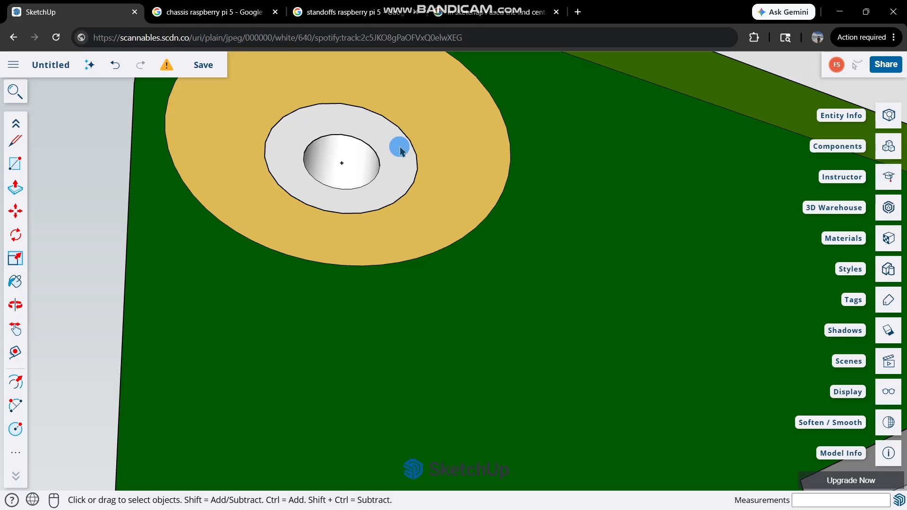
pyautogui.press('p')
pyautogui.press('space')
# Open the plate-and-standoff group for editing and extend the standoff at the pin-header corner by 2 mm below the board.
pyautogui.scroll(-4, 383, 175)
pyautogui.scroll(3, 392, 182)
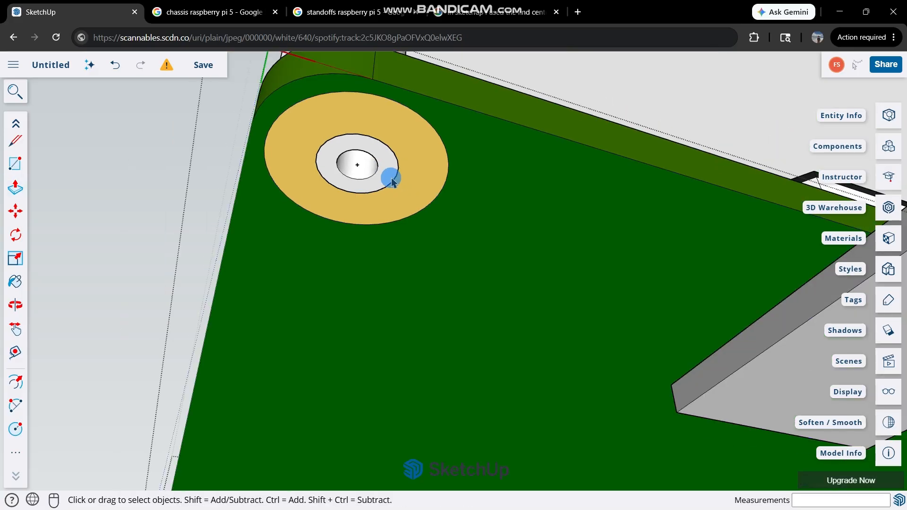
pyautogui.moveTo(398, 163); pyautogui.dragTo(391, 151, button='middle')
pyautogui.doubleClick(388, 168)
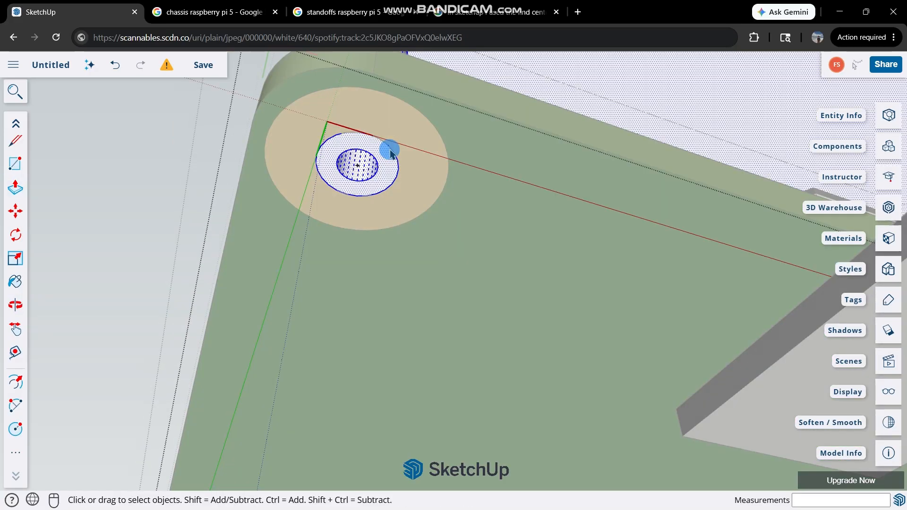
pyautogui.scroll(-5, 387, 171)
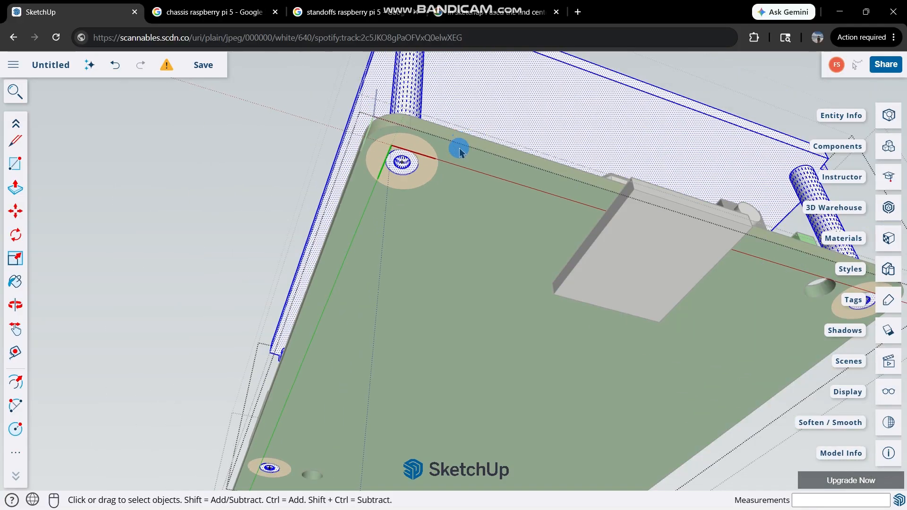
pyautogui.scroll(2, 435, 145)
pyautogui.scroll(4, 405, 154)
pyautogui.press('p')
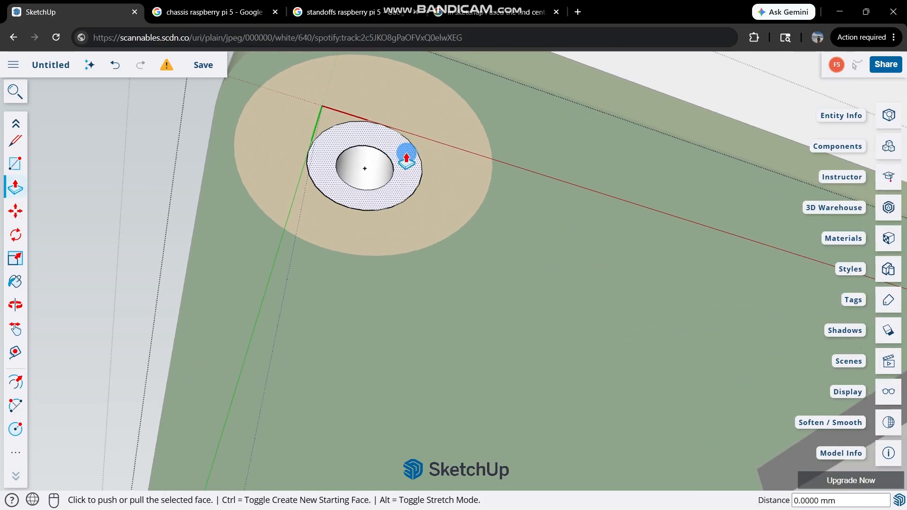
pyautogui.click(406, 152)
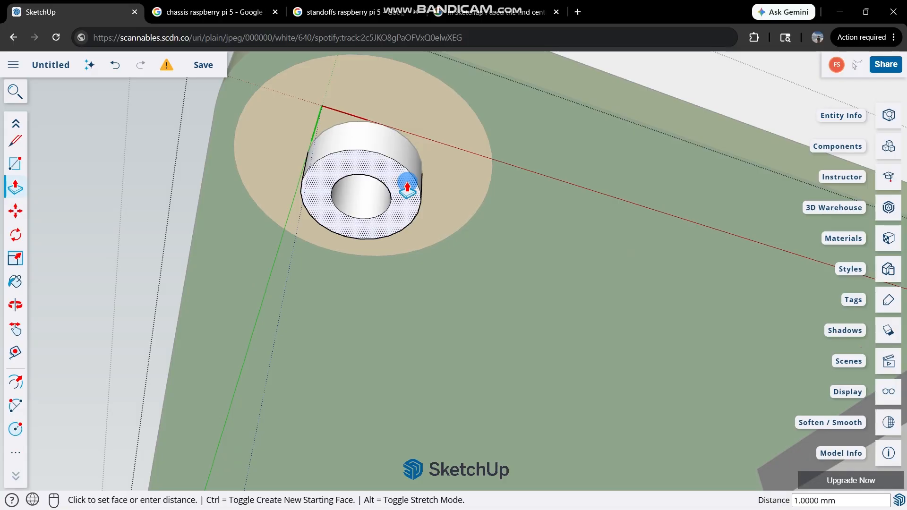
pyautogui.write('2')
pyautogui.press('Return')
# Extend the second standoff, at the other corner of the same short board edge, by 2 mm below the board.
pyautogui.scroll(-6, 407, 187)
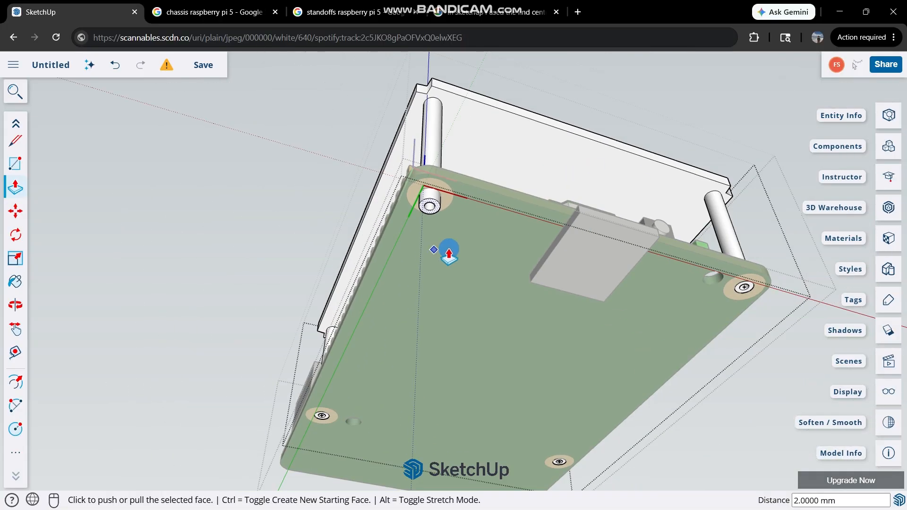
pyautogui.scroll(3, 789, 274)
pyautogui.scroll(4, 789, 274)
pyautogui.click(680, 288)
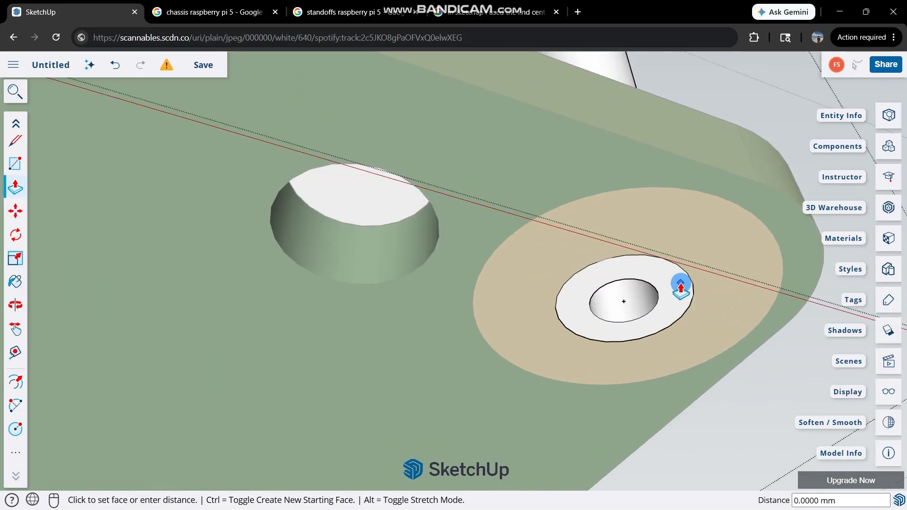
pyautogui.press('space')
pyautogui.press('p')
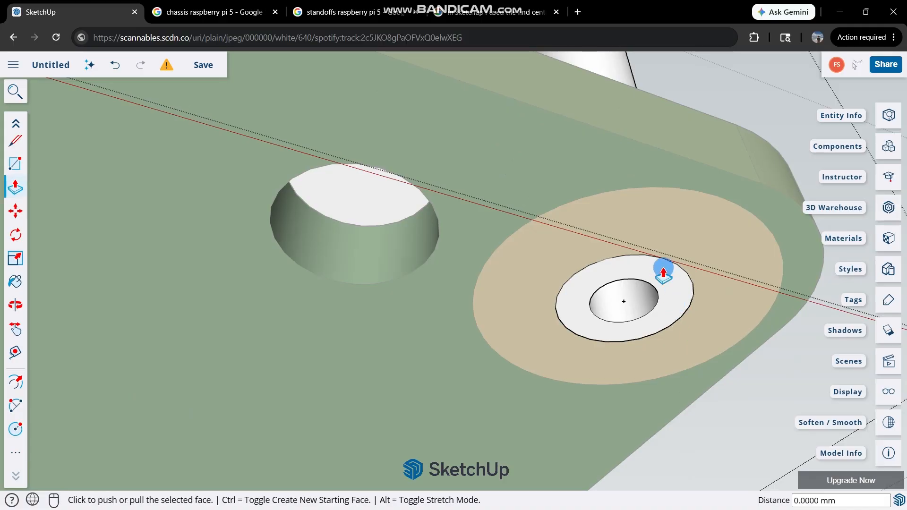
pyautogui.press('space')
pyautogui.click(670, 281)
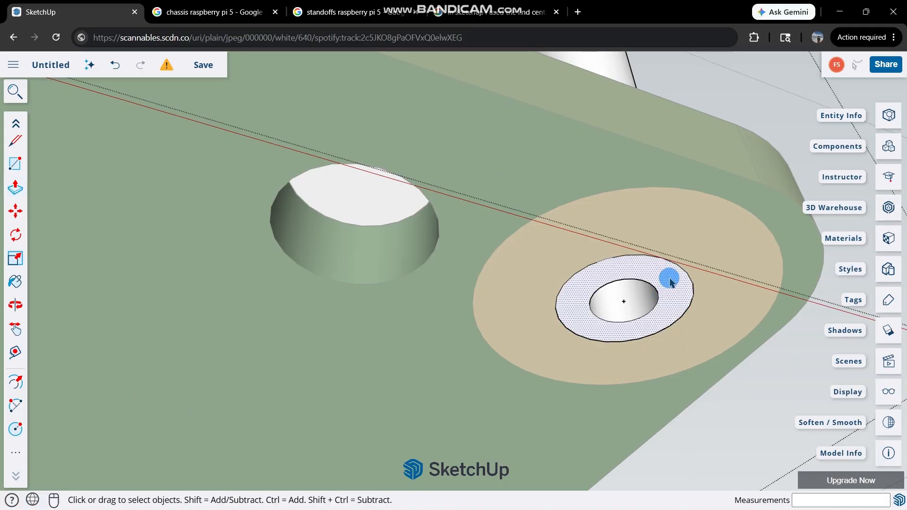
pyautogui.press('p')
pyautogui.click(669, 280)
pyautogui.write('2')
pyautogui.press('Return')
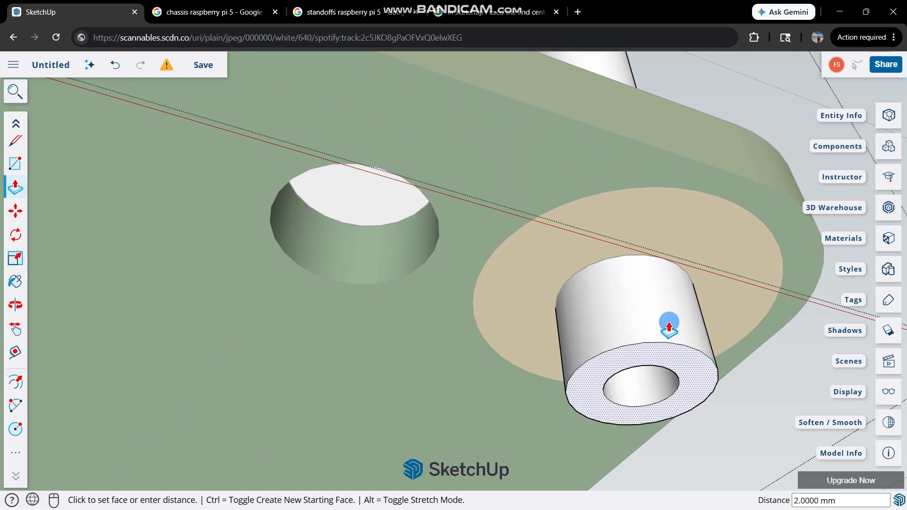
# Extend the third standoff, on the pin-header side near the board's port end, by 2 mm below the board.
pyautogui.scroll(-10, 652, 352)
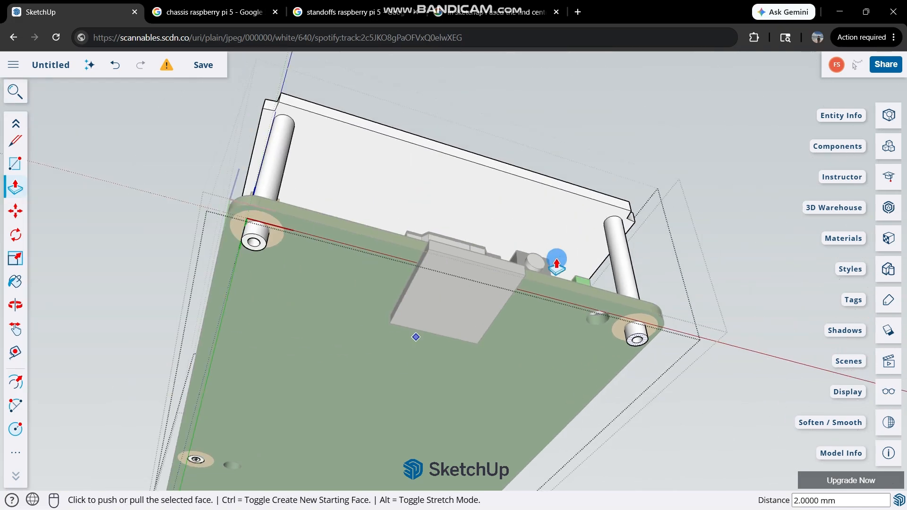
pyautogui.scroll(-4, 557, 261)
pyautogui.scroll(2, 298, 356)
pyautogui.scroll(8, 344, 349)
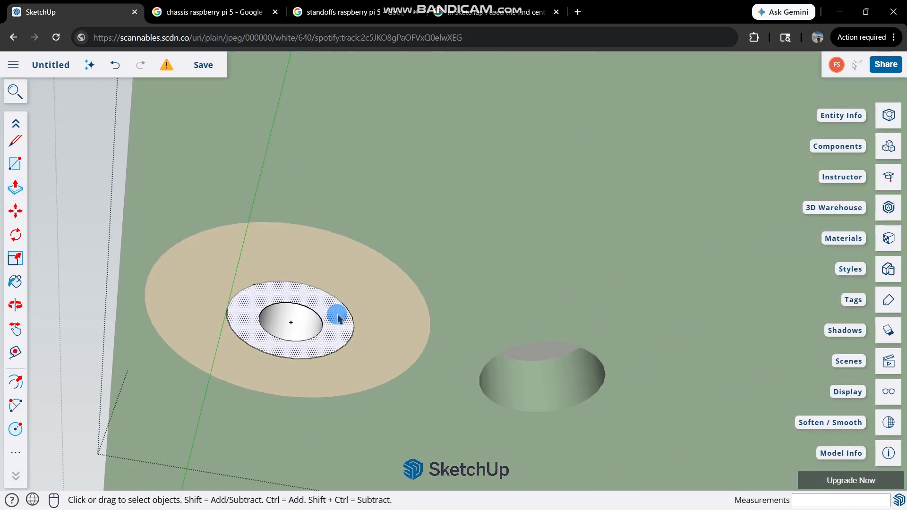
pyautogui.click(337, 318)
pyautogui.press('Return')
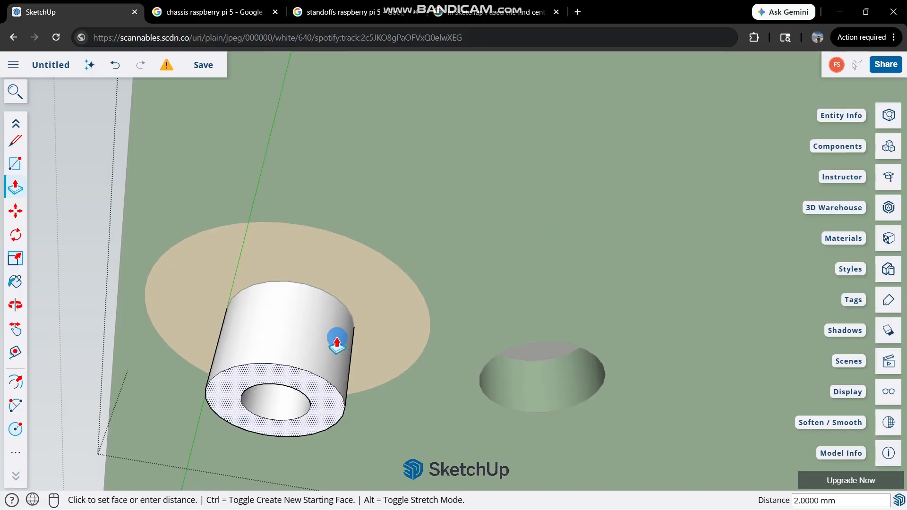
# Extend the fourth standoff, at the remaining corner hole near the board's port end, by 2 mm.
pyautogui.scroll(-5, 520, 204)
pyautogui.press('space')
pyautogui.scroll(6, 784, 335)
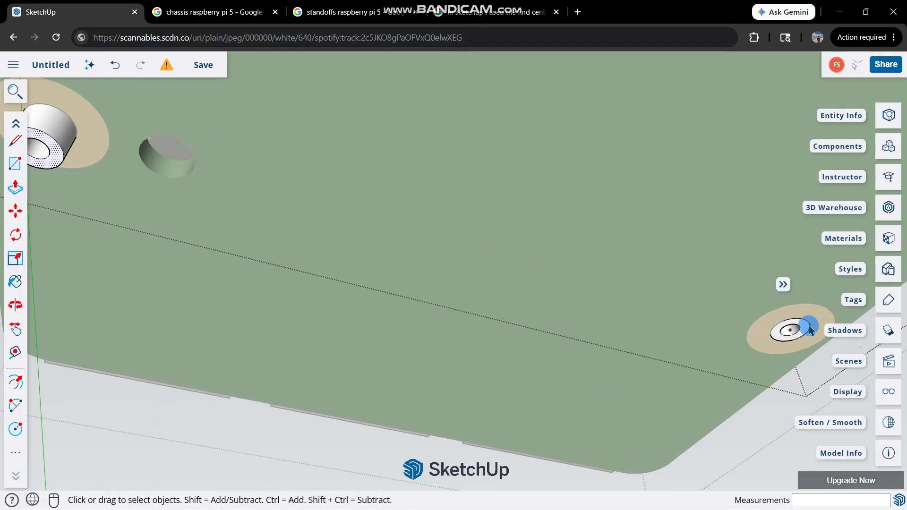
pyautogui.press('p')
pyautogui.click(753, 319)
pyautogui.press('Escape')
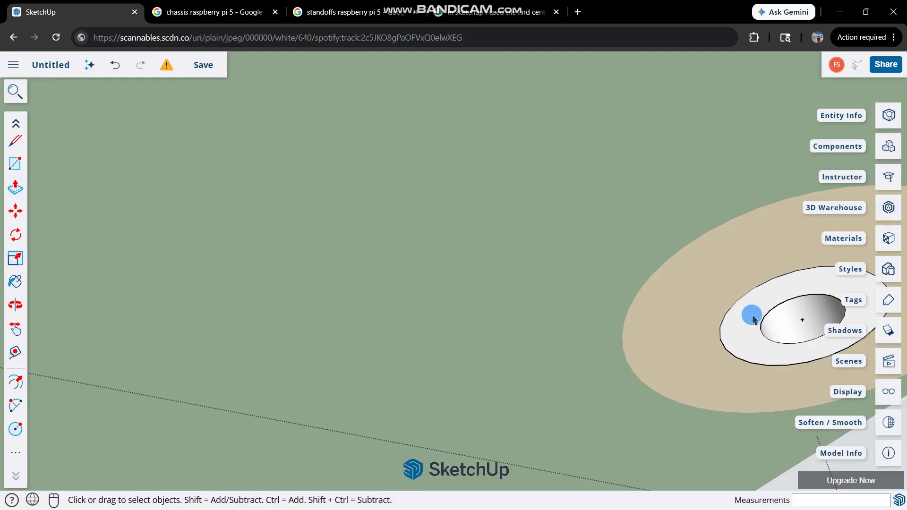
pyautogui.click(748, 322)
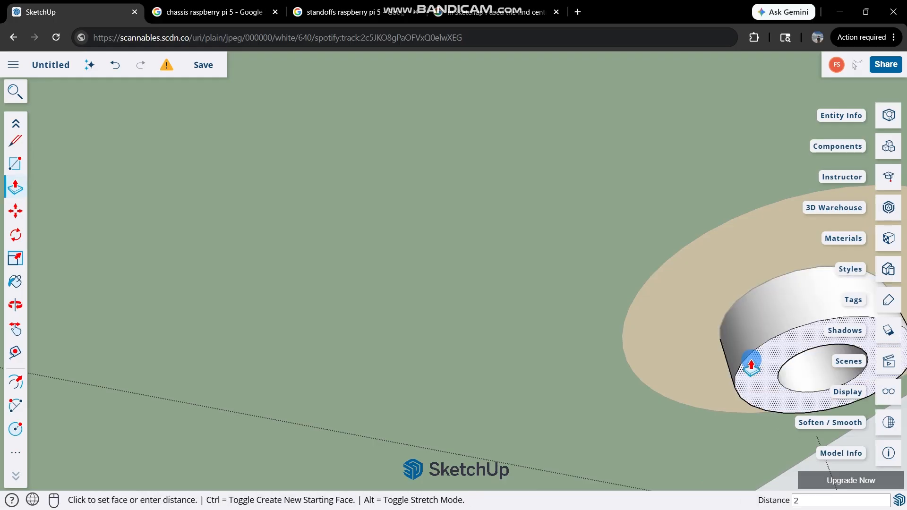
pyautogui.press('Return')
# Examine the extended standoffs and their bores beneath the board from several angles.
pyautogui.scroll(-5, 595, 237)
pyautogui.moveTo(595, 237); pyautogui.dragTo(672, 162, button='middle')
pyautogui.scroll(5, 384, 178)
pyautogui.moveTo(384, 178); pyautogui.dragTo(399, 307, button='middle')
pyautogui.scroll(-3, 391, 199)
pyautogui.press('space')
pyautogui.scroll(3, 386, 201)
pyautogui.scroll(-2, 423, 350)
pyautogui.moveTo(423, 350); pyautogui.dragTo(422, 115, button='middle')
pyautogui.scroll(3, 396, 182)
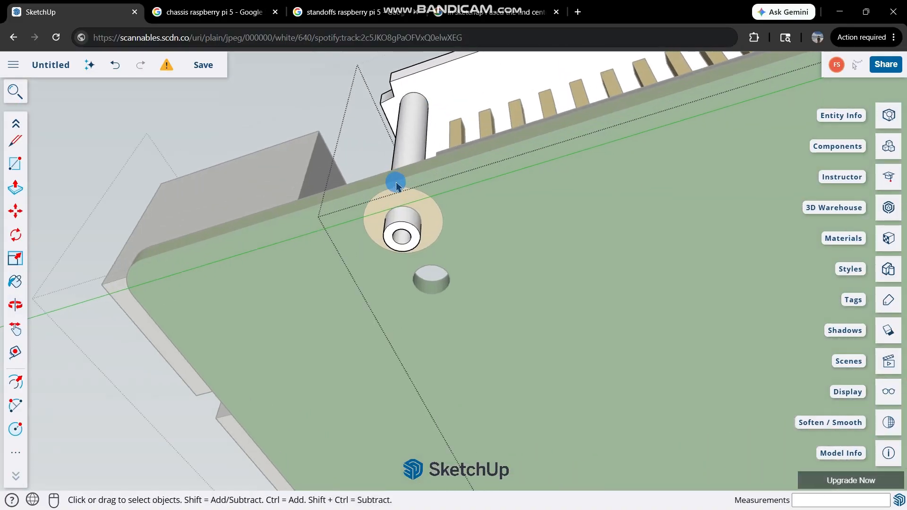
pyautogui.scroll(3, 405, 269)
pyautogui.moveTo(404, 269); pyautogui.dragTo(464, 196, button='middle')
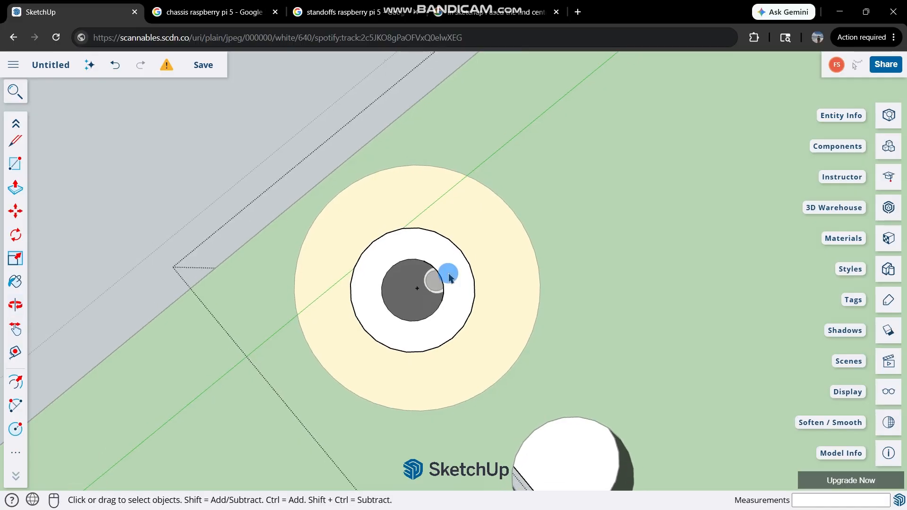
pyautogui.moveTo(449, 276); pyautogui.dragTo(660, 277, button='middle')
pyautogui.moveTo(390, 384); pyautogui.dragTo(569, 280, button='middle')
pyautogui.scroll(5, 570, 280)
pyautogui.press('c')
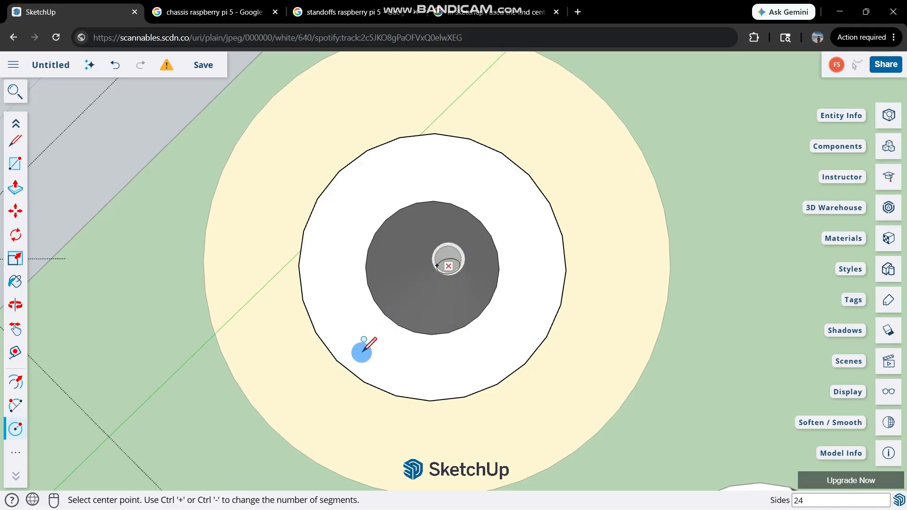
pyautogui.moveTo(576, 492)
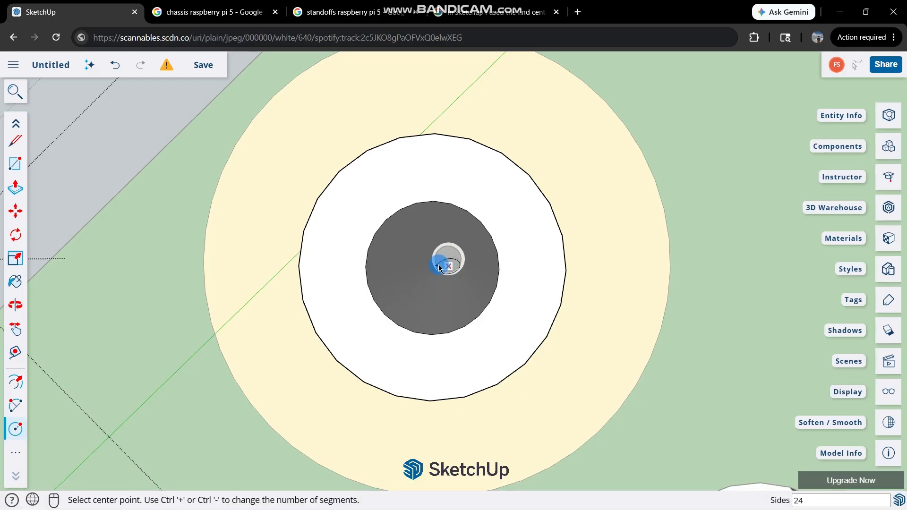
pyautogui.click(63, 39)
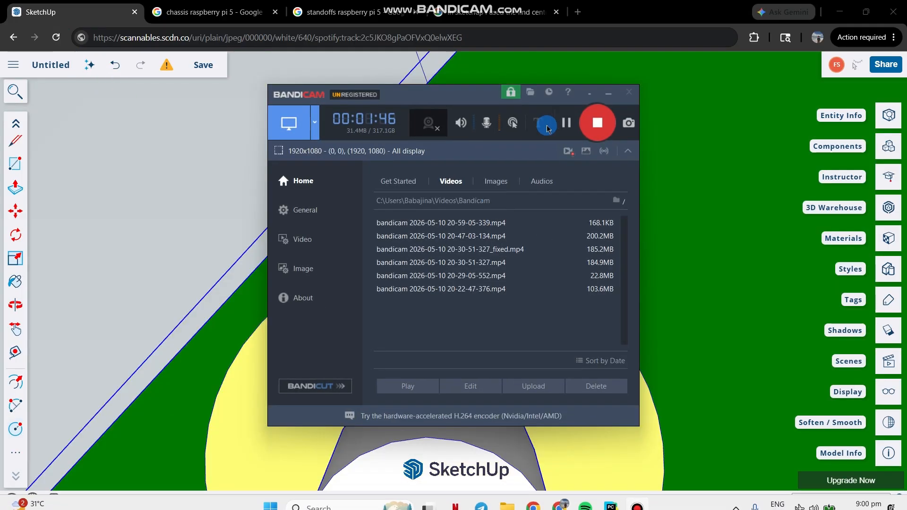
pyautogui.click(449, 335)
# Reopen the plate-and-standoff group for editing and select the ring-shaped end face of the pin-header-side standoff near the ports.
pyautogui.scroll(-4, 490, 314)
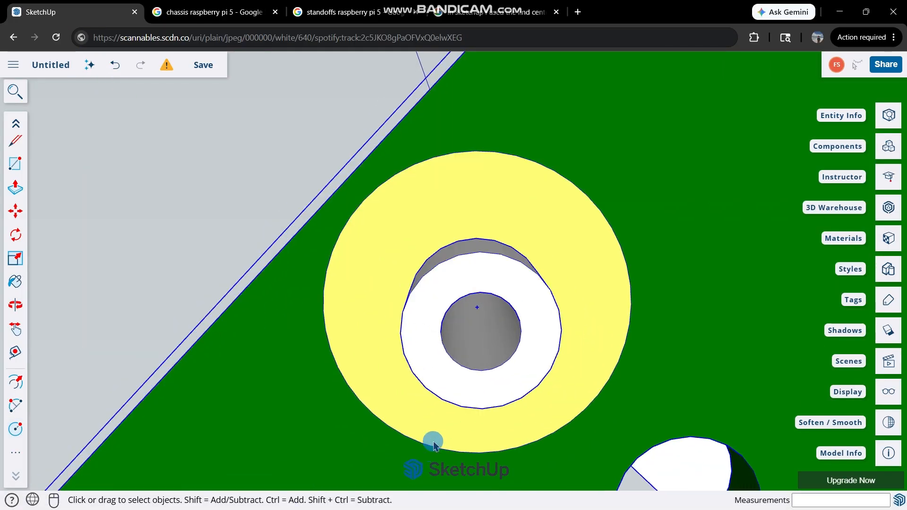
pyautogui.scroll(5, 518, 300)
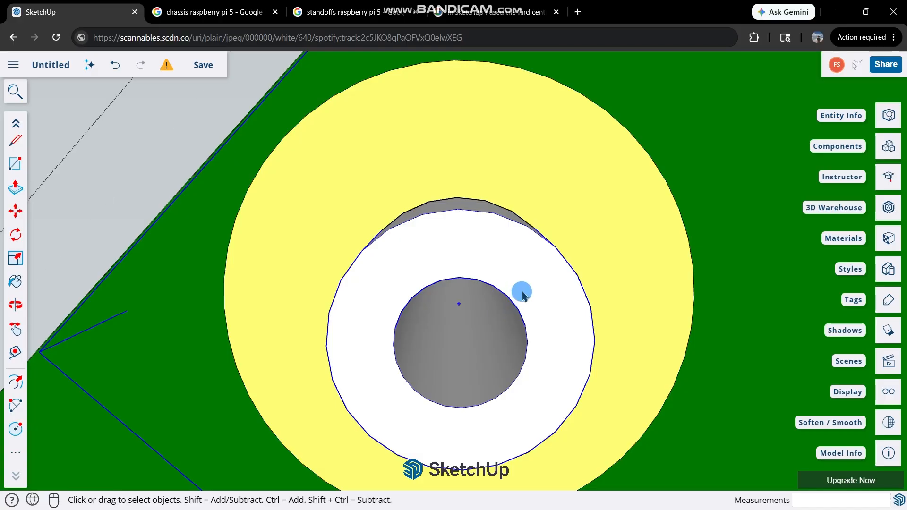
pyautogui.tripleClick(522, 292)
pyautogui.click(503, 280)
pyautogui.press('c')
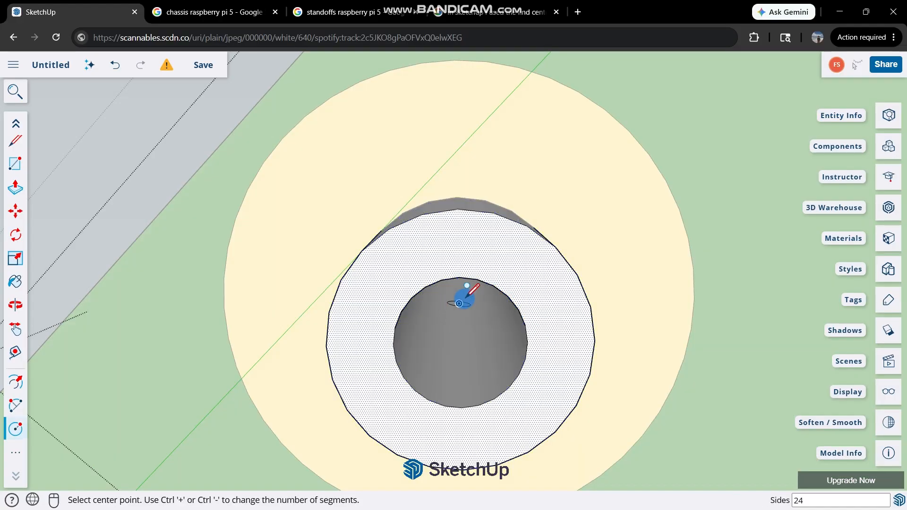
pyautogui.moveTo(463, 299); pyautogui.dragTo(378, 206, button='middle')
pyautogui.moveTo(457, 211); pyautogui.dragTo(441, 255, button='middle')
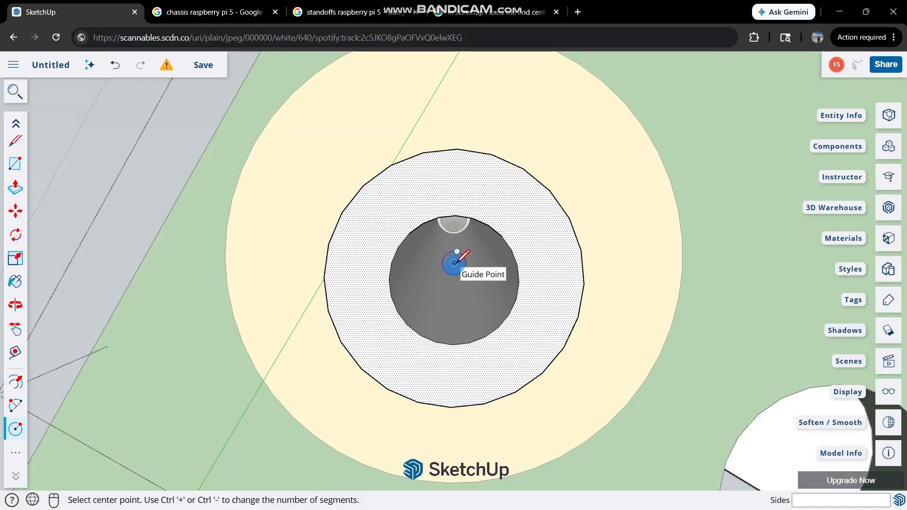
pyautogui.press('space')
# Delete the old guide point inside the standoff's bore.
pyautogui.tripleClick(512, 215)
pyautogui.rightClick(514, 219)
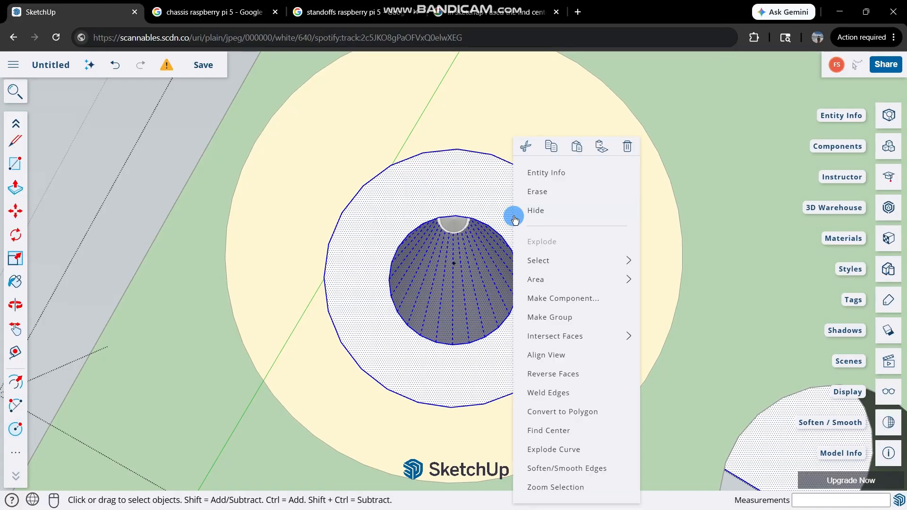
pyautogui.click(443, 261)
pyautogui.scroll(8, 453, 263)
pyautogui.click(456, 273)
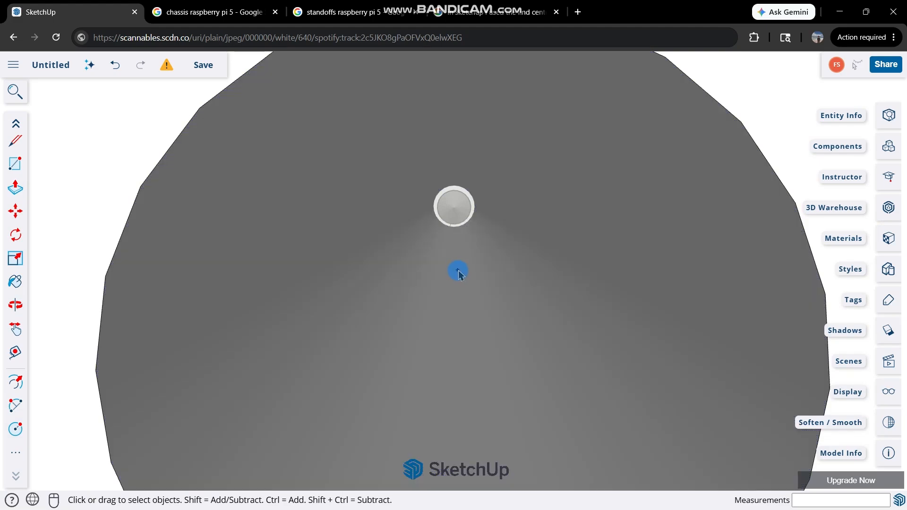
pyautogui.scroll(-6, 458, 274)
# Mark the bore centre on the end face of the pin-header-side standoff near the ports using Find Center.
pyautogui.scroll(1, 514, 244)
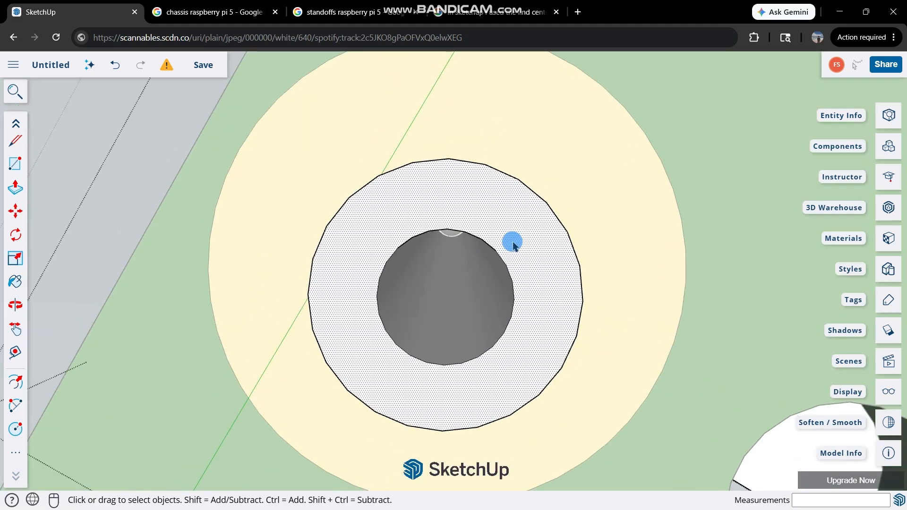
pyautogui.tripleClick(512, 241)
pyautogui.rightClick(512, 242)
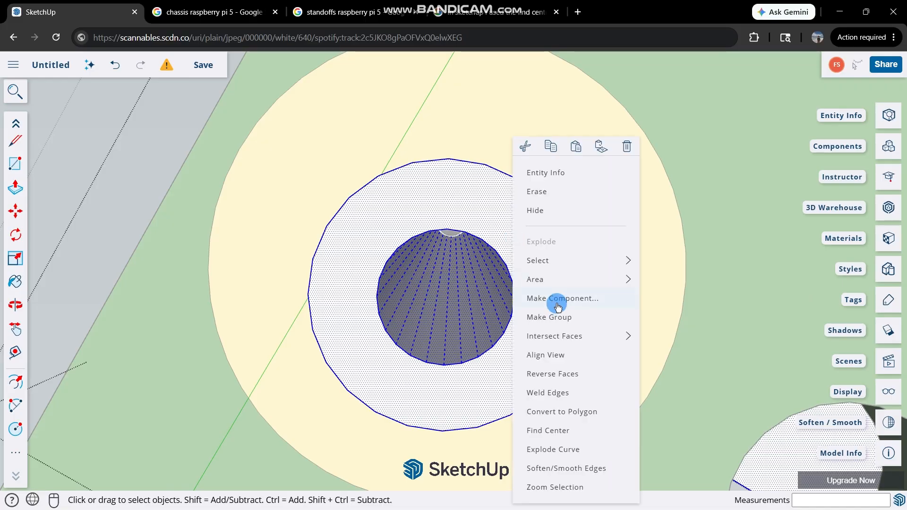
pyautogui.click(549, 431)
pyautogui.scroll(4, 448, 298)
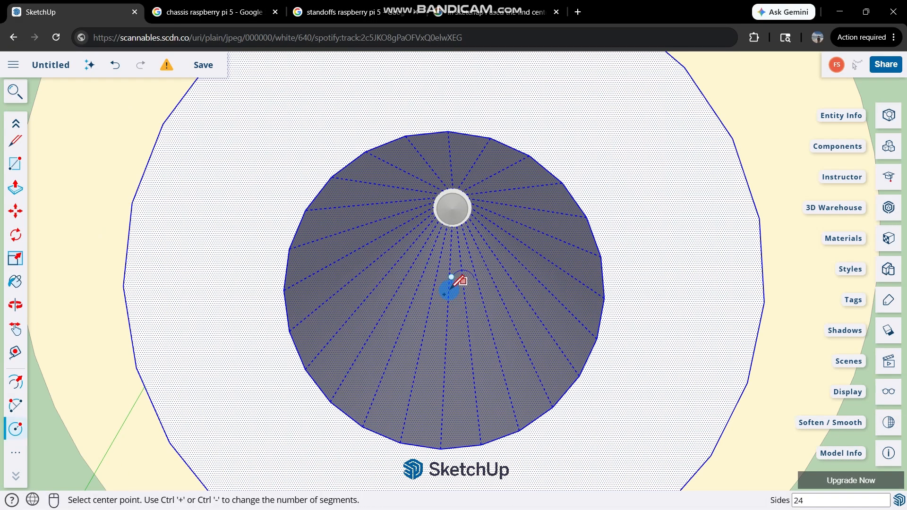
pyautogui.click(444, 294)
pyautogui.scroll(-3, 485, 244)
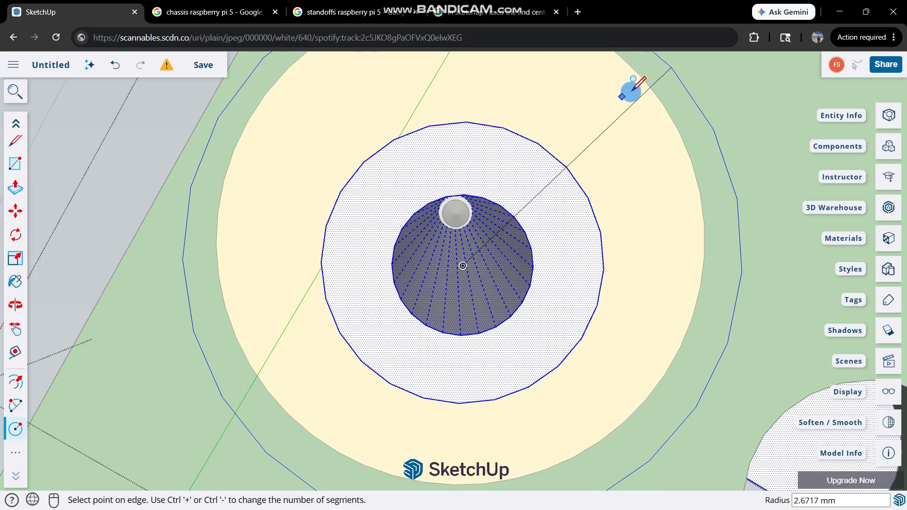
pyautogui.scroll(-3, 552, 87)
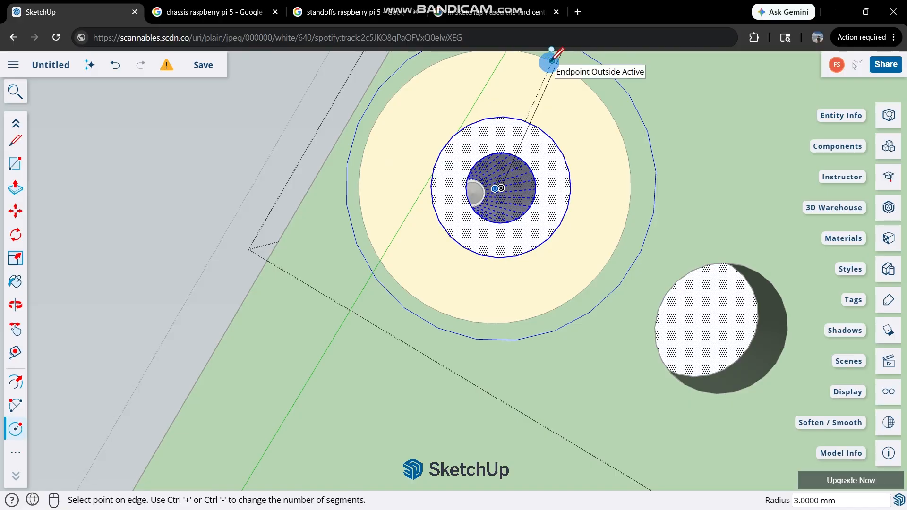
pyautogui.scroll(2, 527, 144)
pyautogui.scroll(-3, 525, 147)
pyautogui.moveTo(525, 148); pyautogui.dragTo(399, 178, button='middle')
pyautogui.scroll(-2, 491, 92)
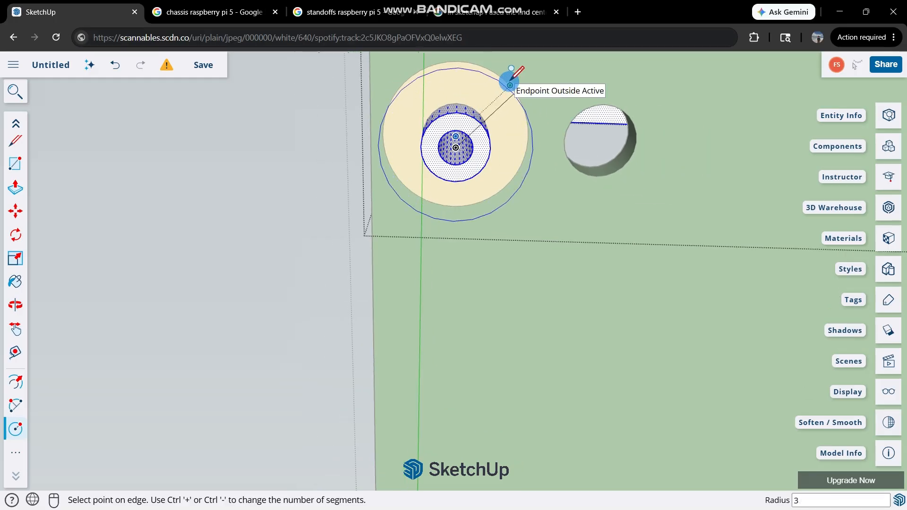
pyautogui.press('space')
# Draw a circle of 3 mm radius around the bore's guide point on the standoff's end face.
pyautogui.press('c')
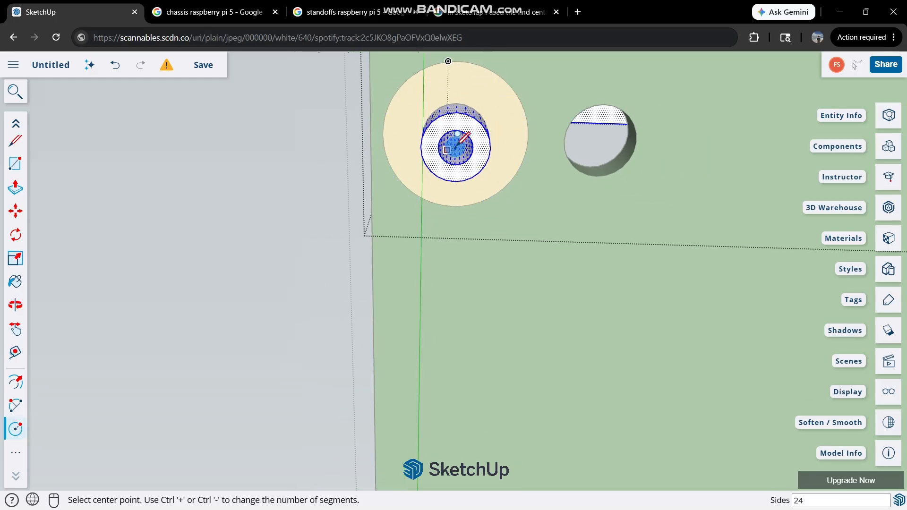
pyautogui.scroll(5, 456, 147)
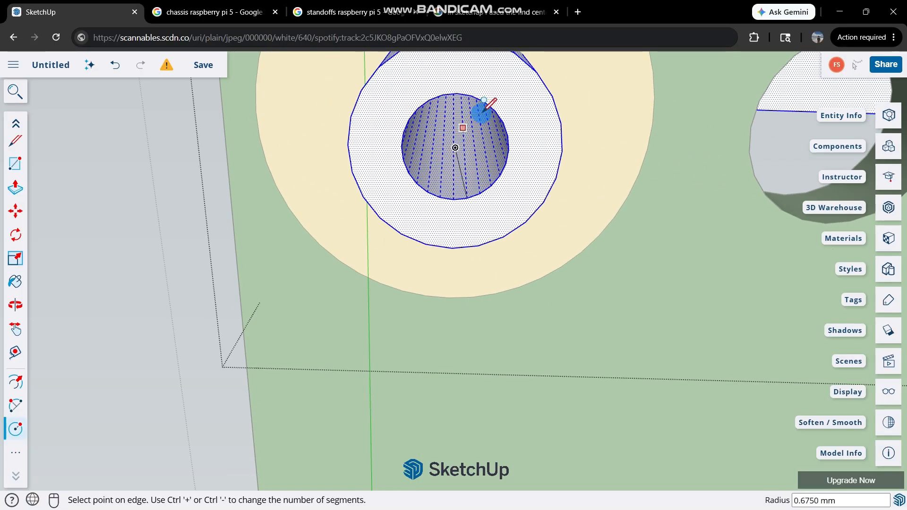
pyautogui.click(558, 117)
pyautogui.press('space')
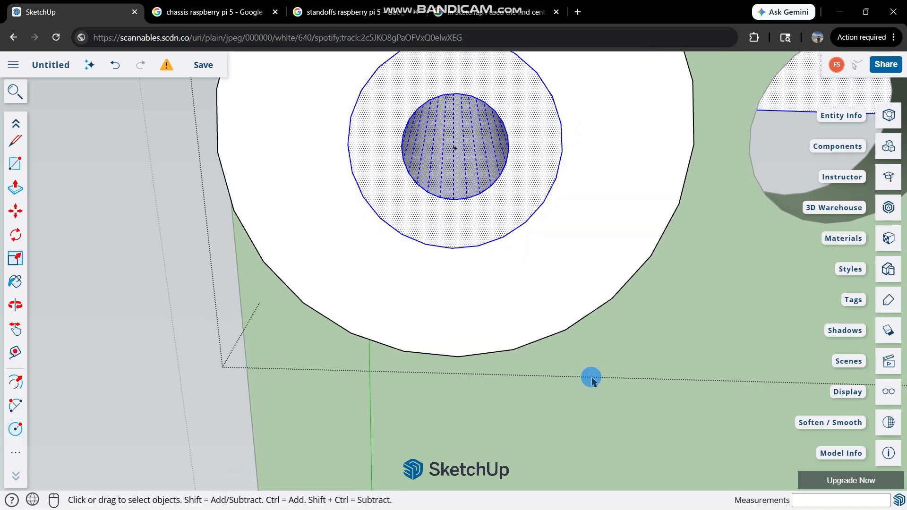
# Push/Pull the outer ring of the new circle up to the board's underside to form a thick disc around the standoff.
pyautogui.moveTo(590, 377); pyautogui.dragTo(633, 242, button='middle')
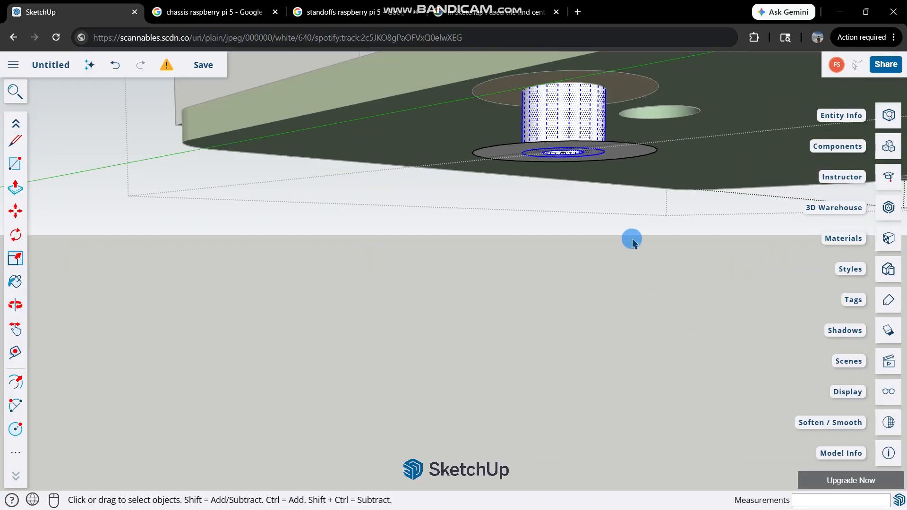
pyautogui.moveTo(617, 156); pyautogui.dragTo(554, 112, button='middle')
pyautogui.press('p')
pyautogui.click(649, 292)
pyautogui.click(644, 174)
pyautogui.press('space')
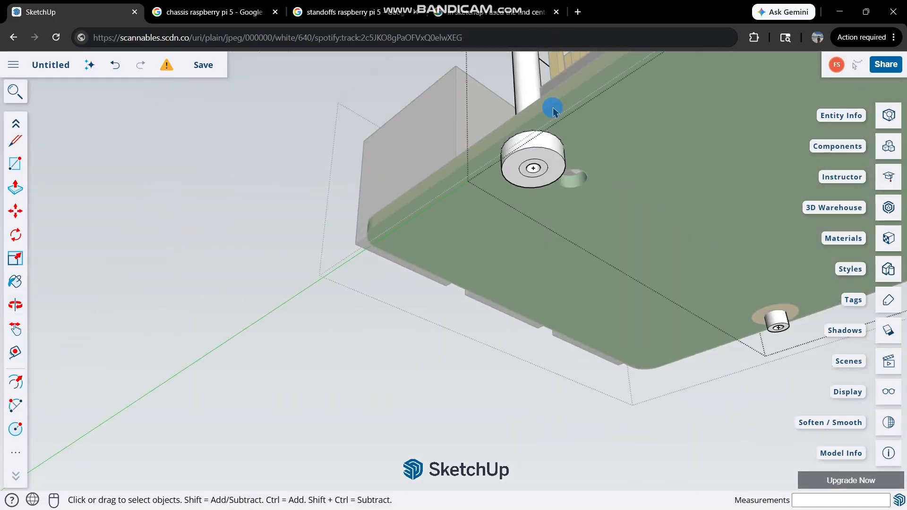
pyautogui.scroll(3, 546, 182)
pyautogui.moveTo(546, 183); pyautogui.dragTo(455, 154, button='middle')
pyautogui.scroll(5, 524, 95)
pyautogui.scroll(1, 520, 112)
pyautogui.click(520, 113)
pyautogui.scroll(2, 519, 111)
pyautogui.click(416, 97)
pyautogui.scroll(-2, 416, 102)
pyautogui.scroll(1, 399, 104)
pyautogui.hotkey('ctrl', 'z')
pyautogui.moveTo(445, 289); pyautogui.dragTo(466, 253, button='middle')
pyautogui.scroll(-4, 496, 196)
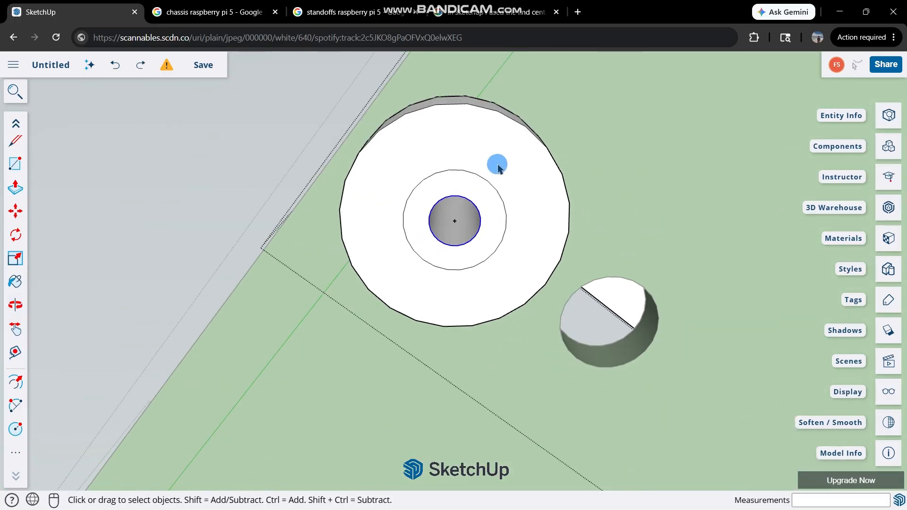
pyautogui.moveTo(332, 258); pyautogui.dragTo(666, 380, button='middle')
pyautogui.scroll(-4, 666, 381)
pyautogui.scroll(3, 575, 322)
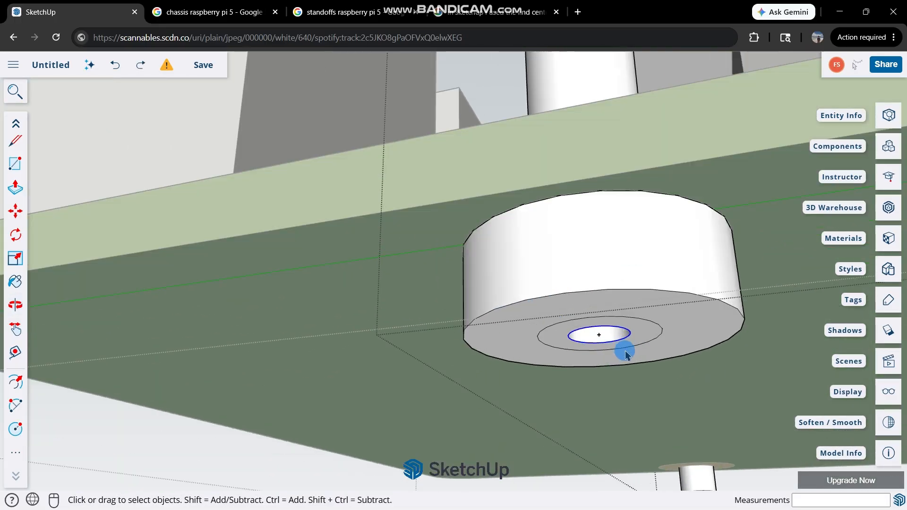
pyautogui.moveTo(623, 348)
pyautogui.mouseDown(button='middle')
pyautogui.moveTo(502, 202)
pyautogui.moveTo(593, 268)
pyautogui.moveTo(555, 231)
pyautogui.moveTo(549, 244)
pyautogui.mouseUp(button='middle')
pyautogui.scroll(5, 593, 267)
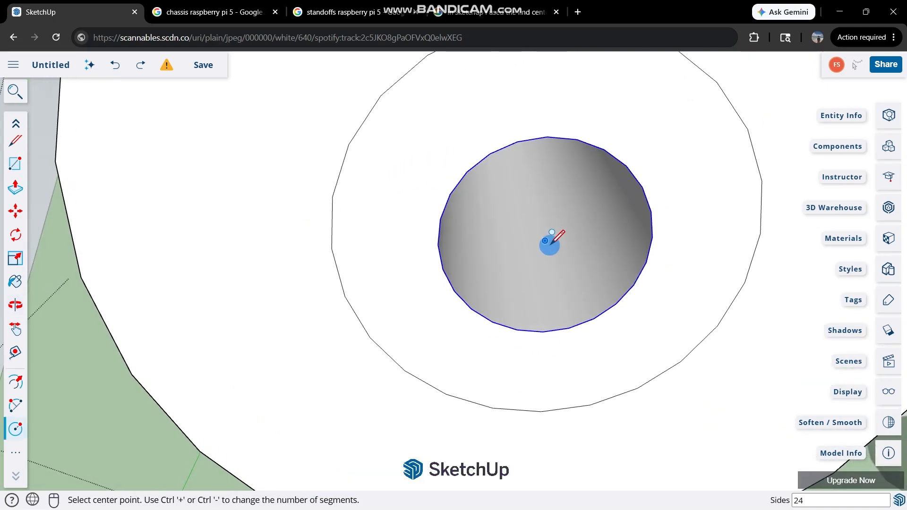
pyautogui.press('space')
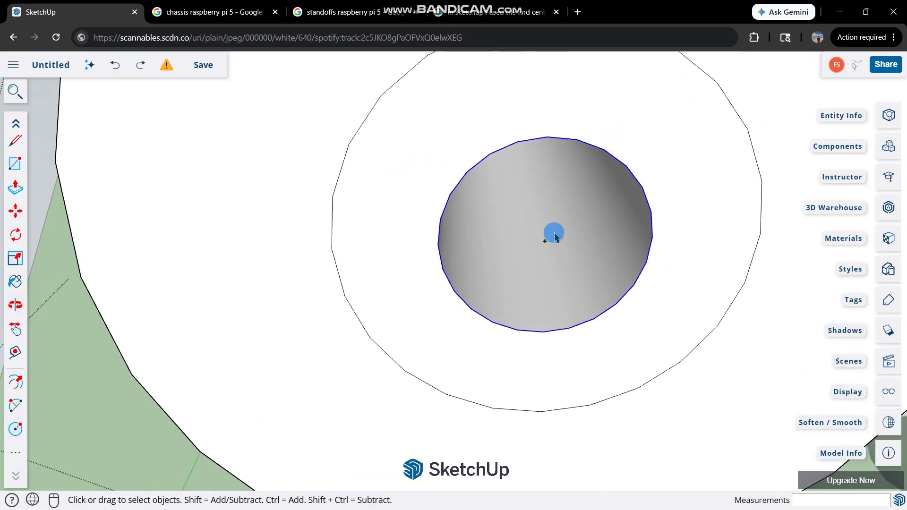
pyautogui.click(545, 240)
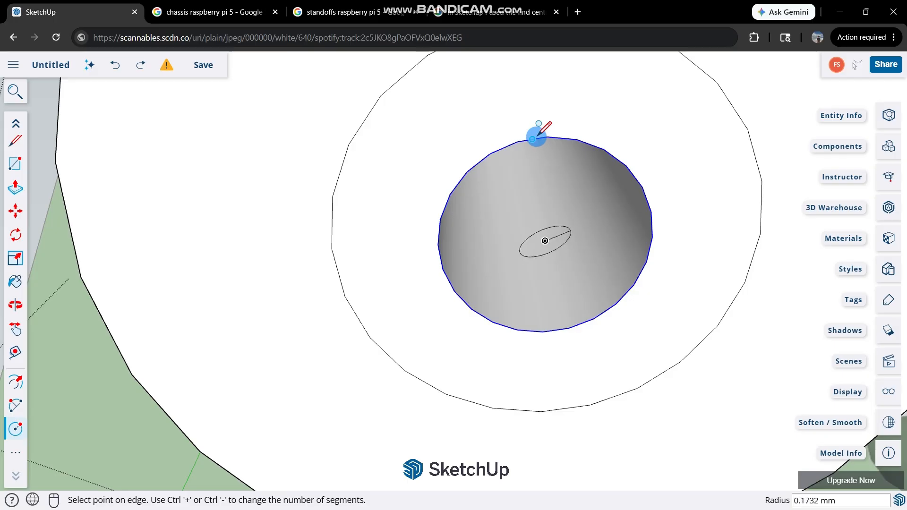
pyautogui.press('space')
# Cap the standoff's open bore with a circle of 0.675 mm radius drawn from the guide point to the bore's edge.
pyautogui.press('c')
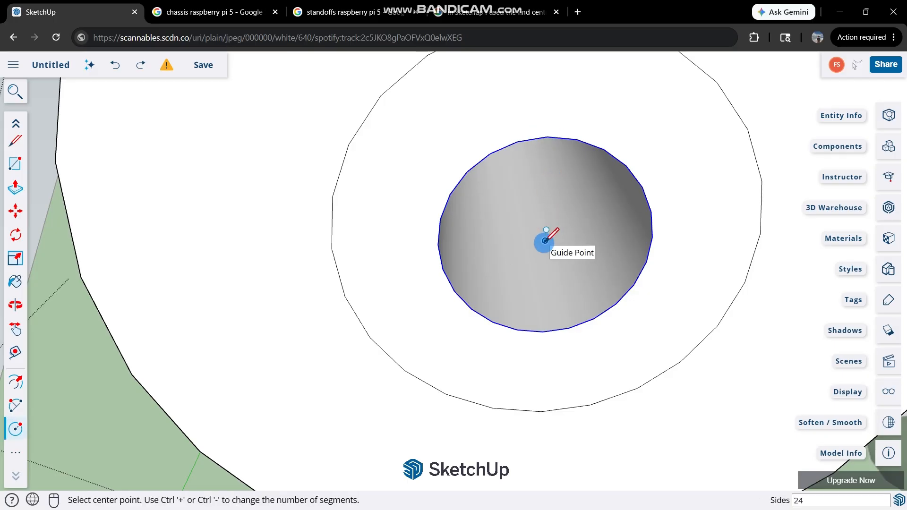
pyautogui.click(544, 241)
pyautogui.click(577, 139)
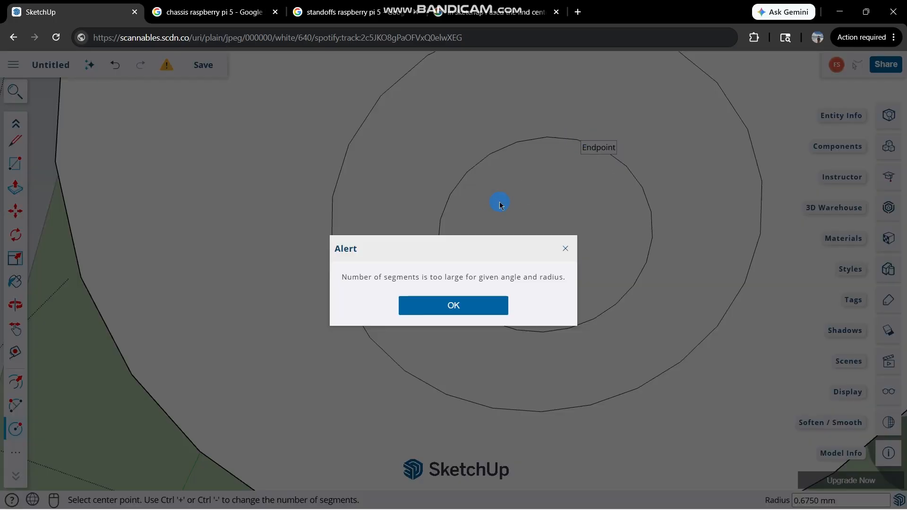
pyautogui.click(454, 306)
# Examine the widened and capped standoff beneath the board, checking its end and side faces.
pyautogui.scroll(-8, 475, 241)
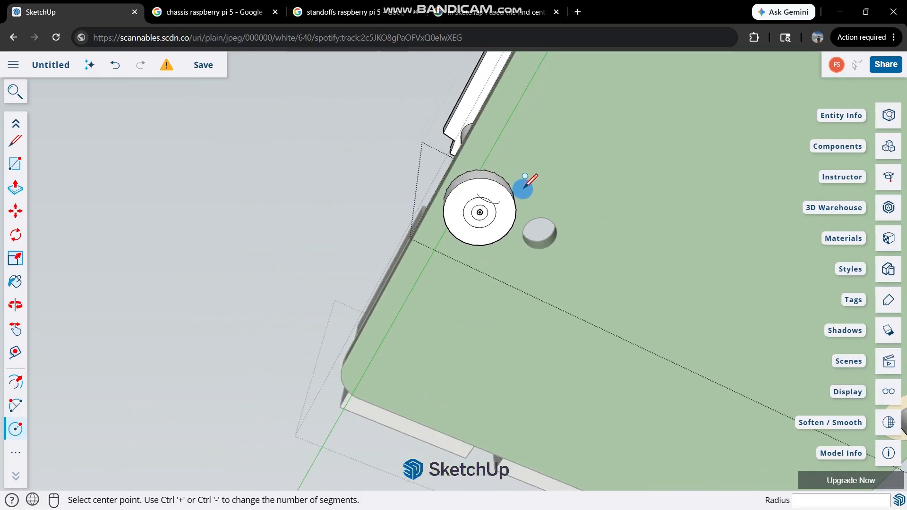
pyautogui.moveTo(523, 185); pyautogui.dragTo(500, 118, button='middle')
pyautogui.press('space')
pyautogui.click(518, 391)
pyautogui.doubleClick(519, 391)
pyautogui.scroll(-4, 529, 307)
pyautogui.scroll(2, 534, 304)
pyautogui.scroll(4, 491, 296)
pyautogui.click(493, 295)
pyautogui.click(509, 254)
pyautogui.scroll(-3, 512, 243)
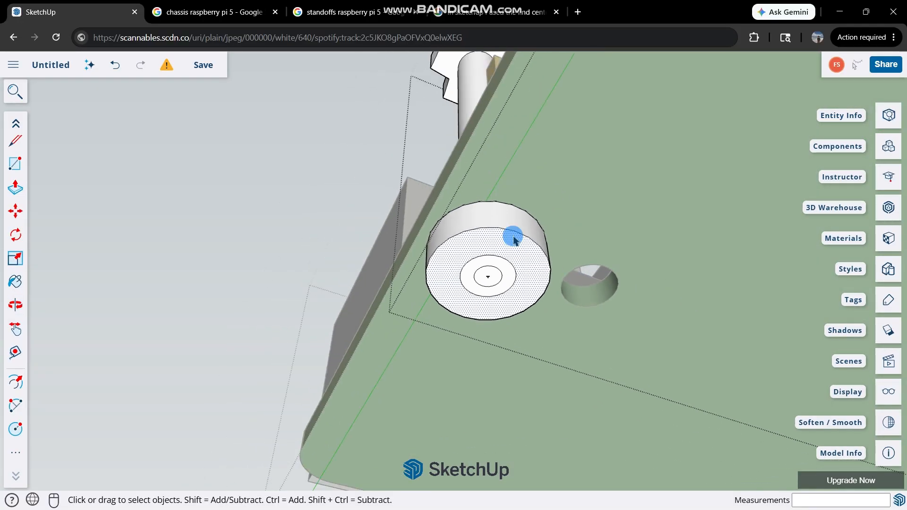
pyautogui.scroll(3, 513, 236)
pyautogui.scroll(-10, 487, 222)
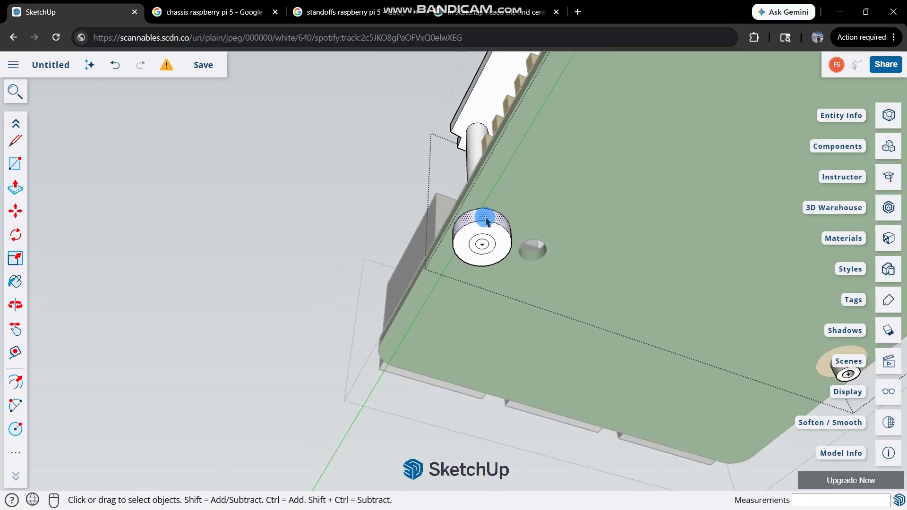
pyautogui.scroll(4, 717, 161)
# Widen the standoff at the microSD-end corner away from the pin header with a disc reaching the board, and cap its bore.
pyautogui.press('c')
pyautogui.scroll(10, 614, 180)
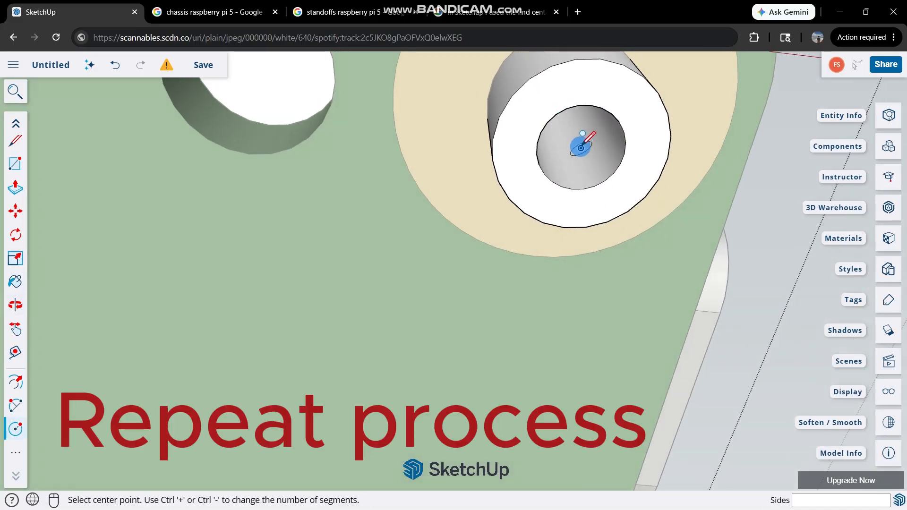
pyautogui.click(581, 147)
pyautogui.moveTo(581, 148); pyautogui.dragTo(522, 114, button='middle')
pyautogui.scroll(5, 522, 113)
pyautogui.click(496, 162)
pyautogui.click(441, 290)
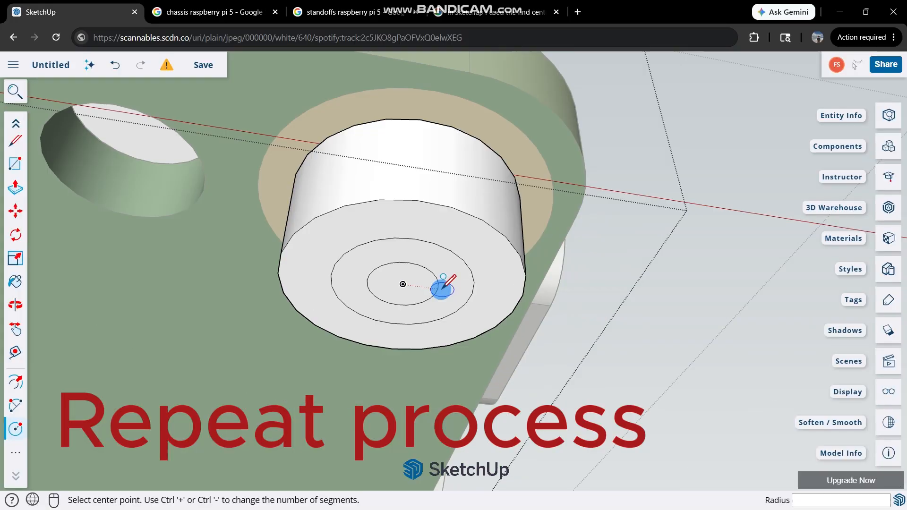
# Widen the port-end standoff away from the pin header with a similar disc, and cap its bore from the centre guide point.
pyautogui.scroll(-5, 441, 290)
pyautogui.scroll(5, 477, 352)
pyautogui.click(478, 352)
pyautogui.moveTo(488, 198); pyautogui.dragTo(457, 117, button='middle')
pyautogui.moveTo(517, 237); pyautogui.dragTo(504, 66, button='middle')
pyautogui.scroll(4, 494, 230)
pyautogui.press('c')
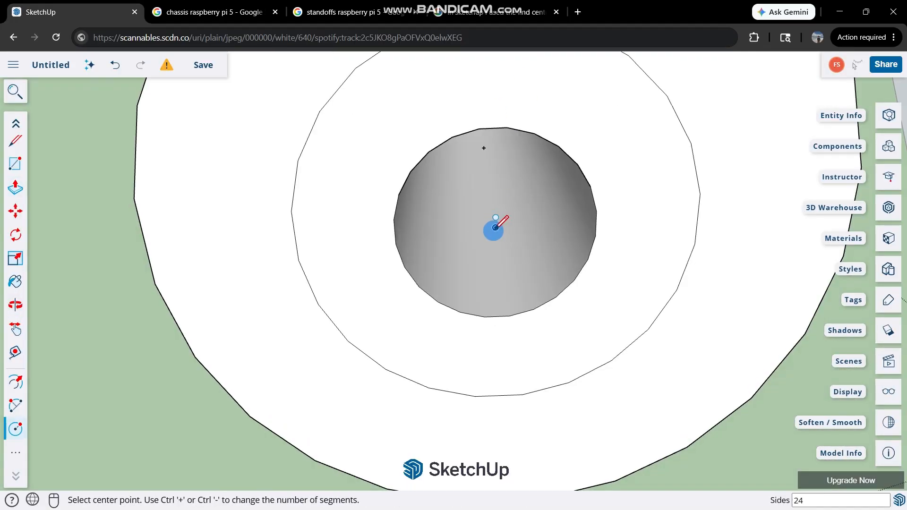
pyautogui.click(493, 227)
pyautogui.scroll(-10, 494, 231)
# Remove the oversized 3 mm radius disc from the pin-header-side standoff near the ports.
pyautogui.press('space')
pyautogui.scroll(5, 351, 243)
pyautogui.scroll(5, 410, 246)
pyautogui.click(411, 245)
pyautogui.press('Delete')
pyautogui.scroll(4, 401, 188)
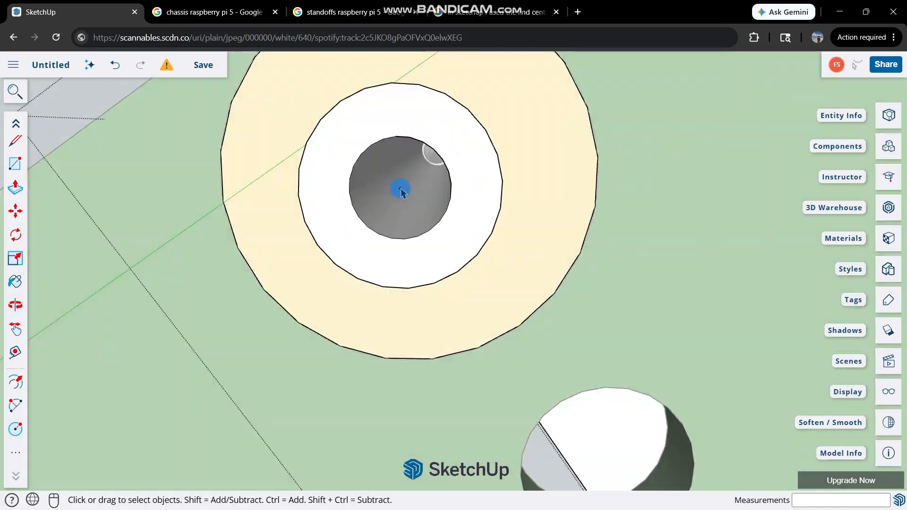
# Rebuild a smaller disc around the pin-header-side standoff near the ports and cap its bore with a 0.675 mm radius circle.
pyautogui.press('p')
pyautogui.moveTo(401, 189); pyautogui.dragTo(593, 328, button='middle')
pyautogui.scroll(-3, 593, 328)
pyautogui.scroll(6, 411, 209)
pyautogui.moveTo(411, 209); pyautogui.dragTo(385, 77, button='middle')
pyautogui.press('c')
pyautogui.click(404, 191)
pyautogui.click(437, 262)
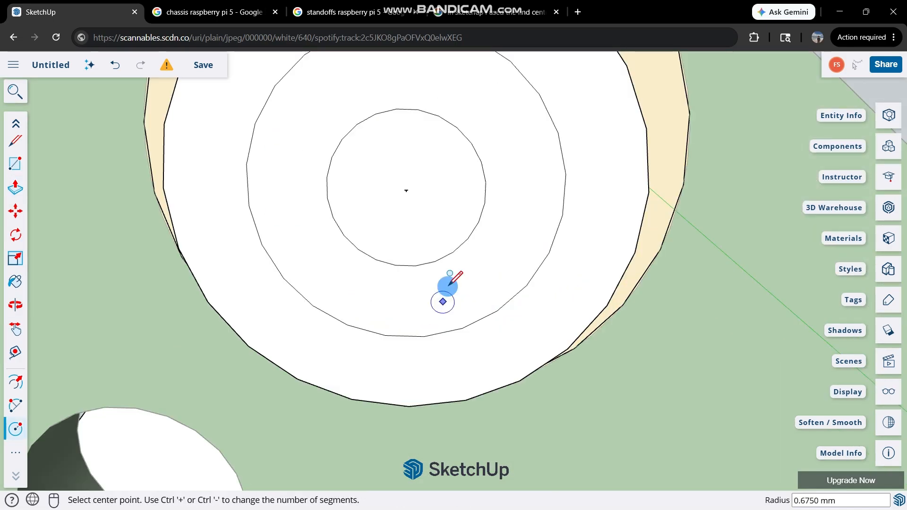
# Draw a wider circle and a bore cap on the end face of the pin-header-side standoff at the microSD end.
pyautogui.scroll(-6, 447, 285)
pyautogui.scroll(5, 609, 288)
pyautogui.click(610, 288)
pyautogui.click(612, 288)
pyautogui.click(656, 302)
# Push/Pull the outer ring of the microSD-end, pin-header-side standoff 2 mm towards the board's underside.
pyautogui.press('p')
pyautogui.click(627, 163)
pyautogui.moveTo(626, 163); pyautogui.dragTo(557, 303, button='middle')
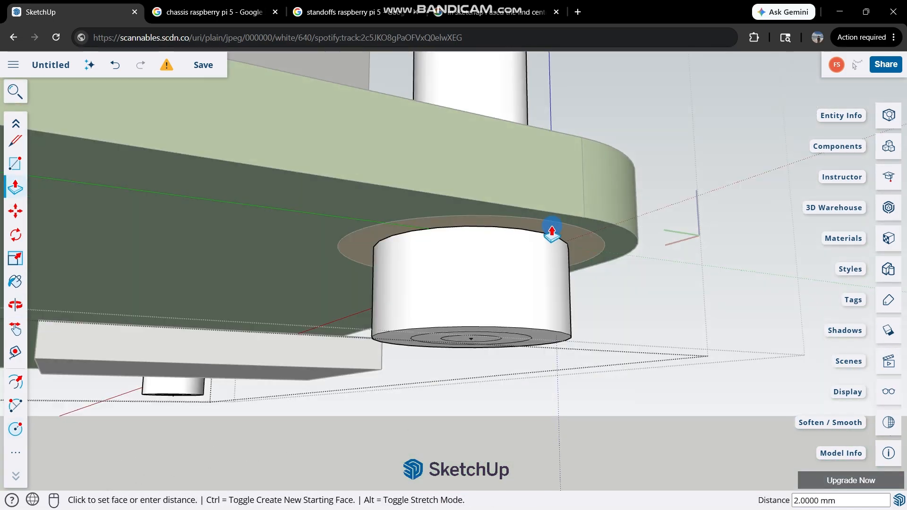
pyautogui.click(551, 231)
pyautogui.scroll(-3, 556, 263)
pyautogui.scroll(3, 557, 263)
pyautogui.moveTo(557, 263); pyautogui.dragTo(587, 103, button='middle')
pyautogui.press('space')
pyautogui.moveTo(465, 323); pyautogui.dragTo(480, 163, button='middle')
pyautogui.moveTo(473, 311); pyautogui.dragTo(479, 265, button='middle')
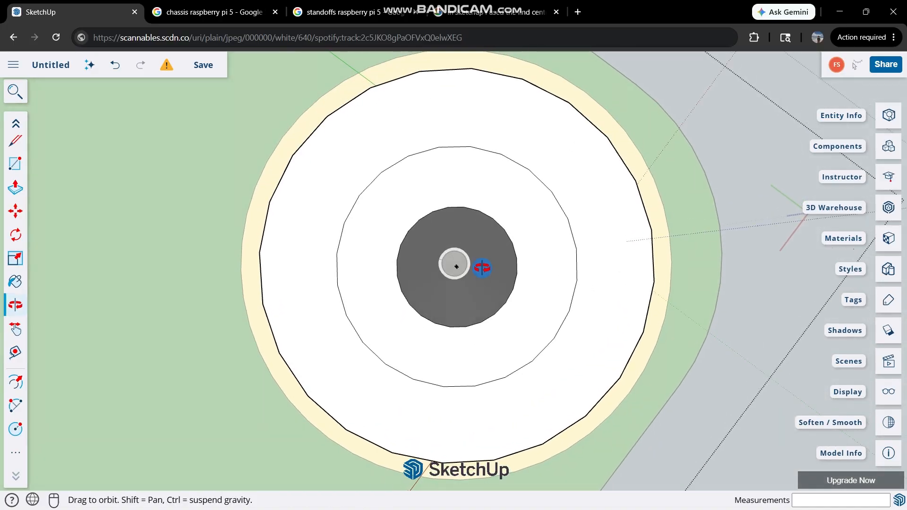
pyautogui.press('z')
pyautogui.scroll(-5, 516, 213)
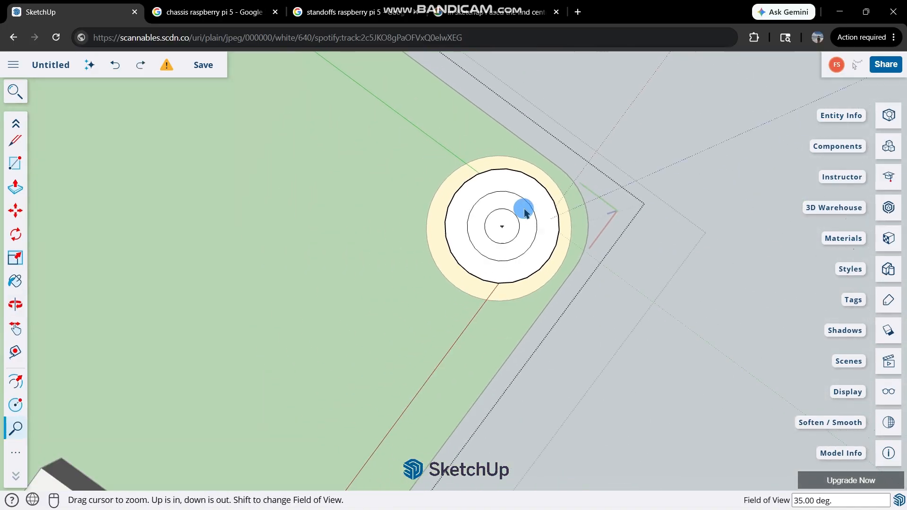
pyautogui.moveTo(522, 209); pyautogui.dragTo(457, 303, button='middle')
pyautogui.press('space')
# Examine the four widened standoffs beneath the board and the assembled chassis from the pin-header side.
pyautogui.scroll(-4, 486, 277)
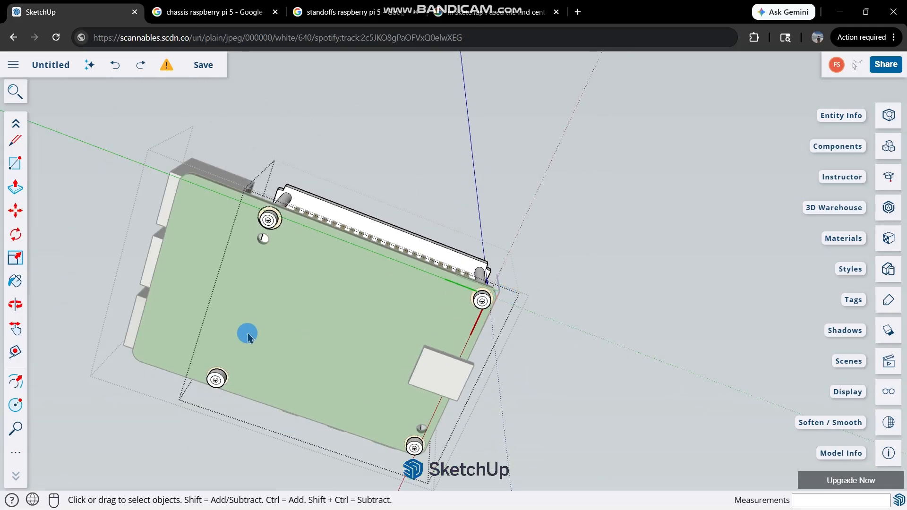
pyautogui.scroll(3, 248, 335)
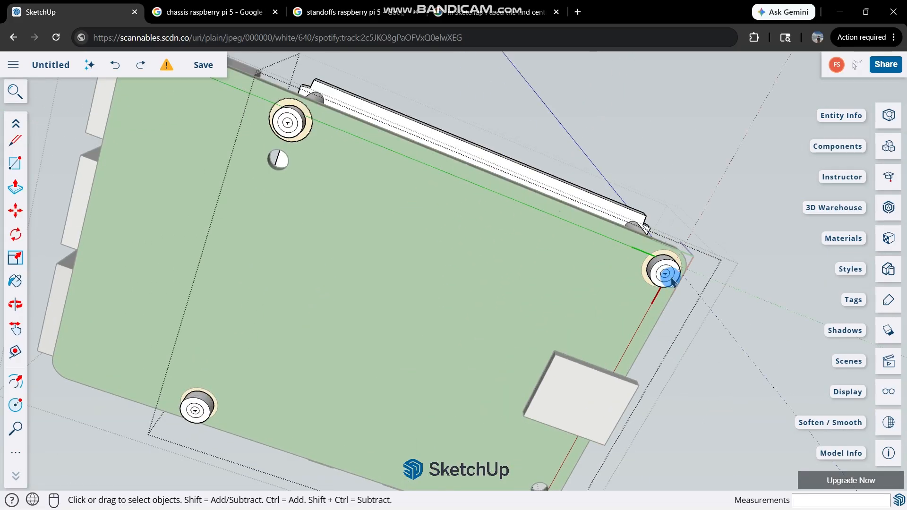
pyautogui.scroll(-3, 378, 326)
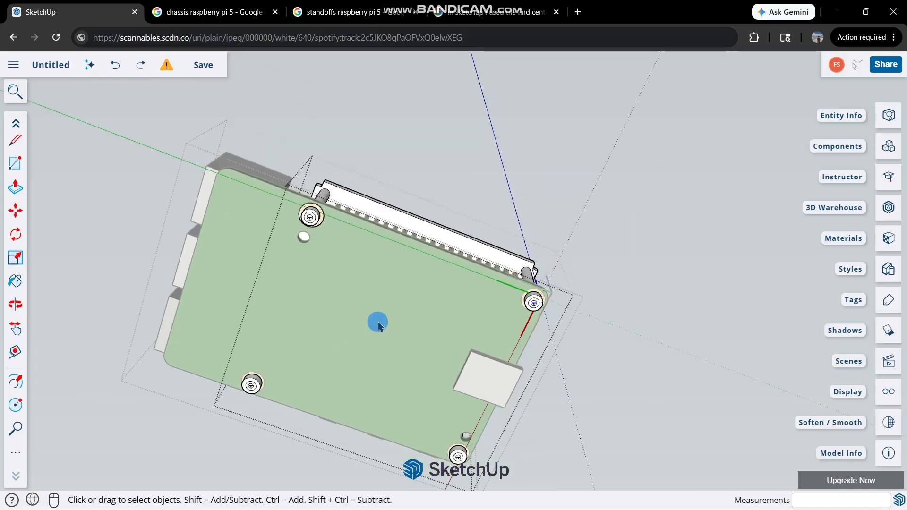
pyautogui.moveTo(448, 274); pyautogui.dragTo(379, 420, button='middle')
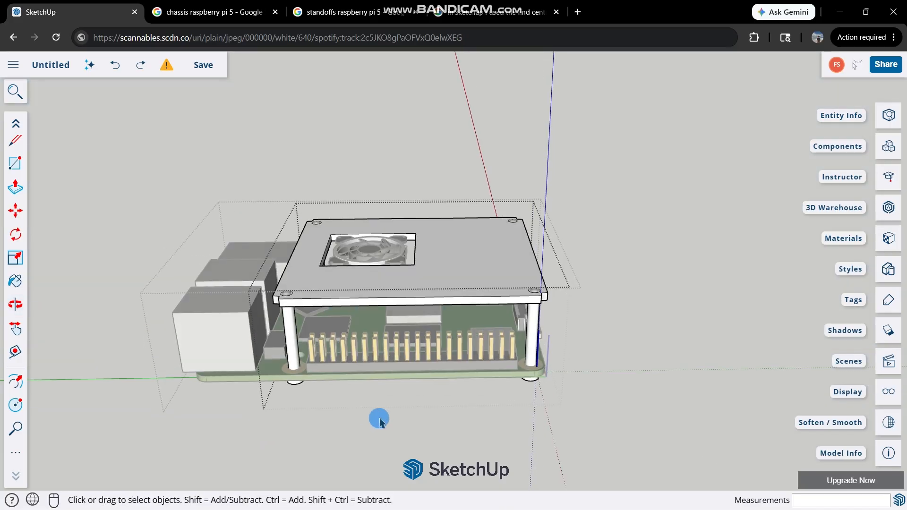
pyautogui.moveTo(393, 347); pyautogui.dragTo(601, 261, button='middle')
pyautogui.moveTo(597, 142); pyautogui.dragTo(289, 273, button='middle')
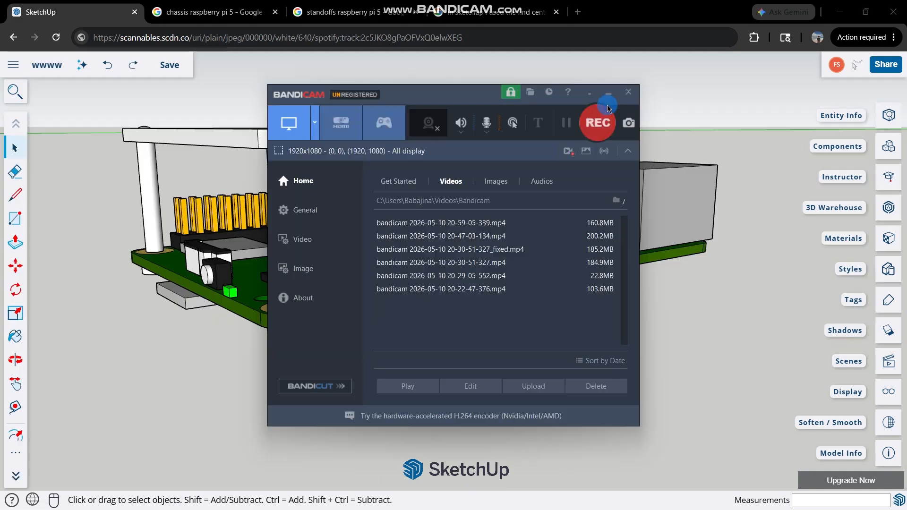
# Leave the plate-and-standoff group and inspect the finished chassis around its USB-C and microSD corner.
pyautogui.click(607, 109)
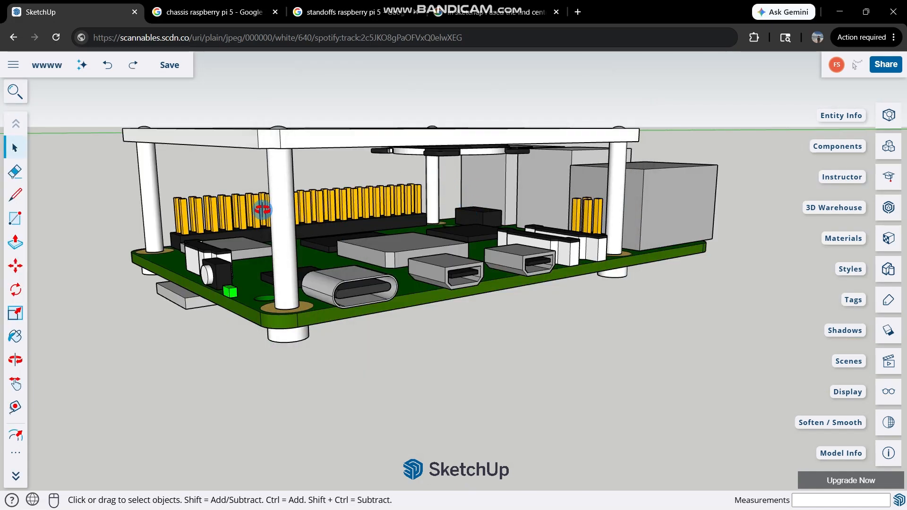
pyautogui.moveTo(263, 209); pyautogui.dragTo(421, 267, button='middle')
pyautogui.scroll(-3, 420, 265)
pyautogui.scroll(3, 441, 353)
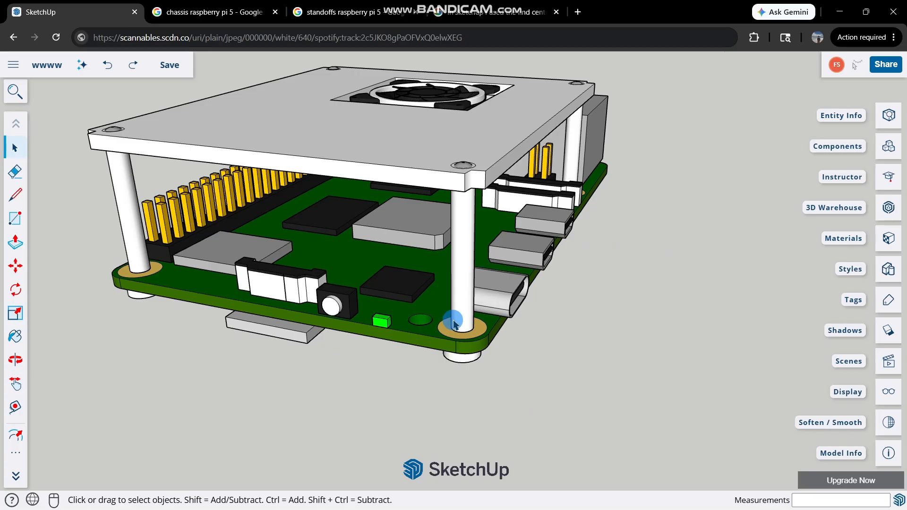
# Examine the widened standoffs beneath the board, starting with the one at the USB-C corner.
pyautogui.scroll(2, 455, 323)
pyautogui.press('l')
pyautogui.moveTo(421, 340); pyautogui.dragTo(427, 233, button='middle')
pyautogui.scroll(5, 435, 253)
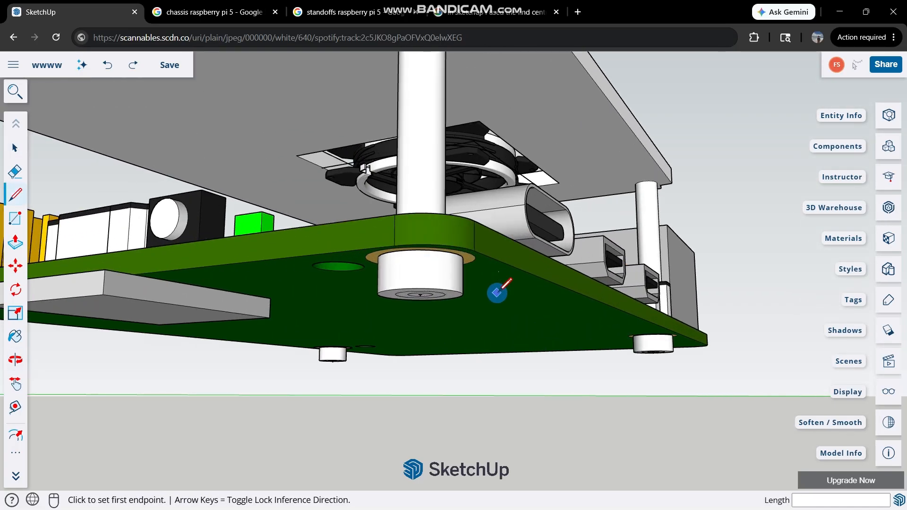
pyautogui.scroll(-5, 501, 250)
pyautogui.moveTo(491, 242); pyautogui.dragTo(498, 136, button='middle')
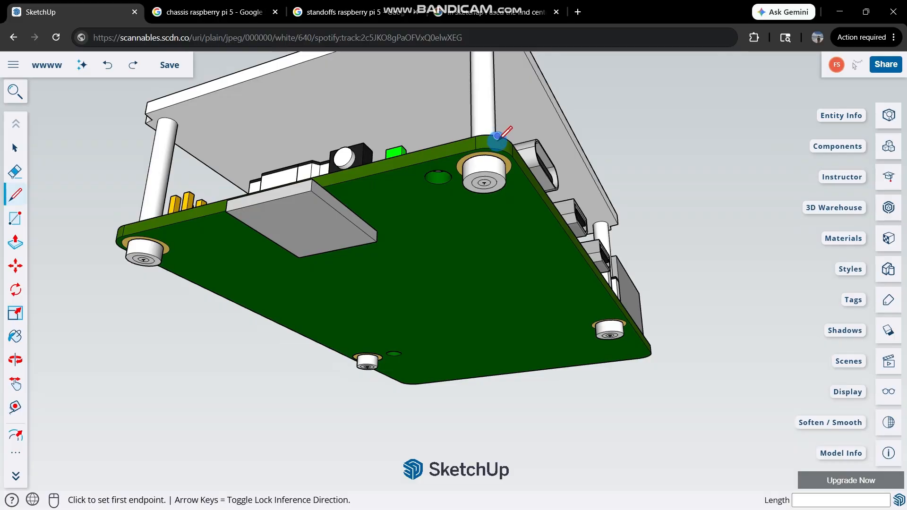
pyautogui.scroll(2, 502, 139)
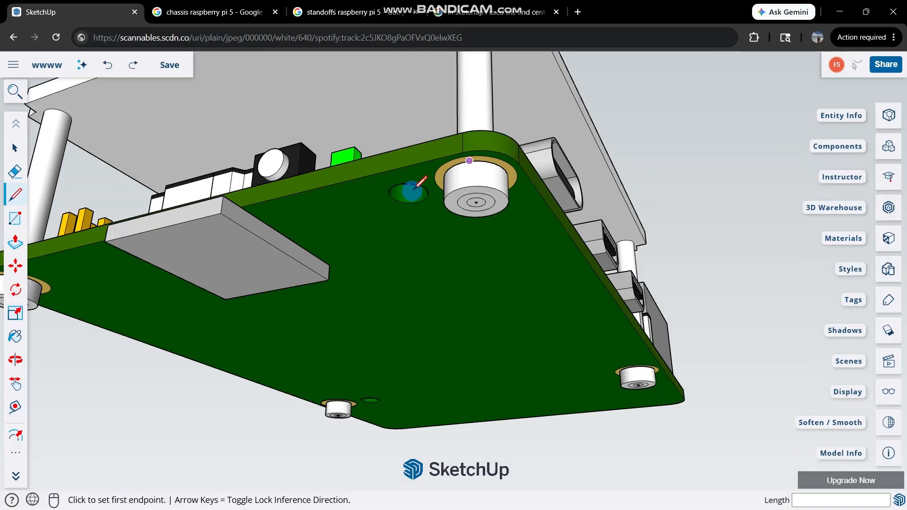
pyautogui.moveTo(414, 187); pyautogui.dragTo(357, 258, button='middle')
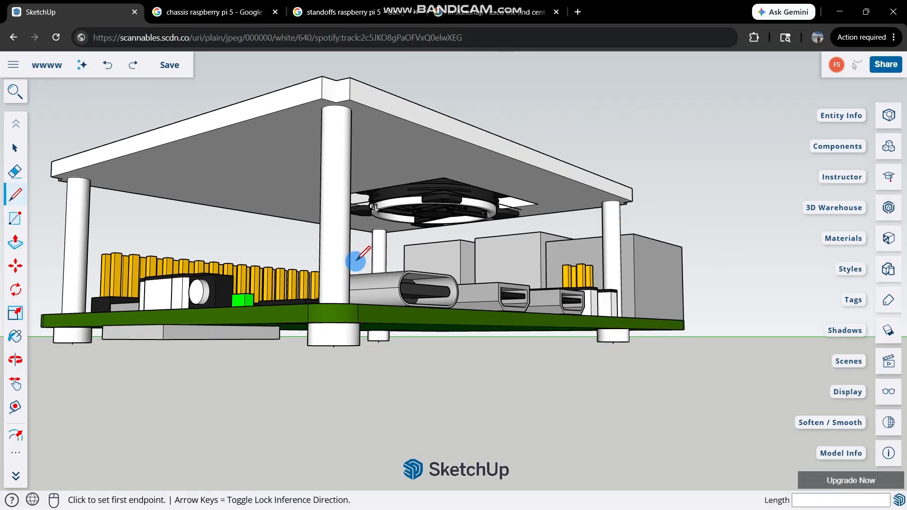
# Examine the chassis from its microSD, USB-C, USB-port and pin-header sides, checking the clearance around the board.
pyautogui.moveTo(320, 335); pyautogui.dragTo(165, 330, button='middle')
pyautogui.scroll(3, 171, 326)
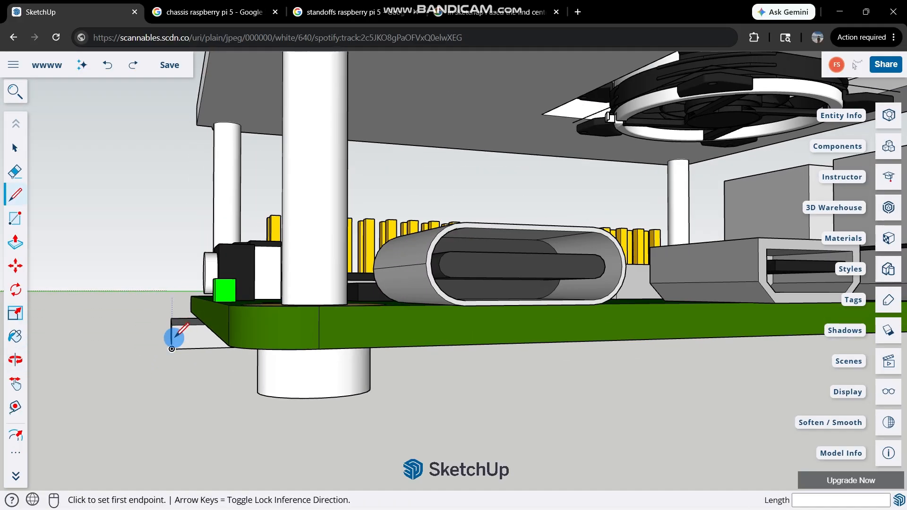
pyautogui.scroll(-3, 322, 299)
pyautogui.moveTo(431, 280); pyautogui.dragTo(694, 312, button='middle')
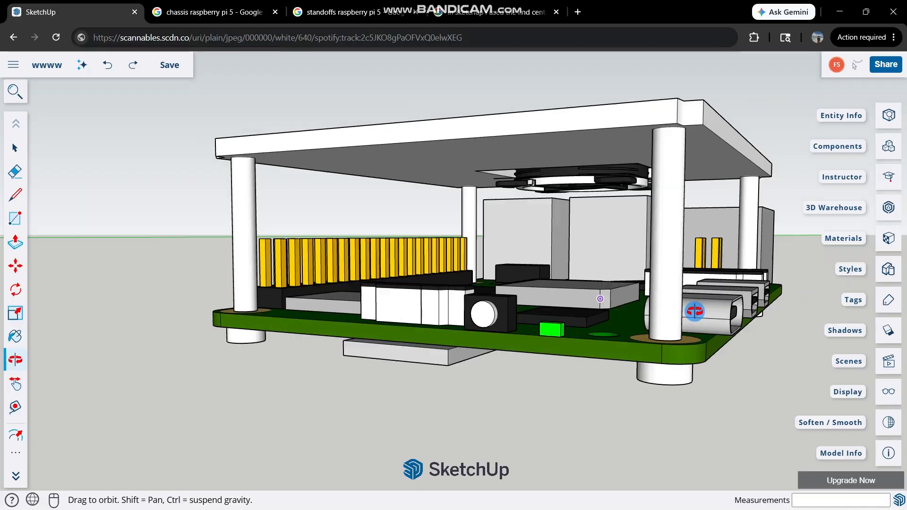
pyautogui.moveTo(756, 312); pyautogui.dragTo(775, 282, button='middle')
pyautogui.moveTo(628, 312); pyautogui.dragTo(247, 285, button='middle')
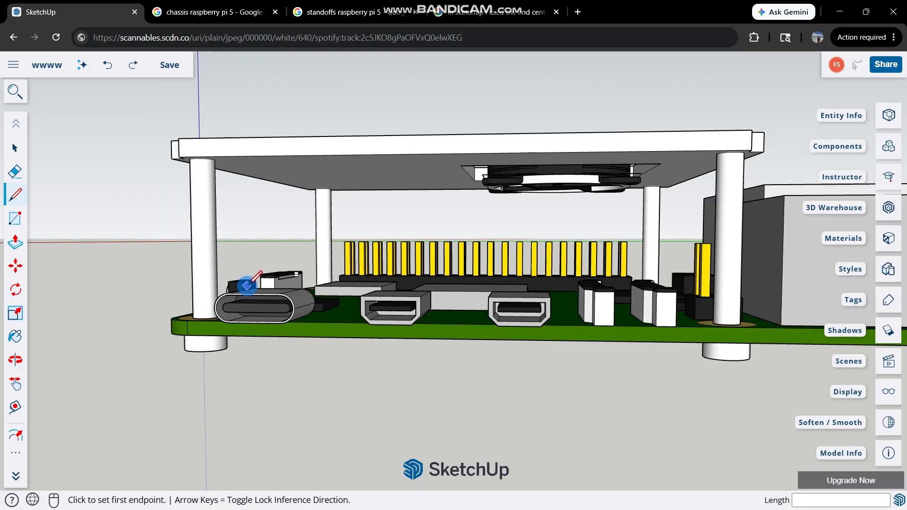
pyautogui.scroll(-4, 247, 284)
pyautogui.scroll(2, 419, 285)
pyautogui.moveTo(646, 285); pyautogui.dragTo(504, 283, button='middle')
pyautogui.scroll(3, 469, 338)
pyautogui.scroll(-5, 652, 245)
pyautogui.moveTo(648, 246); pyautogui.dragTo(196, 274, button='middle')
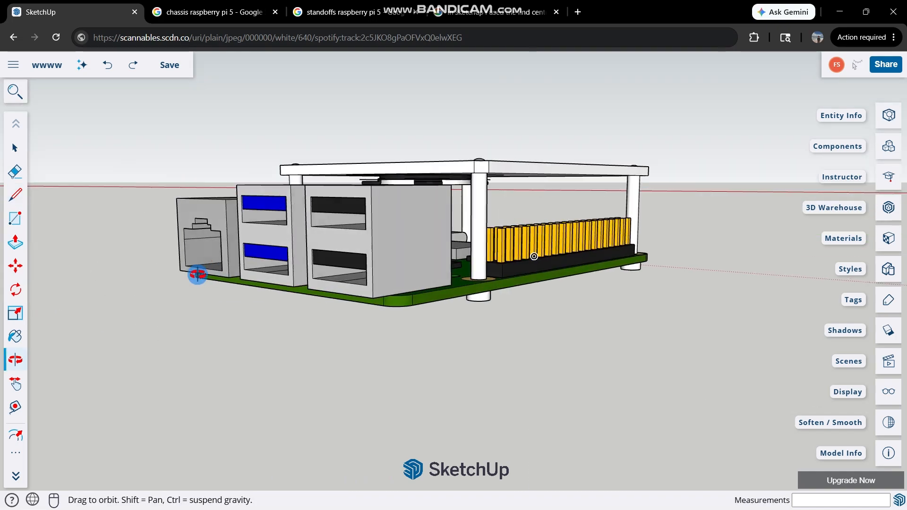
# Draw a 2 mm line outward along the green axis from the USB block's lower outer corner on the pin-header side.
pyautogui.scroll(3, 466, 294)
pyautogui.scroll(-4, 83, 217)
pyautogui.scroll(3, 536, 290)
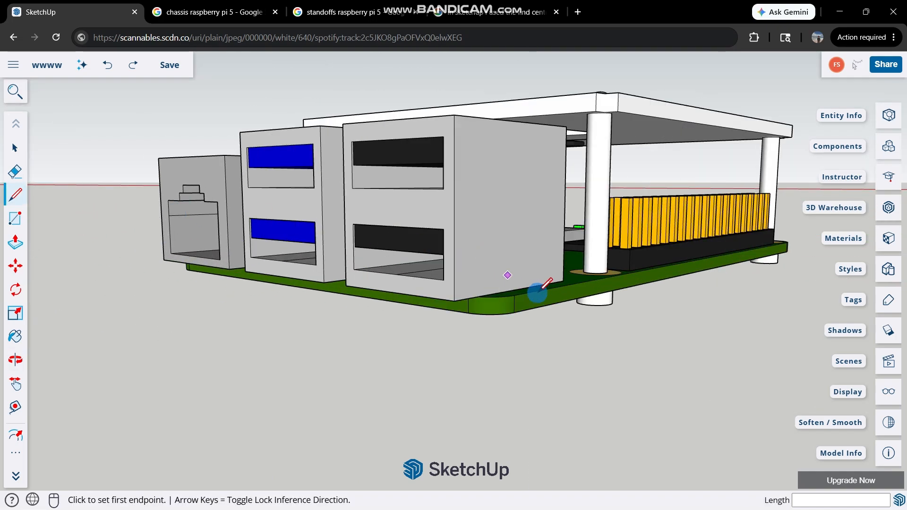
pyautogui.scroll(2, 415, 310)
pyautogui.scroll(2, 300, 340)
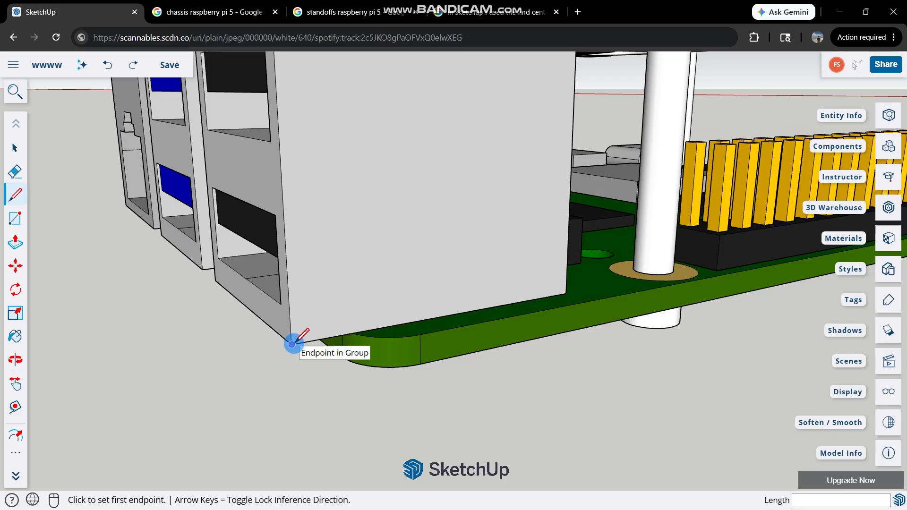
pyautogui.click(291, 344)
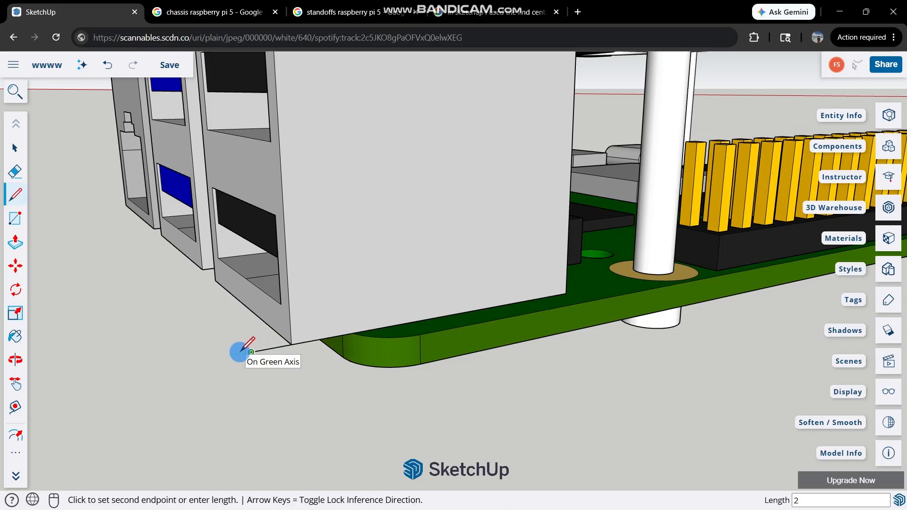
pyautogui.press('Return')
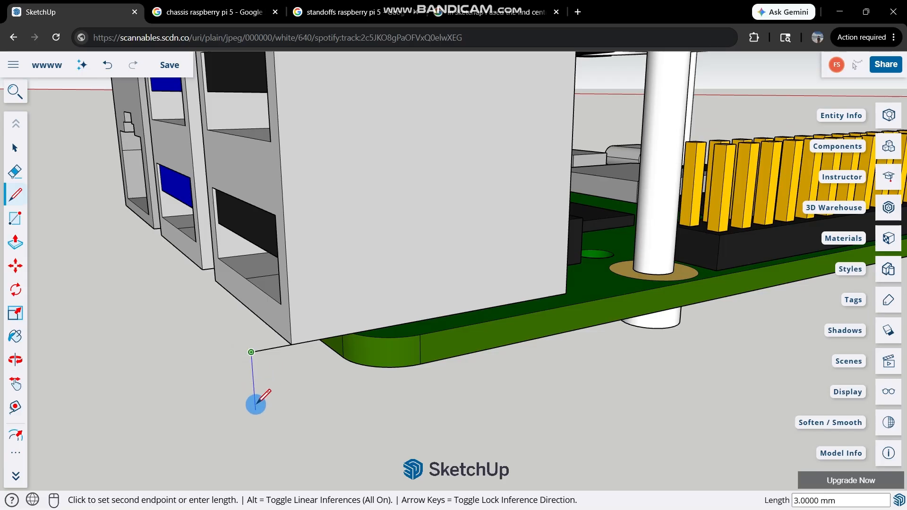
pyautogui.moveTo(255, 411); pyautogui.dragTo(642, 424, button='middle')
pyautogui.press('space')
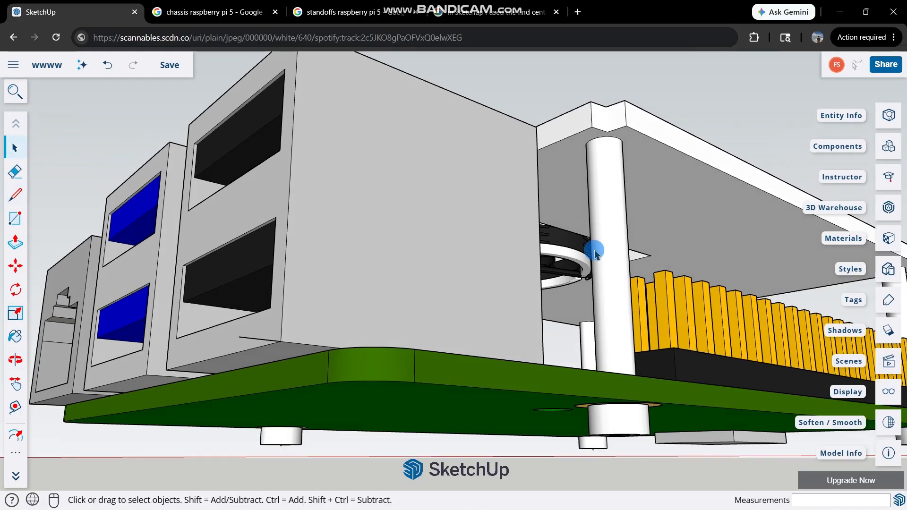
# Measure how far the widened standoff near the USB block extends below the board.
pyautogui.press('l')
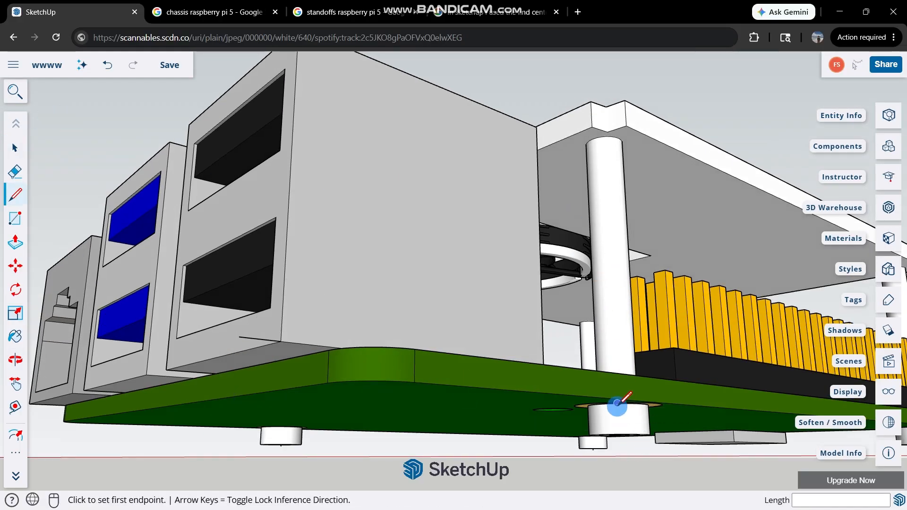
pyautogui.click(616, 403)
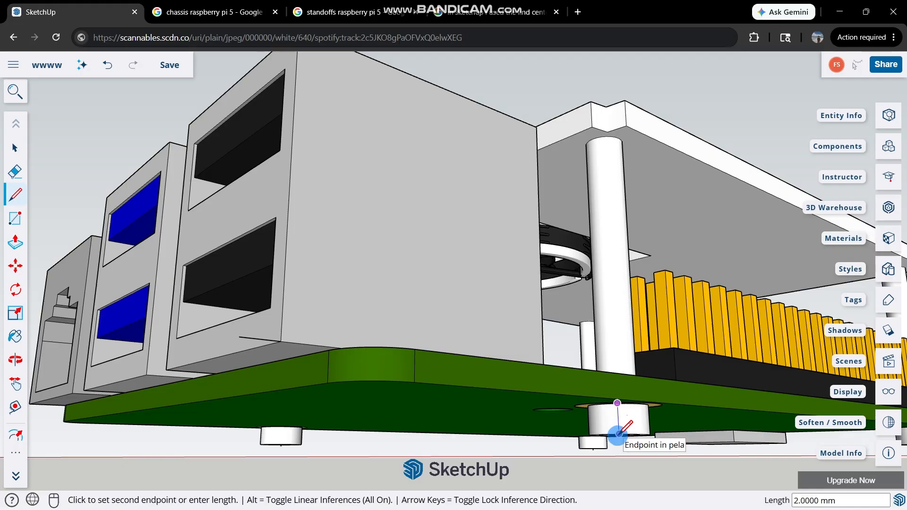
pyautogui.press('Escape')
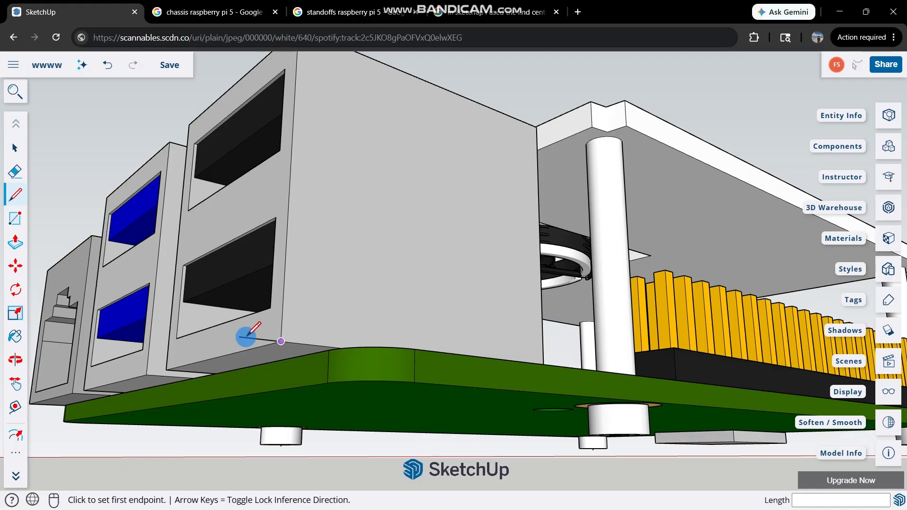
pyautogui.click(239, 337)
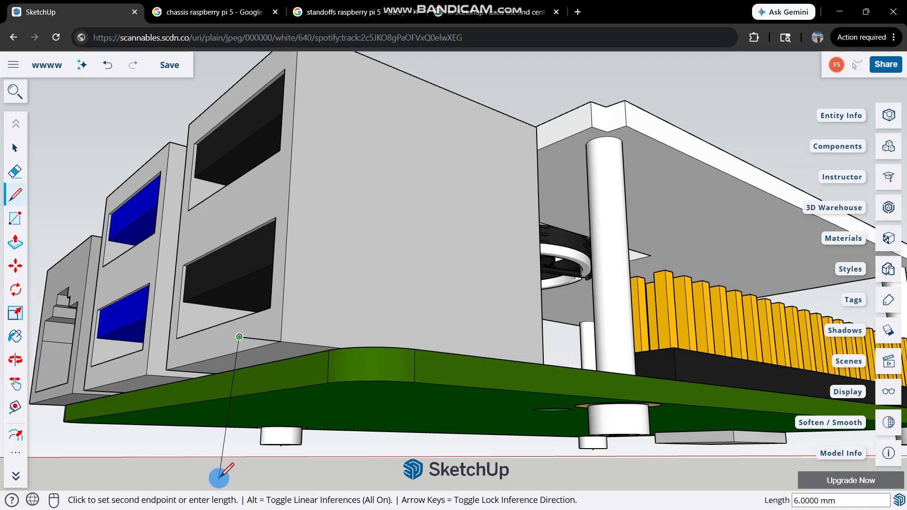
pyautogui.scroll(2, 220, 456)
pyautogui.scroll(2, 263, 471)
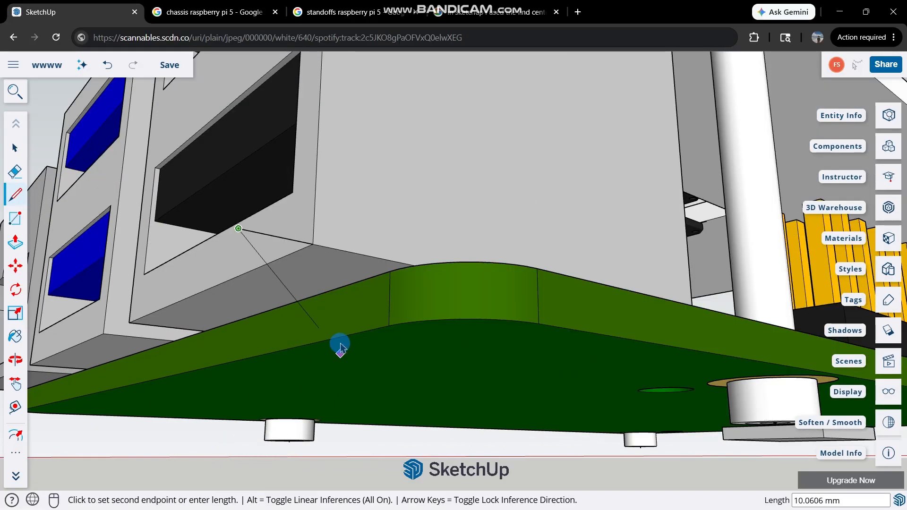
pyautogui.moveTo(361, 259); pyautogui.dragTo(397, 307, button='middle')
# Measure the board's thickness at its rounded corner beneath the USB block.
pyautogui.press('l')
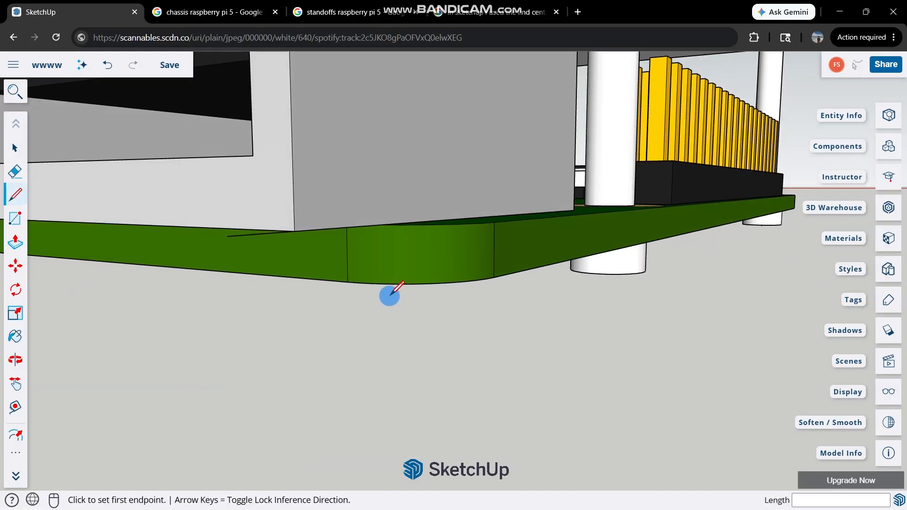
pyautogui.moveTo(316, 293); pyautogui.dragTo(332, 264, button='middle')
pyautogui.click(325, 256)
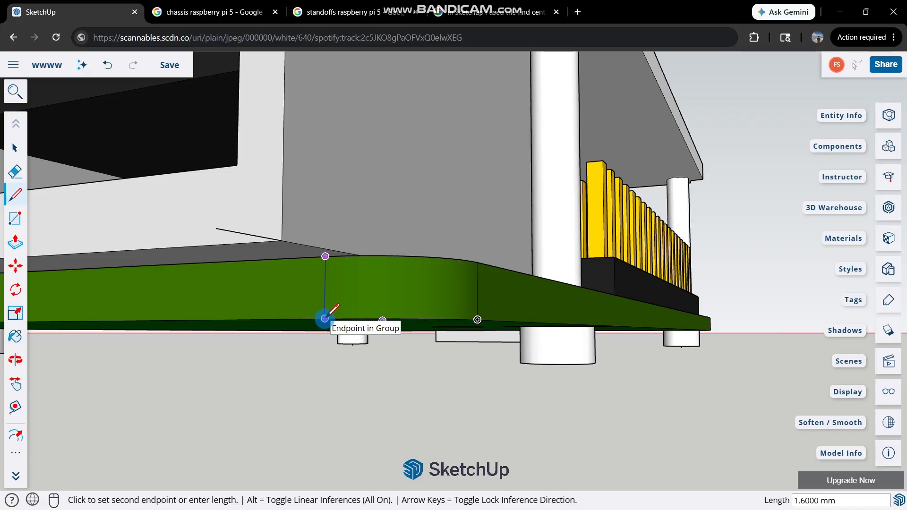
pyautogui.click(325, 319)
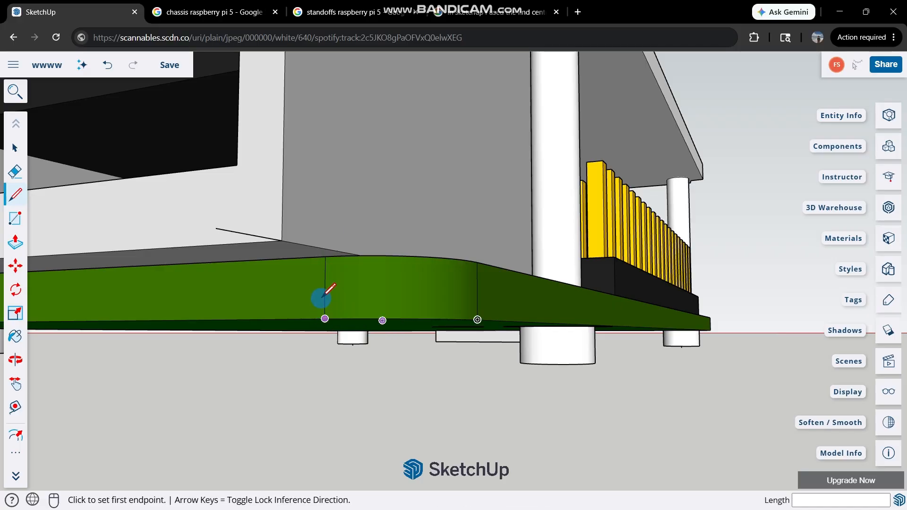
# Draw a vertical line down from the free end of the 2 mm line at the USB block's corner.
pyautogui.click(215, 228)
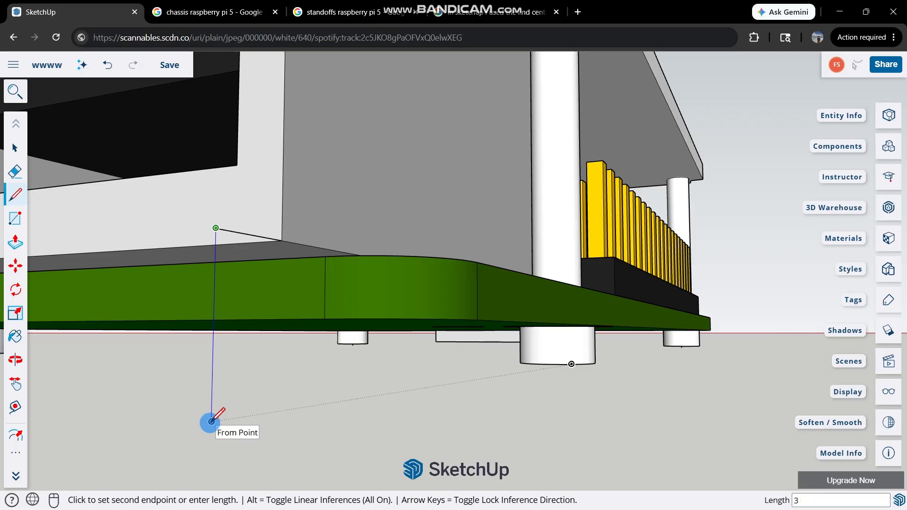
pyautogui.click(211, 422)
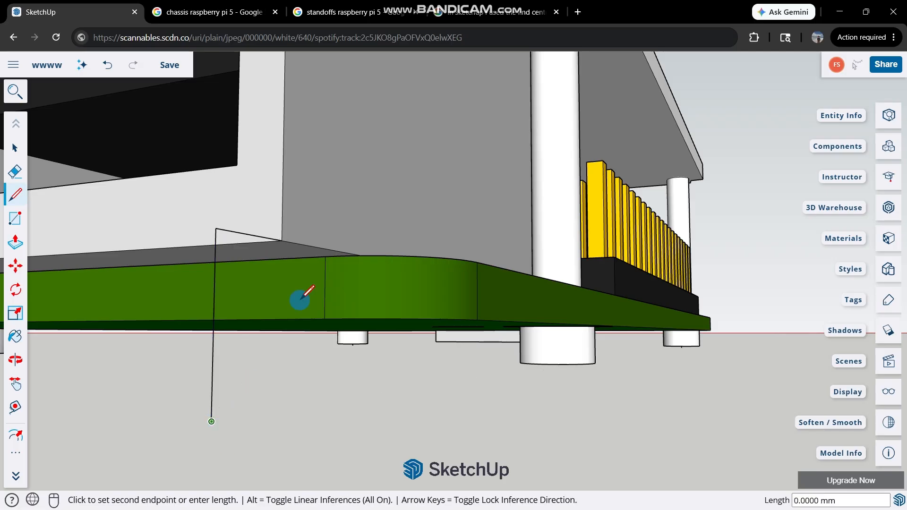
pyautogui.press('space')
# Draw a 2 mm line outward along the red axis from the board's upper edge, where the rounded corner meets the pin-header side.
pyautogui.moveTo(457, 259); pyautogui.dragTo(447, 229, button='middle')
pyautogui.press('l')
pyautogui.moveTo(459, 184); pyautogui.dragTo(472, 77, button='middle')
pyautogui.click(401, 204)
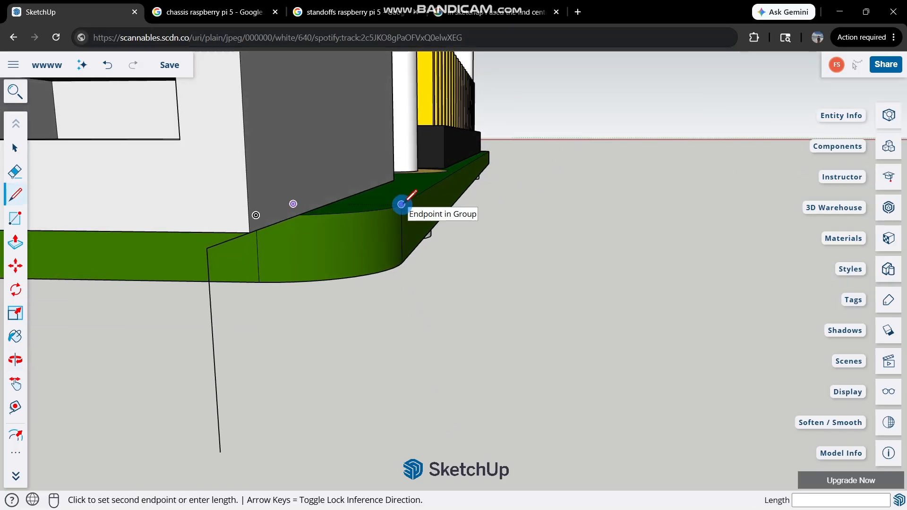
pyautogui.write('2')
pyautogui.press('Return')
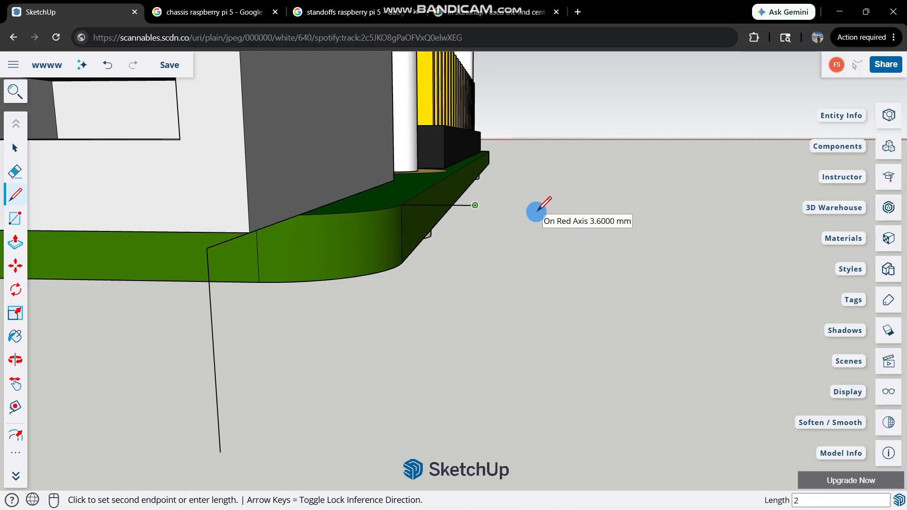
# Draw a line about 8.1 mm long along the green axis from the red-axis line's end, aligned with the first vertical line's upper end.
pyautogui.moveTo(420, 242); pyautogui.dragTo(196, 241, button='middle')
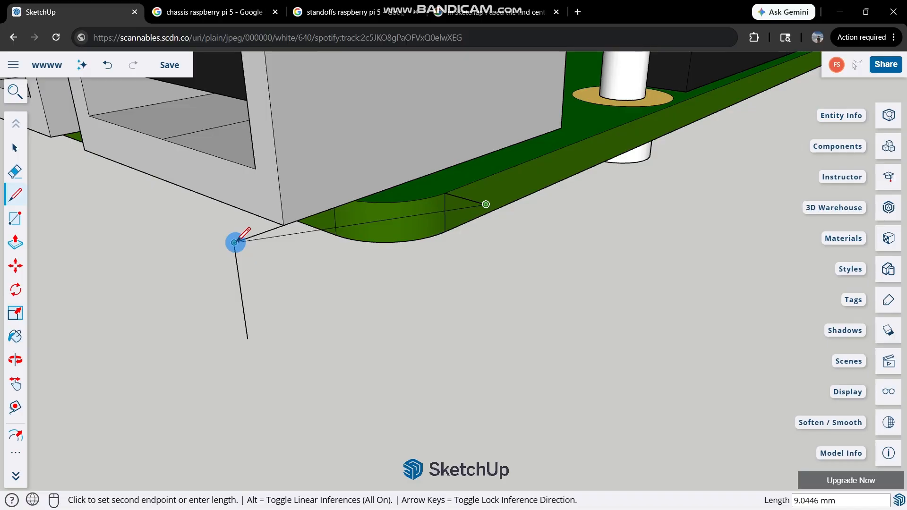
pyautogui.moveTo(356, 278); pyautogui.dragTo(318, 200, button='middle')
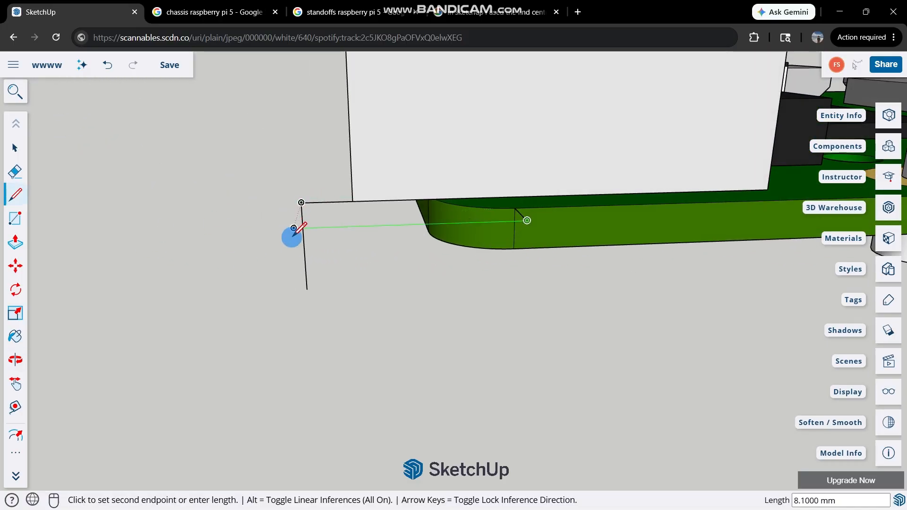
pyautogui.moveTo(405, 198); pyautogui.dragTo(527, 215, button='middle')
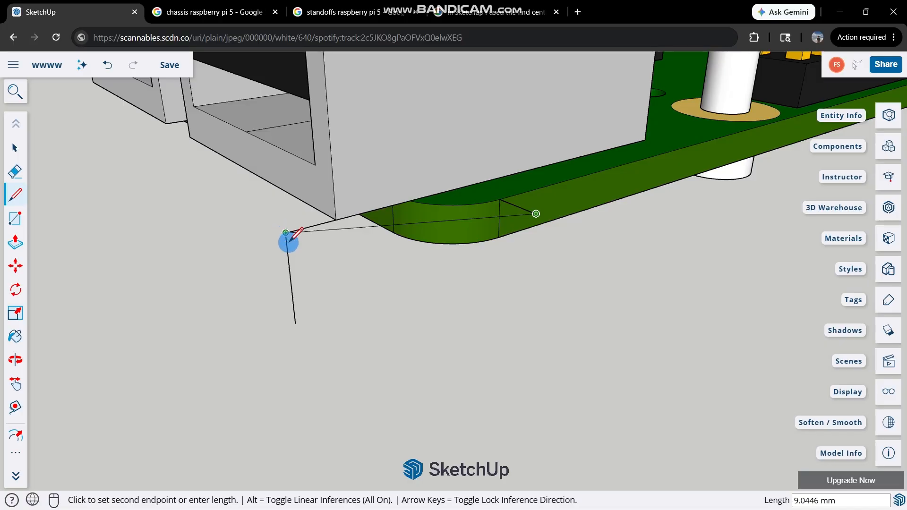
pyautogui.click(345, 271)
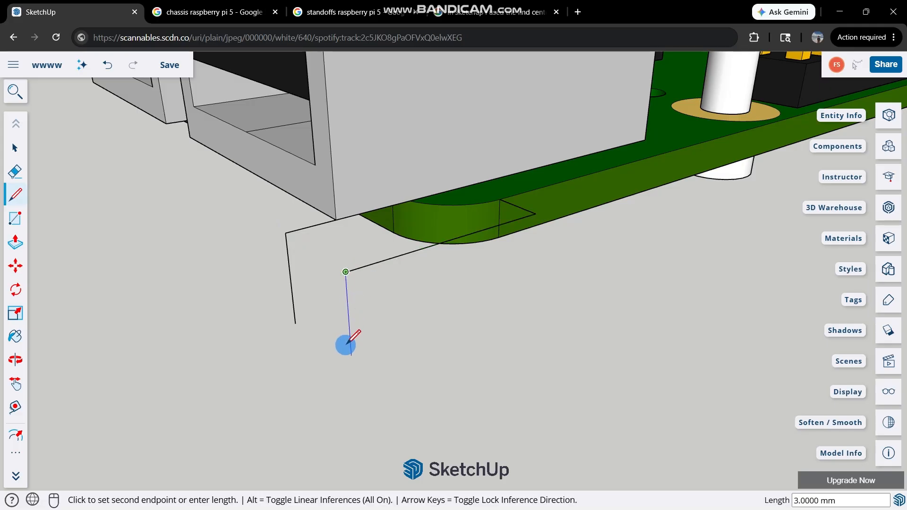
# Draw a second vertical line down from the end of the 8.1 mm line.
pyautogui.moveTo(347, 342); pyautogui.dragTo(271, 292, button='middle')
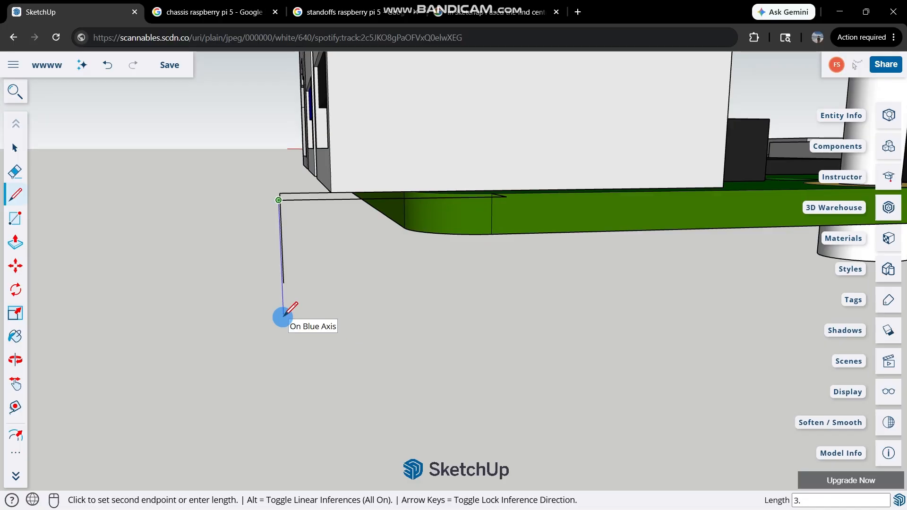
pyautogui.press('Return')
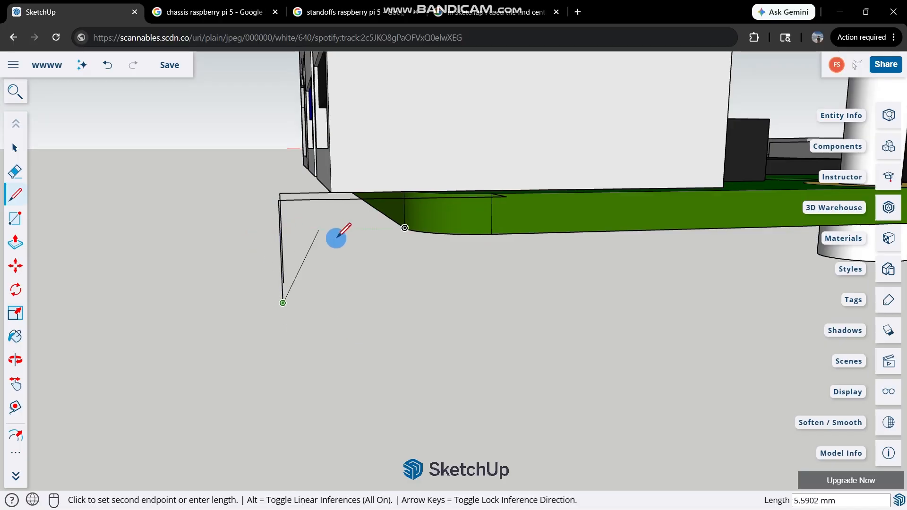
# Delete the helper lines at the USB corner, keeping the outer vertical line and the 2 mm red-axis line.
pyautogui.moveTo(334, 237); pyautogui.dragTo(391, 272, button='middle')
pyautogui.press('space')
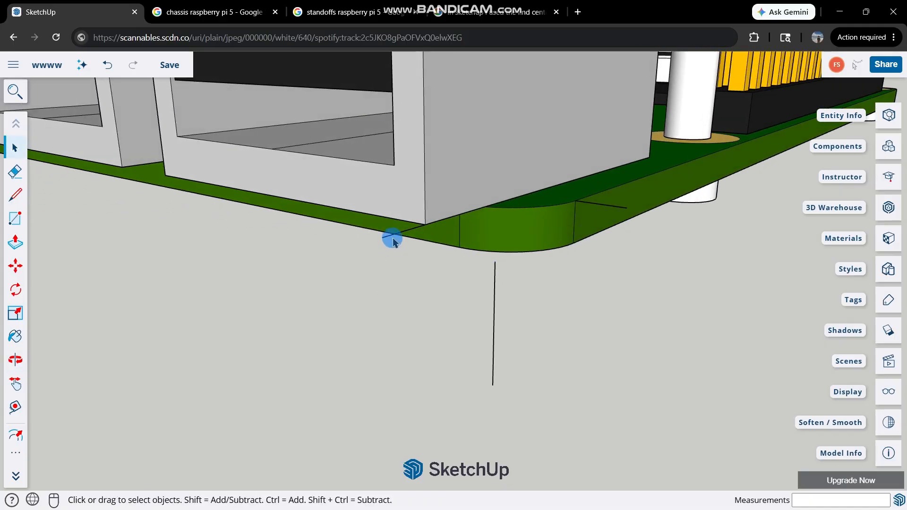
pyautogui.moveTo(391, 237); pyautogui.dragTo(641, 213, button='middle')
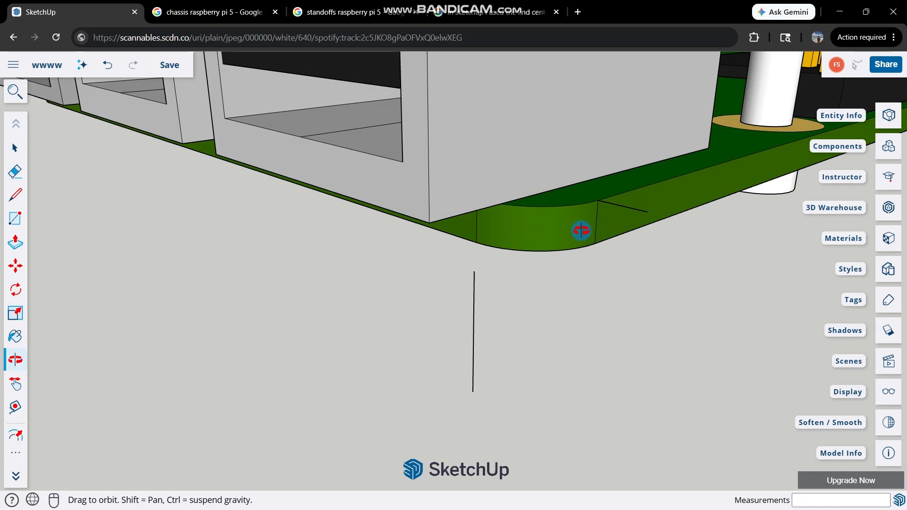
pyautogui.hotkey('alt', 'Tab')
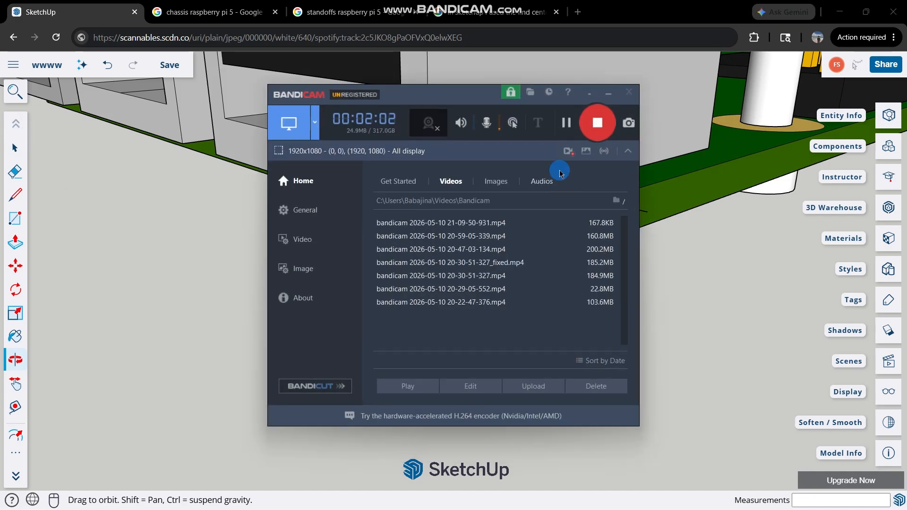
pyautogui.hotkey('alt', 'Tab')
pyautogui.hotkey('alt', 'Tab')
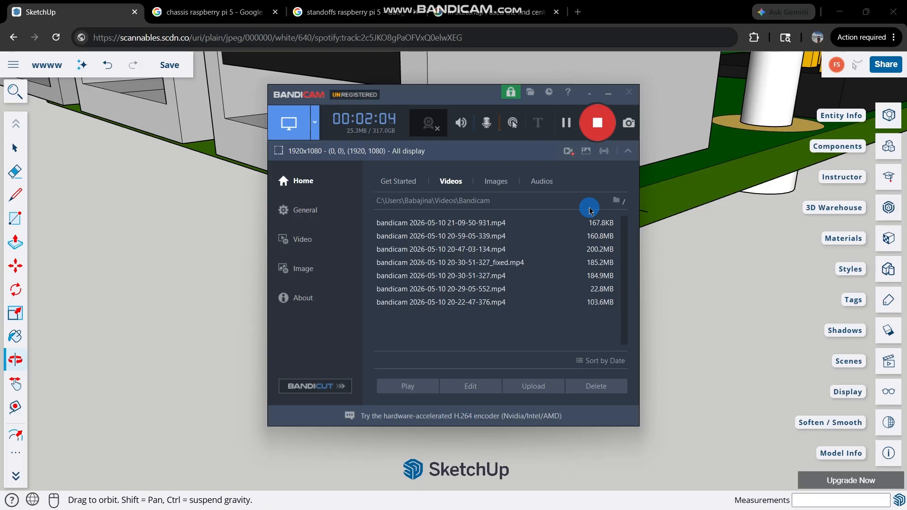
pyautogui.hotkey('alt', 'Tab')
pyautogui.hotkey('alt', 'Tab')
pyautogui.click(568, 122)
pyautogui.click(702, 367)
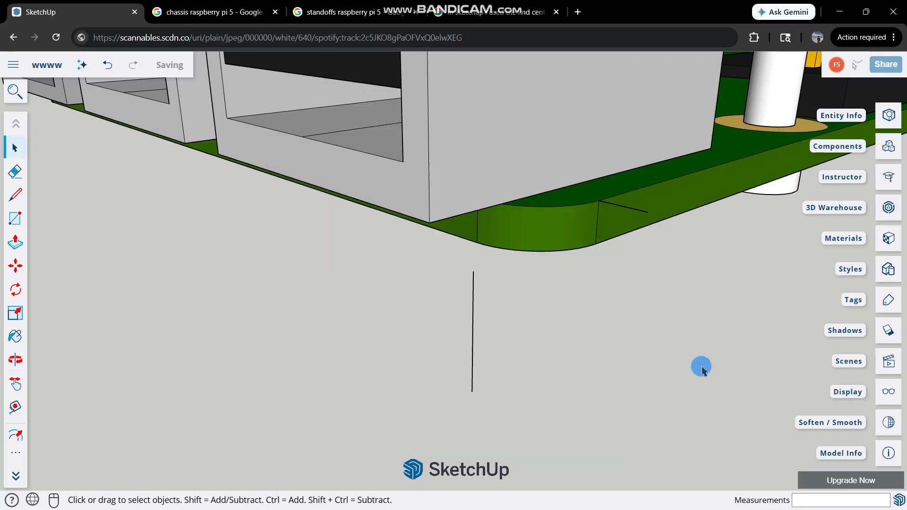
# Delete the remaining 2 mm red-axis line at the board's rounded corner beside the USB ports.
pyautogui.scroll(-3, 492, 211)
pyautogui.scroll(-3, 422, 194)
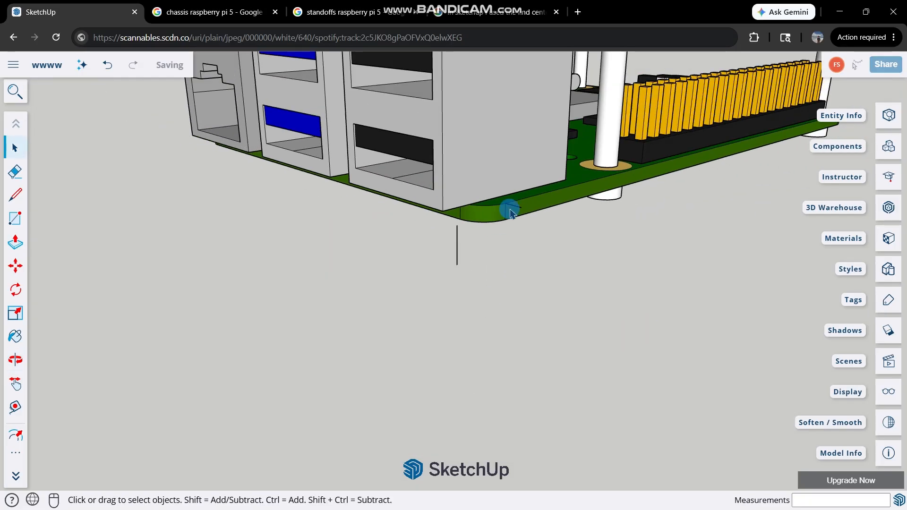
pyautogui.scroll(3, 520, 211)
pyautogui.click(518, 208)
pyautogui.click(513, 203)
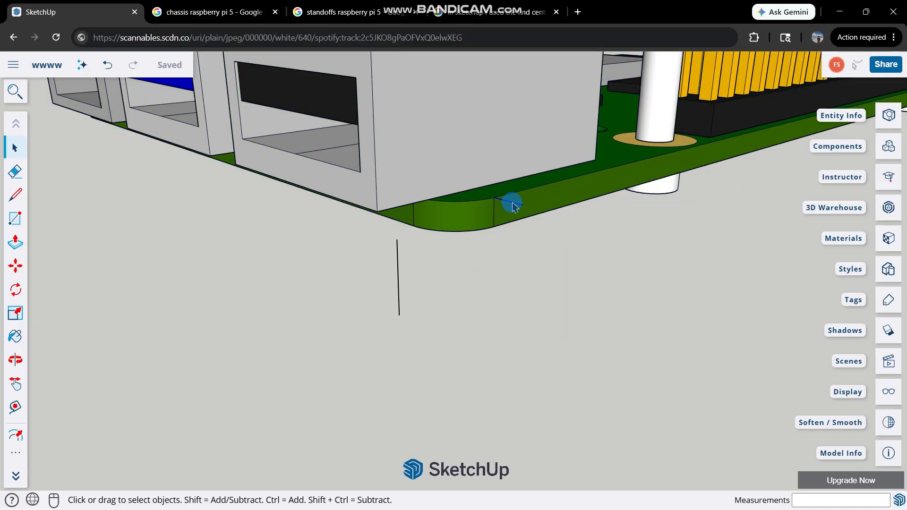
pyautogui.scroll(-5, 468, 222)
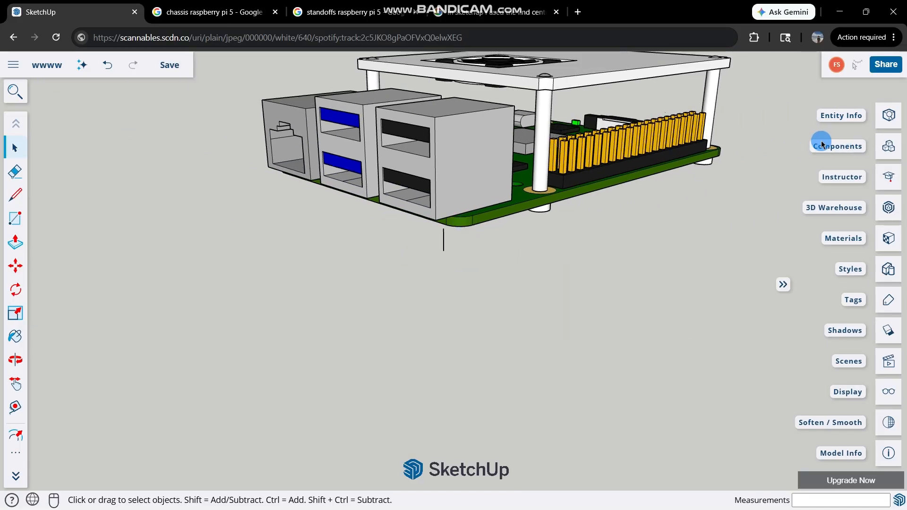
# Draw a 2 mm line outward along the red axis from the lower front edge of the USB-C port.
pyautogui.scroll(2, 736, 141)
pyautogui.moveTo(740, 140); pyautogui.dragTo(340, 169, button='middle')
pyautogui.scroll(-3, 340, 169)
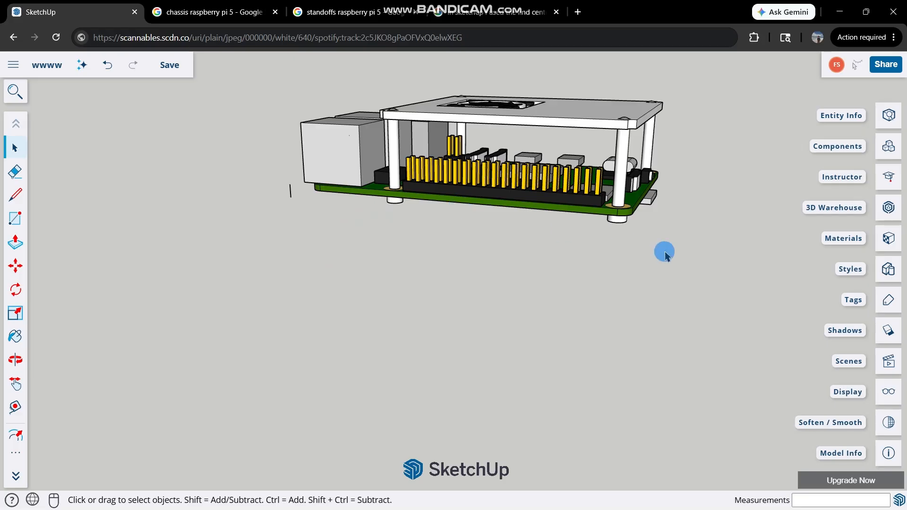
pyautogui.scroll(3, 662, 250)
pyautogui.scroll(1, 652, 146)
pyautogui.moveTo(653, 146); pyautogui.dragTo(203, 146, button='middle')
pyautogui.scroll(3, 567, 158)
pyautogui.scroll(2, 646, 140)
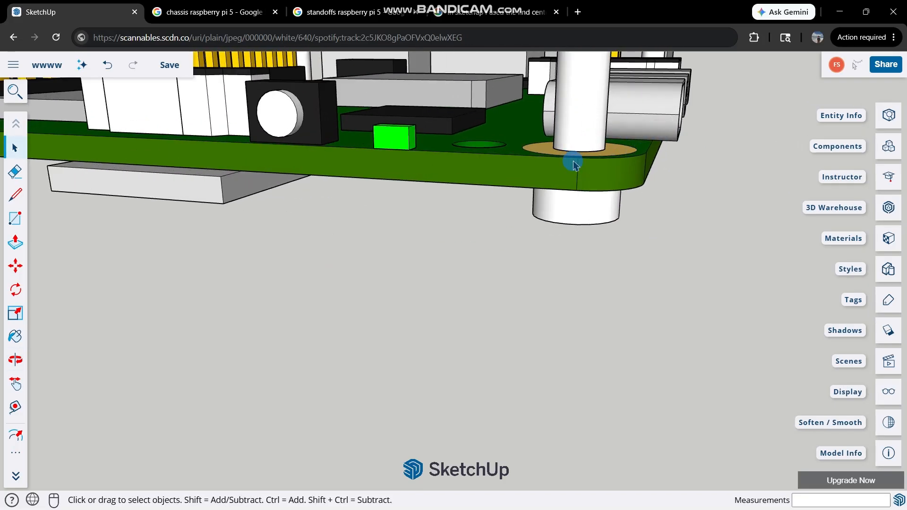
pyautogui.press('l')
pyautogui.scroll(1, 574, 159)
pyautogui.moveTo(578, 162); pyautogui.dragTo(446, 169, button='middle')
pyautogui.scroll(-4, 445, 168)
pyautogui.moveTo(574, 159); pyautogui.dragTo(772, 116, button='middle')
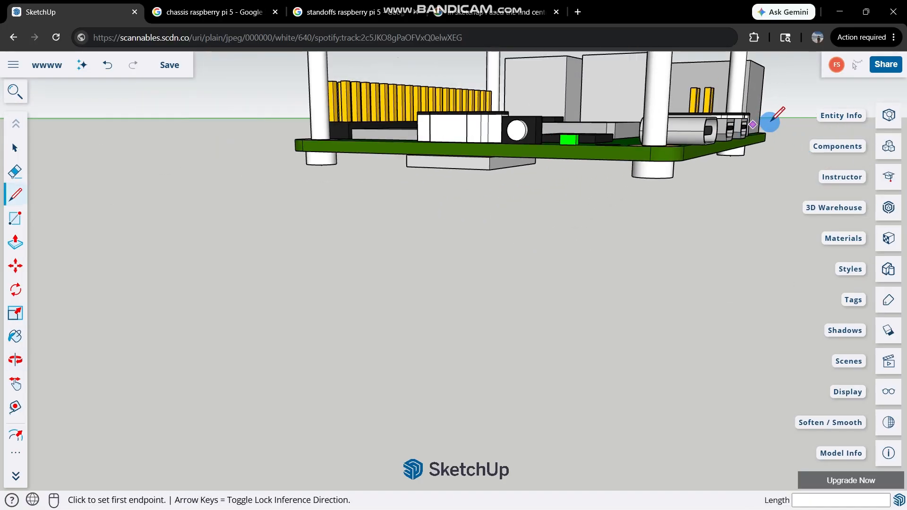
pyautogui.scroll(3, 631, 156)
pyautogui.moveTo(631, 155); pyautogui.dragTo(551, 176, button='middle')
pyautogui.scroll(2, 550, 176)
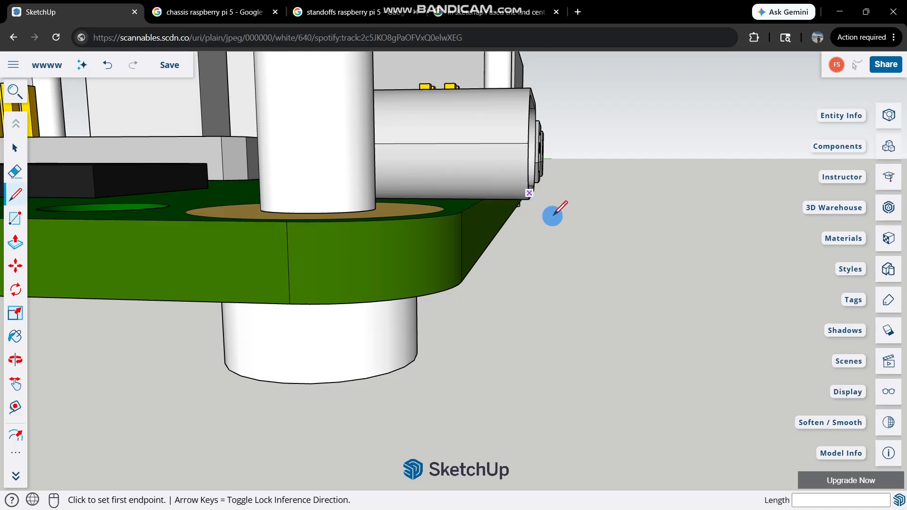
pyautogui.moveTo(553, 215); pyautogui.dragTo(566, 254, button='middle')
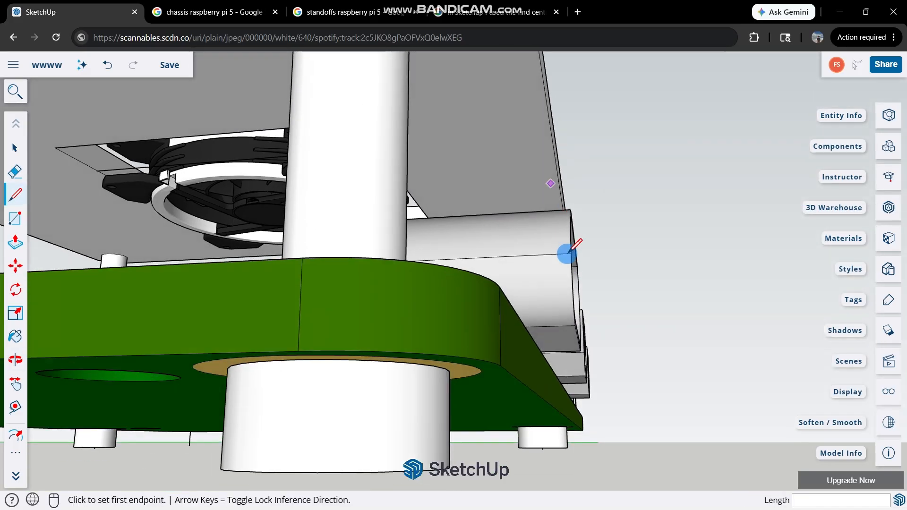
pyautogui.moveTo(575, 321); pyautogui.dragTo(494, 402, button='middle')
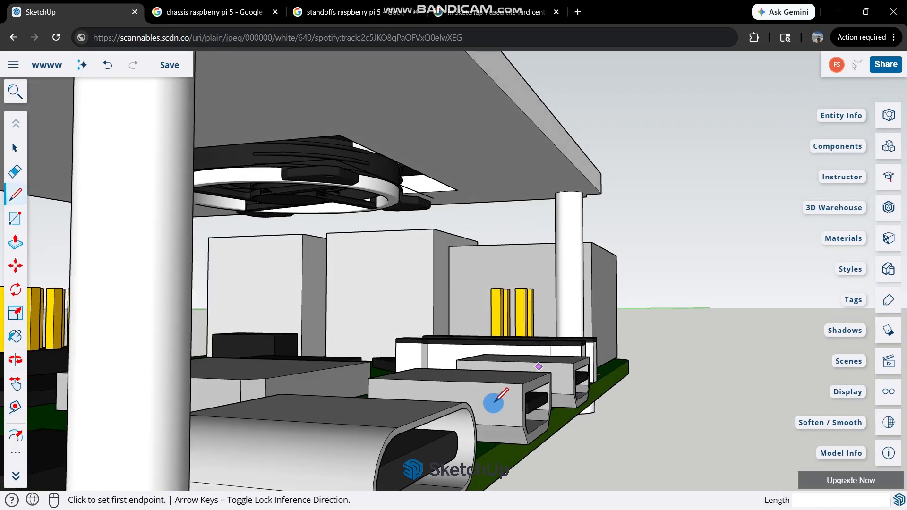
pyautogui.scroll(-3, 477, 472)
pyautogui.scroll(1, 472, 474)
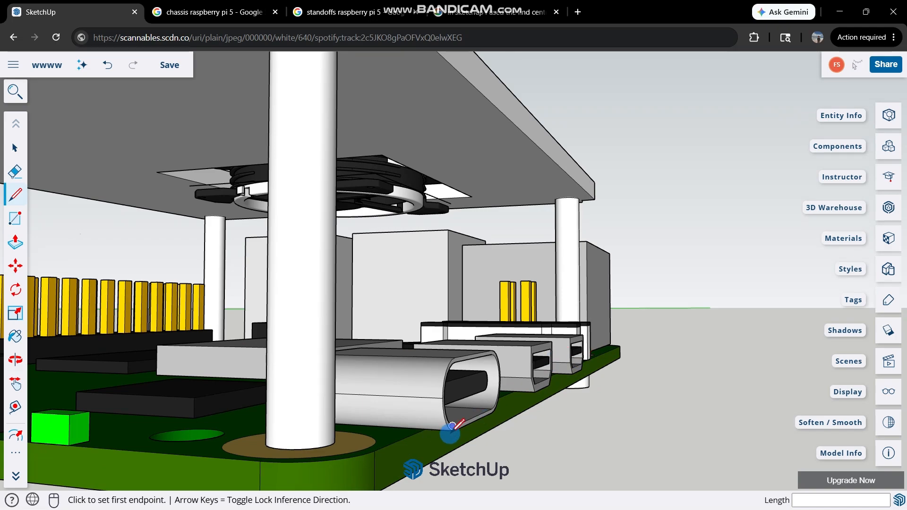
pyautogui.scroll(5, 454, 430)
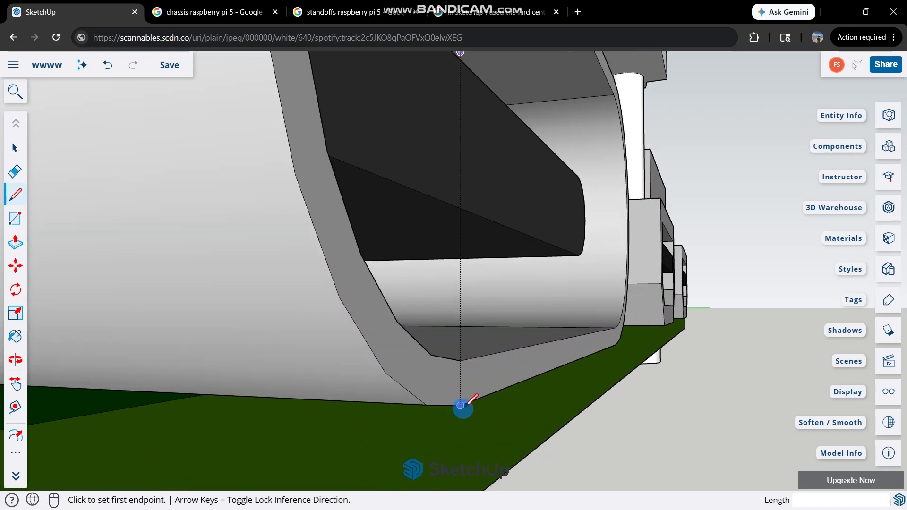
pyautogui.click(460, 405)
pyautogui.scroll(-4, 461, 405)
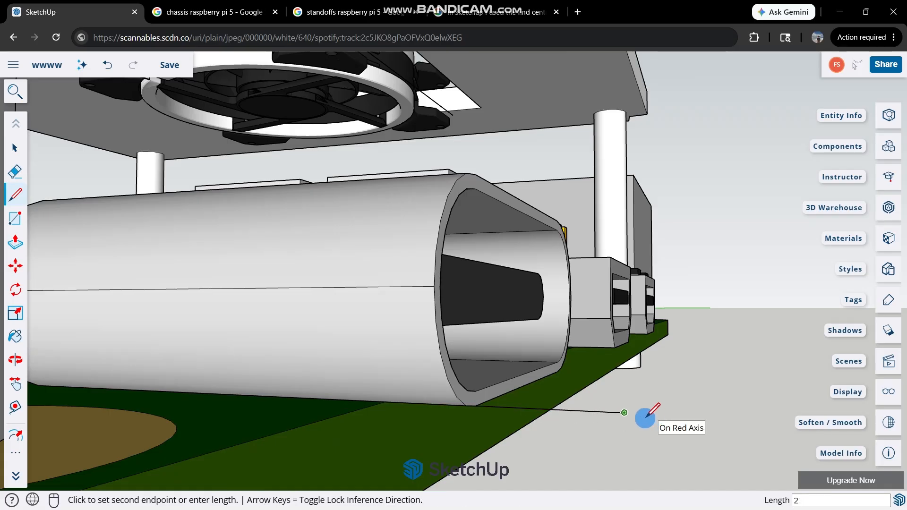
# Draw a 3.6 mm vertical line down from the outer end of the 2 mm line.
pyautogui.scroll(-6, 643, 417)
pyautogui.moveTo(622, 369); pyautogui.dragTo(603, 358, button='middle')
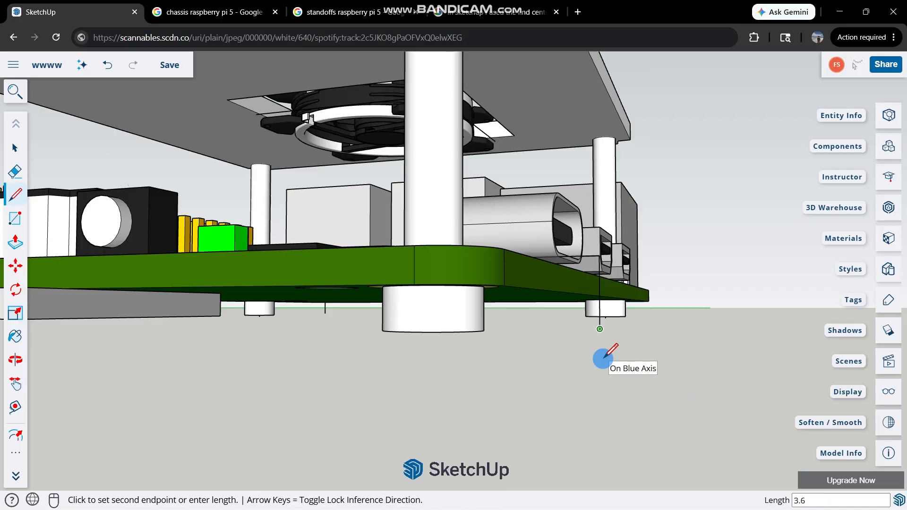
pyautogui.click(603, 357)
pyautogui.press('space')
# Try to draw a 2 mm line along the red axis from the board's upper edge at the rounded corner beside the USB-C port.
pyautogui.moveTo(515, 250)
pyautogui.mouseDown(button='middle')
pyautogui.moveTo(532, 249)
pyautogui.moveTo(474, 260)
pyautogui.moveTo(538, 274)
pyautogui.moveTo(652, 378)
pyautogui.moveTo(654, 325)
pyautogui.mouseUp(button='middle')
pyautogui.press('l')
pyautogui.click(466, 259)
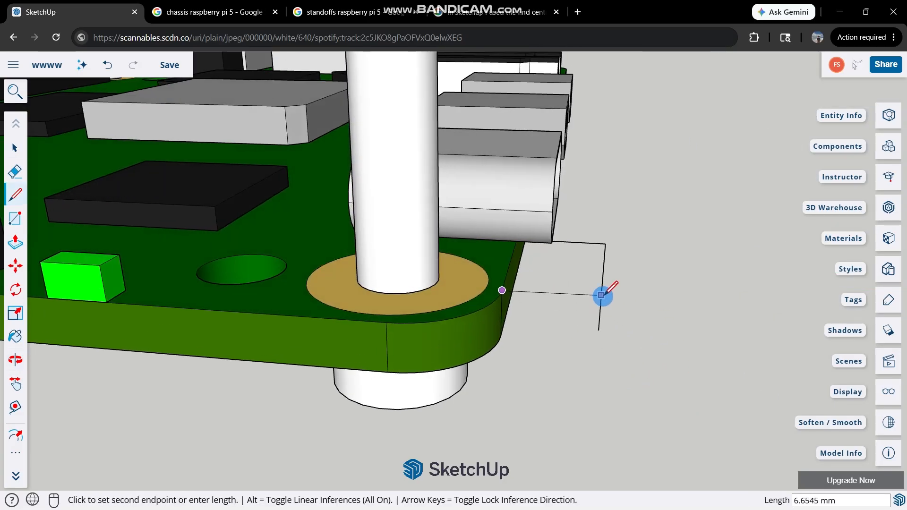
pyautogui.moveTo(597, 306); pyautogui.dragTo(443, 363, button='middle')
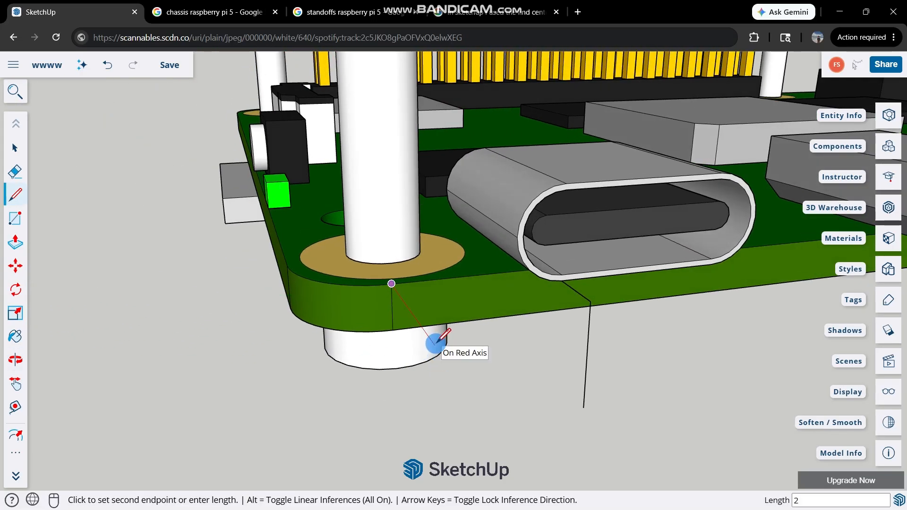
pyautogui.press('Return')
pyautogui.hotkey('ctrl', 'z')
# Draw a 3.6 mm vertical line down from the board's lower edge where the rounded corner meets the USB-C side.
pyautogui.scroll(1, 413, 328)
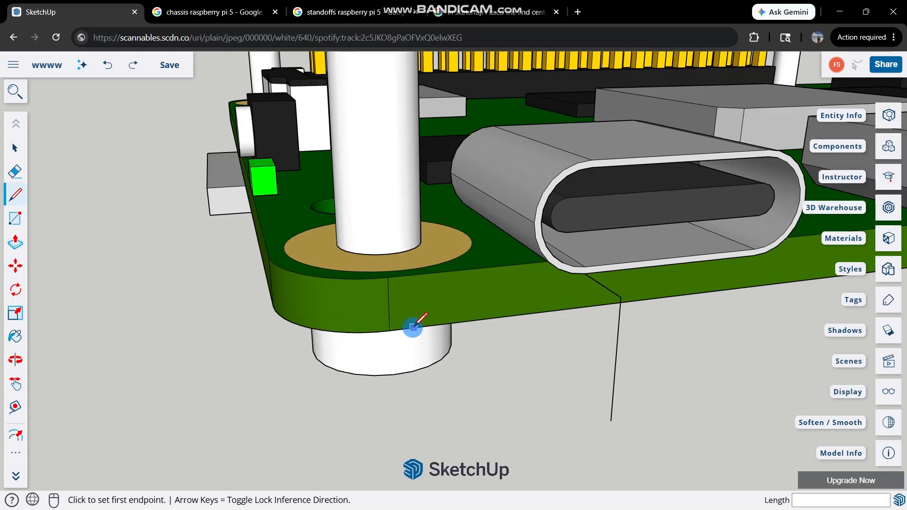
pyautogui.moveTo(413, 327); pyautogui.dragTo(332, 360, button='middle')
pyautogui.click(378, 353)
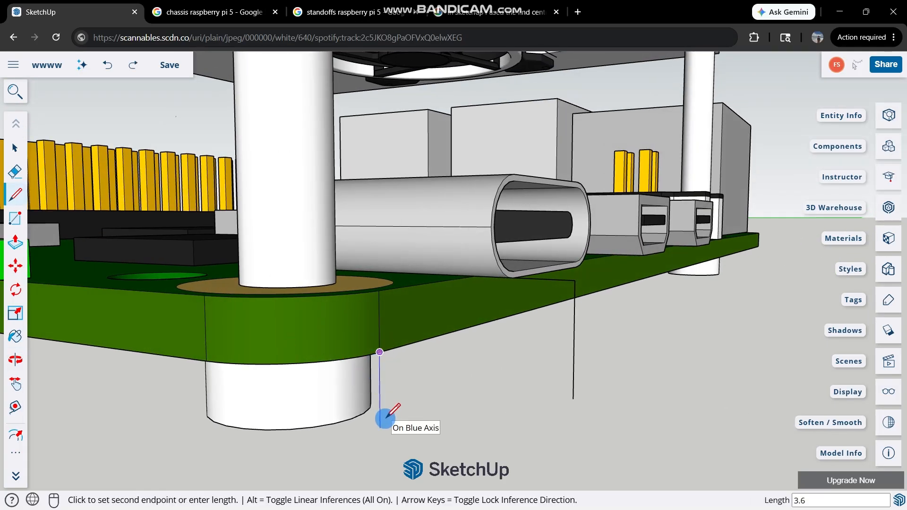
pyautogui.write('3.6')
pyautogui.press('Return')
pyautogui.moveTo(391, 358); pyautogui.dragTo(363, 428, button='middle')
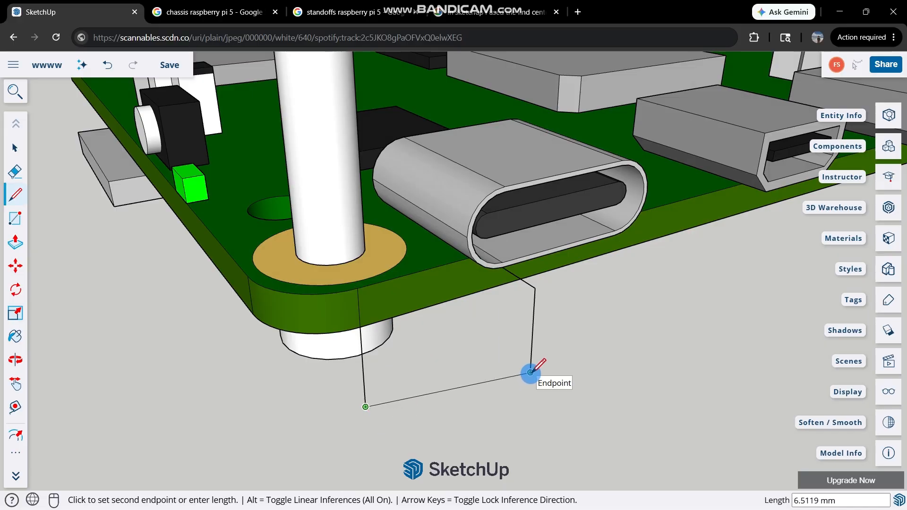
pyautogui.press('space')
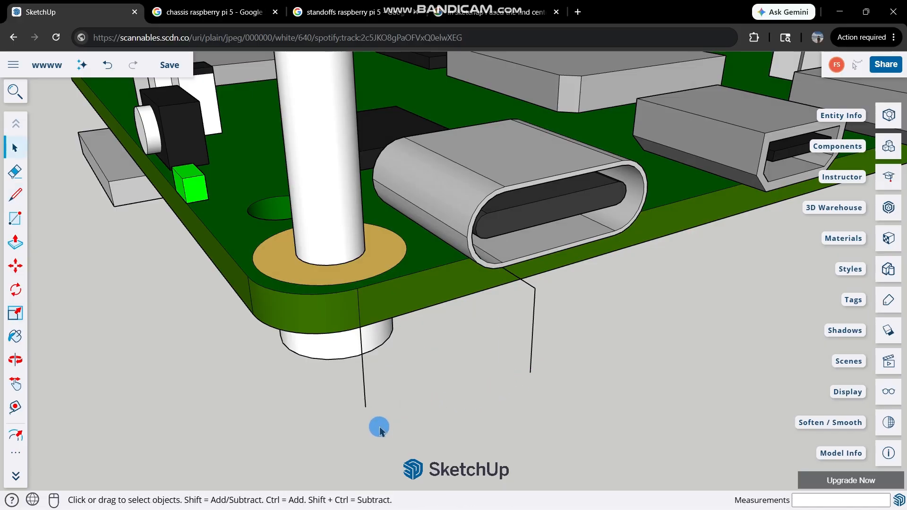
# Draw a green-axis line from the 2 mm line's outer end to opposite the rounded corner, and connect it to the board's upper edge.
pyautogui.press('l')
pyautogui.click(535, 288)
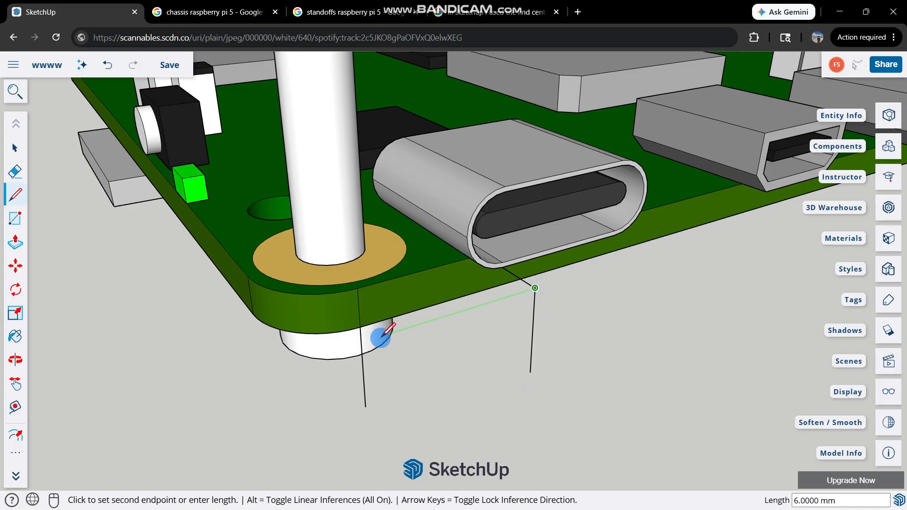
pyautogui.click(402, 328)
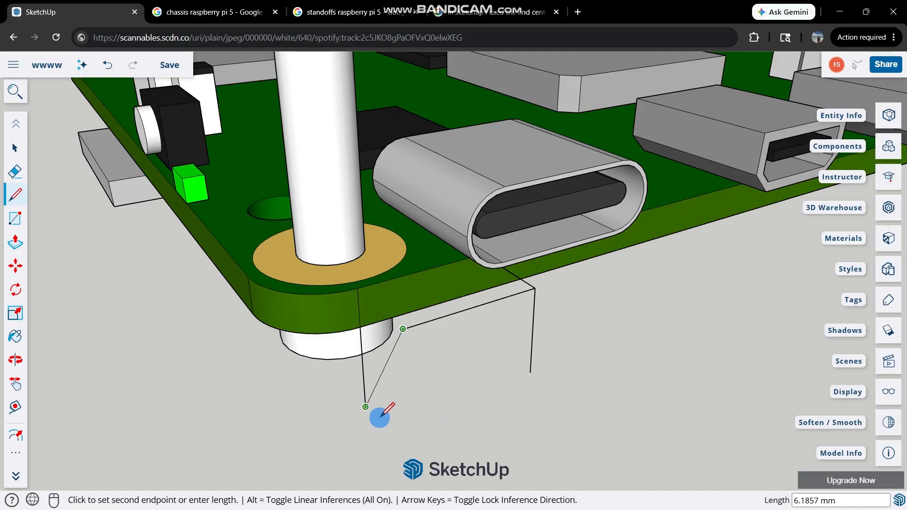
pyautogui.press('space')
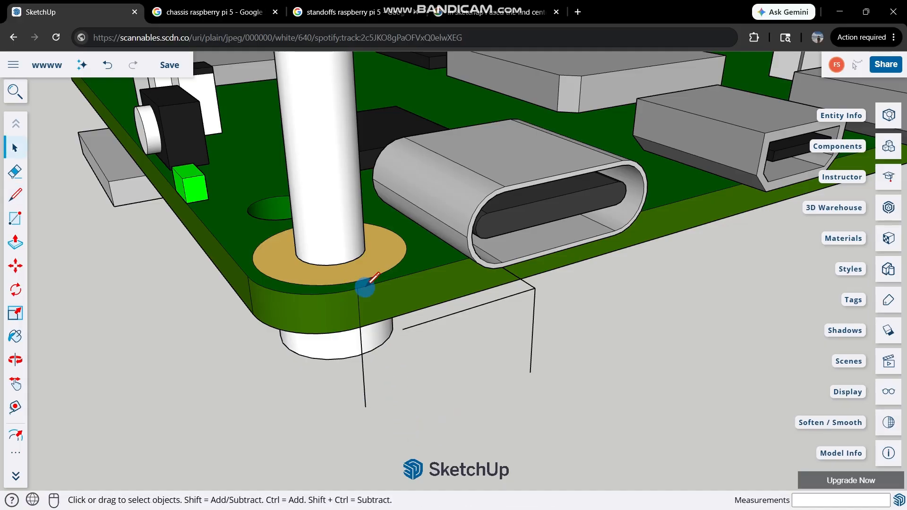
pyautogui.press('l')
pyautogui.click(357, 288)
pyautogui.press('space')
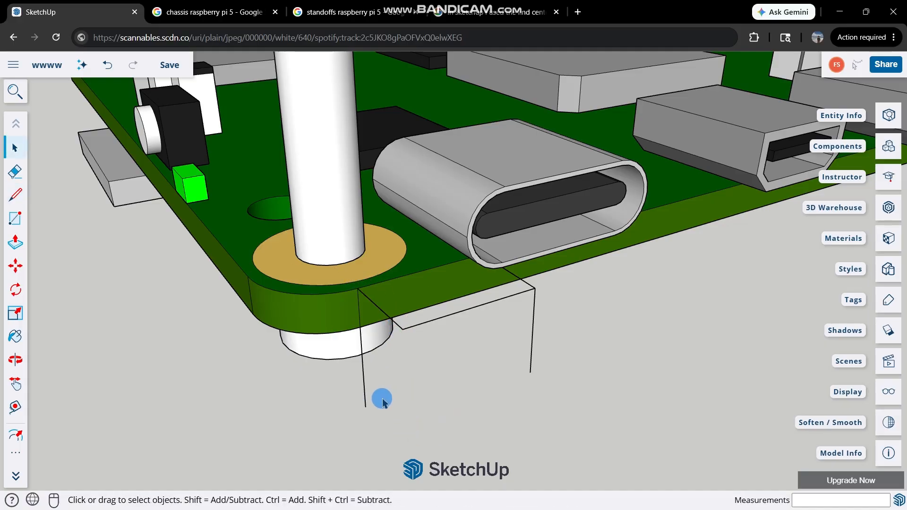
# Draw a line outward from the lower end of the corner's vertical line, ending directly below the outer corner of the upper helper lines.
pyautogui.press('l')
pyautogui.click(365, 407)
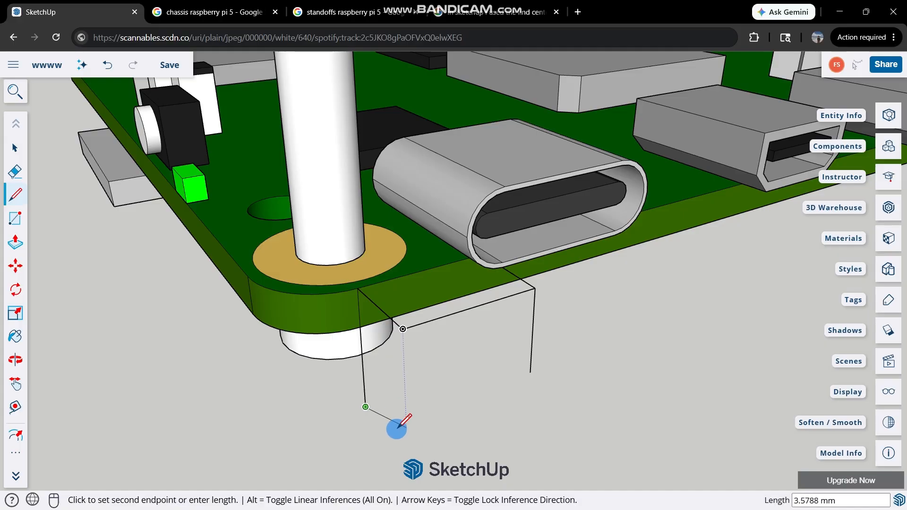
pyautogui.moveTo(397, 429); pyautogui.dragTo(489, 292, button='middle')
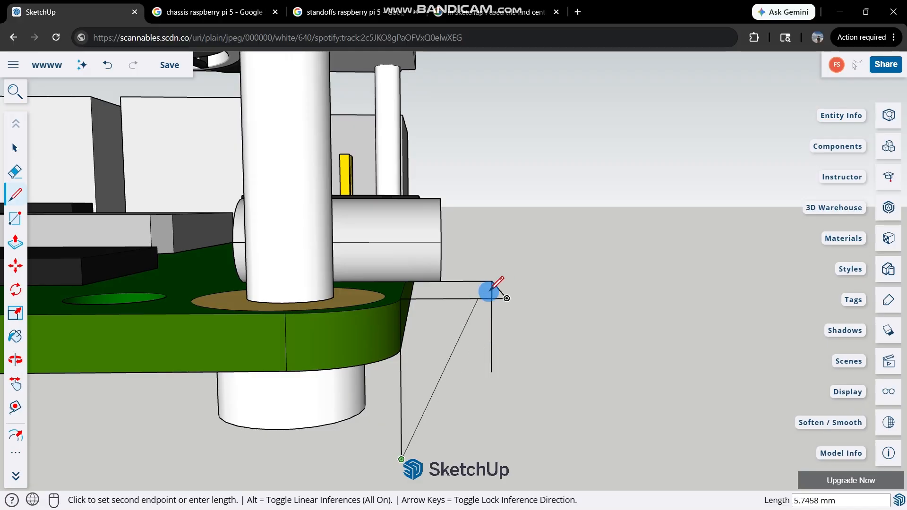
pyautogui.scroll(-1, 491, 293)
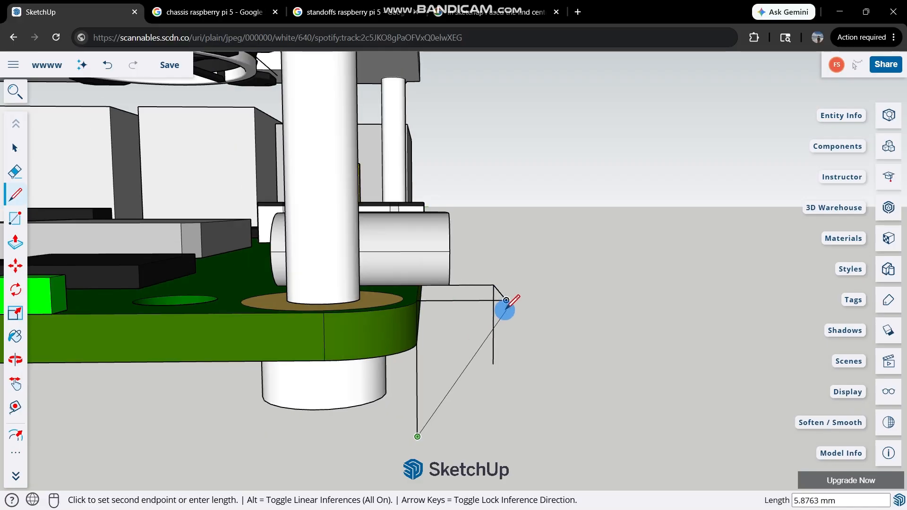
pyautogui.click(504, 436)
pyautogui.moveTo(542, 345); pyautogui.dragTo(412, 375, button='middle')
pyautogui.press('space')
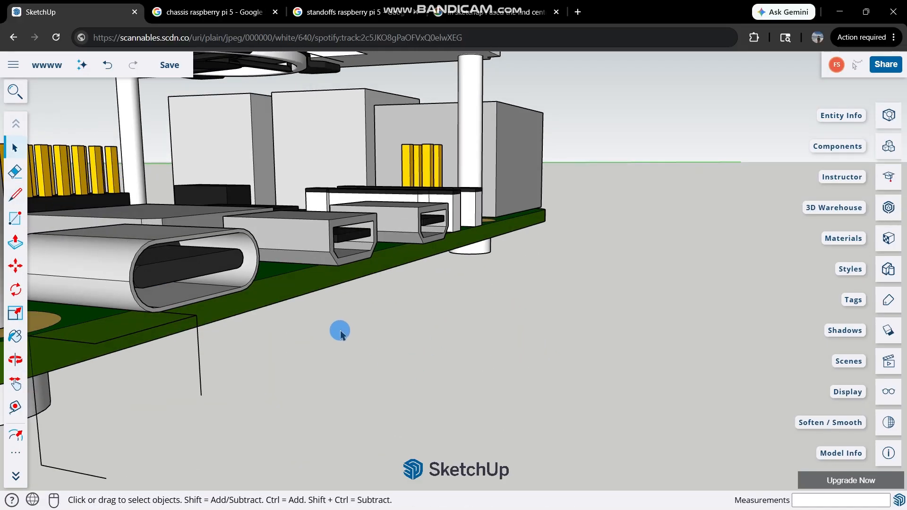
# Delete the helper lines beside the USB-C port, keeping the short outward line below the board's corner.
pyautogui.scroll(-2, 401, 329)
pyautogui.scroll(3, 181, 361)
pyautogui.click(200, 308)
pyautogui.click(204, 310)
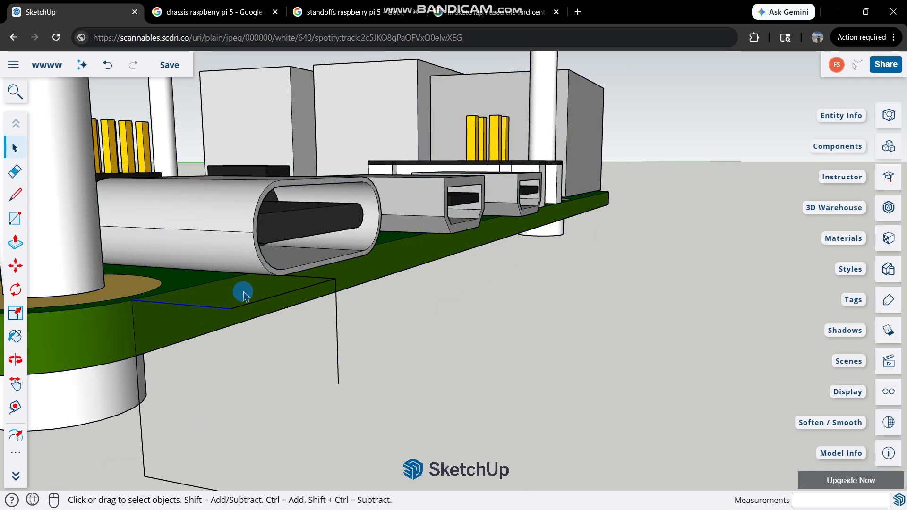
pyautogui.moveTo(243, 292); pyautogui.dragTo(278, 317, button='middle')
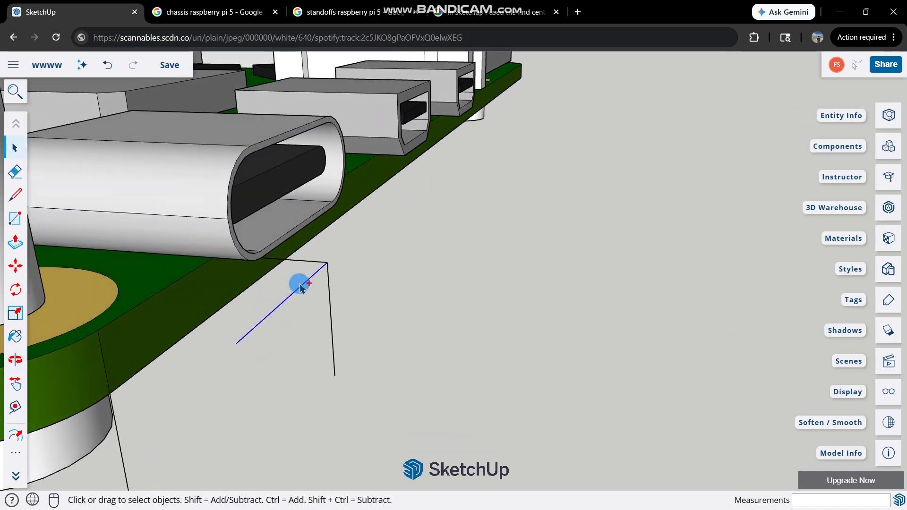
pyautogui.click(312, 264)
pyautogui.press('Delete')
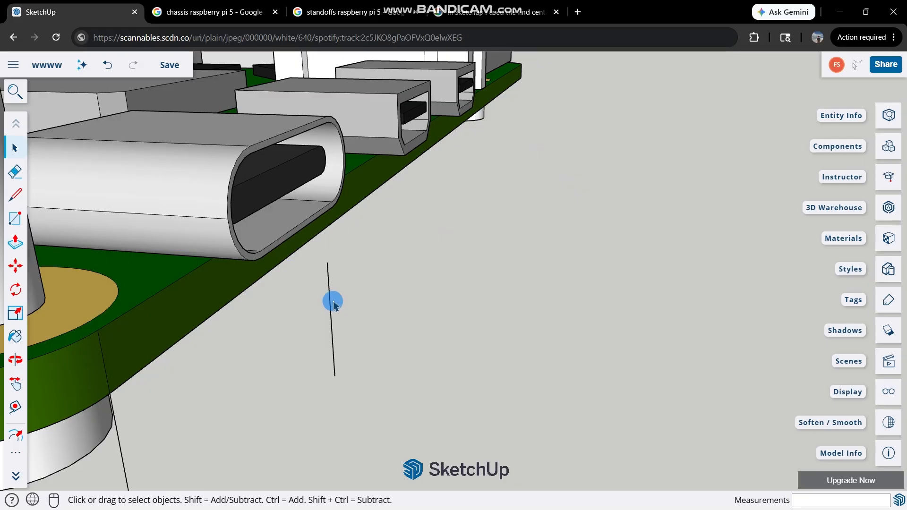
pyautogui.scroll(-2, 331, 307)
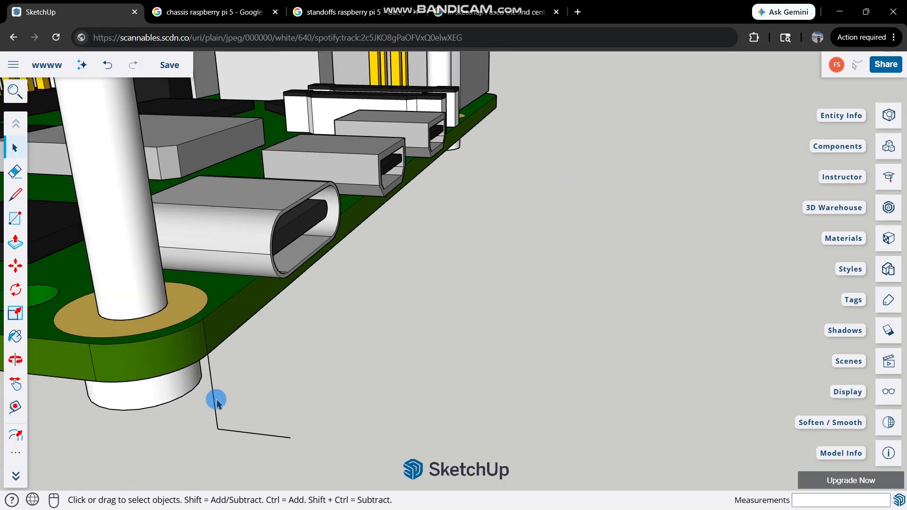
# Draw a 2 mm line along the green axis, outward from the outer corner of the microSD card beneath the board.
pyautogui.press('l')
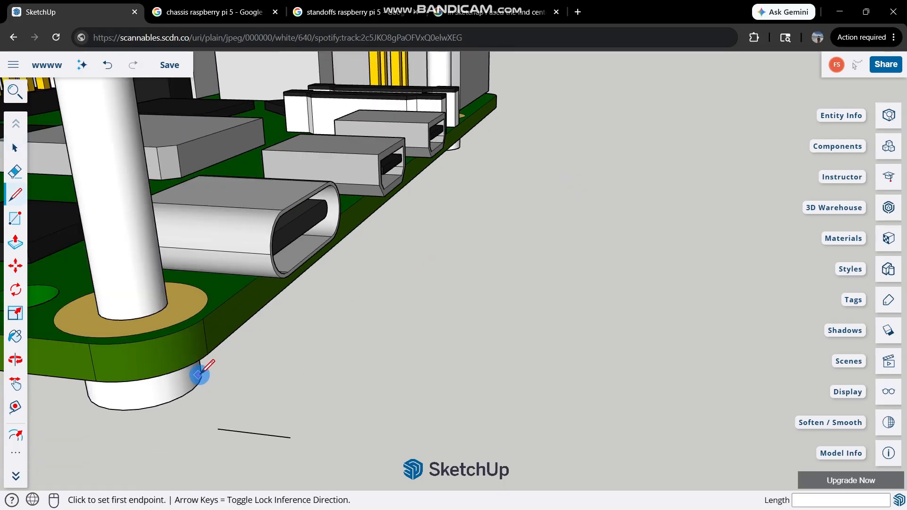
pyautogui.moveTo(200, 371); pyautogui.dragTo(232, 327, button='middle')
pyautogui.scroll(-3, 232, 327)
pyautogui.scroll(9, 61, 247)
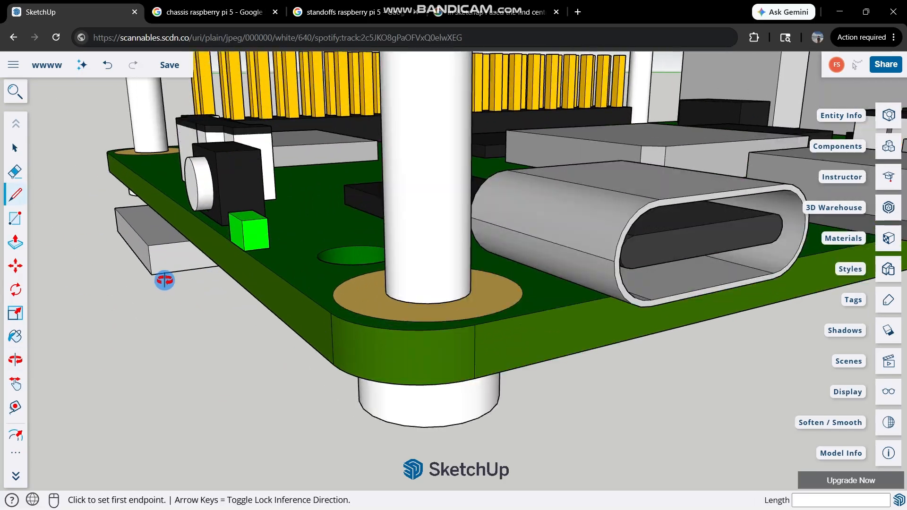
pyautogui.moveTo(165, 283); pyautogui.dragTo(193, 268, button='middle')
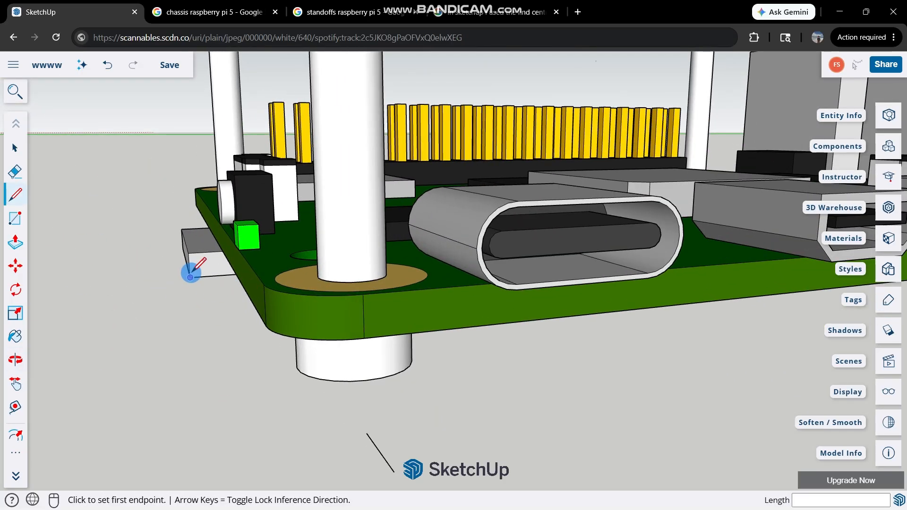
pyautogui.click(190, 277)
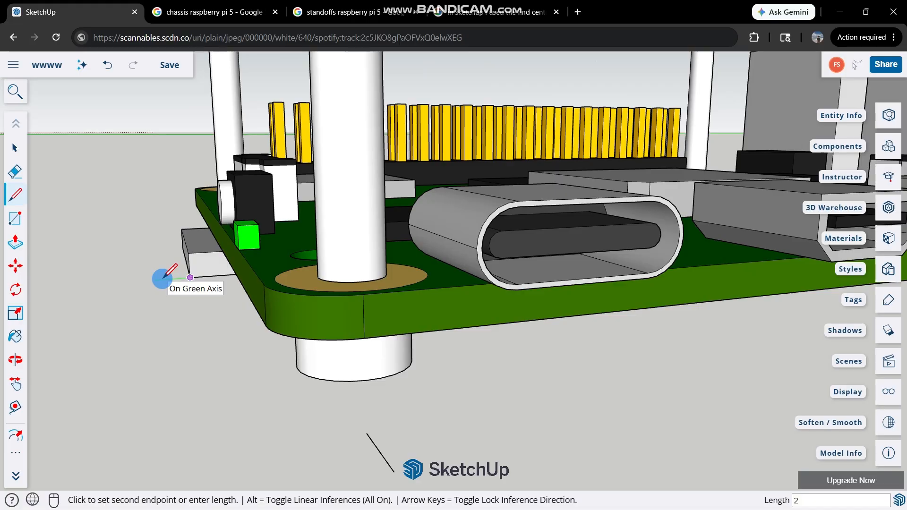
pyautogui.press('Escape')
pyautogui.scroll(6, 197, 267)
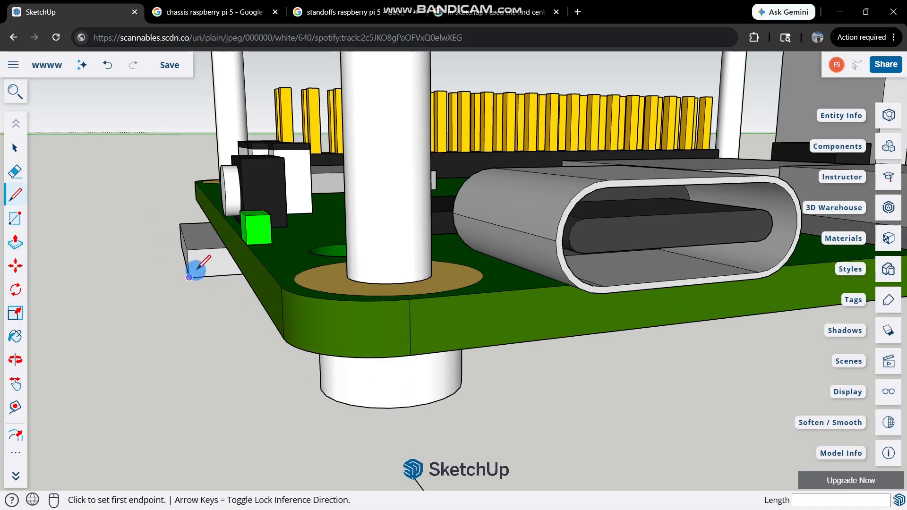
pyautogui.moveTo(197, 267); pyautogui.dragTo(388, 210, button='middle')
pyautogui.click(182, 249)
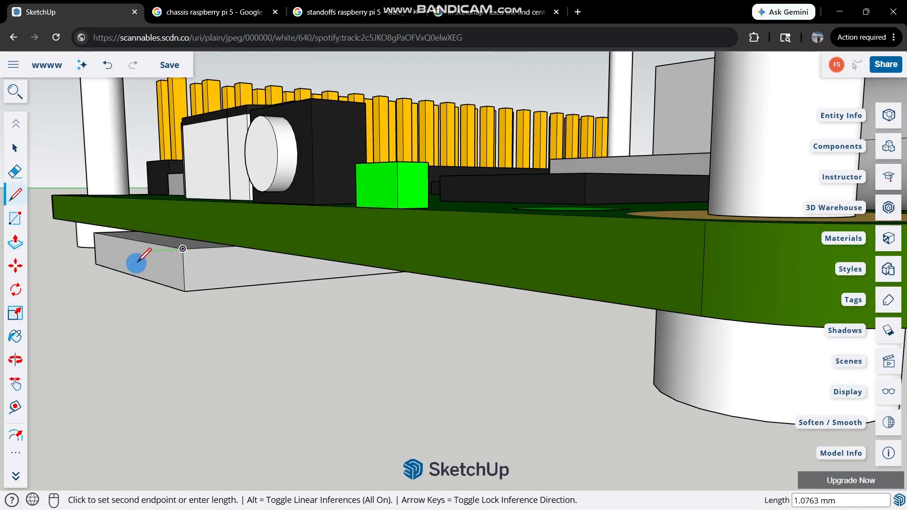
pyautogui.press('Return')
pyautogui.scroll(4, 294, 185)
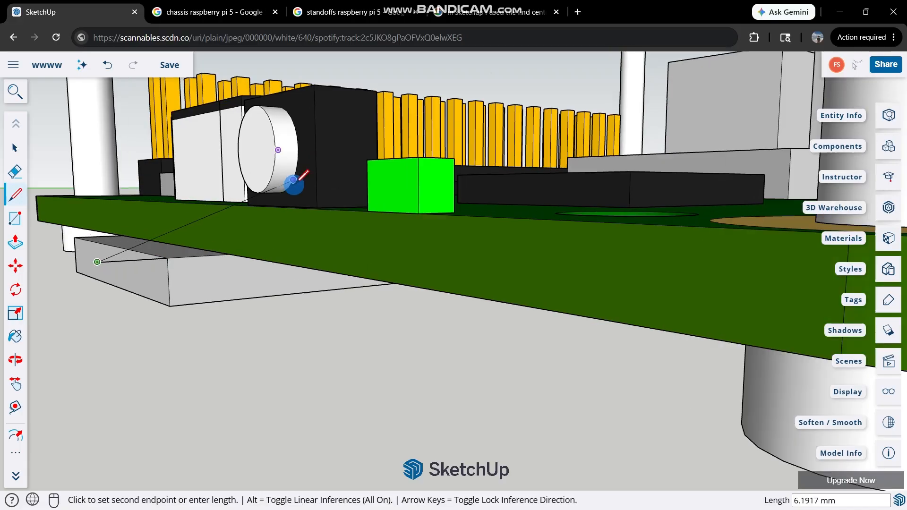
pyautogui.moveTo(189, 304)
pyautogui.mouseDown(button='middle')
pyautogui.moveTo(289, 228)
pyautogui.moveTo(255, 243)
pyautogui.moveTo(174, 310)
pyautogui.mouseUp(button='middle')
pyautogui.press('space')
# Measure the thickness of the board's edge above the microSD card.
pyautogui.press('l')
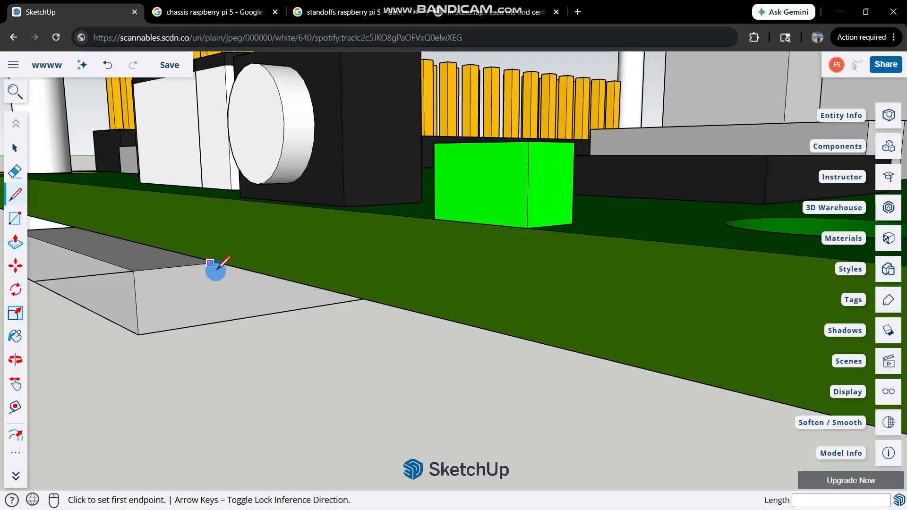
pyautogui.scroll(-3, 217, 263)
pyautogui.scroll(3, 143, 282)
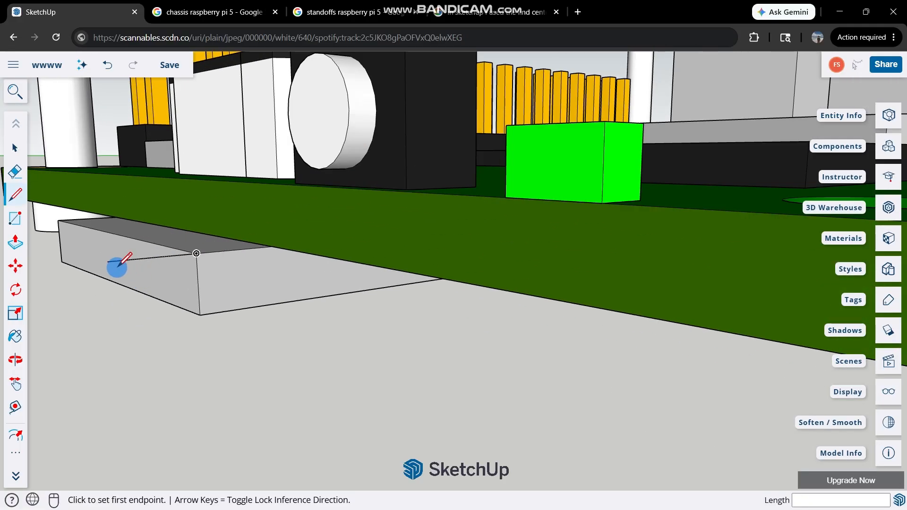
pyautogui.click(108, 261)
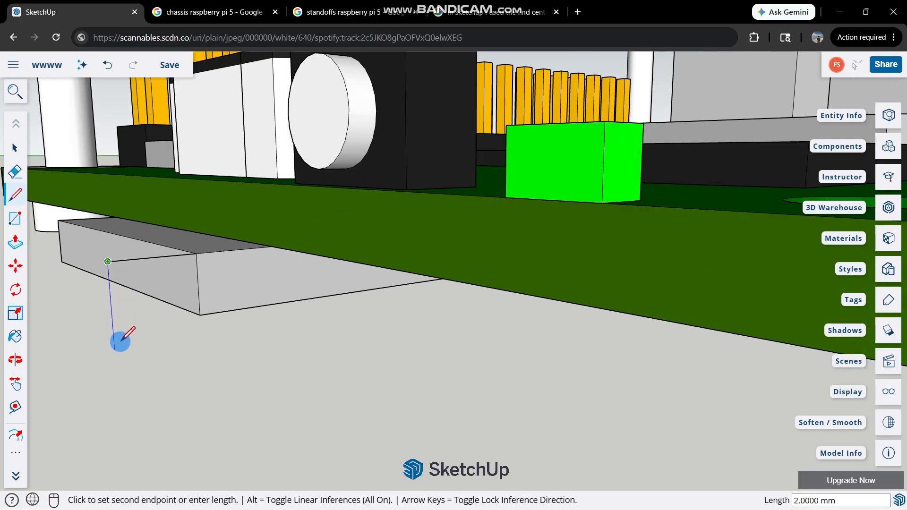
pyautogui.press('space')
pyautogui.press('l')
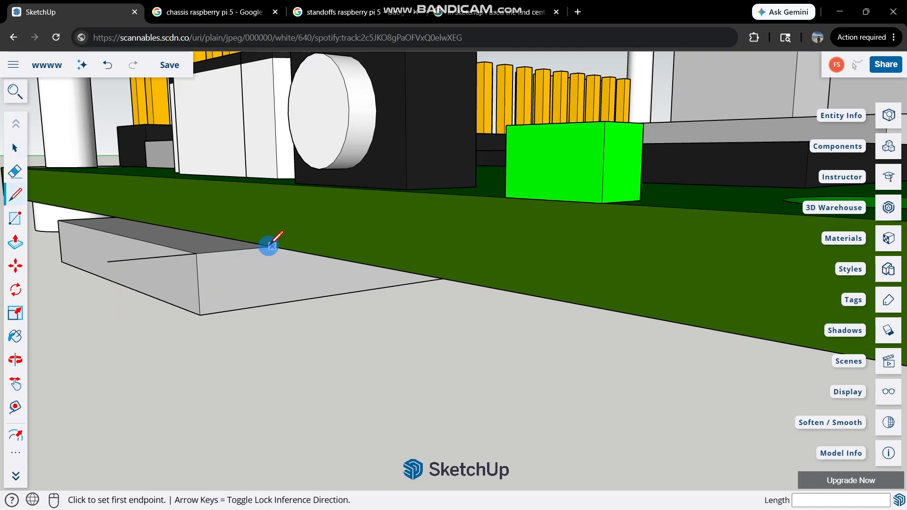
pyautogui.click(272, 246)
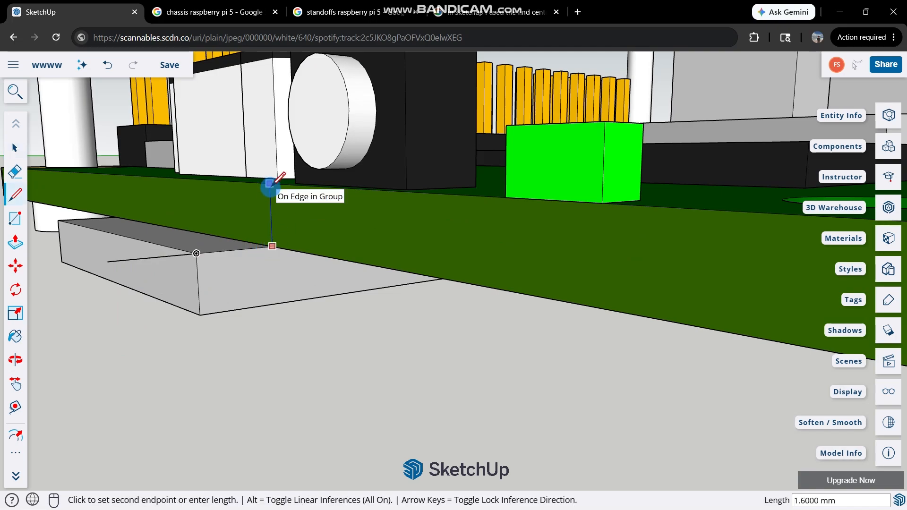
pyautogui.press('Escape')
# Draw a 2 mm vertical line down from the outer end of the line beside the microSD card.
pyautogui.scroll(-3, 227, 231)
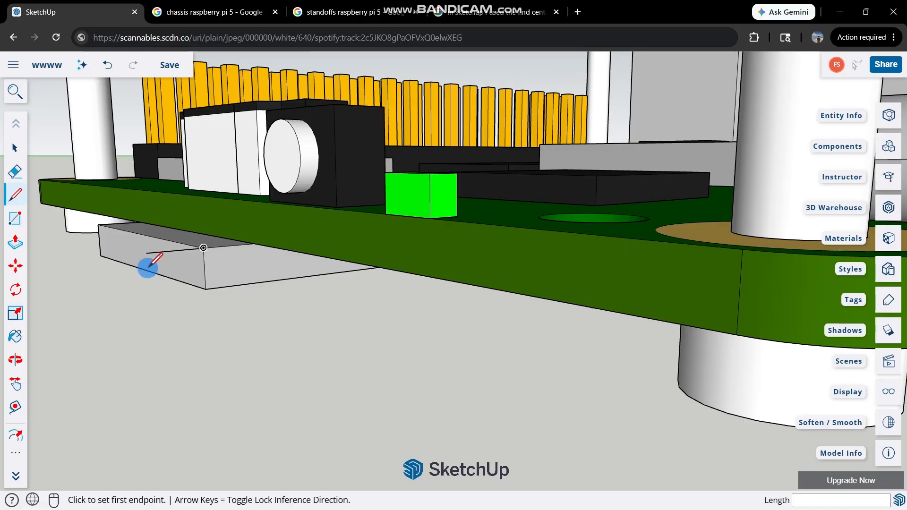
pyautogui.click(146, 253)
pyautogui.click(154, 333)
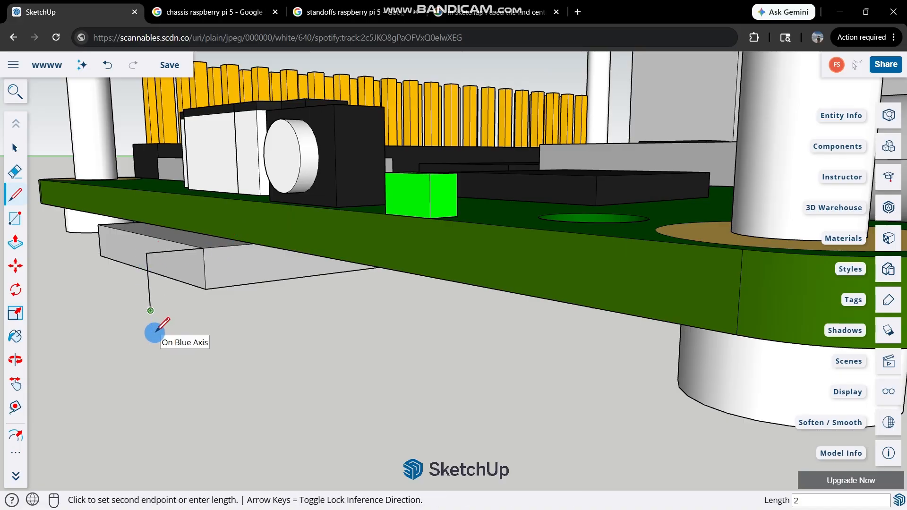
pyautogui.moveTo(98, 308)
pyautogui.mouseDown(button='middle')
pyautogui.moveTo(432, 352)
pyautogui.moveTo(599, 344)
pyautogui.moveTo(699, 415)
pyautogui.moveTo(718, 415)
pyautogui.moveTo(308, 265)
pyautogui.moveTo(321, 300)
pyautogui.mouseUp(button='middle')
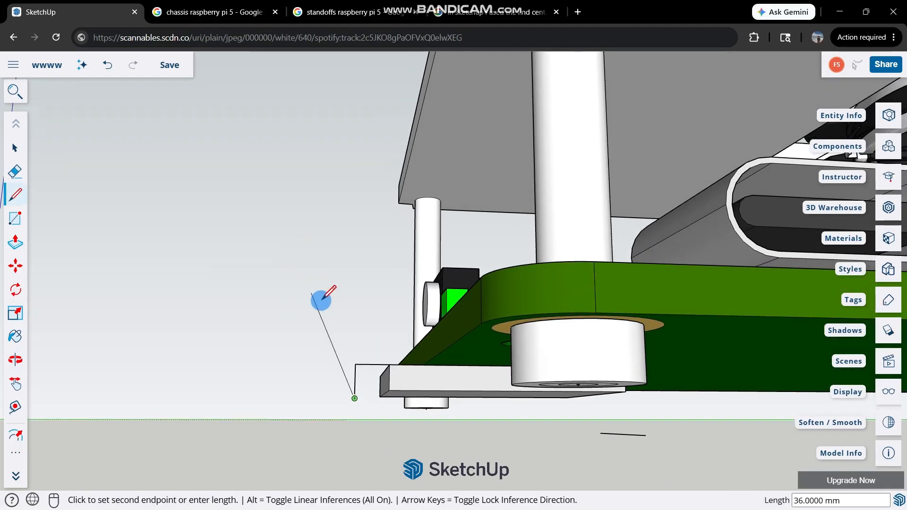
pyautogui.moveTo(342, 390); pyautogui.dragTo(387, 410, button='middle')
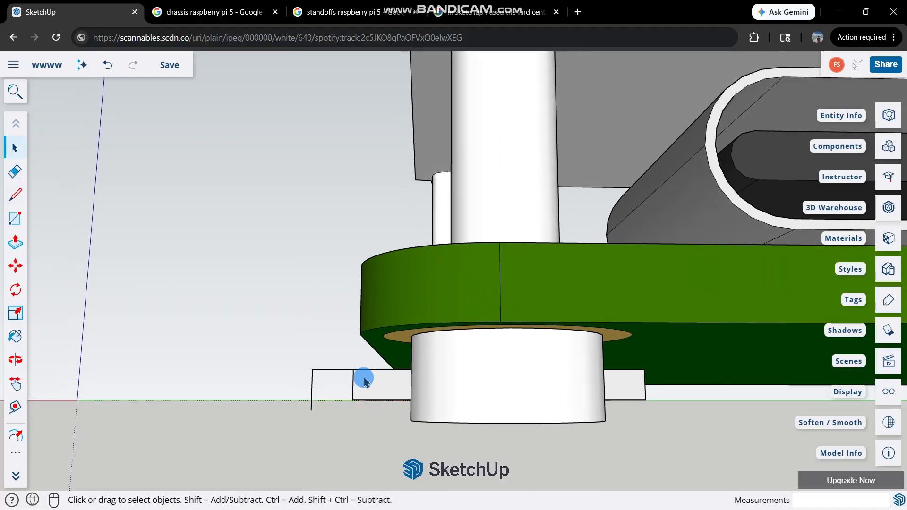
pyautogui.moveTo(365, 378); pyautogui.dragTo(642, 375, button='middle')
pyautogui.press('space')
# Draw a 2 mm vertical line down from the board's lower edge where the rounded corner meets the USB-C side.
pyautogui.scroll(-3, 506, 333)
pyautogui.scroll(2, 566, 331)
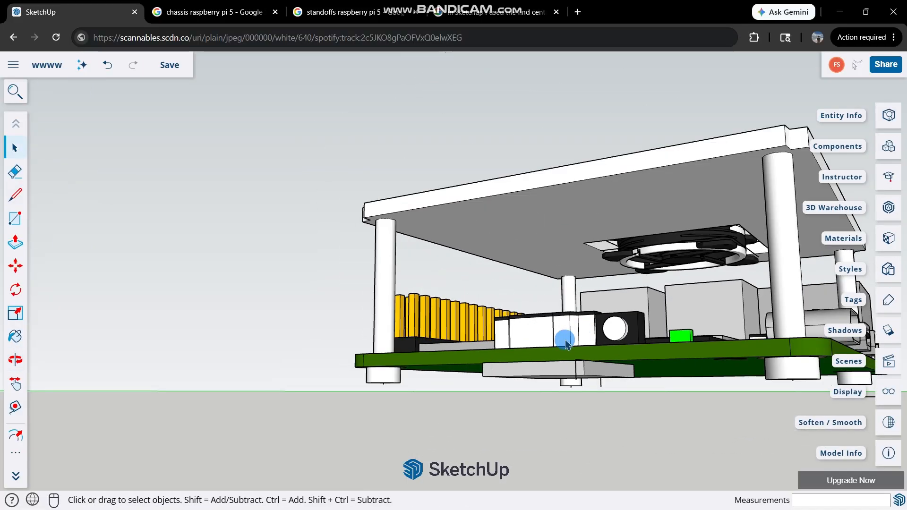
pyautogui.scroll(-2, 565, 341)
pyautogui.scroll(2, 722, 373)
pyautogui.scroll(3, 727, 368)
pyautogui.moveTo(722, 366); pyautogui.dragTo(684, 361, button='middle')
pyautogui.scroll(-3, 683, 361)
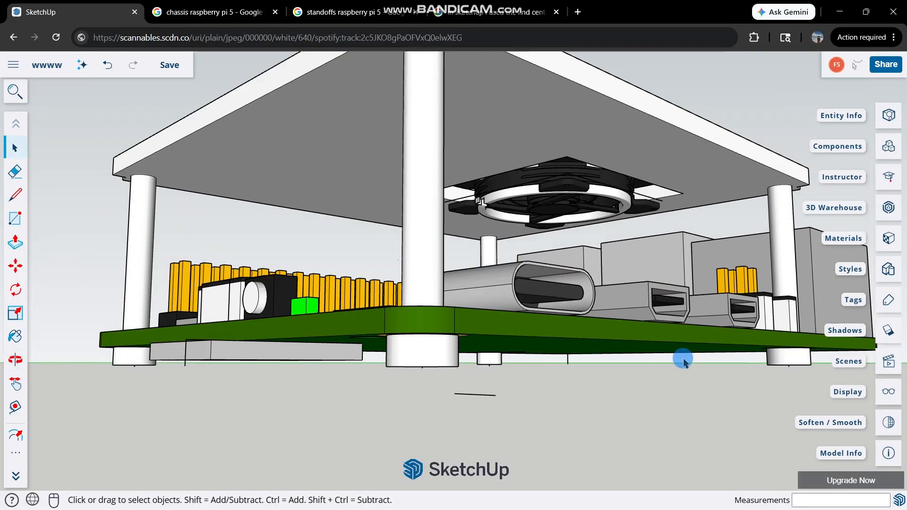
pyautogui.scroll(3, 535, 388)
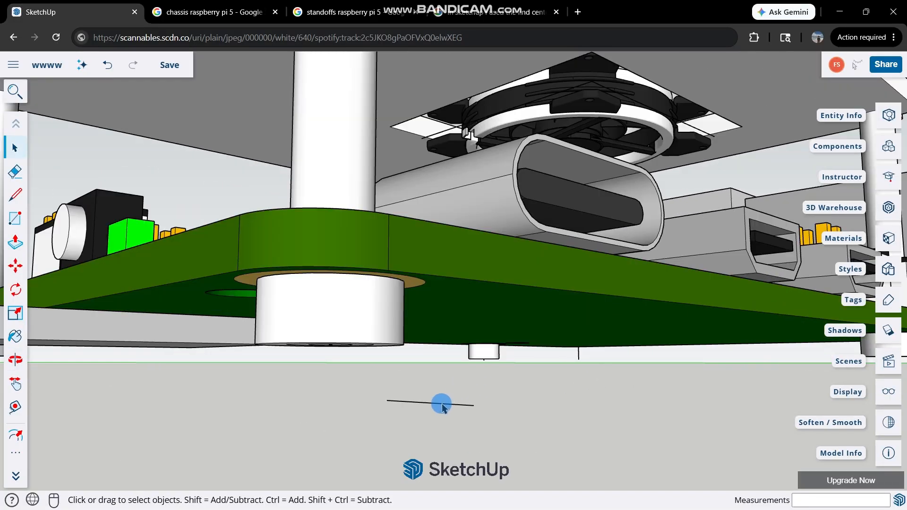
pyautogui.moveTo(441, 359)
pyautogui.mouseDown(button='middle')
pyautogui.moveTo(326, 431)
pyautogui.moveTo(370, 344)
pyautogui.mouseUp(button='middle')
pyautogui.scroll(2, 375, 335)
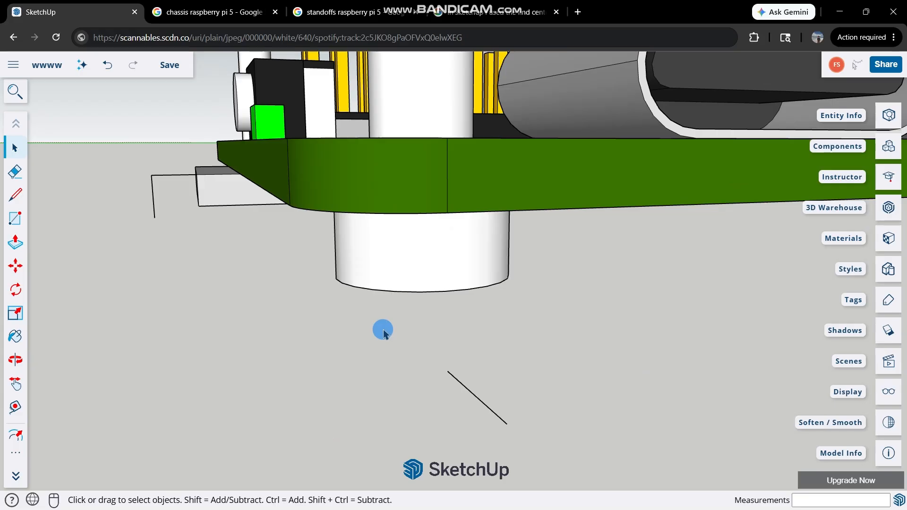
pyautogui.press('l')
pyautogui.click(447, 212)
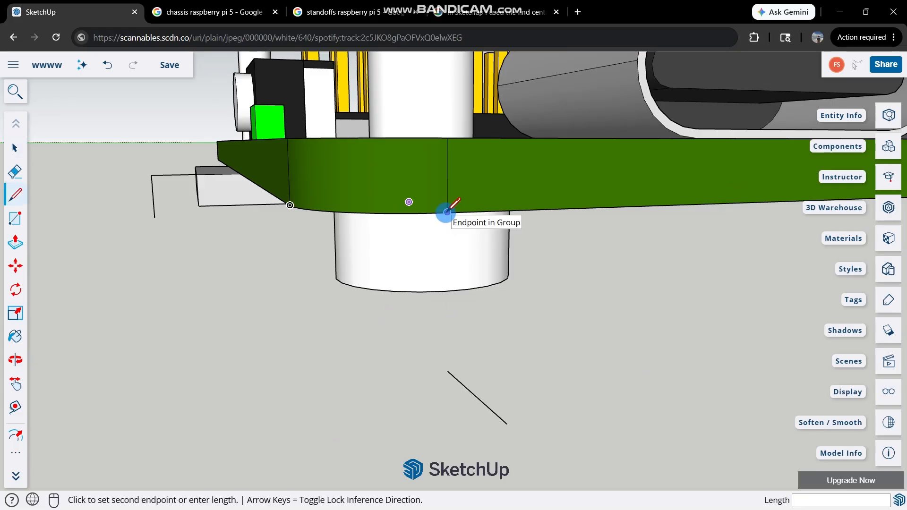
pyautogui.click(447, 301)
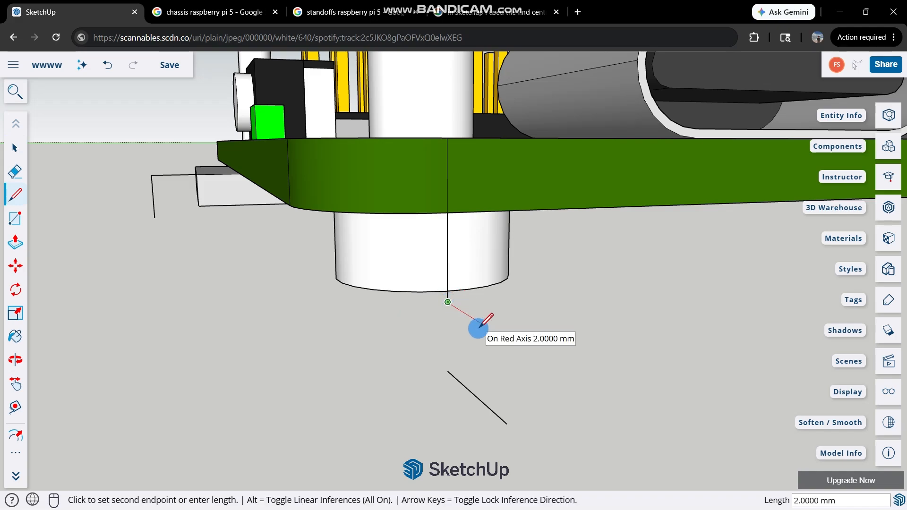
pyautogui.press('Escape')
pyautogui.moveTo(443, 279)
pyautogui.mouseDown(button='middle')
pyautogui.moveTo(575, 267)
pyautogui.moveTo(477, 283)
pyautogui.moveTo(384, 192)
pyautogui.moveTo(370, 237)
pyautogui.moveTo(405, 231)
pyautogui.moveTo(581, 254)
pyautogui.mouseUp(button='middle')
pyautogui.press('space')
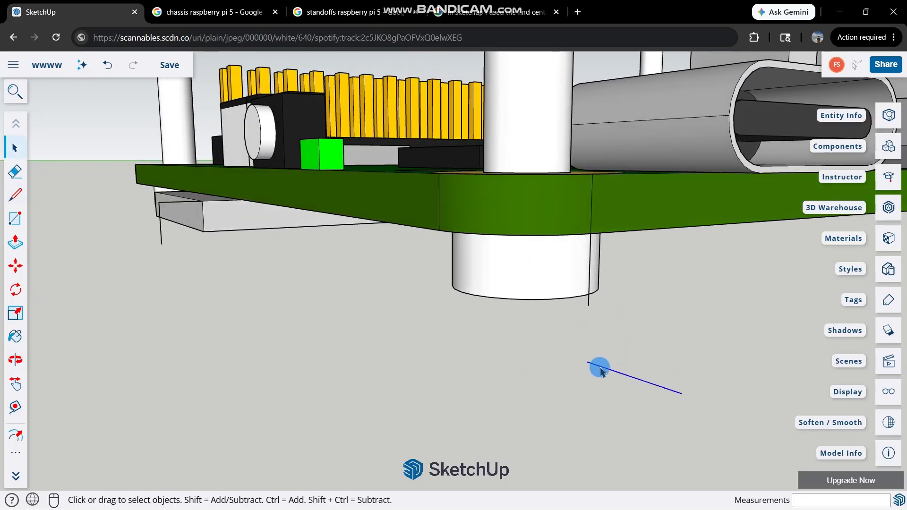
pyautogui.scroll(2, 596, 367)
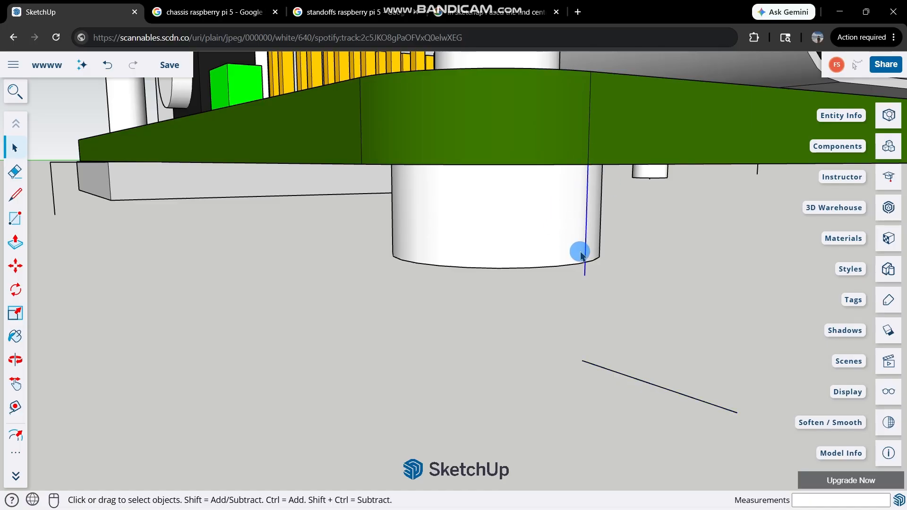
pyautogui.press('m')
pyautogui.click(583, 360)
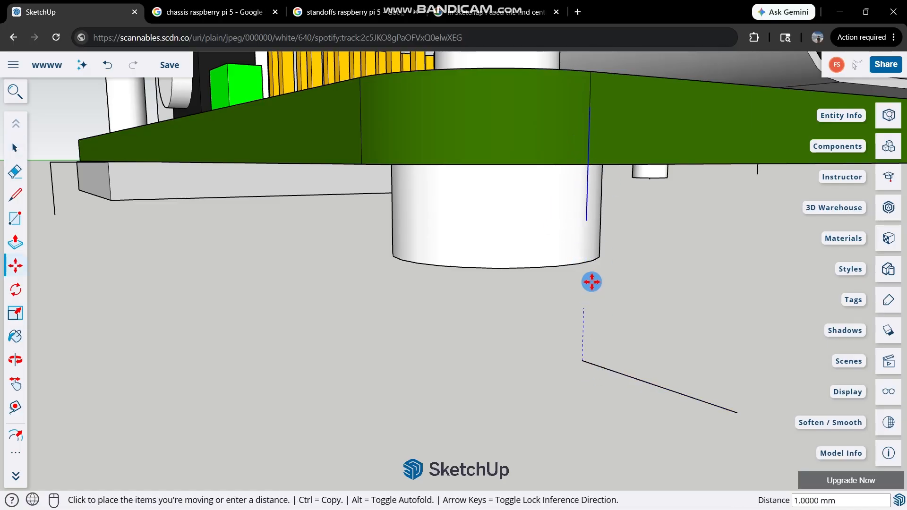
pyautogui.press('Escape')
pyautogui.press('space')
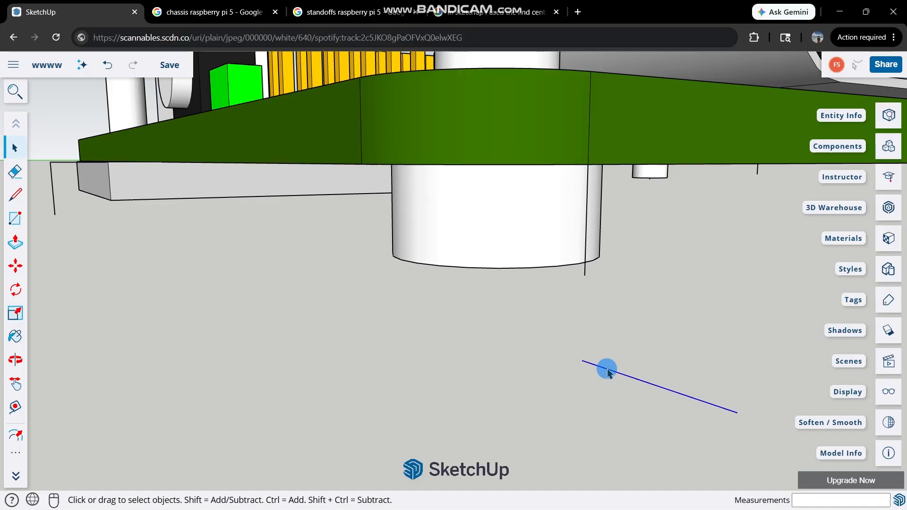
# Move the loose outward line below the corner up so its inner end meets the 2 mm vertical line's lower end.
pyautogui.press('m')
pyautogui.click(585, 359)
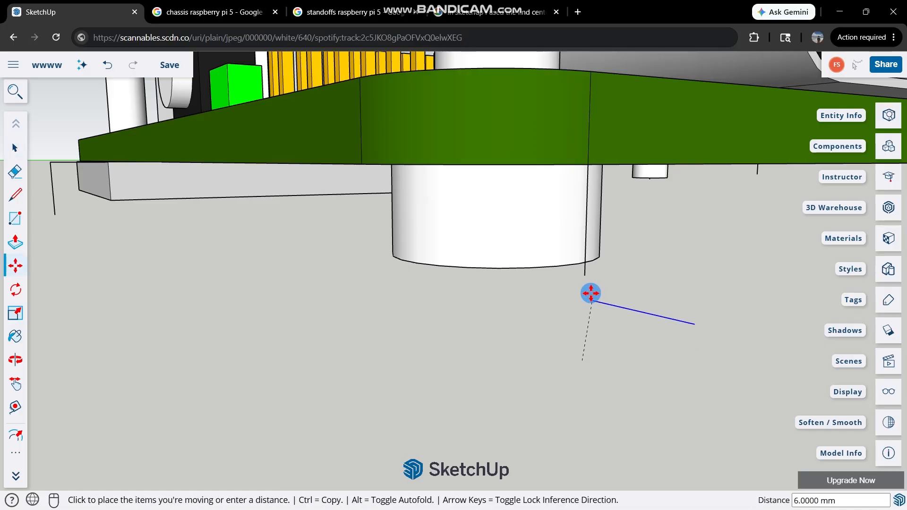
pyautogui.click(585, 274)
pyautogui.press('space')
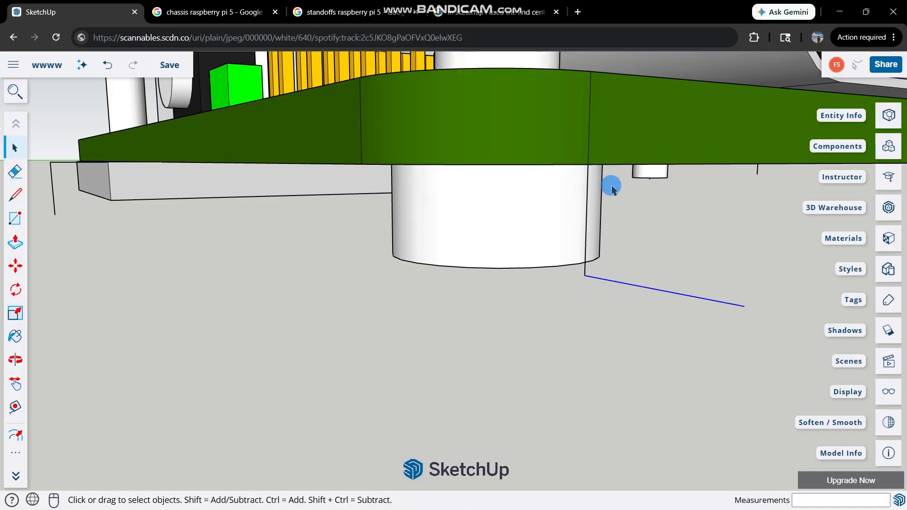
# Draw a line from the outward line's outer end toward the microSD side, ending in line with the microSD helper lines.
pyautogui.scroll(-2, 596, 147)
pyautogui.click(586, 270)
pyautogui.moveTo(620, 214); pyautogui.dragTo(565, 314, button='middle')
pyautogui.press('l')
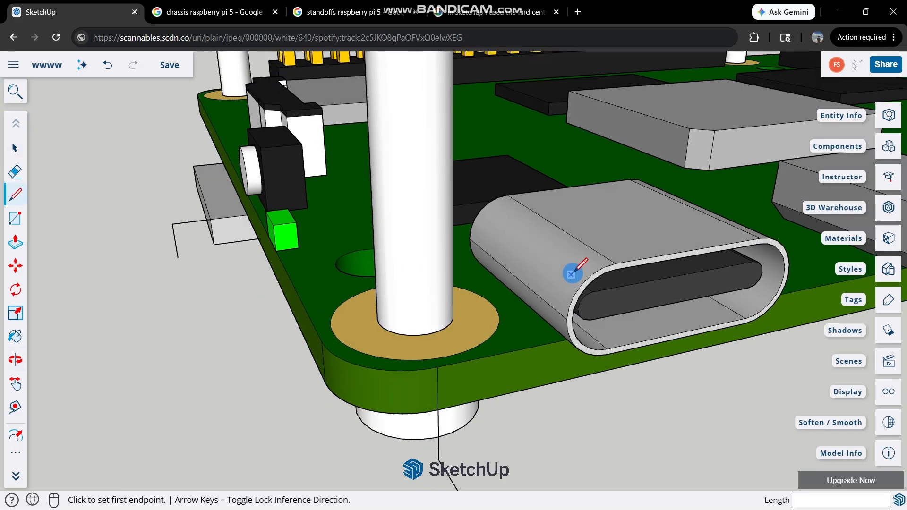
pyautogui.scroll(-4, 570, 263)
pyautogui.scroll(2, 522, 344)
pyautogui.click(511, 420)
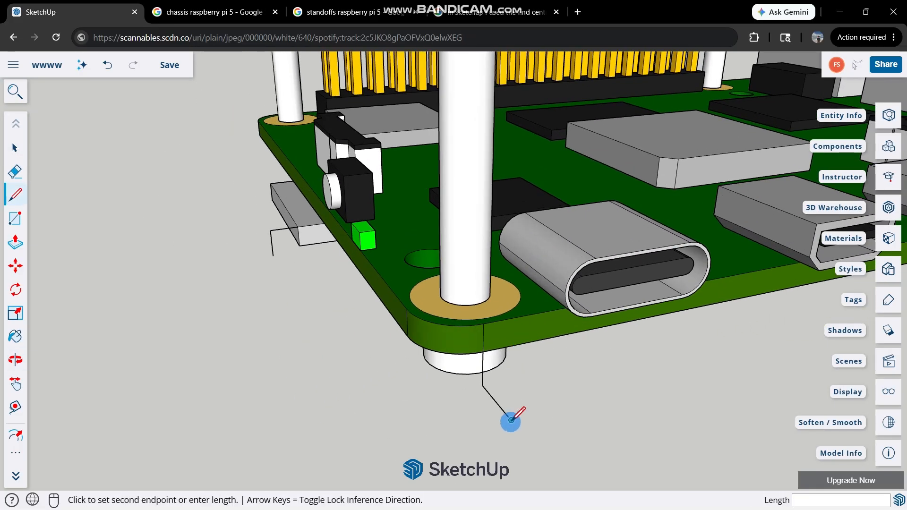
pyautogui.moveTo(274, 255); pyautogui.dragTo(250, 293, button='middle')
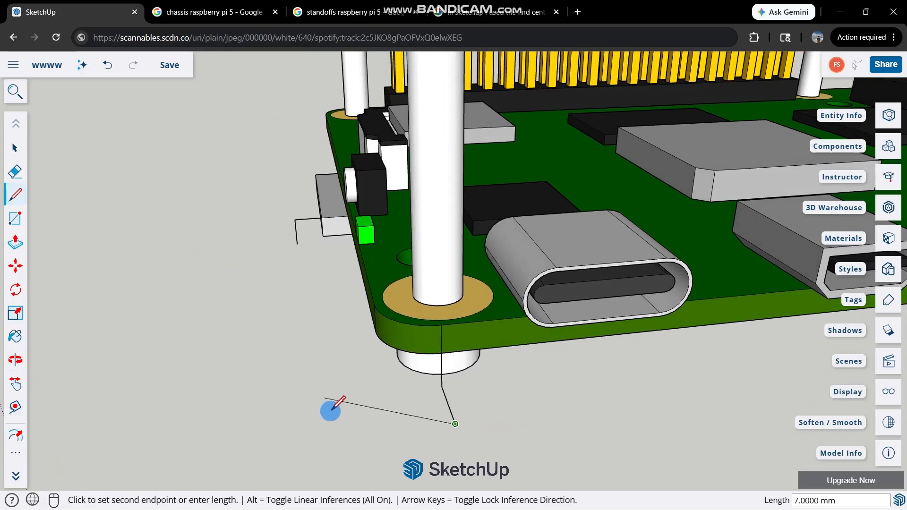
pyautogui.click(306, 442)
# Delete the helper lines beside the microSD card and under the USB-C corner, keeping only the base line between them.
pyautogui.press('space')
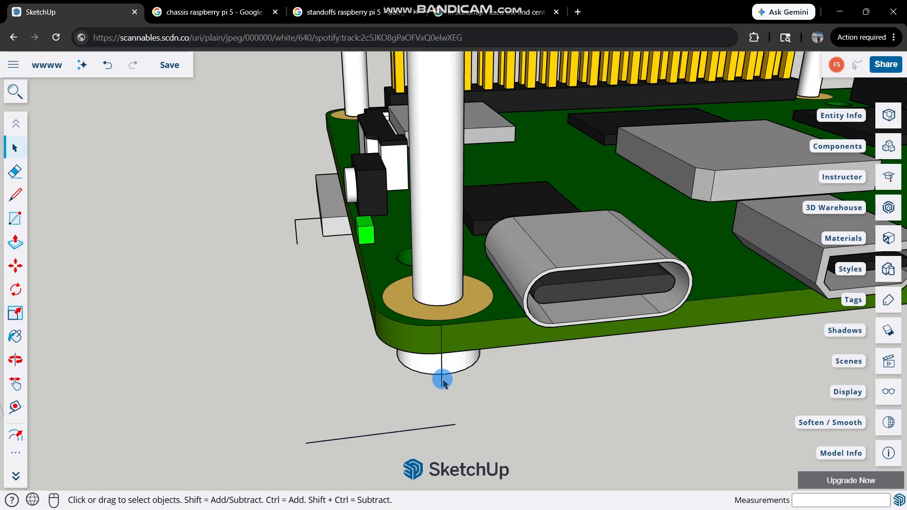
pyautogui.moveTo(388, 378); pyautogui.dragTo(211, 292, button='middle')
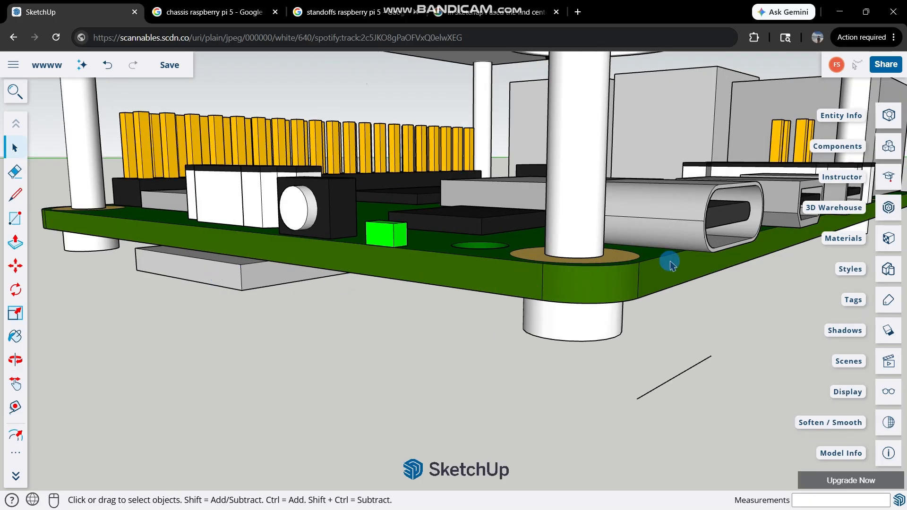
# Draw the base rectangle, about 61.35 by 94.1 mm, from the vertical line's lower end at the USB corner to the USB-C corner line's outer end.
pyautogui.moveTo(671, 265); pyautogui.dragTo(114, 310, button='middle')
pyautogui.scroll(1, 610, 373)
pyautogui.moveTo(526, 397); pyautogui.dragTo(421, 397, button='middle')
pyautogui.scroll(3, 421, 356)
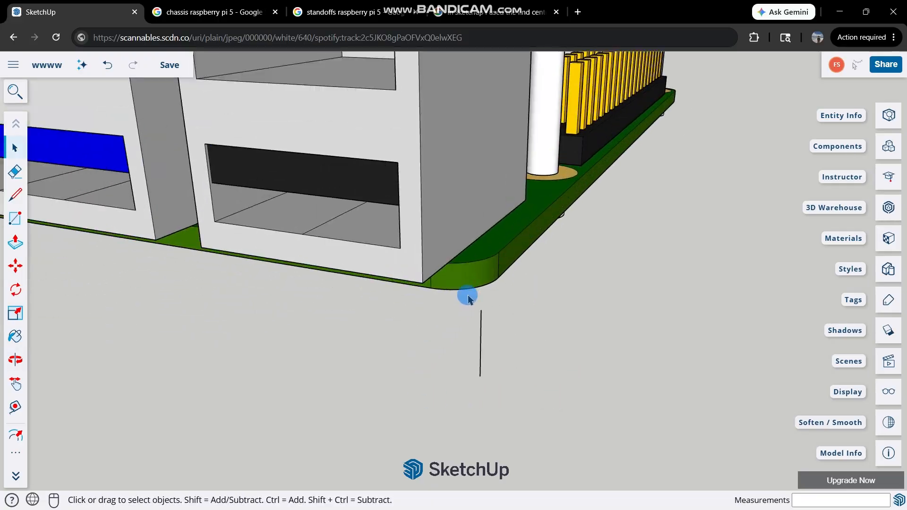
pyautogui.moveTo(468, 299); pyautogui.dragTo(503, 366, button='middle')
pyautogui.press('r')
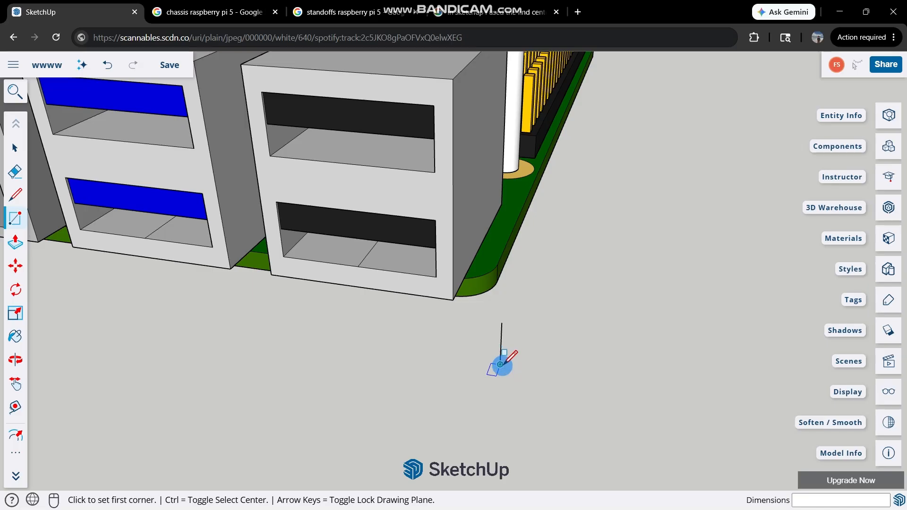
pyautogui.click(501, 365)
pyautogui.scroll(-4, 399, 309)
pyautogui.moveTo(340, 258); pyautogui.dragTo(597, 185, button='middle')
pyautogui.scroll(3, 289, 248)
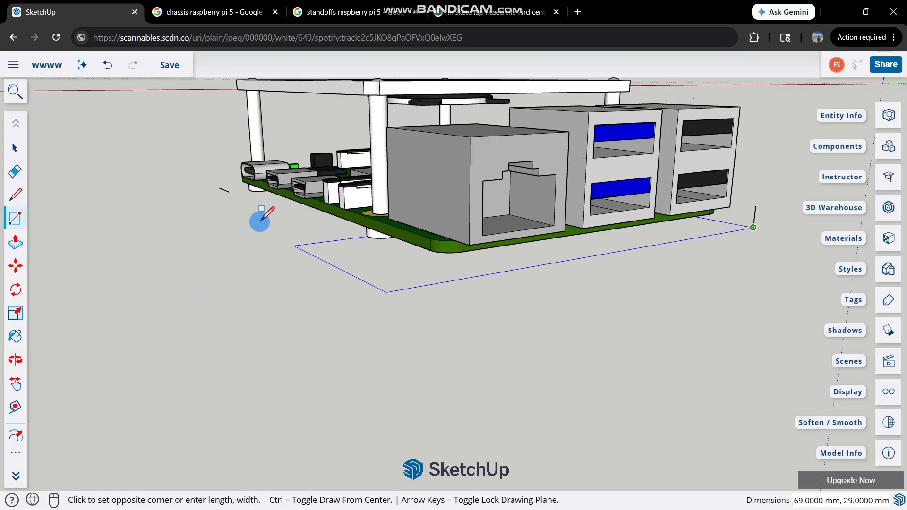
pyautogui.click(220, 188)
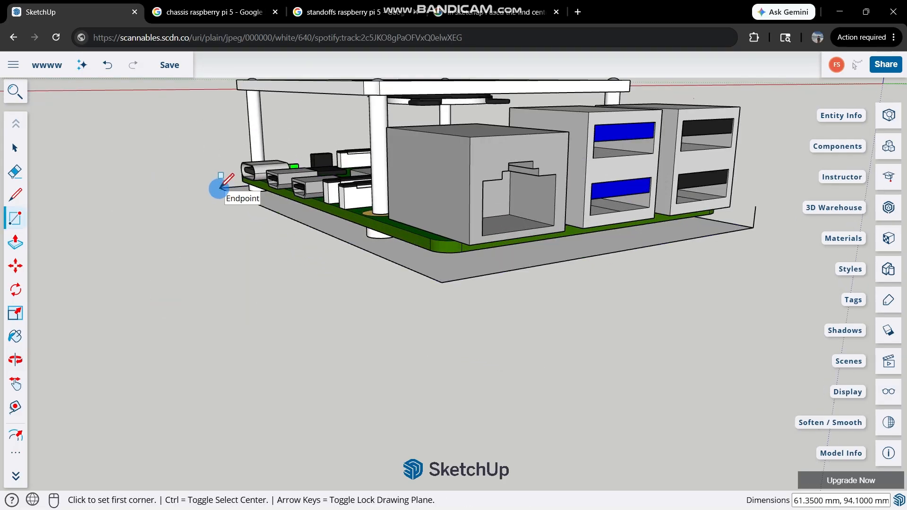
# Delete the leftover vertical helper line at the base's corner beside the USB ports.
pyautogui.press('space')
pyautogui.moveTo(573, 229); pyautogui.dragTo(593, 133, button='middle')
pyautogui.moveTo(546, 192); pyautogui.dragTo(523, 151, button='middle')
pyautogui.scroll(4, 490, 207)
pyautogui.scroll(-3, 599, 162)
pyautogui.moveTo(599, 161); pyautogui.dragTo(154, 150, button='middle')
pyautogui.scroll(2, 424, 203)
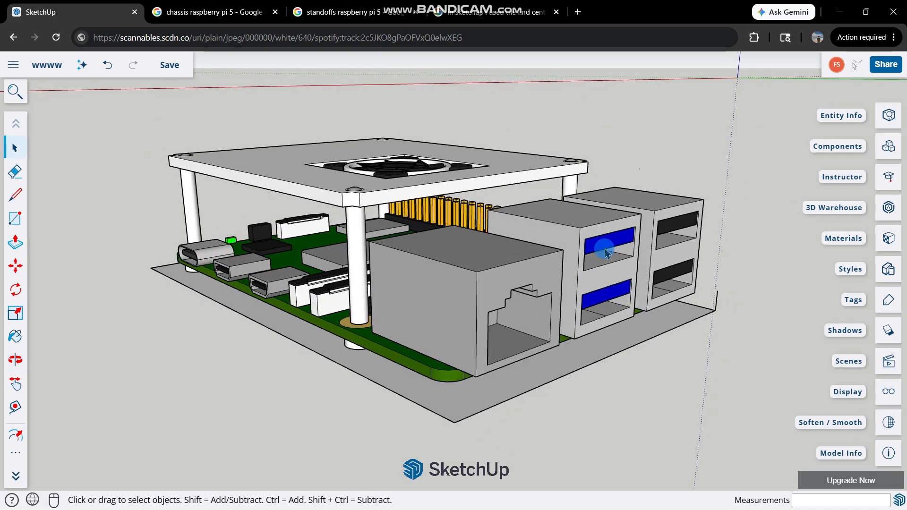
pyautogui.moveTo(605, 260); pyautogui.dragTo(405, 210, button='middle')
pyautogui.scroll(3, 656, 298)
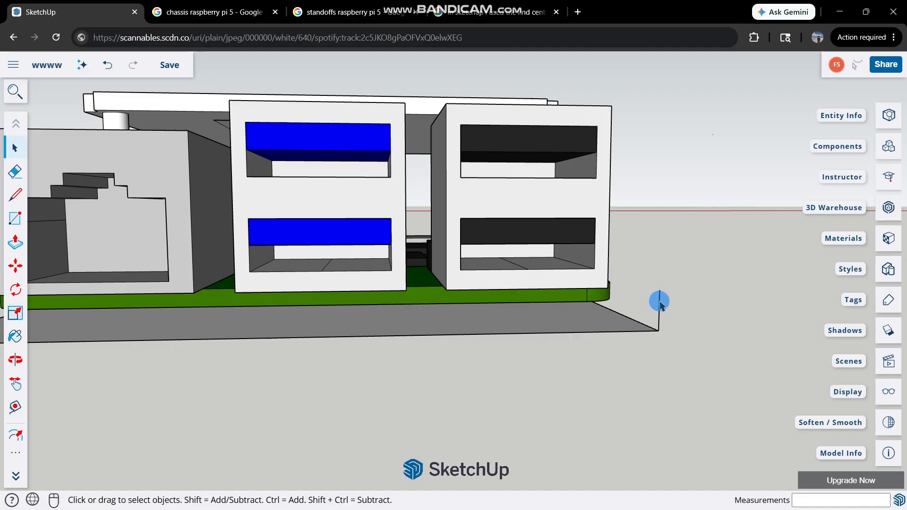
# Delete the base's split long edge on the USB-C side and redraw it as one line about 94.1 mm long, corner to corner.
pyautogui.scroll(-3, 250, 293)
pyautogui.moveTo(293, 298); pyautogui.dragTo(75, 356, button='middle')
pyautogui.scroll(5, 163, 296)
pyautogui.scroll(2, 163, 296)
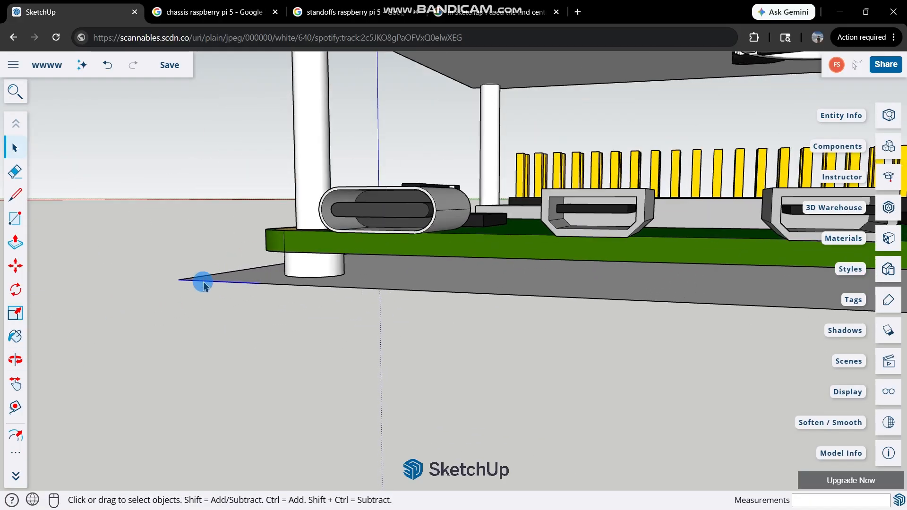
pyautogui.scroll(3, 203, 282)
pyautogui.scroll(2, 245, 282)
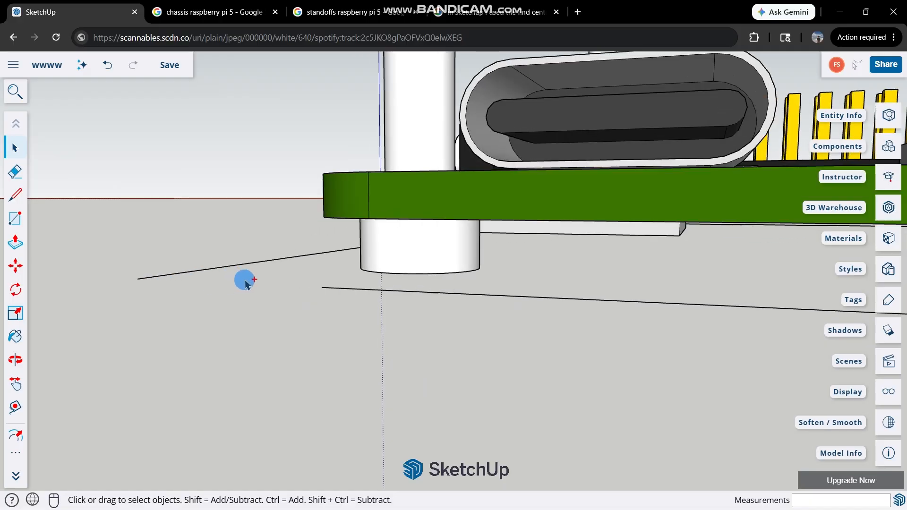
pyautogui.scroll(1, 160, 287)
pyautogui.scroll(-1, 409, 295)
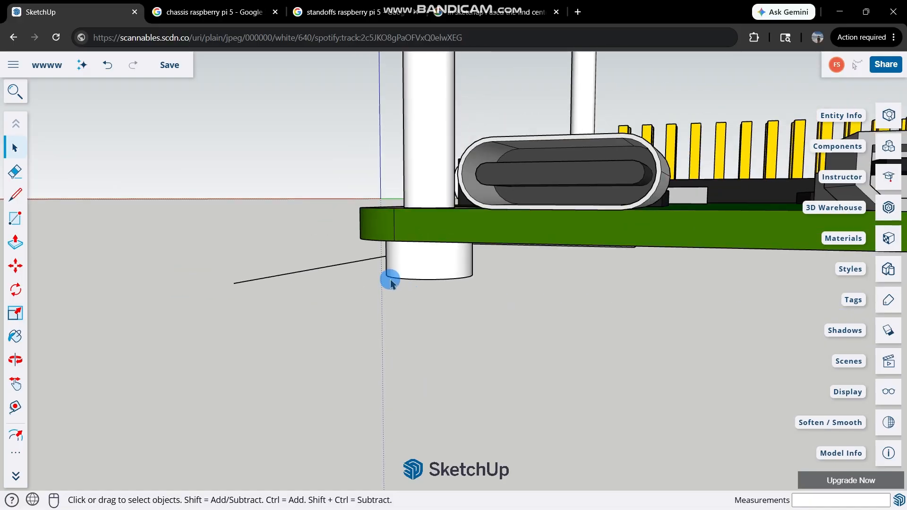
pyautogui.press('l')
pyautogui.click(232, 283)
pyautogui.scroll(-5, 512, 313)
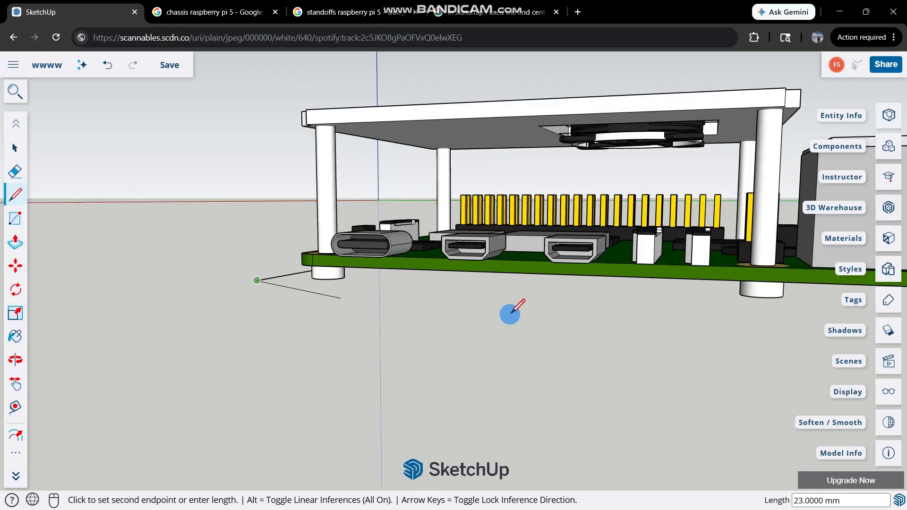
pyautogui.scroll(5, 795, 310)
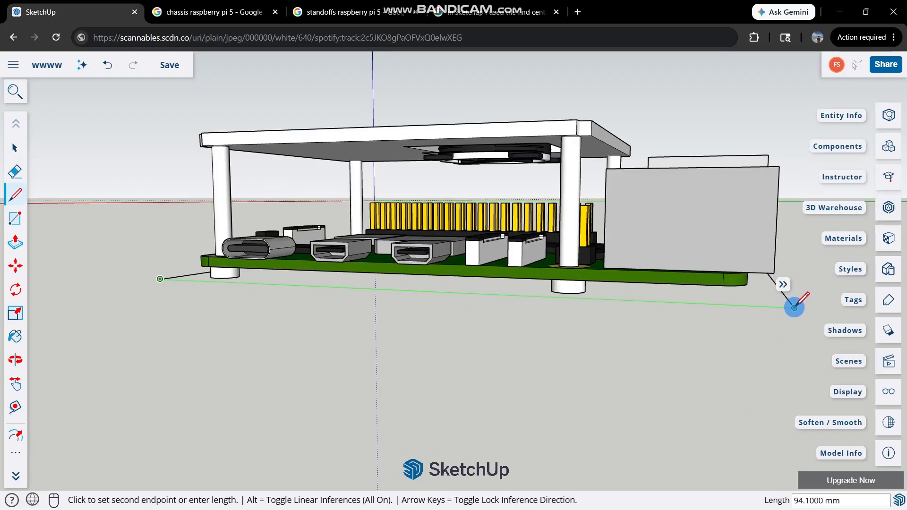
pyautogui.press('Escape')
pyautogui.moveTo(637, 344); pyautogui.dragTo(474, 140, button='middle')
pyautogui.scroll(-2, 497, 325)
pyautogui.scroll(3, 500, 114)
pyautogui.scroll(2, 472, 134)
pyautogui.press('c')
pyautogui.scroll(3, 468, 139)
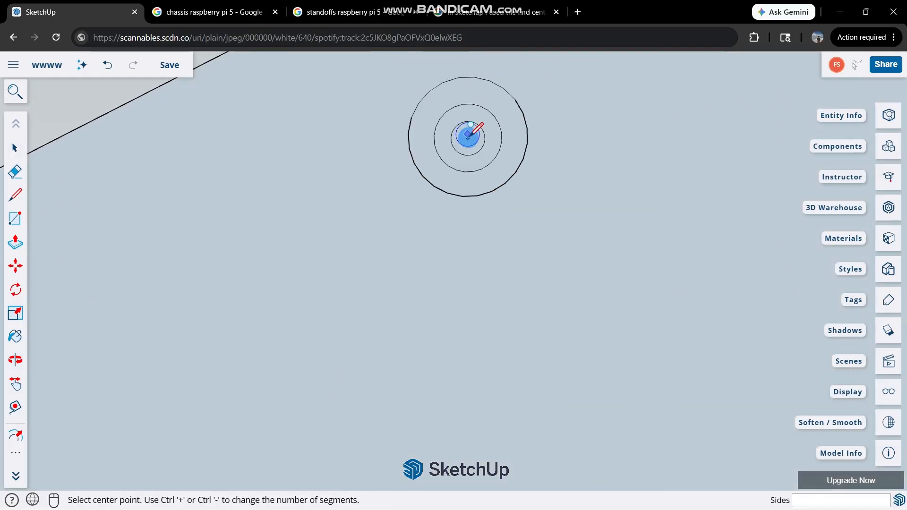
pyautogui.press('space')
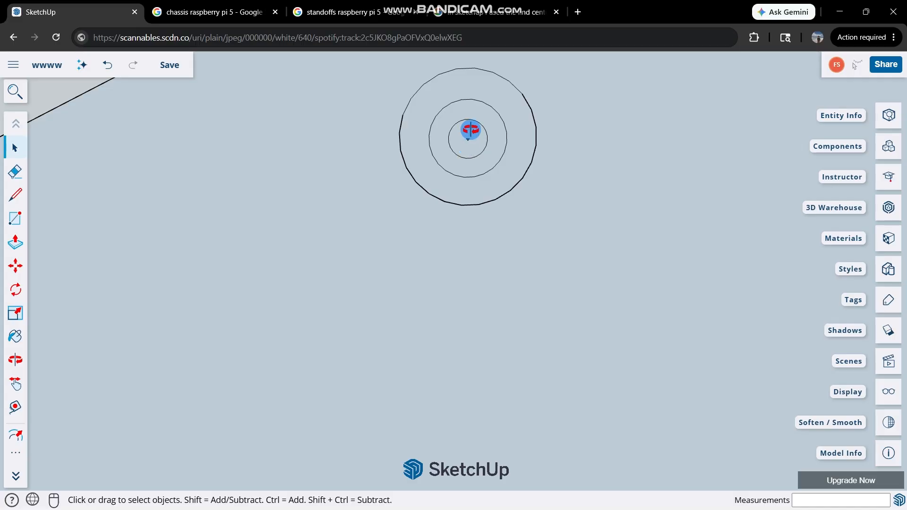
# Extrude the base face 2 mm downward from its underside with Push/Pull.
pyautogui.scroll(-6, 542, 370)
pyautogui.moveTo(523, 316); pyautogui.dragTo(412, 250, button='middle')
pyautogui.scroll(2, 575, 380)
pyautogui.moveTo(575, 380)
pyautogui.mouseDown(button='middle')
pyautogui.moveTo(557, 347)
pyautogui.moveTo(576, 332)
pyautogui.moveTo(570, 328)
pyautogui.mouseUp(button='middle')
pyautogui.scroll(3, 570, 328)
pyautogui.press('p')
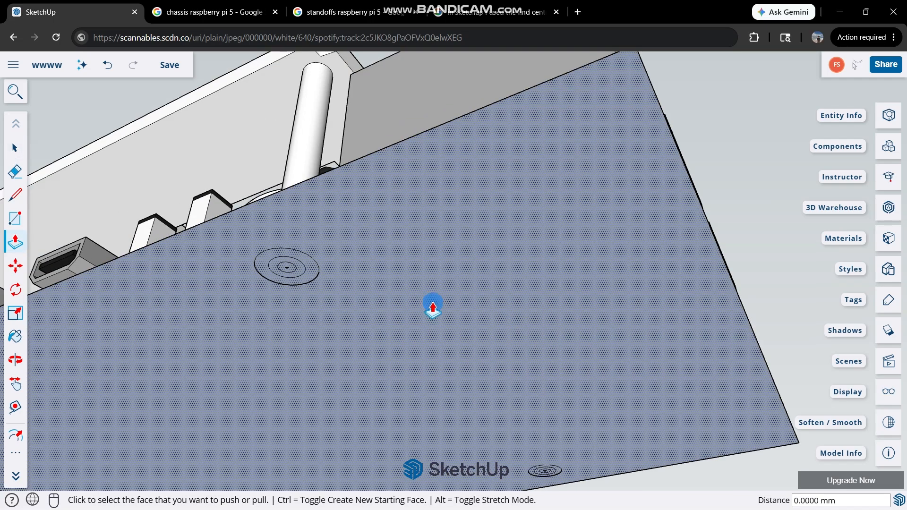
pyautogui.scroll(-1, 458, 293)
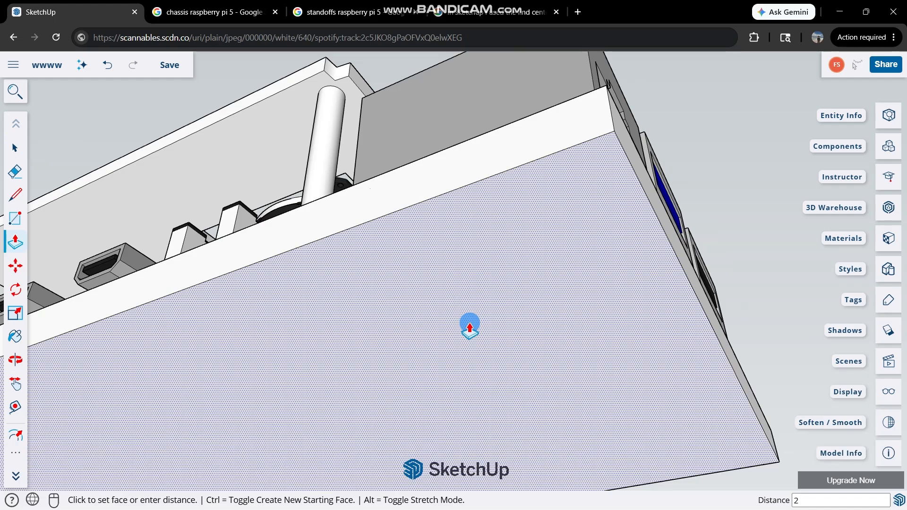
pyautogui.press('Return')
pyautogui.scroll(-4, 366, 216)
pyautogui.moveTo(366, 215); pyautogui.dragTo(405, 362, button='middle')
pyautogui.press('space')
# Examine how the thickened base sits under the board and fan plate from several sides.
pyautogui.moveTo(218, 299); pyautogui.dragTo(643, 296, button='middle')
pyautogui.scroll(-2, 389, 310)
pyautogui.scroll(-3, 375, 245)
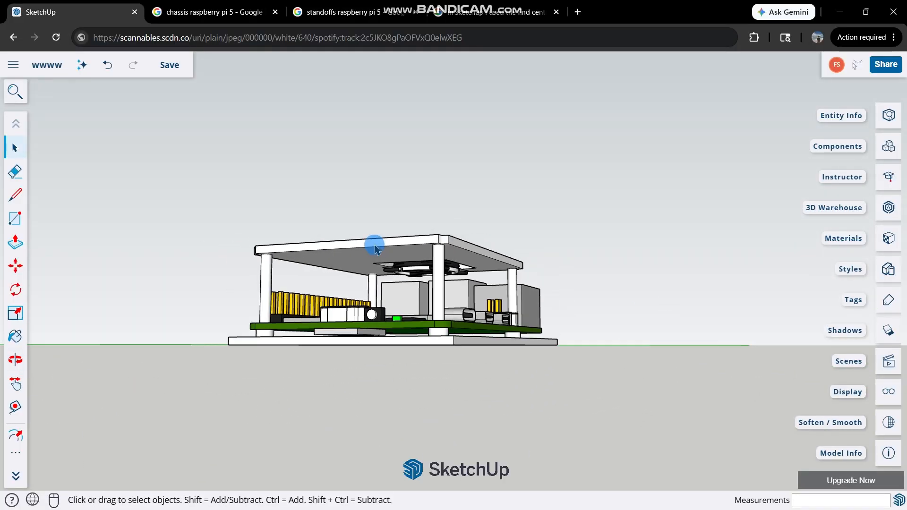
pyautogui.moveTo(375, 249); pyautogui.dragTo(229, 417, button='middle')
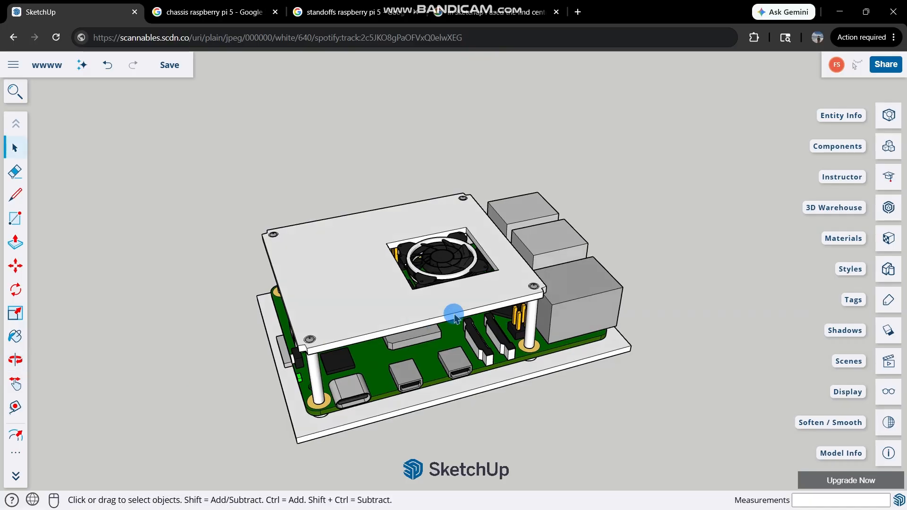
pyautogui.scroll(-3, 455, 315)
pyautogui.scroll(4, 554, 334)
pyautogui.moveTo(556, 304); pyautogui.dragTo(253, 225, button='middle')
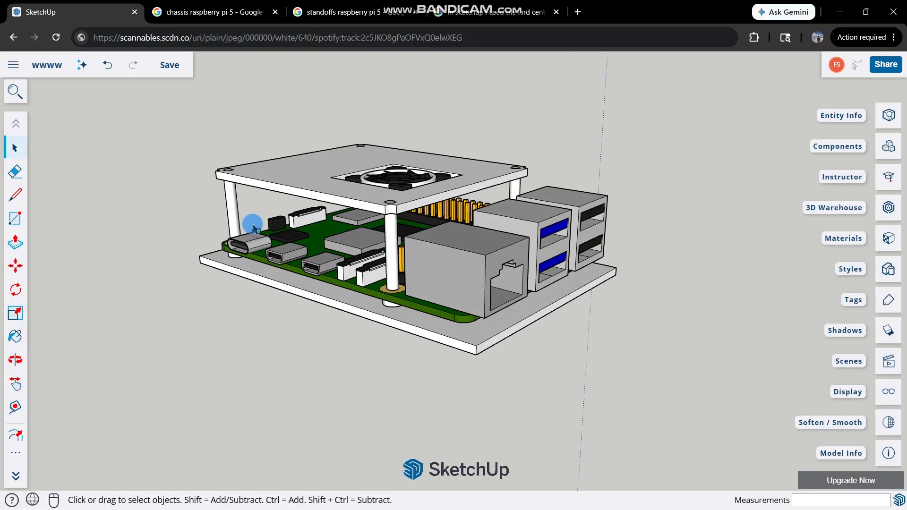
pyautogui.scroll(2, 387, 273)
pyautogui.press('f')
pyautogui.scroll(2, 487, 342)
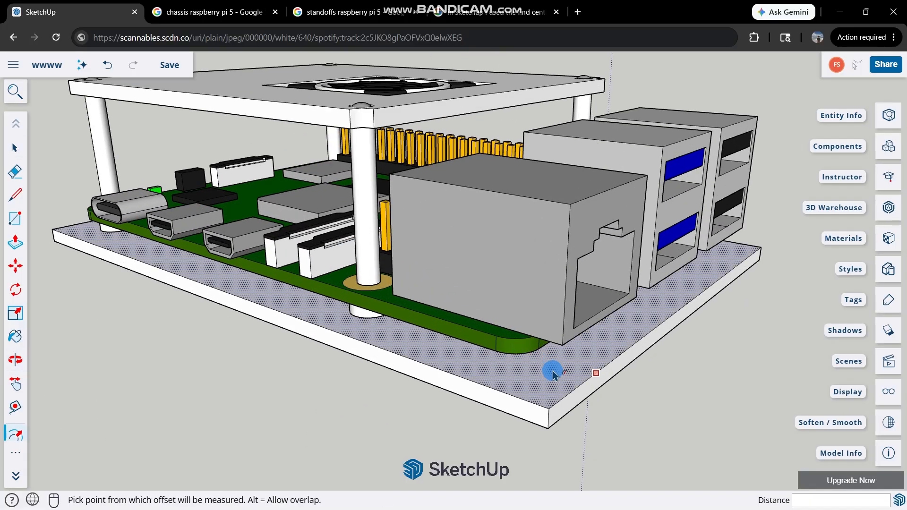
pyautogui.scroll(-1, 543, 396)
pyautogui.scroll(1, 442, 354)
pyautogui.moveTo(425, 274); pyautogui.dragTo(487, 229, button='middle')
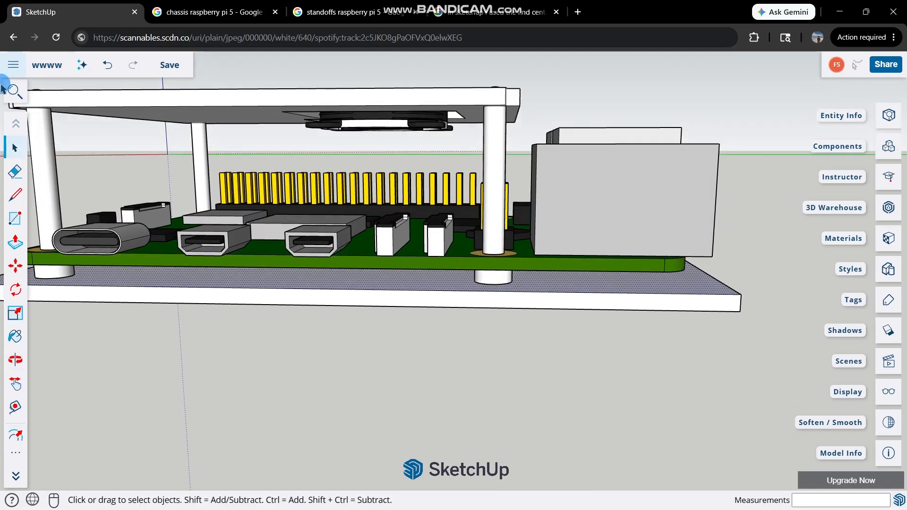
# Measure the height from the fan plate's upper edge straight down to the board beside the standoff near the Ethernet port.
pyautogui.click(18, 188)
pyautogui.scroll(1, 536, 260)
pyautogui.moveTo(536, 260); pyautogui.dragTo(439, 144, button='middle')
pyautogui.click(440, 122)
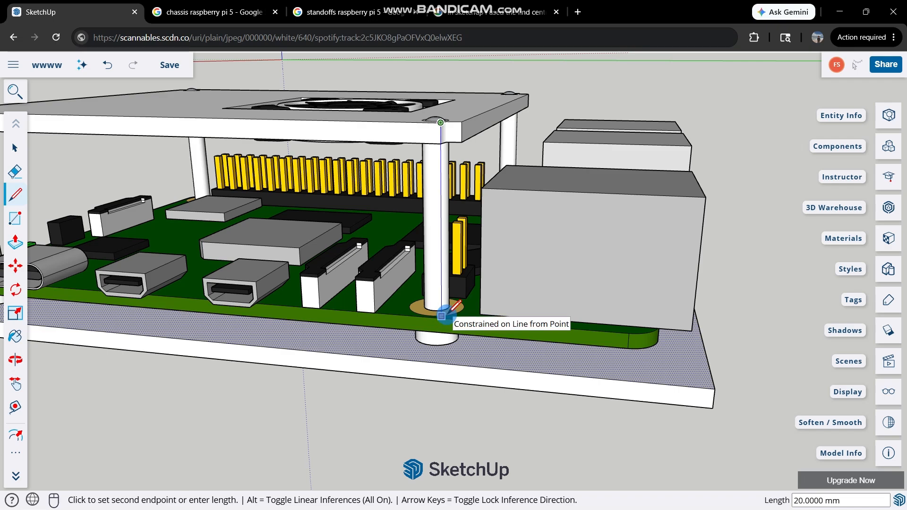
pyautogui.scroll(1, 441, 314)
pyautogui.press('space')
pyautogui.moveTo(441, 317); pyautogui.dragTo(420, 238, button='middle')
pyautogui.scroll(3, 423, 241)
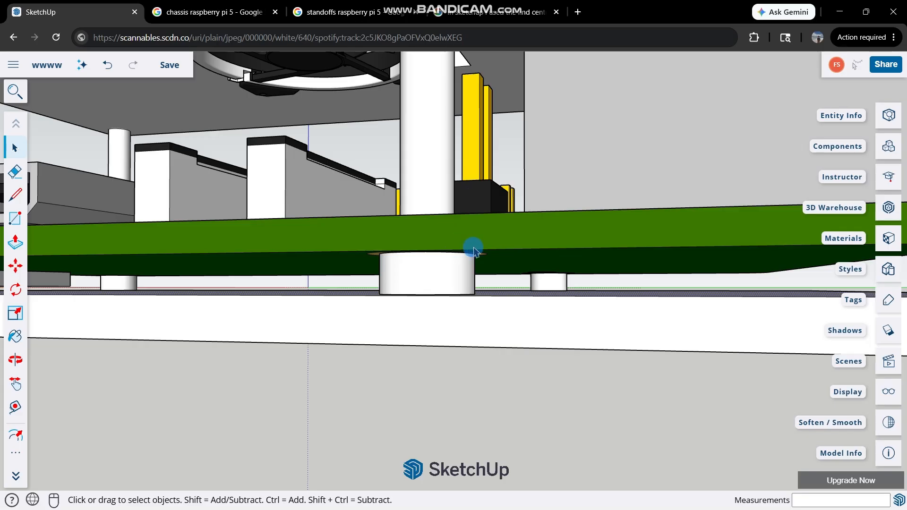
# Offset the outline of the base's top face 2 mm inward.
pyautogui.moveTo(483, 253); pyautogui.dragTo(472, 323, button='middle')
pyautogui.scroll(-5, 468, 409)
pyautogui.moveTo(468, 409); pyautogui.dragTo(400, 350, button='middle')
pyautogui.scroll(3, 487, 307)
pyautogui.moveTo(487, 308); pyautogui.dragTo(320, 364, button='middle')
pyautogui.scroll(2, 404, 378)
pyautogui.press('f')
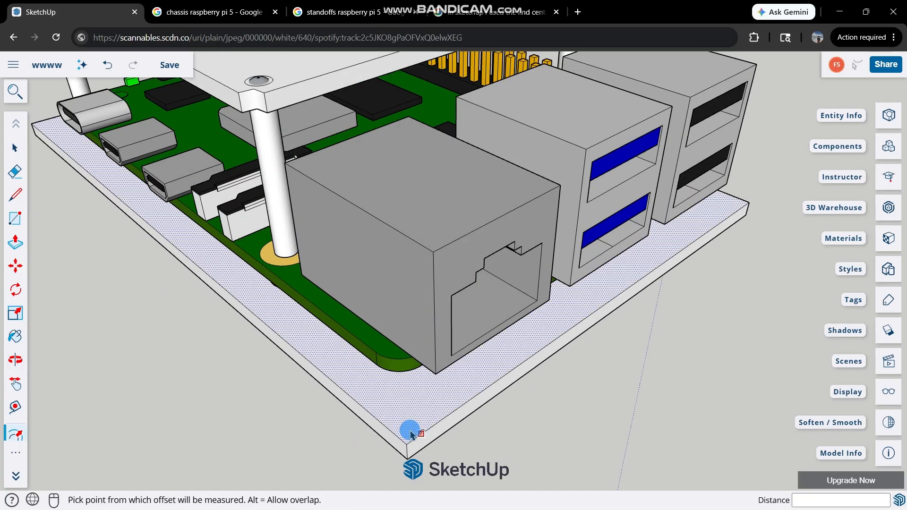
pyautogui.click(407, 426)
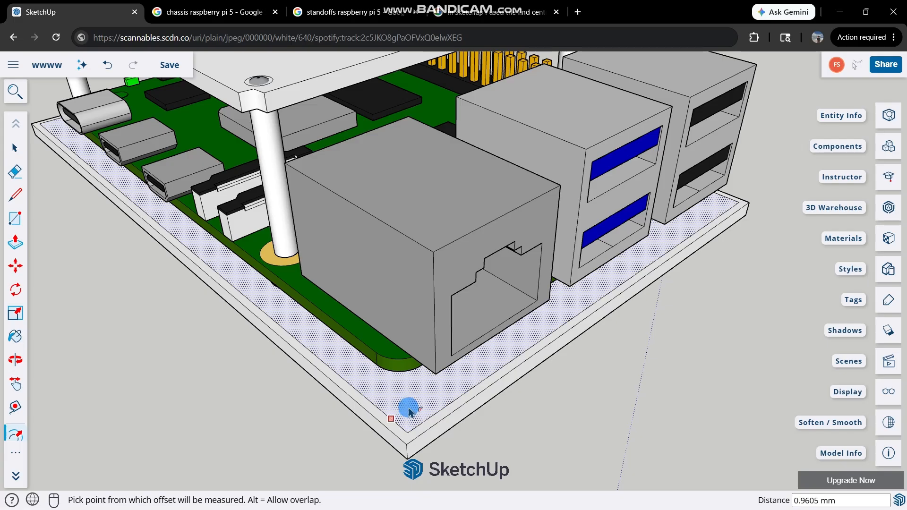
pyautogui.press('Return')
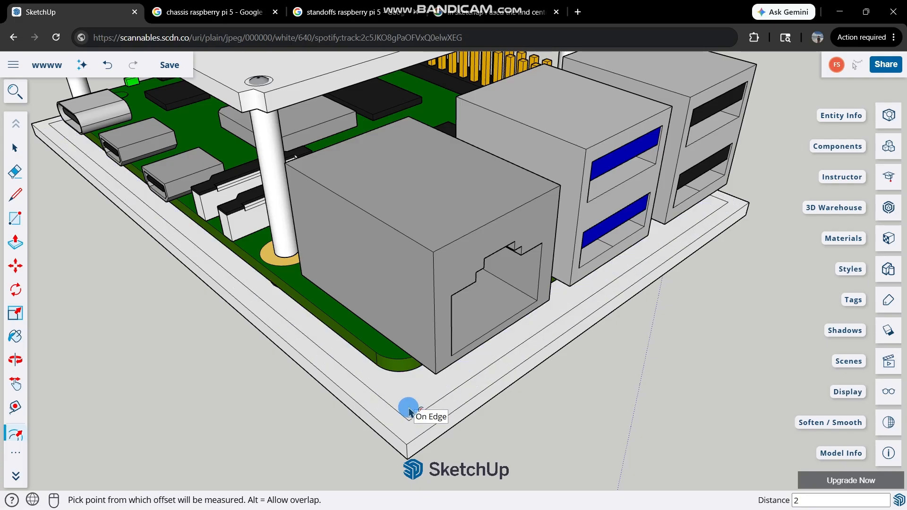
pyautogui.press('space')
# Trace the USB-C port's outer rounded end nearest the corner standoff with a half-circle arc about 3.2 mm across.
pyautogui.scroll(-3, 520, 304)
pyautogui.scroll(3, 160, 236)
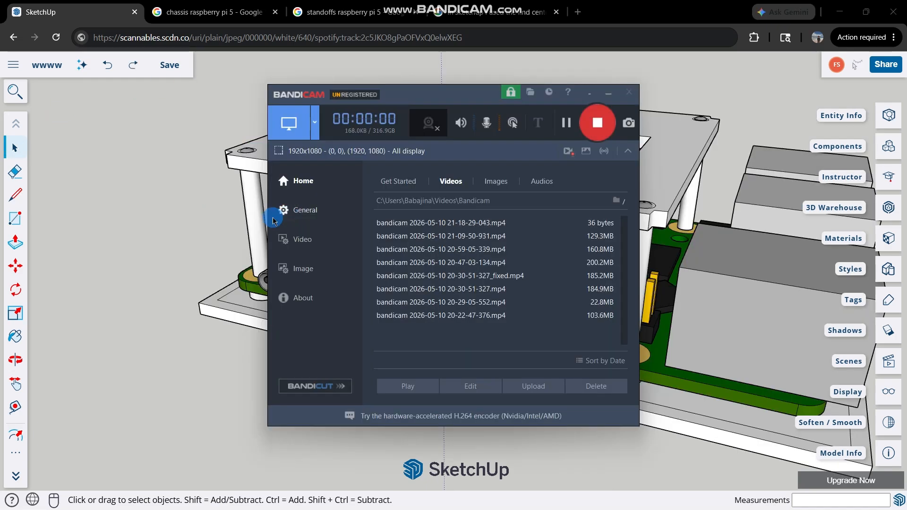
pyautogui.scroll(8, 304, 263)
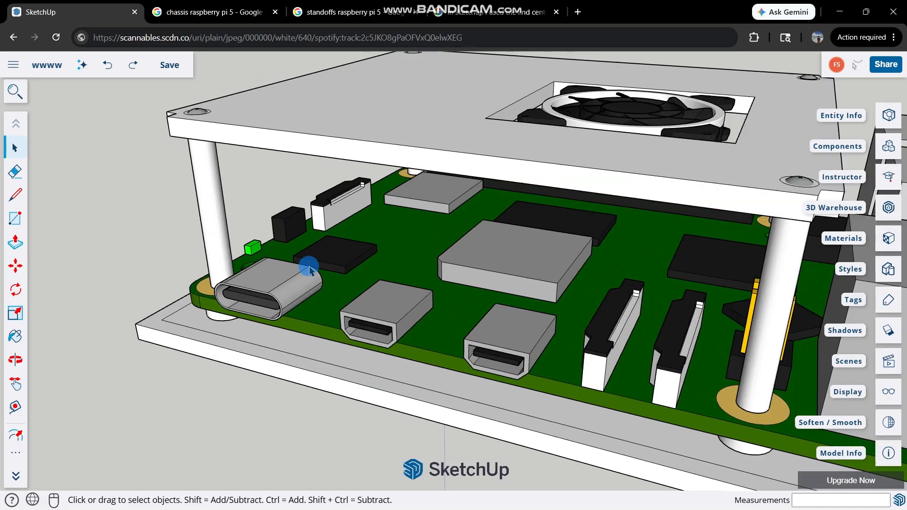
pyautogui.press('c')
pyautogui.scroll(3, 185, 302)
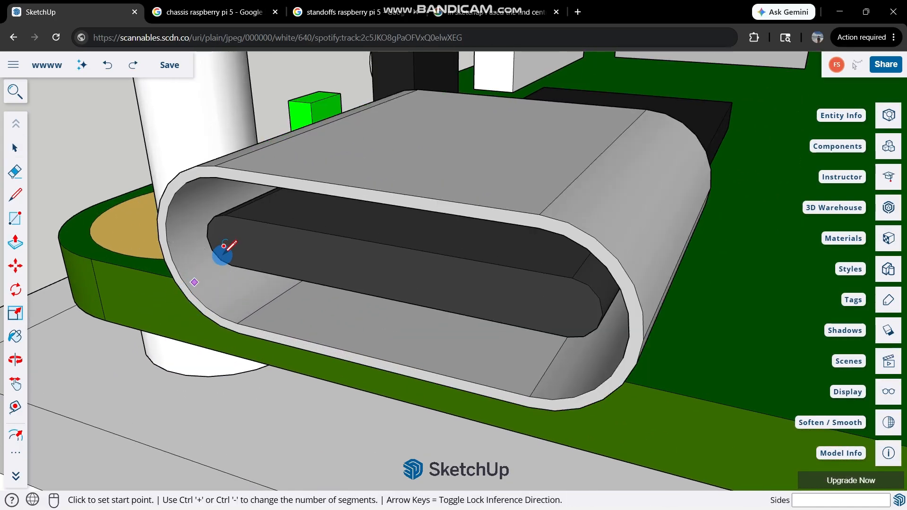
pyautogui.scroll(-9, 269, 263)
pyautogui.scroll(-2, 544, 232)
pyautogui.moveTo(544, 232); pyautogui.dragTo(629, 257, button='middle')
pyautogui.press('a')
pyautogui.scroll(10, 413, 243)
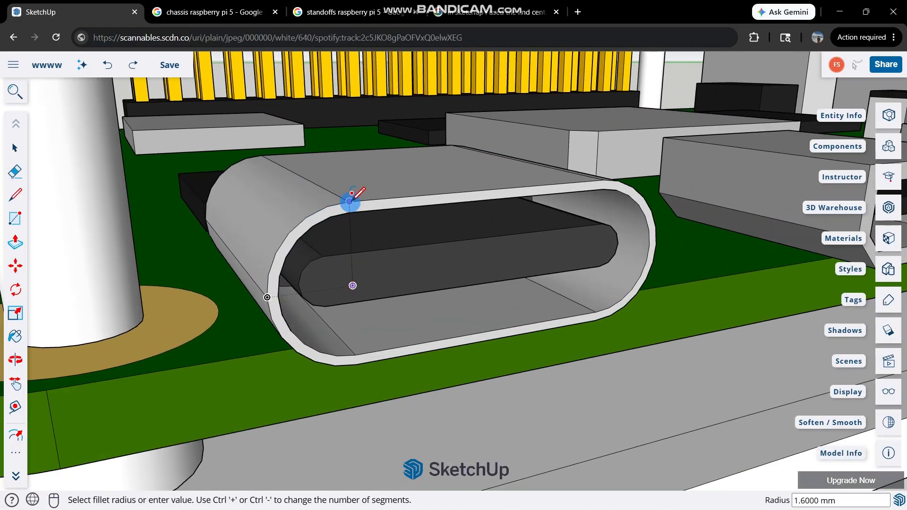
pyautogui.click(349, 202)
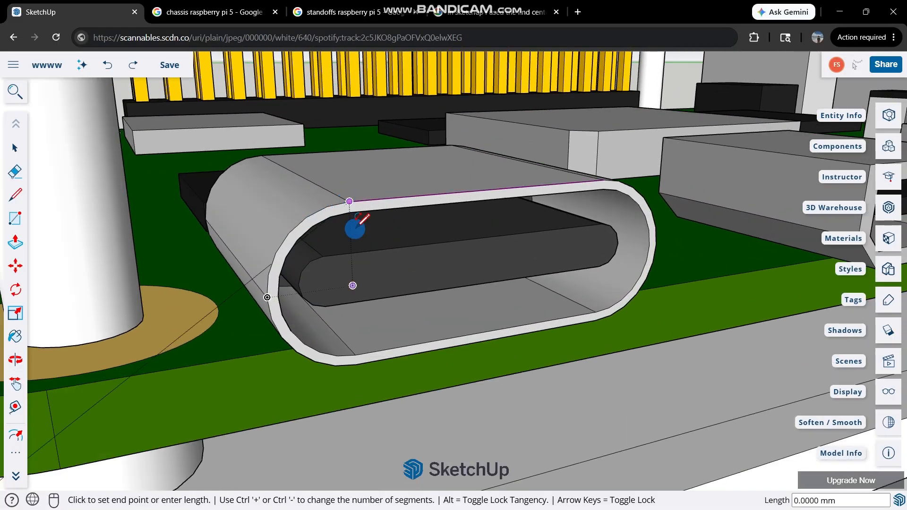
pyautogui.click(355, 364)
pyautogui.click(267, 296)
# Trace the USB-C port's opposite rounded end with a half-circle arc about 3.2 mm across and 1.6 mm deep.
pyautogui.moveTo(376, 256); pyautogui.dragTo(532, 189, button='middle')
pyautogui.scroll(5, 532, 187)
pyautogui.scroll(-3, 532, 187)
pyautogui.scroll(-2, 373, 137)
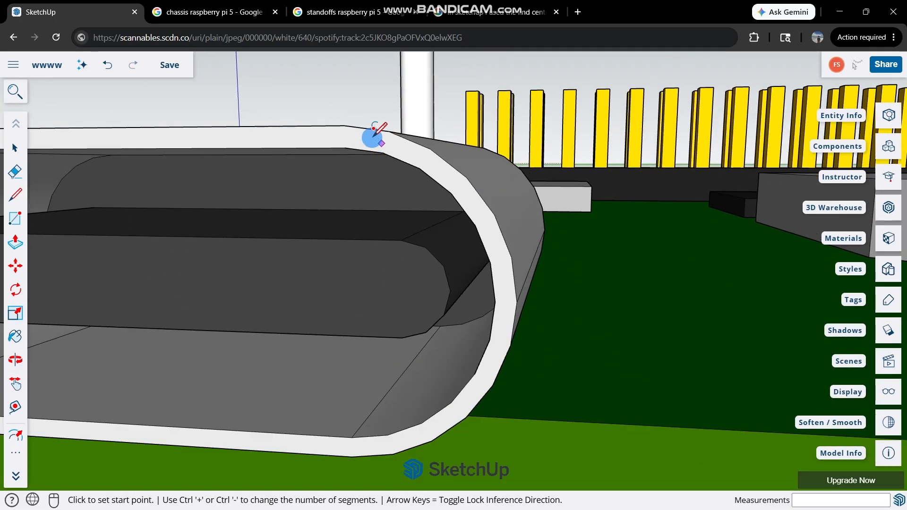
pyautogui.click(343, 123)
pyautogui.moveTo(354, 257); pyautogui.dragTo(358, 349, button='middle')
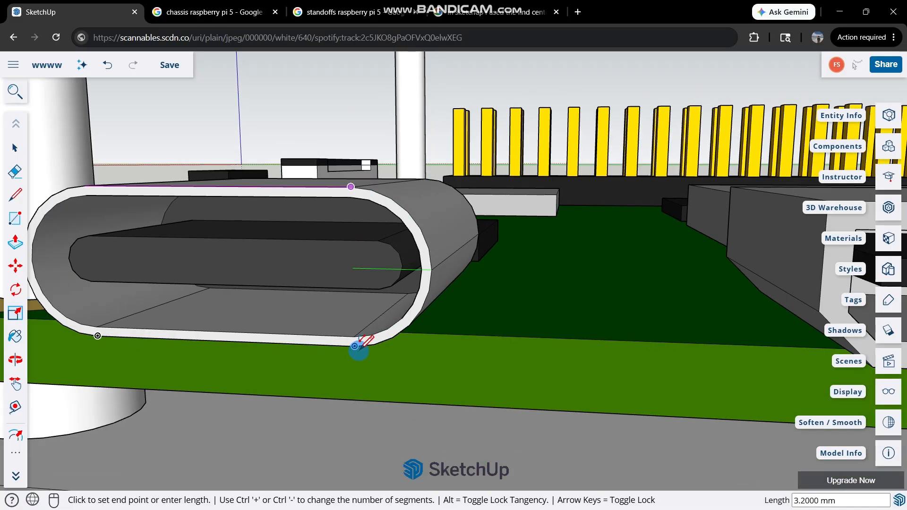
pyautogui.click(355, 345)
pyautogui.click(431, 270)
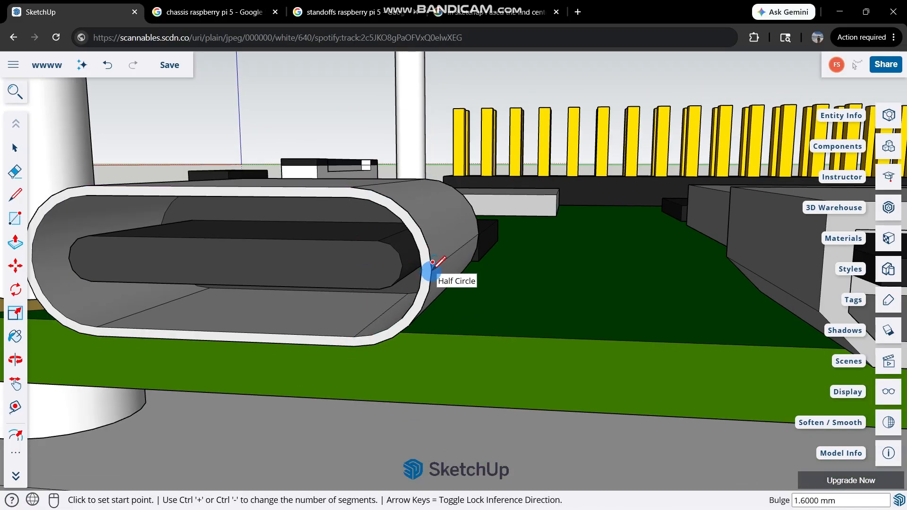
pyautogui.scroll(-3, 441, 274)
pyautogui.scroll(3, 430, 271)
pyautogui.press('space')
# Close the USB-C port outline by joining the two arcs with straight 5.7 mm lines along the upper and lower edges.
pyautogui.press('l')
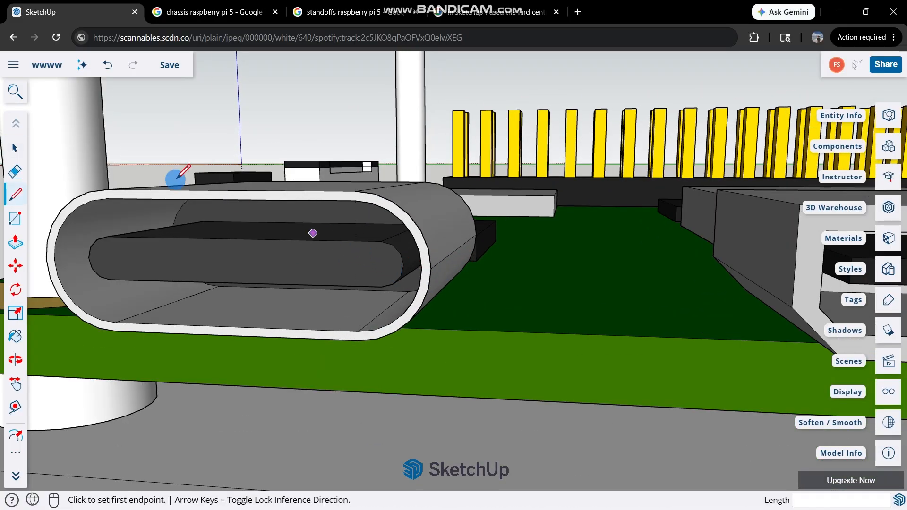
pyautogui.click(106, 189)
pyautogui.click(354, 191)
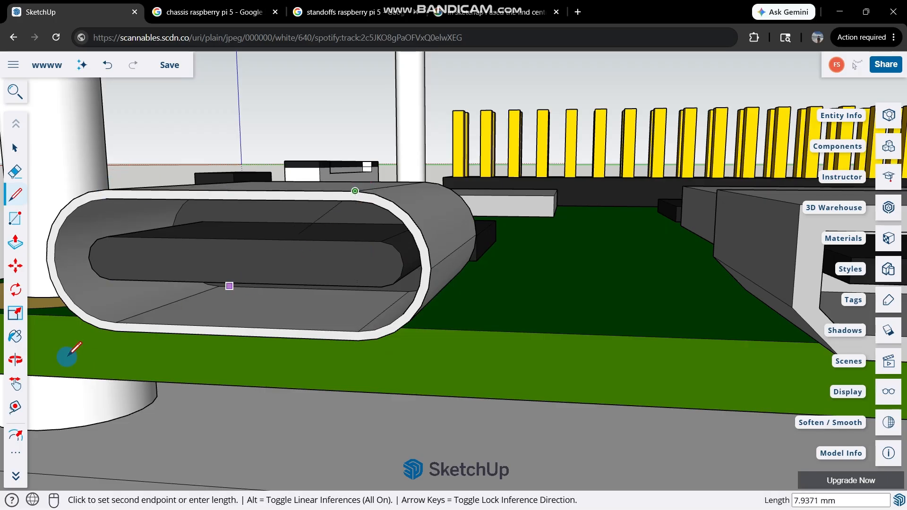
pyautogui.press('space')
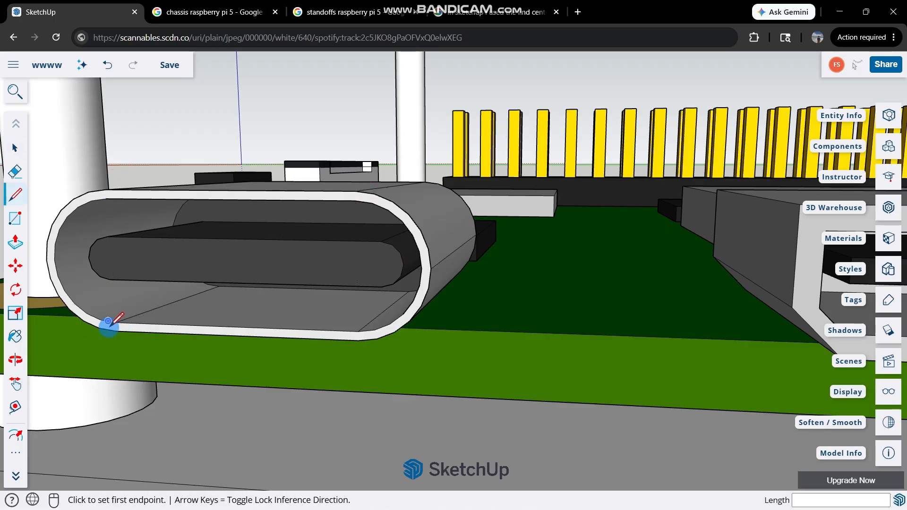
pyautogui.click(116, 330)
pyautogui.click(360, 340)
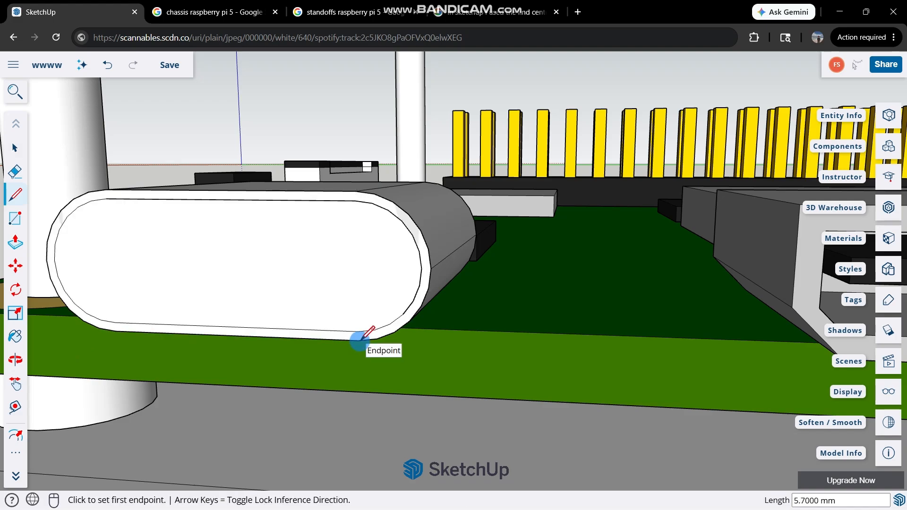
pyautogui.press('space')
# Trace the front outline of the micro-HDMI port nearest the USB-C port with lines to form a closed face.
pyautogui.scroll(-5, 309, 268)
pyautogui.scroll(2, 285, 257)
pyautogui.moveTo(292, 267); pyautogui.dragTo(321, 330, button='middle')
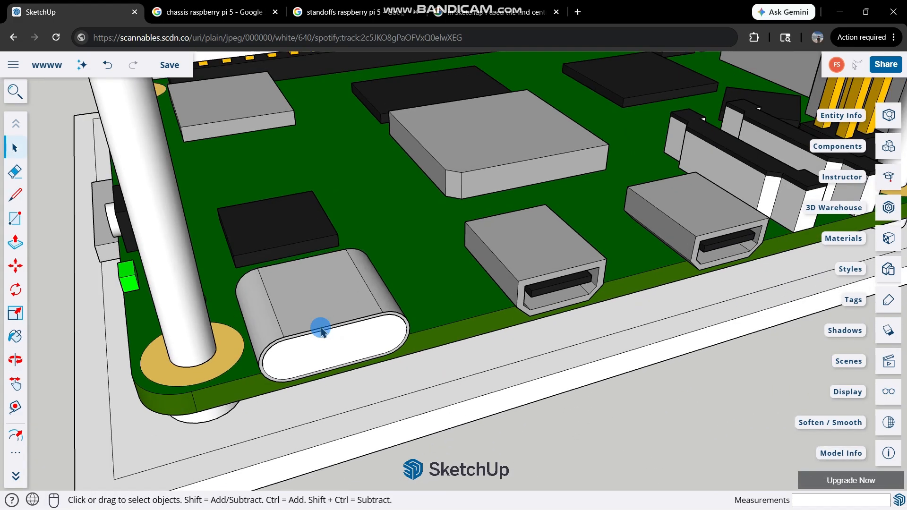
pyautogui.scroll(3, 469, 338)
pyautogui.scroll(-2, 484, 334)
pyautogui.scroll(1, 579, 289)
pyautogui.moveTo(579, 290); pyautogui.dragTo(490, 265, button='middle')
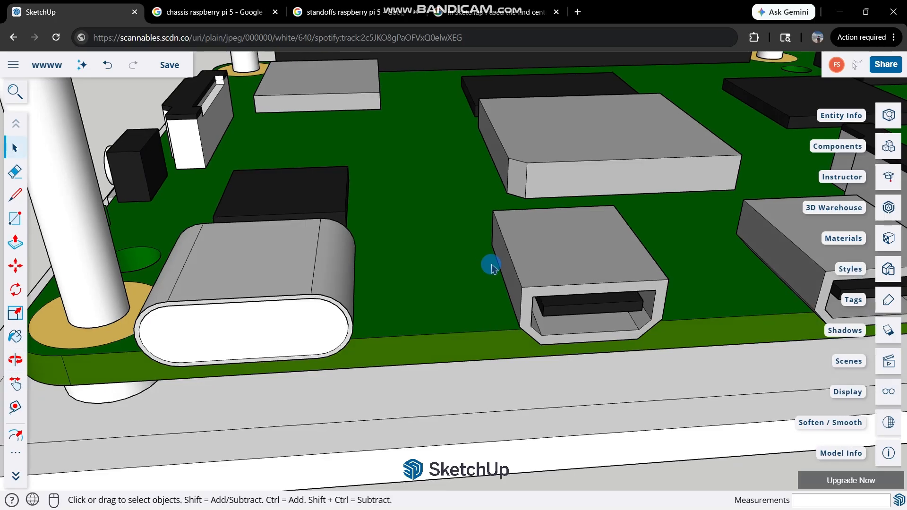
pyautogui.scroll(1, 519, 259)
pyautogui.scroll(-1, 594, 289)
pyautogui.moveTo(610, 318); pyautogui.dragTo(480, 242, button='middle')
pyautogui.scroll(2, 480, 243)
pyautogui.press('l')
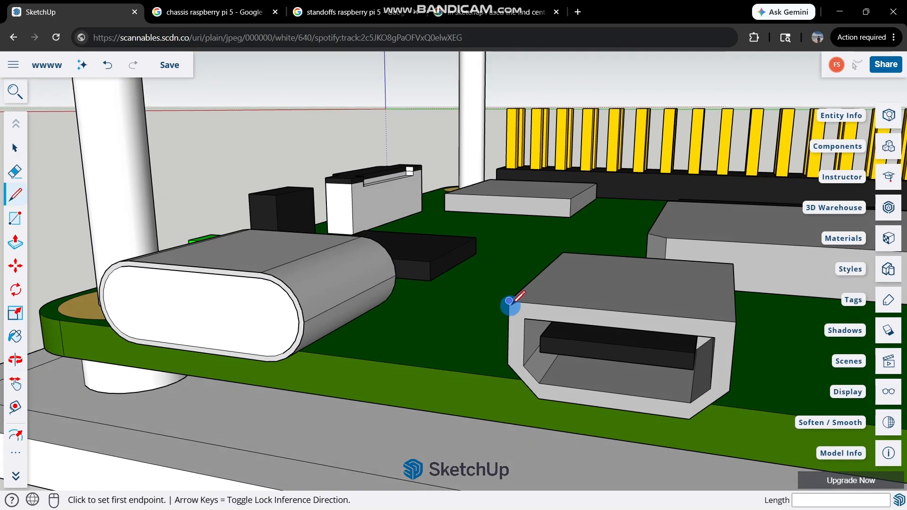
pyautogui.click(508, 300)
pyautogui.click(735, 321)
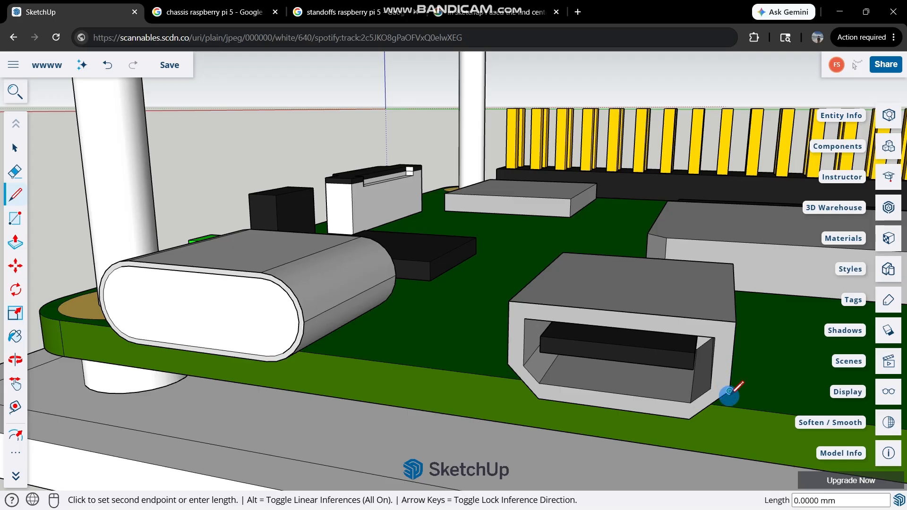
pyautogui.click(689, 418)
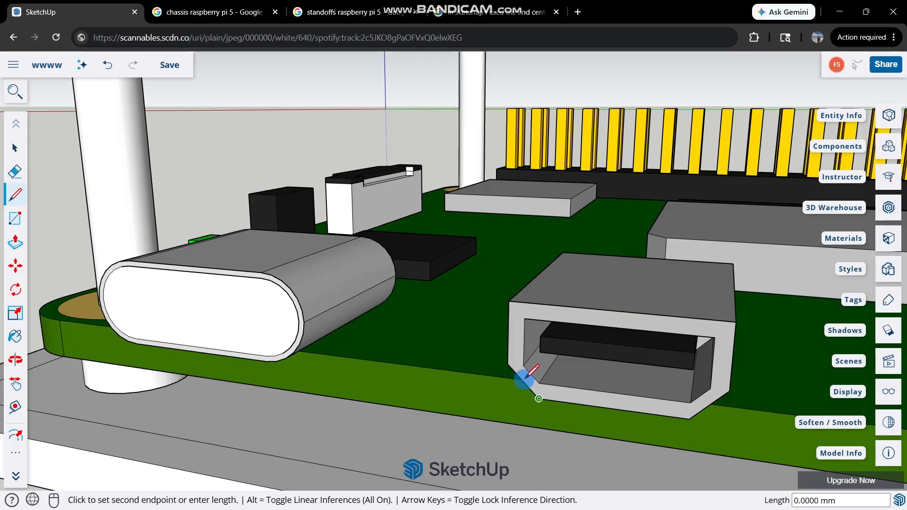
pyautogui.click(507, 363)
pyautogui.click(509, 301)
pyautogui.scroll(-7, 449, 314)
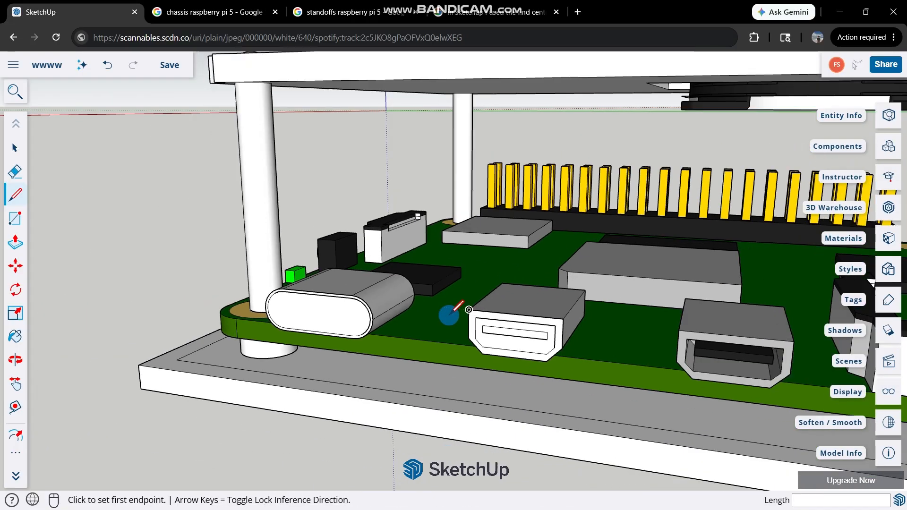
pyautogui.press('space')
# Trace the front outline of the second micro-HDMI port with lines from corner to corner to form a closed face.
pyautogui.scroll(7, 636, 344)
pyautogui.press('l')
pyautogui.click(643, 303)
pyautogui.click(606, 392)
pyautogui.click(473, 375)
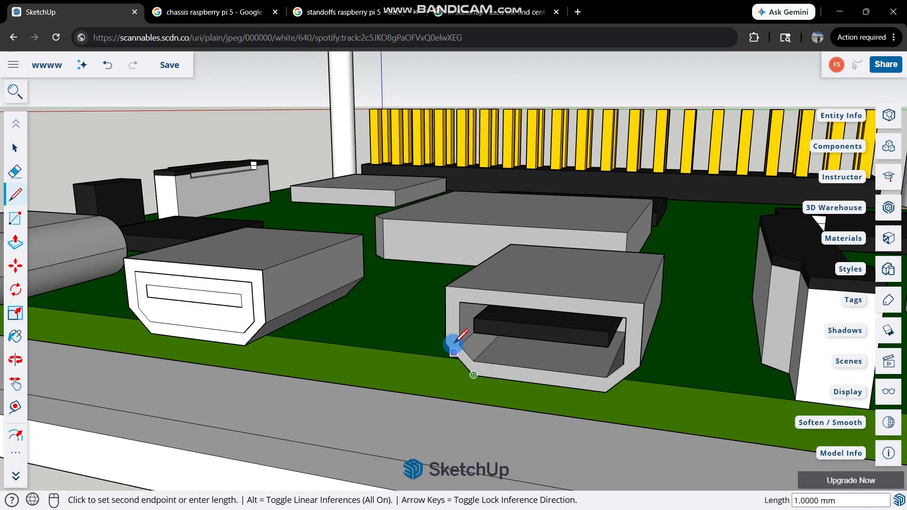
pyautogui.click(445, 344)
pyautogui.click(445, 287)
pyautogui.click(644, 303)
pyautogui.scroll(-7, 532, 283)
pyautogui.press('space')
# Trace the front outline of the Ethernet port with lines so its opening is covered by a face.
pyautogui.scroll(7, 632, 279)
pyautogui.press('l')
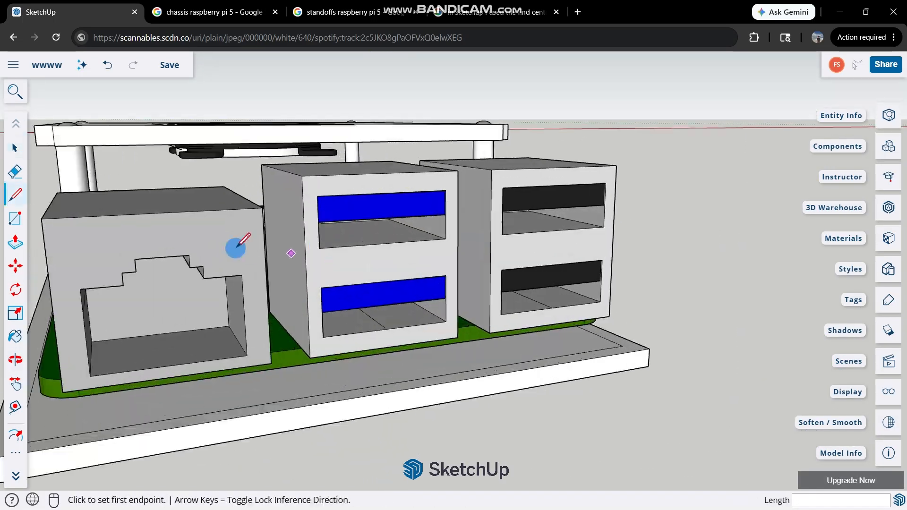
pyautogui.click(465, 208)
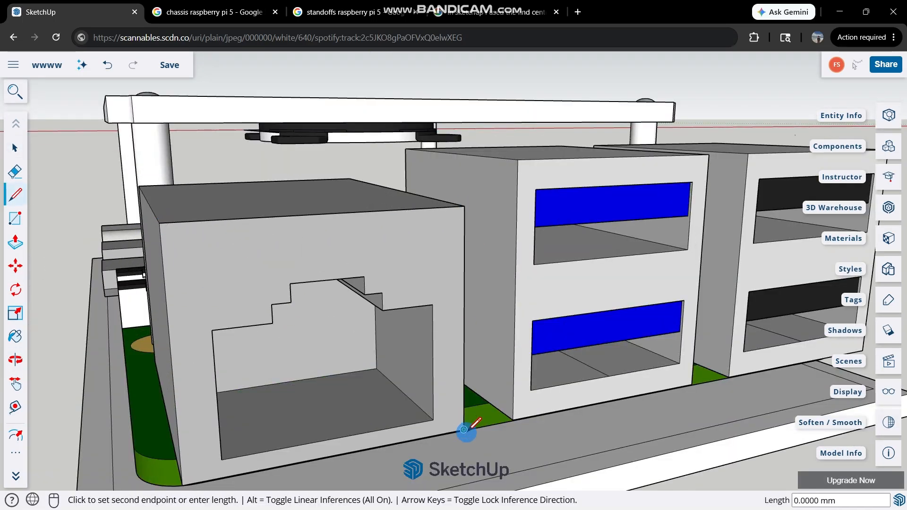
pyautogui.click(159, 223)
# Trace the front outline of the blue double USB port with lines around its four corners.
pyautogui.click(518, 160)
pyautogui.click(513, 419)
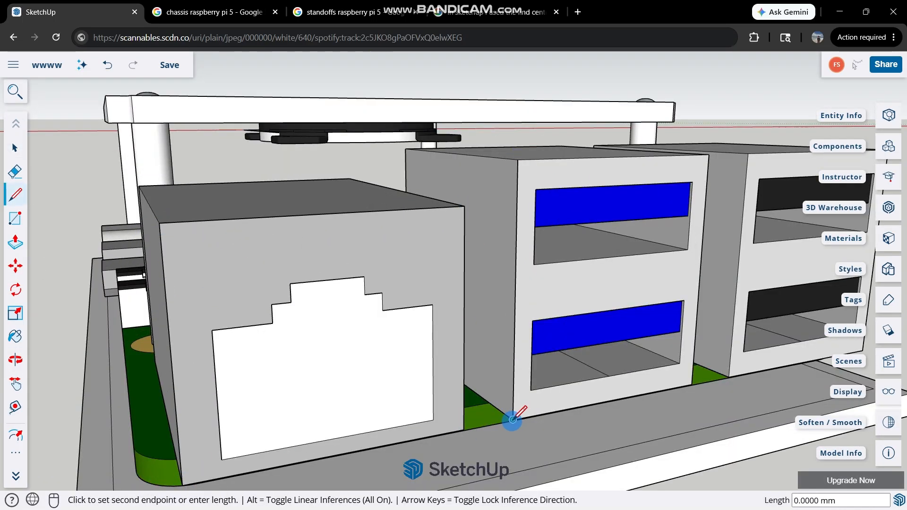
pyautogui.click(692, 385)
pyautogui.click(709, 154)
pyautogui.click(518, 160)
pyautogui.scroll(-5, 203, 227)
pyautogui.scroll(5, 680, 210)
# Trace the front outline of the black double USB port with lines around its four corners.
pyautogui.click(490, 146)
pyautogui.click(488, 432)
pyautogui.scroll(-3, 277, 467)
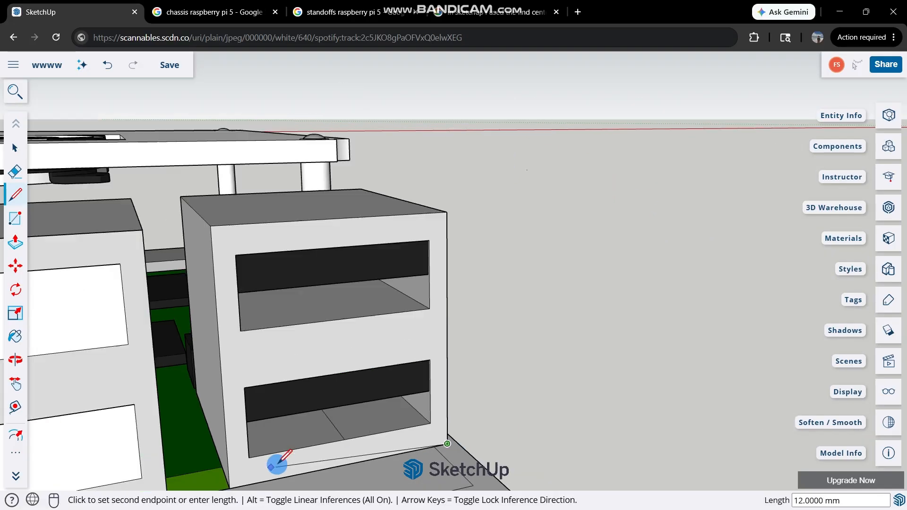
pyautogui.click(234, 486)
pyautogui.click(428, 239)
pyautogui.scroll(-5, 503, 279)
pyautogui.scroll(2, 278, 277)
# Extrude the USB-C port face 2 mm outward.
pyautogui.moveTo(279, 269); pyautogui.dragTo(274, 232, button='middle')
pyautogui.scroll(2, 352, 247)
pyautogui.press('space')
pyautogui.moveTo(350, 259); pyautogui.dragTo(407, 274, button='middle')
pyautogui.press('p')
pyautogui.scroll(6, 41, 283)
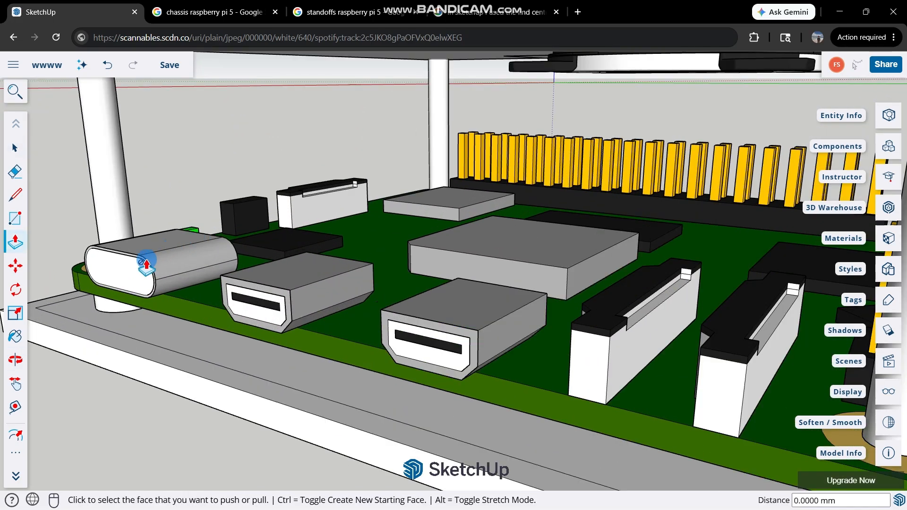
pyautogui.click(107, 289)
pyautogui.moveTo(263, 304); pyautogui.dragTo(142, 429, button='middle')
pyautogui.write('2')
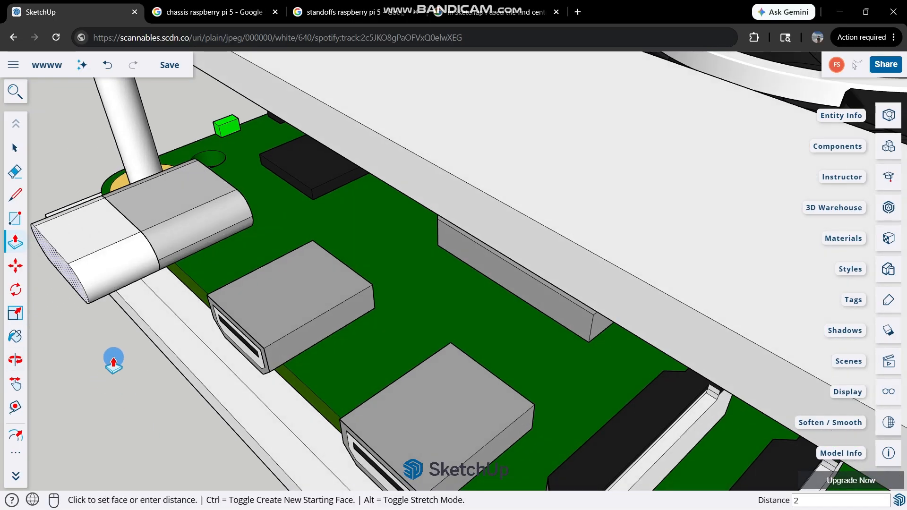
pyautogui.press('Return')
# Extrude the faces of both micro-HDMI ports 2 mm outward.
pyautogui.scroll(1, 263, 342)
pyautogui.moveTo(227, 360); pyautogui.dragTo(304, 347, button='middle')
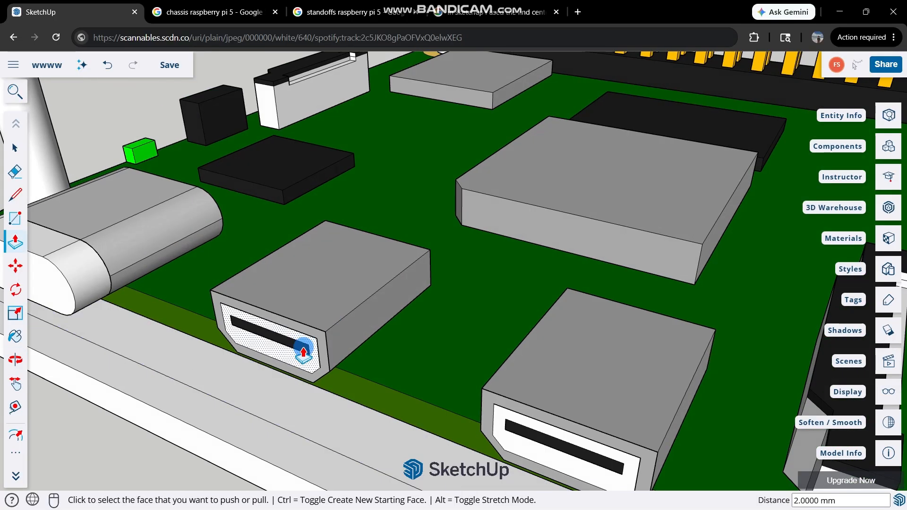
pyautogui.doubleClick(304, 347)
pyautogui.scroll(-3, 281, 371)
pyautogui.click(458, 378)
pyautogui.write('2')
pyautogui.press('Return')
# Extrude the front faces of the Ethernet port and both double USB ports 2 mm outward.
pyautogui.scroll(-6, 439, 401)
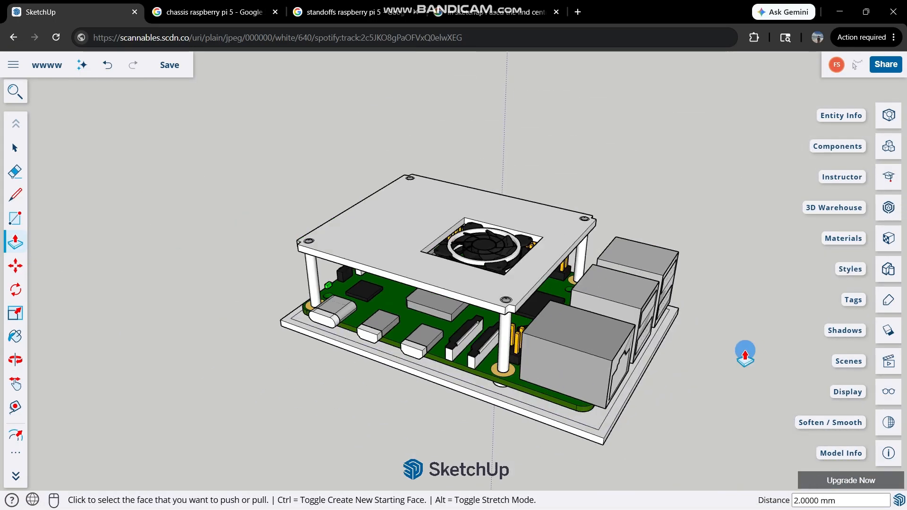
pyautogui.moveTo(745, 354); pyautogui.dragTo(558, 349, button='middle')
pyautogui.scroll(4, 524, 387)
pyautogui.doubleClick(524, 398)
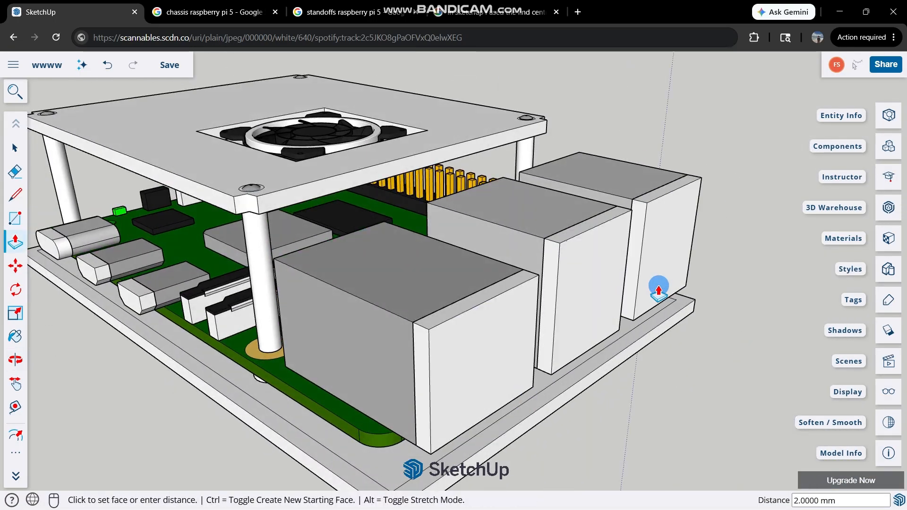
pyautogui.press('space')
pyautogui.scroll(-5, 665, 264)
pyautogui.scroll(-1, 657, 269)
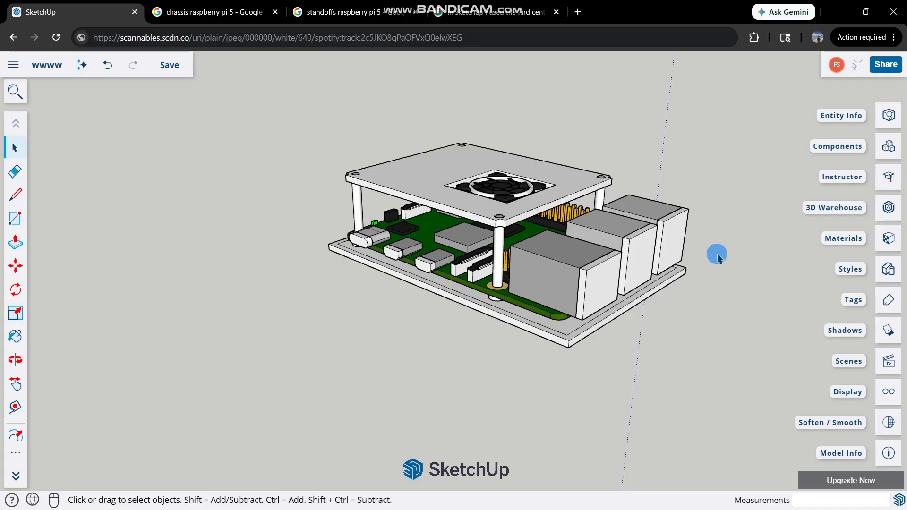
# Try to extrude the base's 2 mm border upward into walls reaching just below the fan plate.
pyautogui.scroll(5, 440, 253)
pyautogui.moveTo(425, 247); pyautogui.dragTo(421, 228, button='middle')
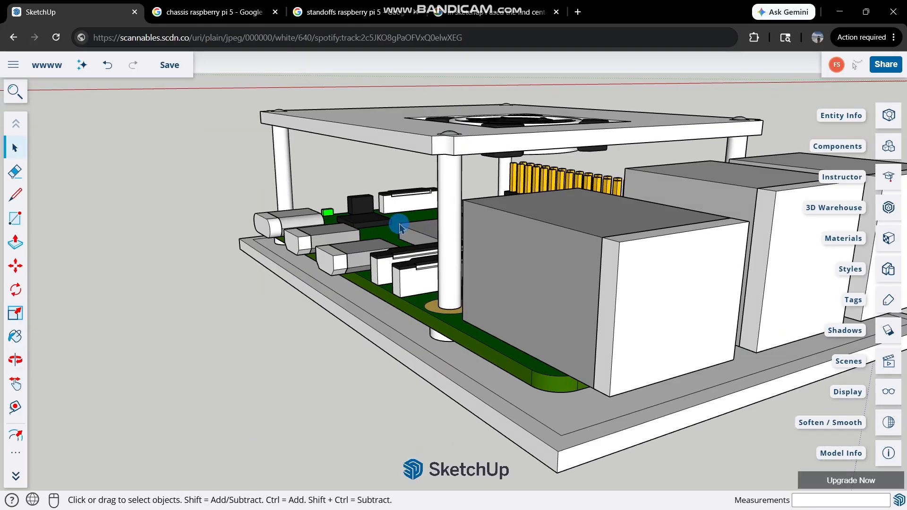
pyautogui.press('p')
pyautogui.moveTo(348, 299); pyautogui.dragTo(334, 348, button='middle')
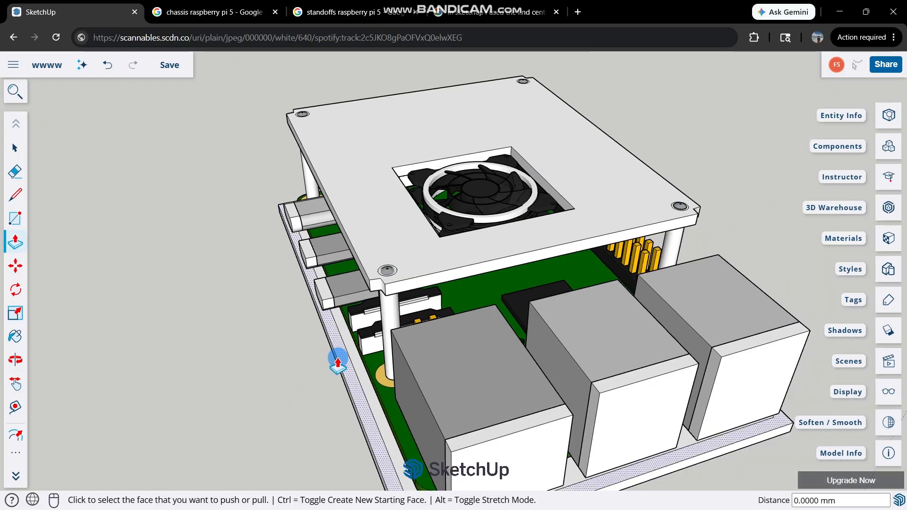
pyautogui.click(337, 364)
pyautogui.scroll(-2, 373, 212)
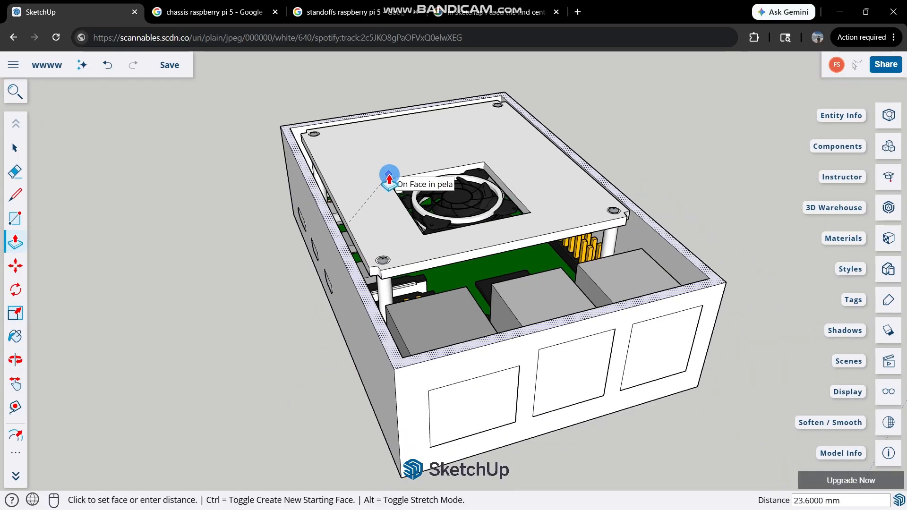
pyautogui.moveTo(370, 226); pyautogui.dragTo(364, 132, button='middle')
pyautogui.scroll(3, 374, 181)
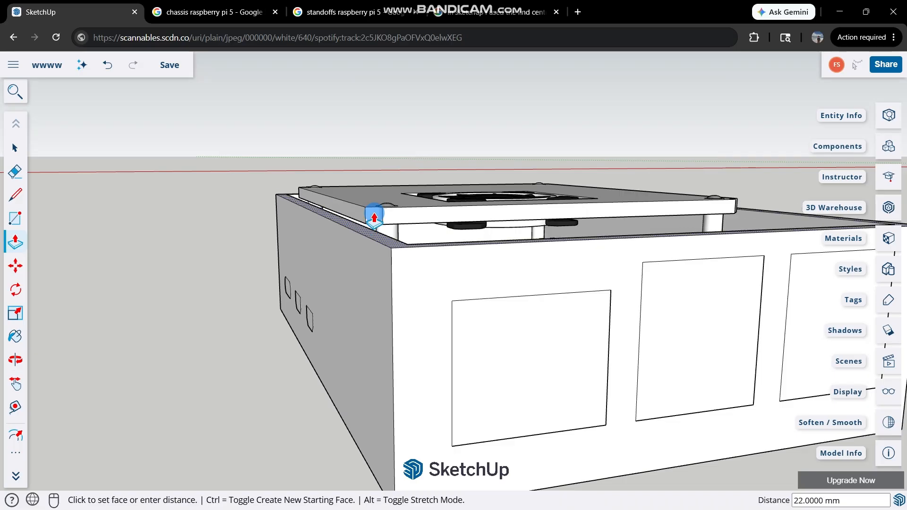
pyautogui.moveTo(364, 201); pyautogui.dragTo(427, 314, button='middle')
pyautogui.press('space')
# Undo the last extrusion of the base's border.
pyautogui.scroll(-3, 560, 277)
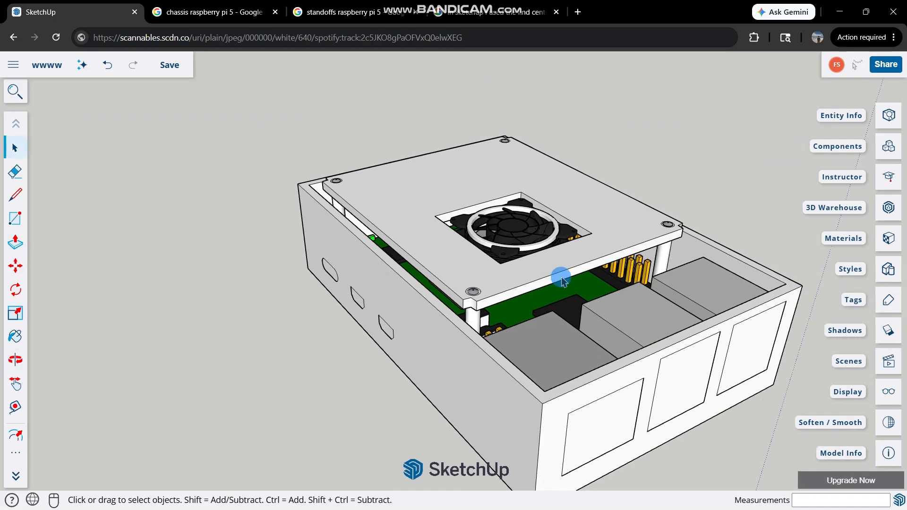
pyautogui.scroll(2, 607, 309)
pyautogui.moveTo(662, 336); pyautogui.dragTo(581, 208, button='middle')
pyautogui.hotkey('ctrl', 'z')
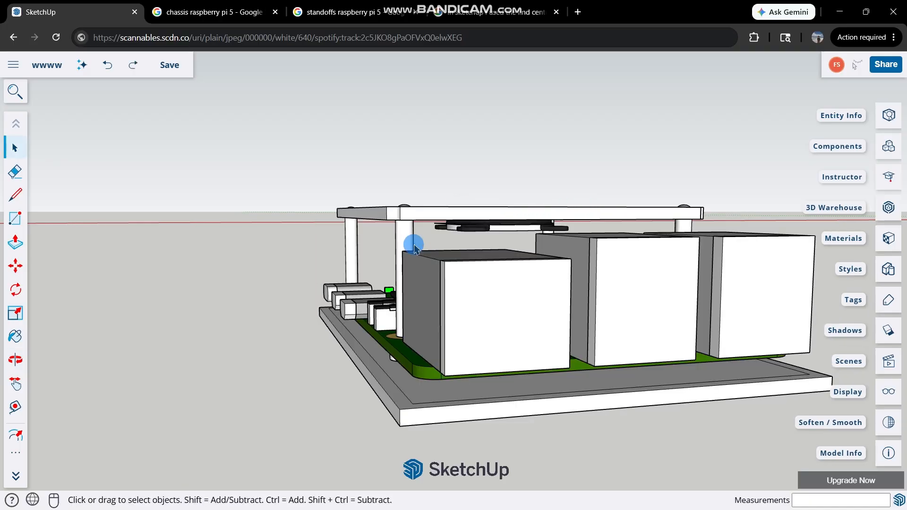
# Extrude the base's 2 mm border upward into walls, snapping the height to the fan plate's lower corner endpoint.
pyautogui.moveTo(415, 247); pyautogui.dragTo(399, 348, button='middle')
pyautogui.press('p')
pyautogui.click(392, 441)
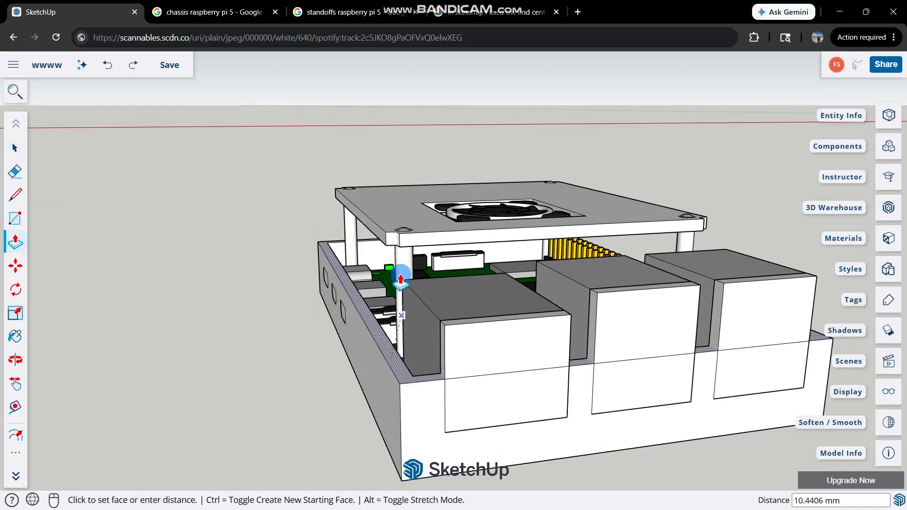
pyautogui.scroll(3, 367, 265)
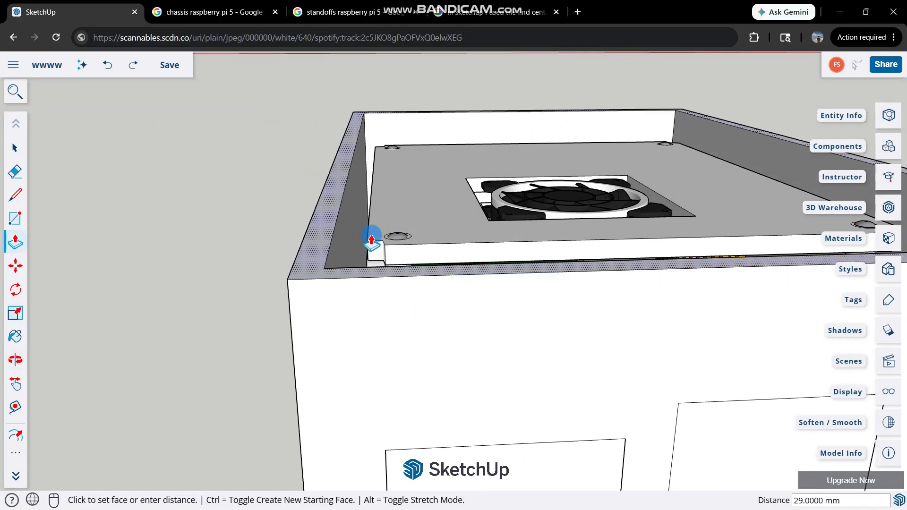
pyautogui.click(369, 243)
pyautogui.press('space')
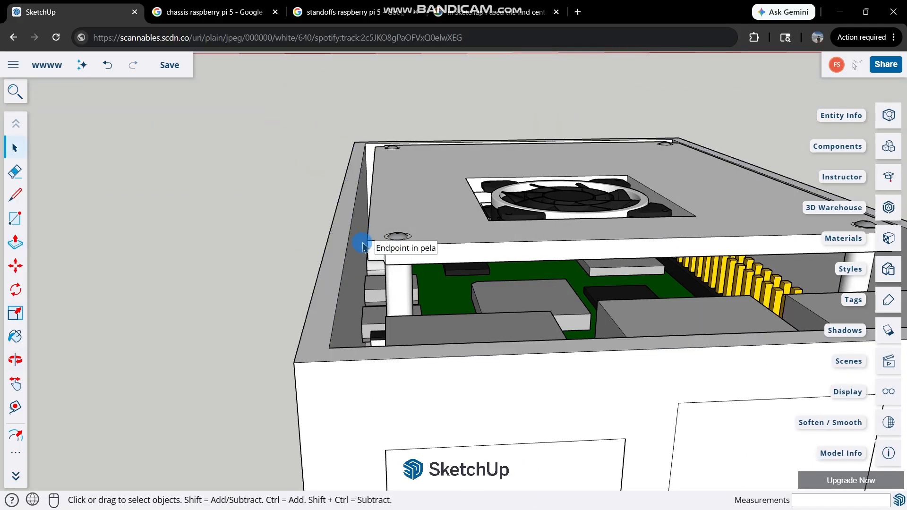
# Examine the raised walls around the fan plate and the port outlines on the USB, Ethernet and micro-HDMI sides.
pyautogui.moveTo(368, 244); pyautogui.dragTo(346, 224, button='middle')
pyautogui.scroll(-2, 346, 224)
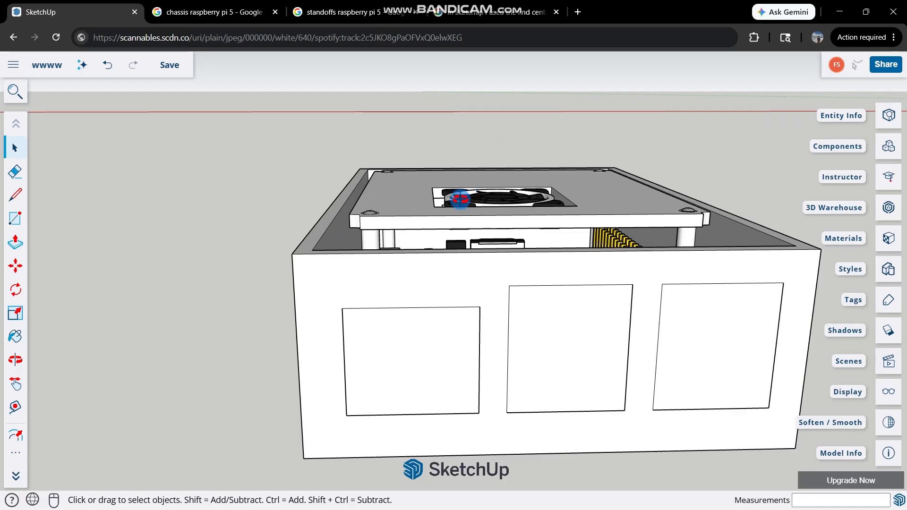
pyautogui.moveTo(462, 199); pyautogui.dragTo(452, 299, button='middle')
pyautogui.scroll(-2, 452, 300)
pyautogui.scroll(-1, 452, 300)
pyautogui.scroll(2, 512, 269)
pyautogui.moveTo(513, 269); pyautogui.dragTo(397, 240, button='middle')
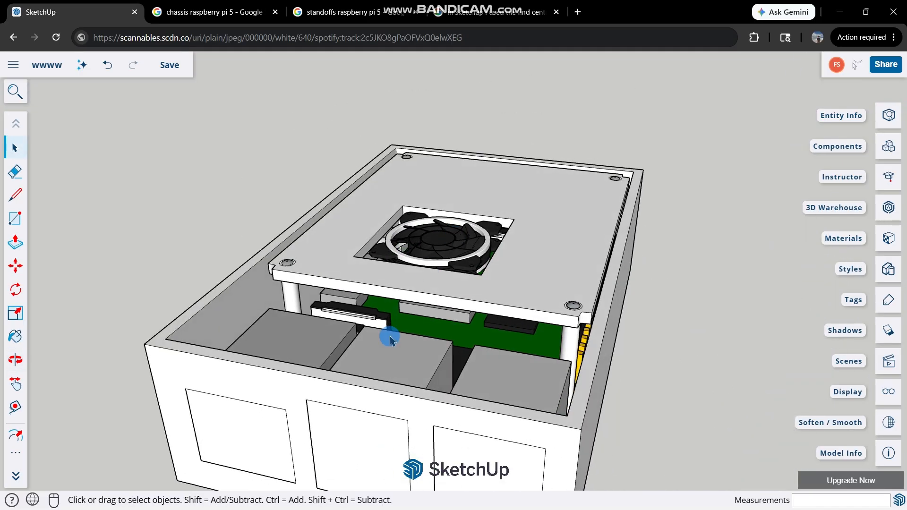
pyautogui.scroll(-2, 390, 338)
pyautogui.scroll(-1, 265, 379)
pyautogui.moveTo(266, 379); pyautogui.dragTo(530, 386, button='middle')
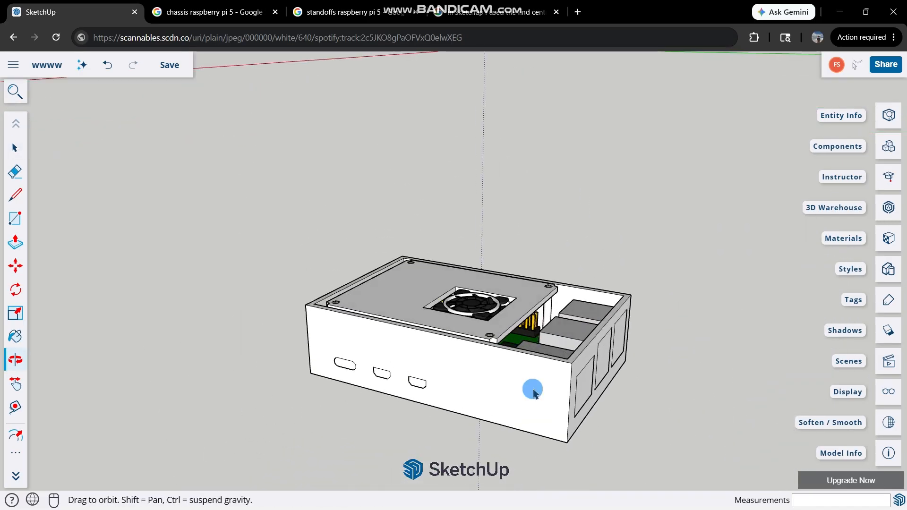
pyautogui.scroll(2, 451, 380)
pyautogui.scroll(2, 395, 368)
pyautogui.scroll(3, 396, 368)
pyautogui.scroll(-3, 461, 368)
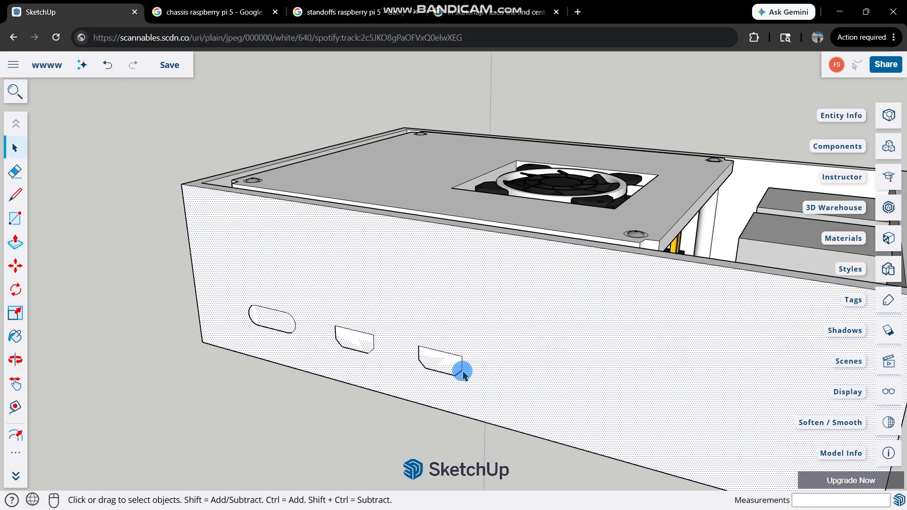
pyautogui.scroll(5, 447, 330)
pyautogui.press('l')
pyautogui.press('space')
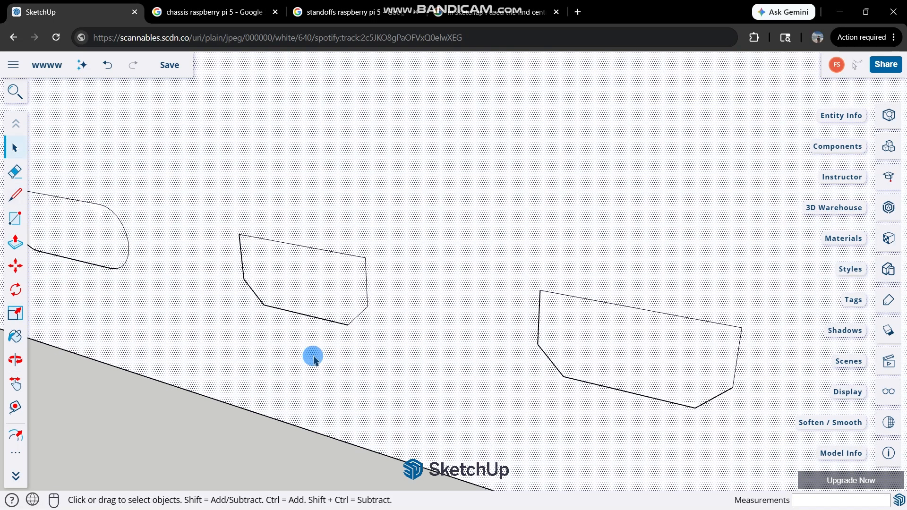
# Retrace the upper edges of both micro-HDMI outlines on the wall, from corner to corner, to separate their faces.
pyautogui.scroll(-3, 249, 370)
pyautogui.press('l')
pyautogui.scroll(2, 243, 283)
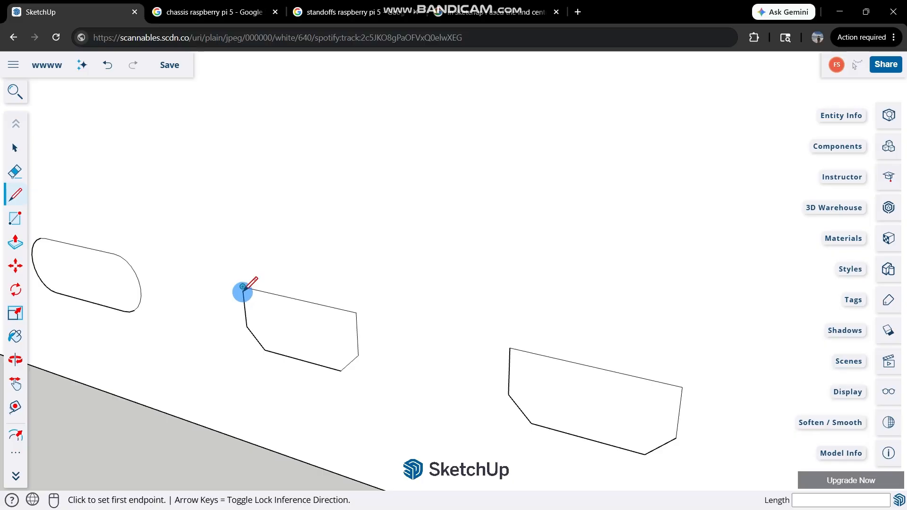
pyautogui.click(242, 286)
pyautogui.click(355, 312)
pyautogui.click(356, 312)
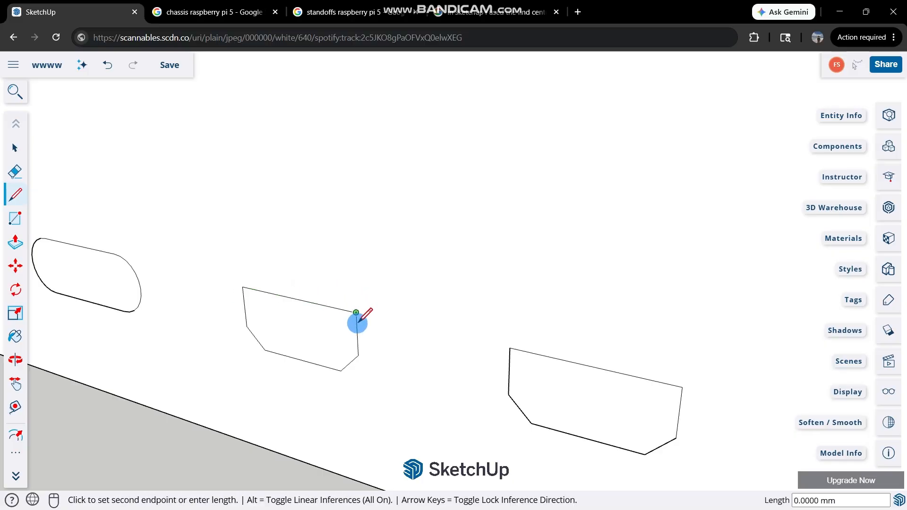
pyautogui.press('space')
pyautogui.press('l')
pyautogui.click(510, 348)
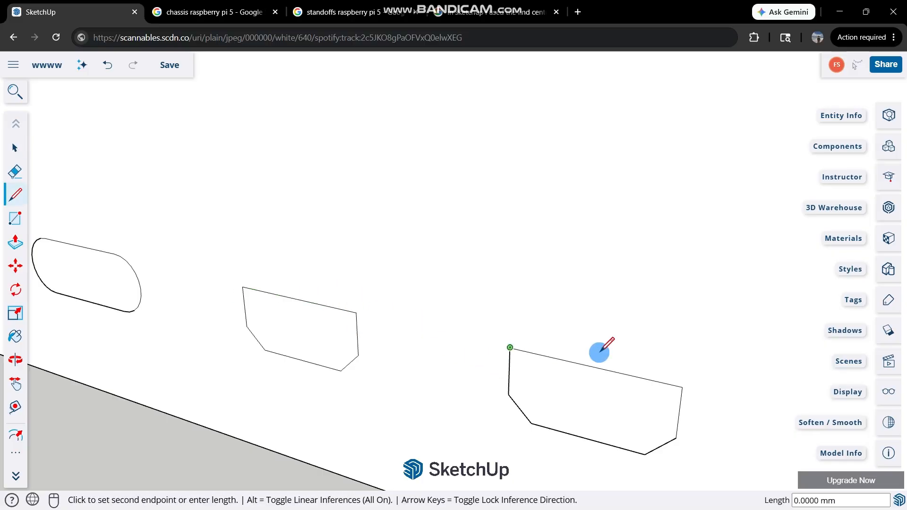
pyautogui.click(681, 386)
pyautogui.scroll(-6, 429, 364)
pyautogui.press('space')
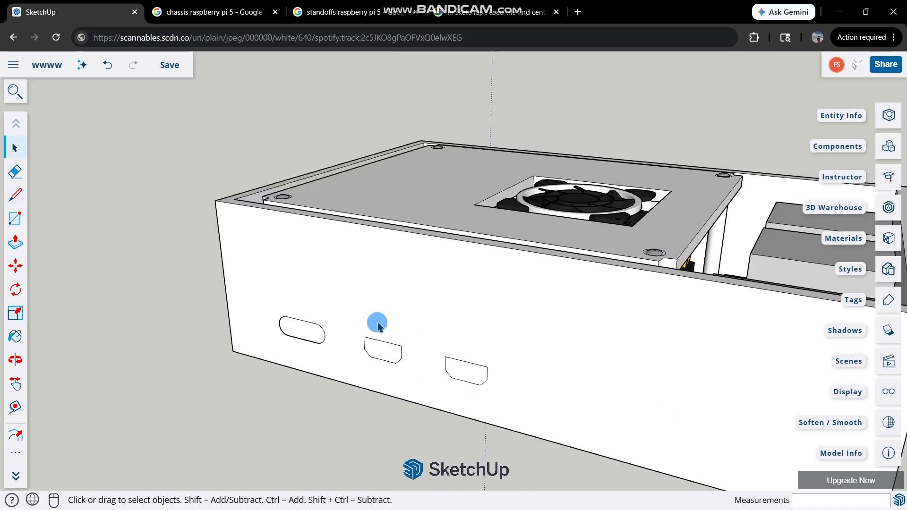
# Retrace the upper edges of the Ethernet outline and both USB outlines on the adjacent wall.
pyautogui.scroll(-3, 375, 377)
pyautogui.scroll(3, 704, 312)
pyautogui.press('l')
pyautogui.moveTo(706, 311); pyautogui.dragTo(491, 298, button='middle')
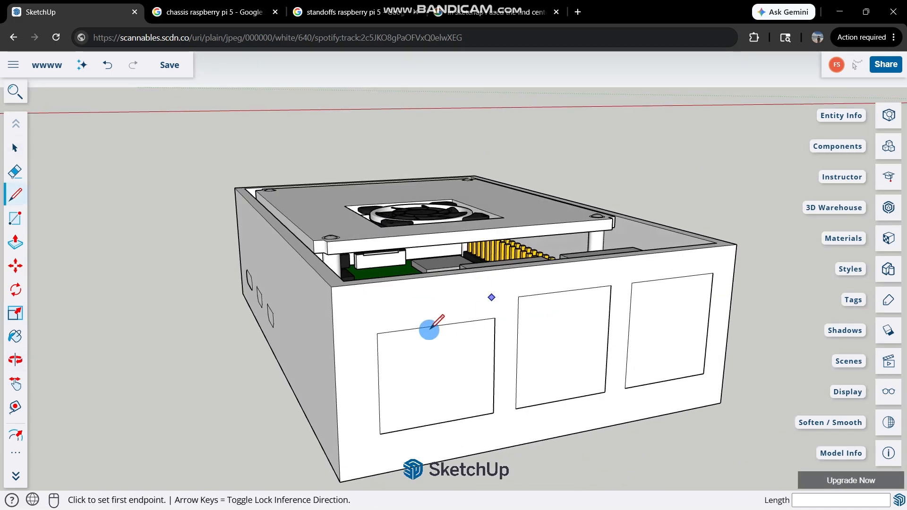
pyautogui.click(377, 334)
pyautogui.click(494, 318)
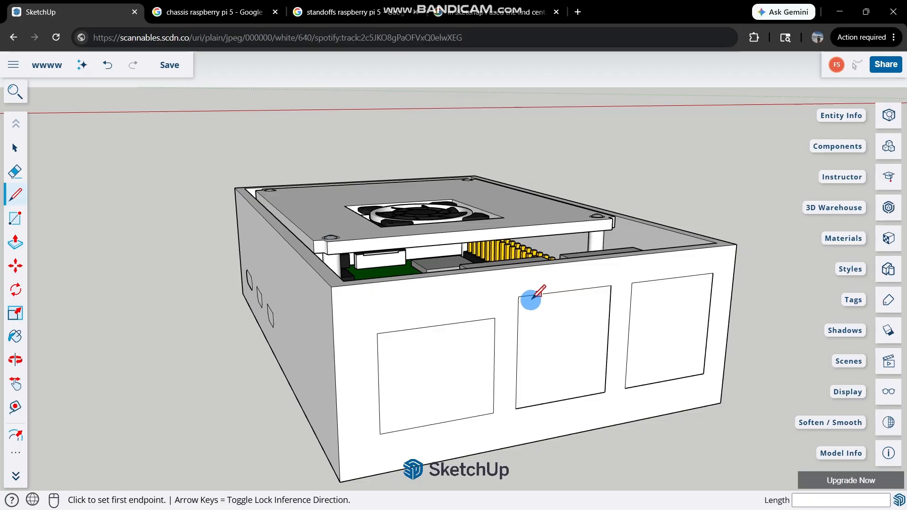
pyautogui.click(518, 296)
pyautogui.click(612, 286)
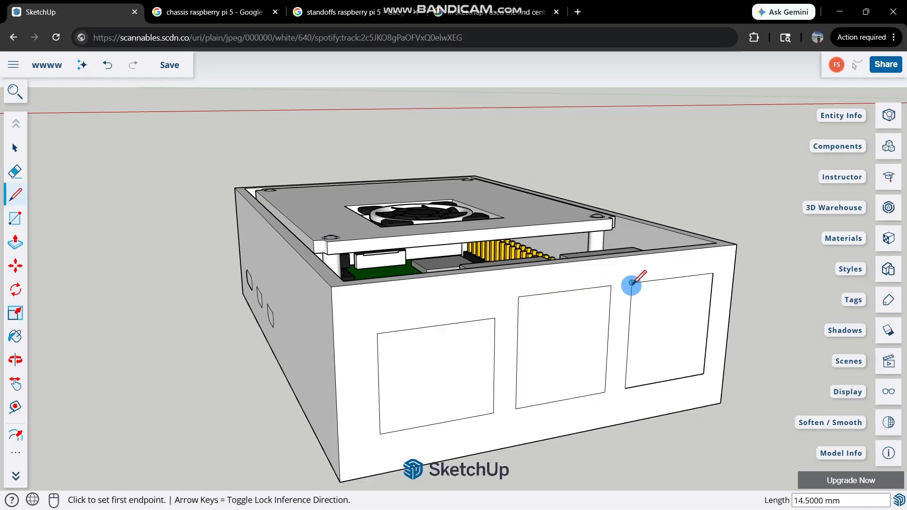
pyautogui.click(632, 283)
pyautogui.click(713, 274)
pyautogui.press('space')
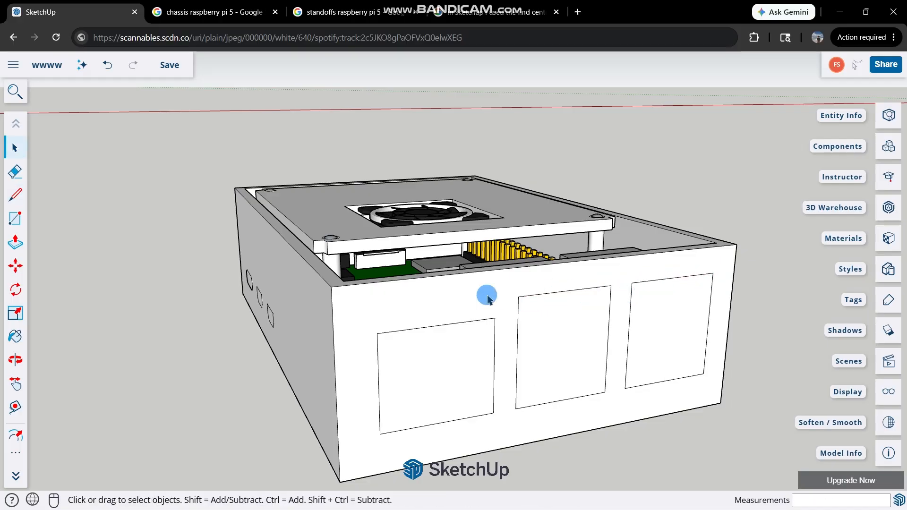
# Redraw the arc at the left end of the USB-C slot outline with a bulge of 1.6 mm.
pyautogui.scroll(-1, 330, 293)
pyautogui.scroll(5, 288, 283)
pyautogui.scroll(6, 288, 283)
pyautogui.press('a')
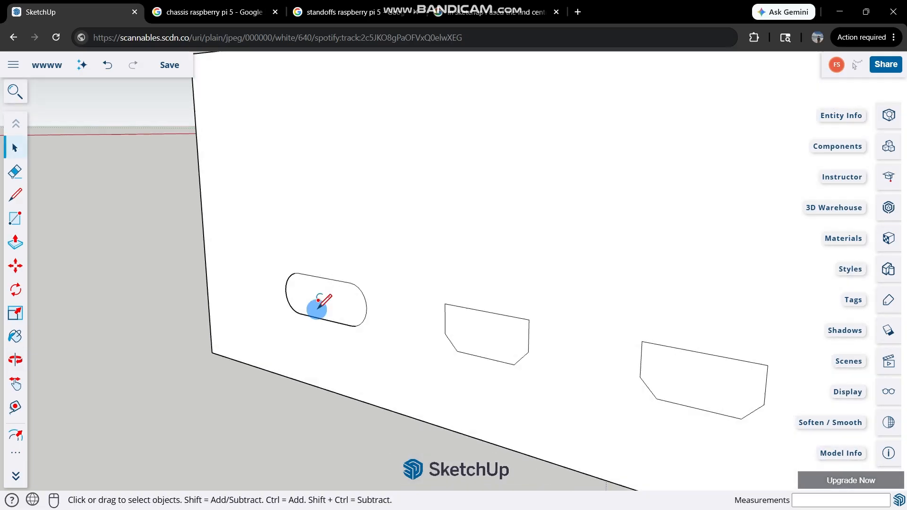
pyautogui.click(307, 240)
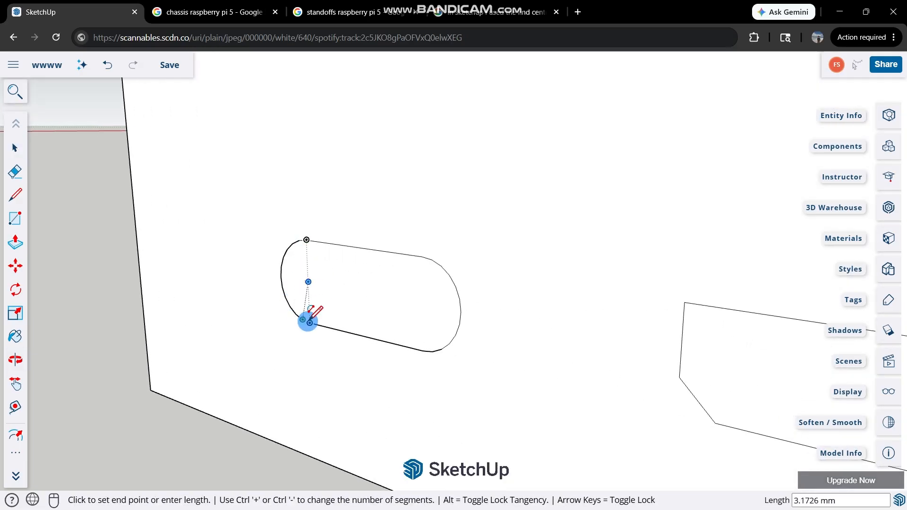
pyautogui.click(309, 323)
pyautogui.click(281, 276)
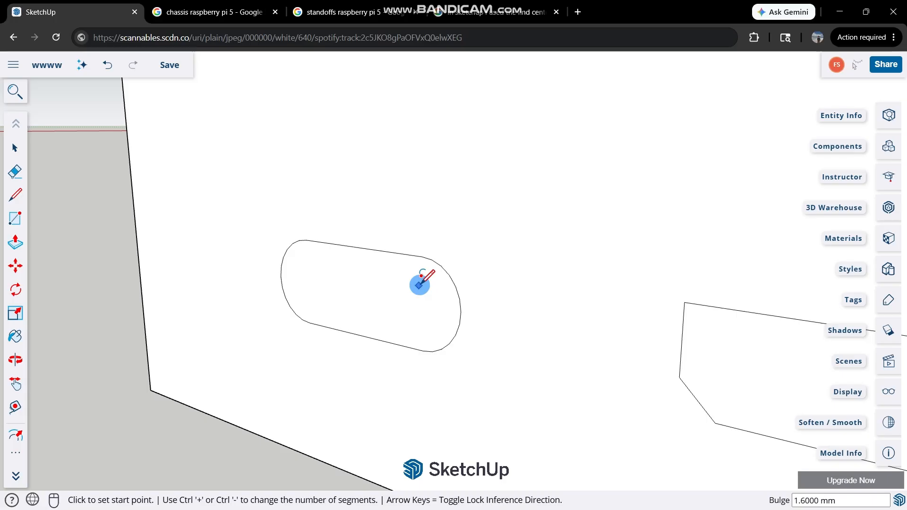
pyautogui.press('space')
pyautogui.moveTo(392, 289); pyautogui.dragTo(571, 299, button='middle')
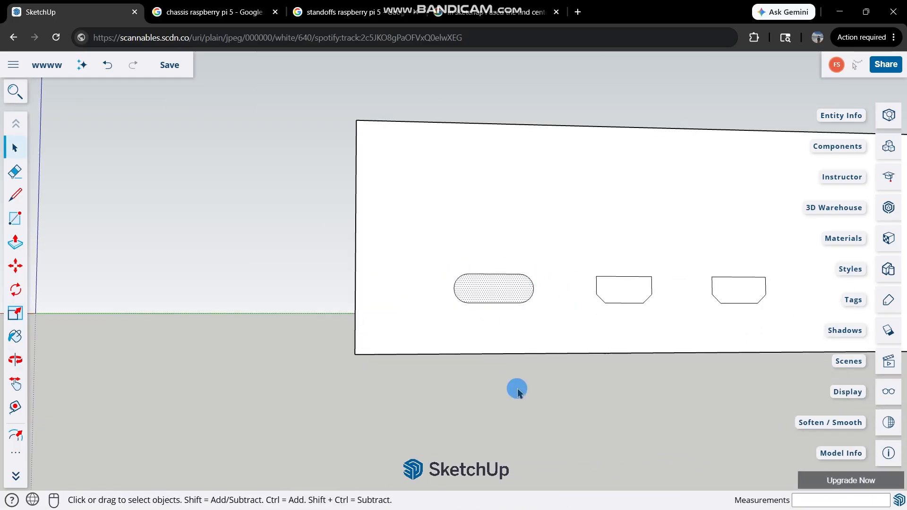
# Check by selecting it that the USB-C slot's face is separate from the surrounding wall.
pyautogui.scroll(3, 517, 392)
pyautogui.scroll(-3, 529, 218)
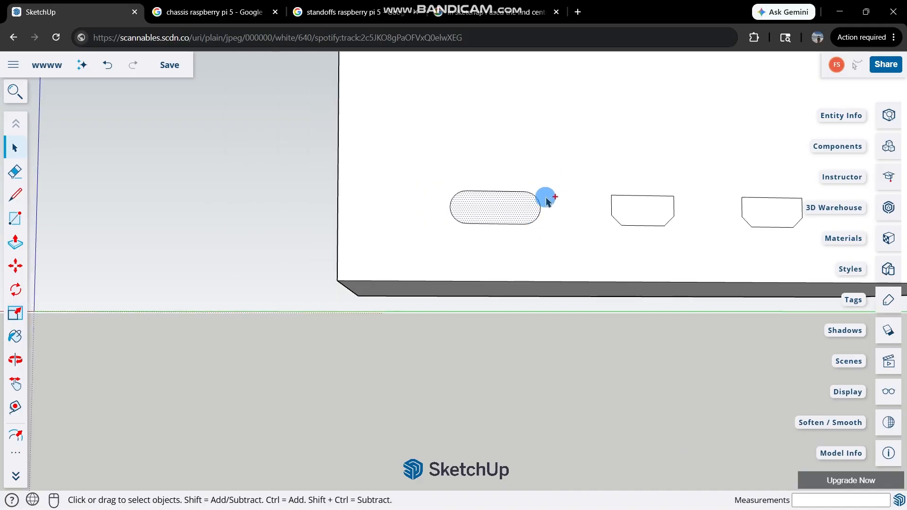
pyautogui.click(490, 210)
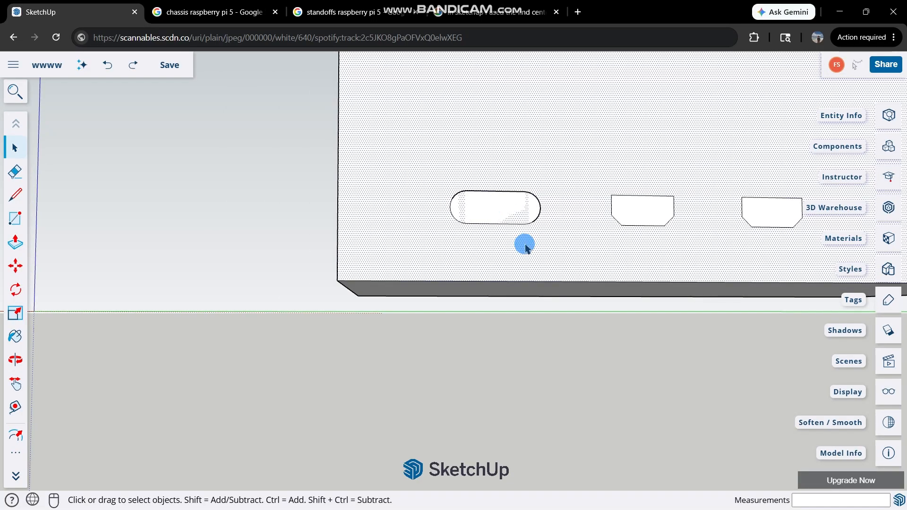
pyautogui.scroll(-2, 525, 246)
pyautogui.scroll(3, 543, 200)
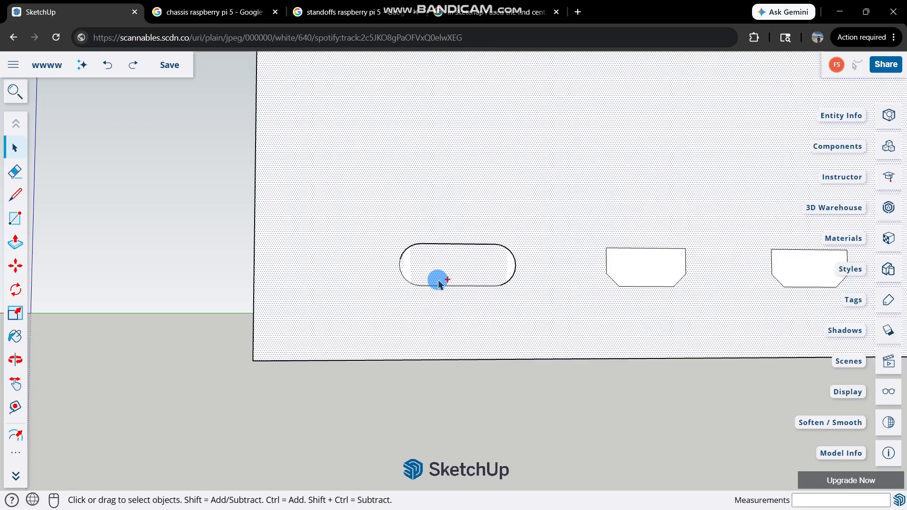
pyautogui.click(443, 367)
pyautogui.click(453, 265)
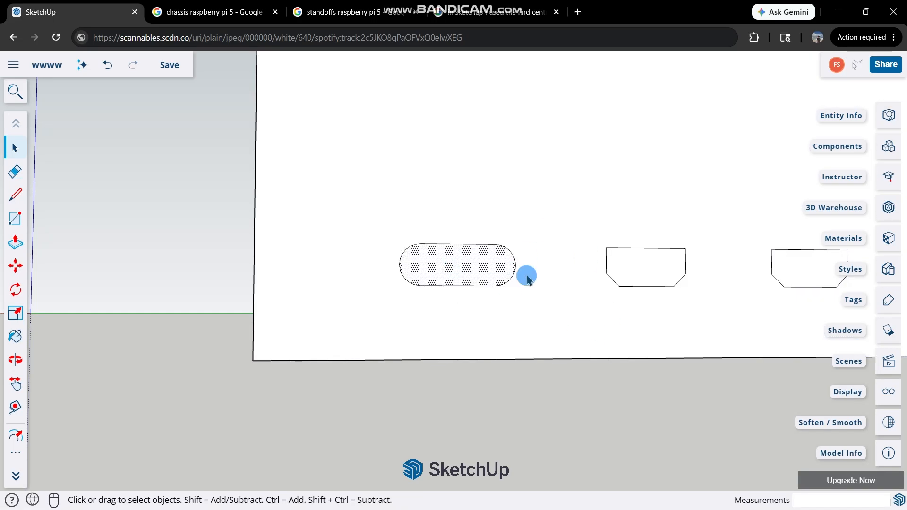
# Push the USB-C slot and the neighbouring micro-HDMI outline 2 mm inward to cut them through the wall.
pyautogui.scroll(3, 471, 261)
pyautogui.moveTo(471, 261); pyautogui.dragTo(432, 258, button='middle')
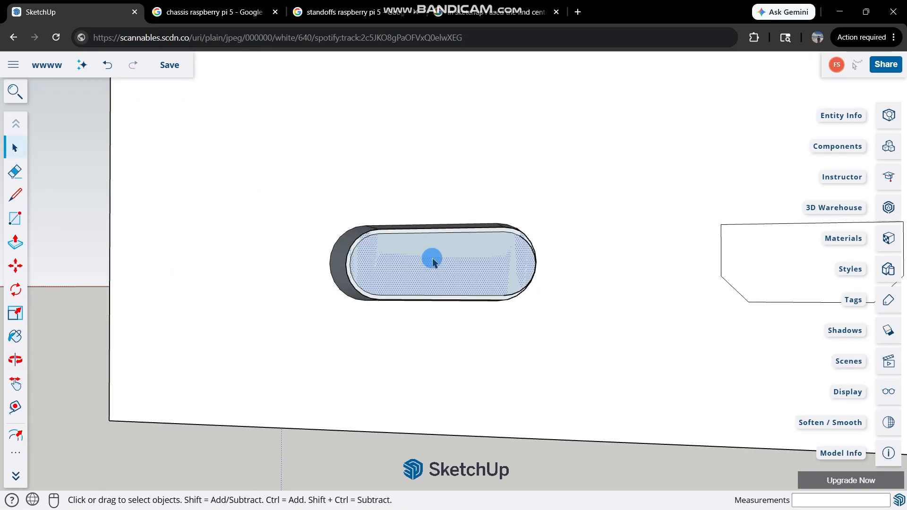
pyautogui.scroll(2, 432, 258)
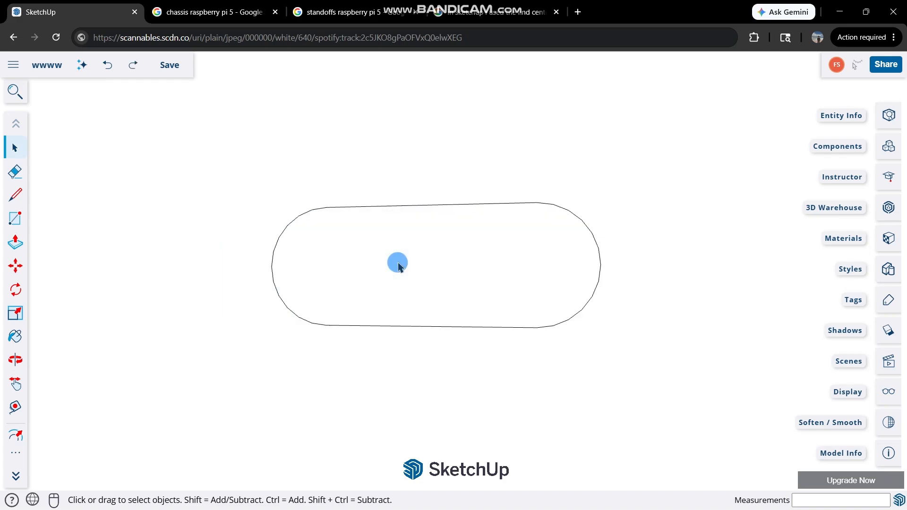
pyautogui.press('p')
pyautogui.click(387, 267)
pyautogui.click(419, 267)
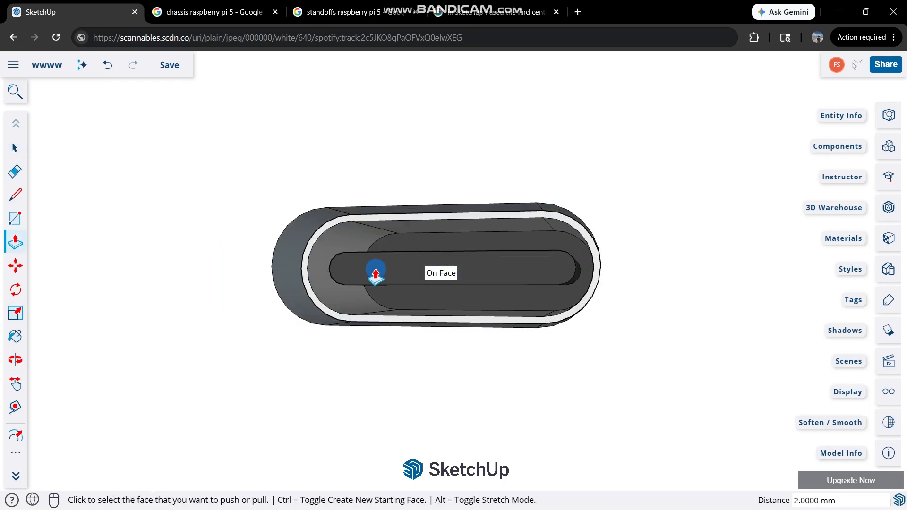
pyautogui.scroll(-5, 426, 269)
pyautogui.scroll(2, 626, 274)
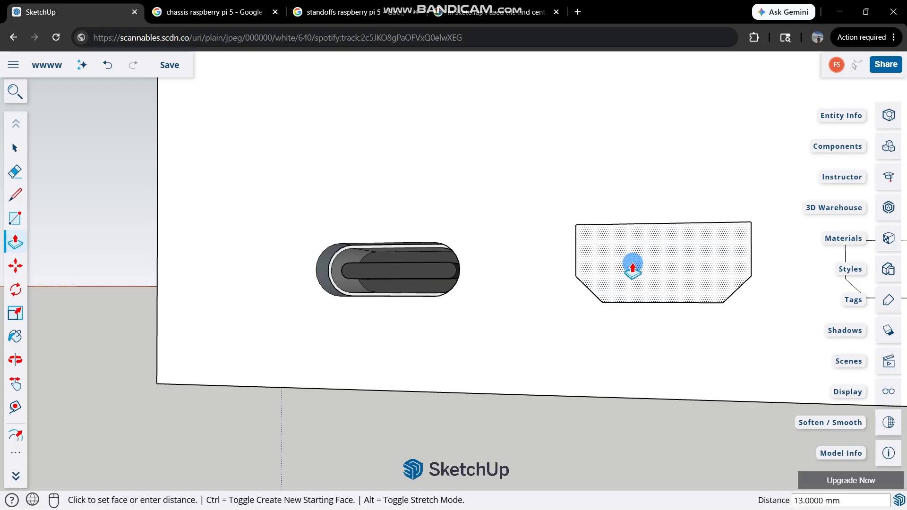
pyautogui.moveTo(633, 265); pyautogui.dragTo(605, 275, button='middle')
pyautogui.click(629, 274)
pyautogui.scroll(-3, 528, 295)
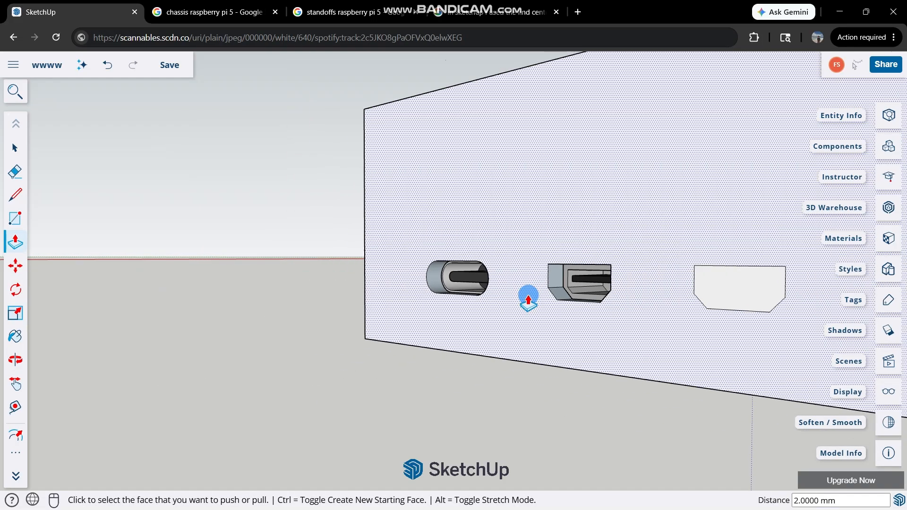
# Push the second micro-HDMI outline 4 mm inward and offset its inner face by 2 mm to open it through the wall.
pyautogui.scroll(1, 702, 285)
pyautogui.click(703, 285)
pyautogui.click(736, 280)
pyautogui.scroll(-1, 635, 299)
pyautogui.scroll(-3, 635, 303)
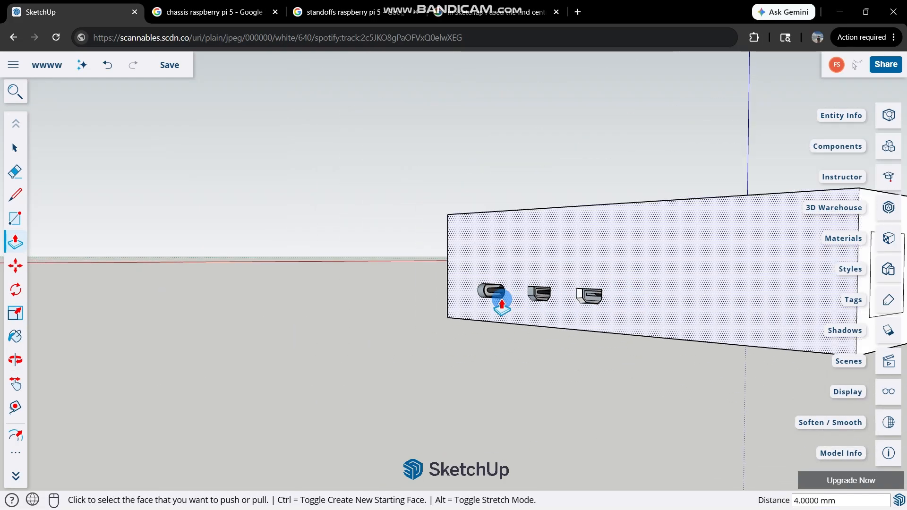
pyautogui.scroll(2, 601, 296)
pyautogui.scroll(2, 641, 309)
pyautogui.click(652, 307)
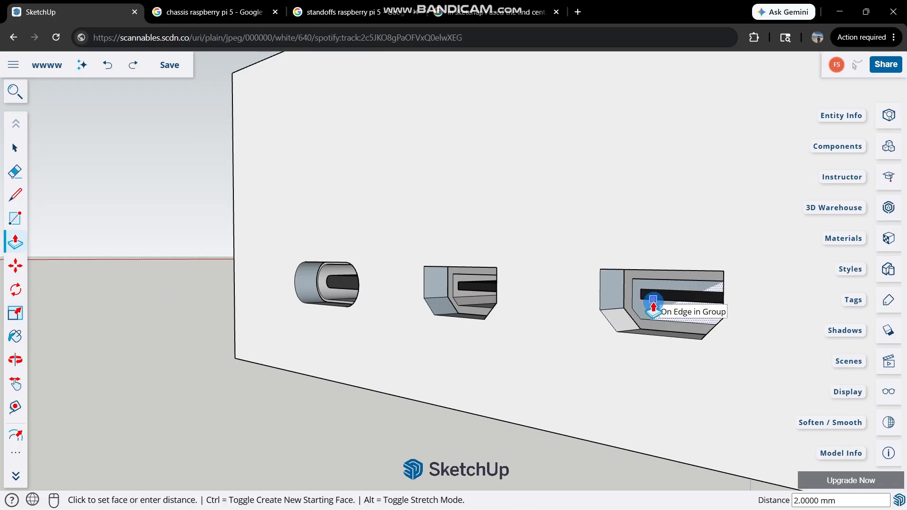
pyautogui.click(656, 302)
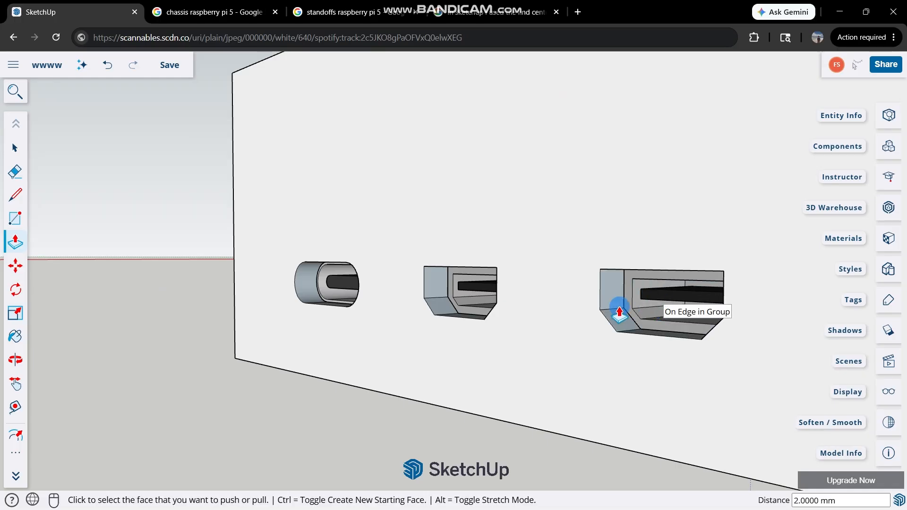
pyautogui.scroll(2, 567, 307)
pyautogui.moveTo(567, 307); pyautogui.dragTo(335, 312, button='middle')
pyautogui.scroll(-5, 334, 314)
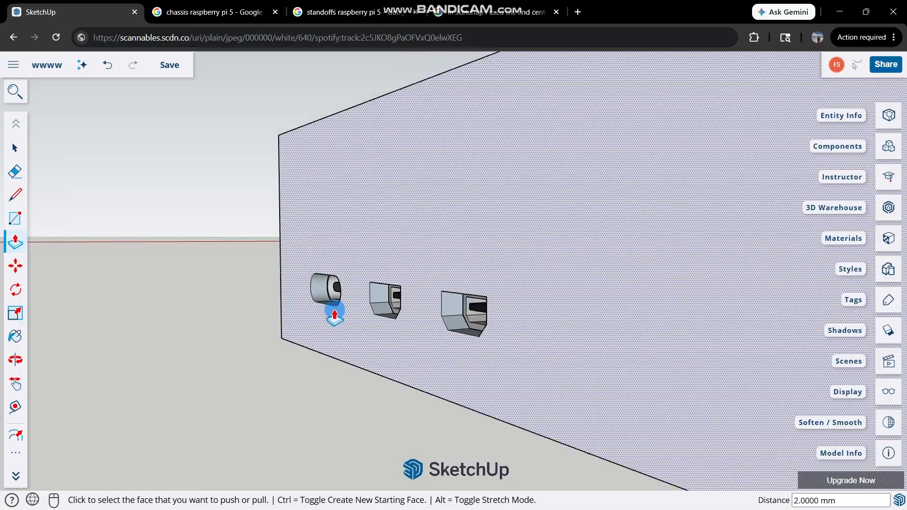
# Push the Ethernet outline 7 mm and the middle USB outline 8 mm inward, and push the remaining USB outline in as well.
pyautogui.scroll(2, 480, 294)
pyautogui.moveTo(479, 293); pyautogui.dragTo(395, 303, button='middle')
pyautogui.scroll(2, 395, 304)
pyautogui.click(394, 305)
pyautogui.click(373, 313)
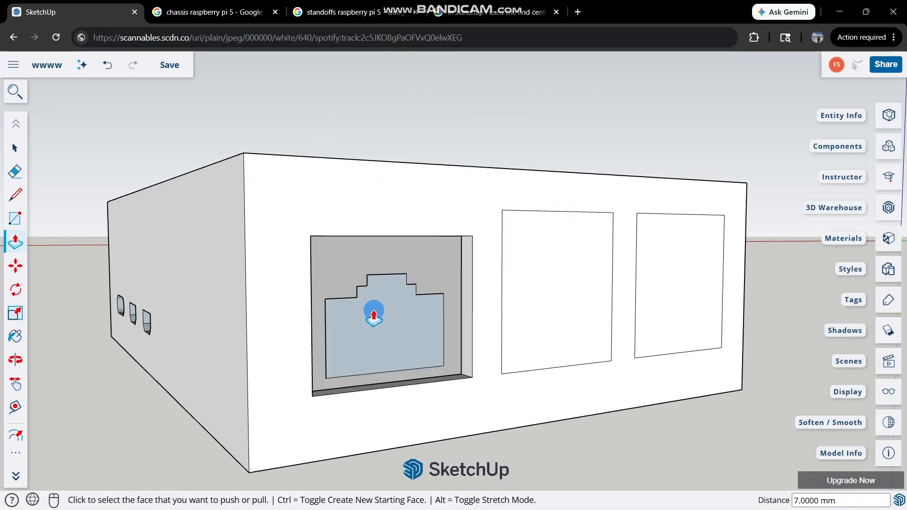
pyautogui.click(580, 311)
pyautogui.click(535, 301)
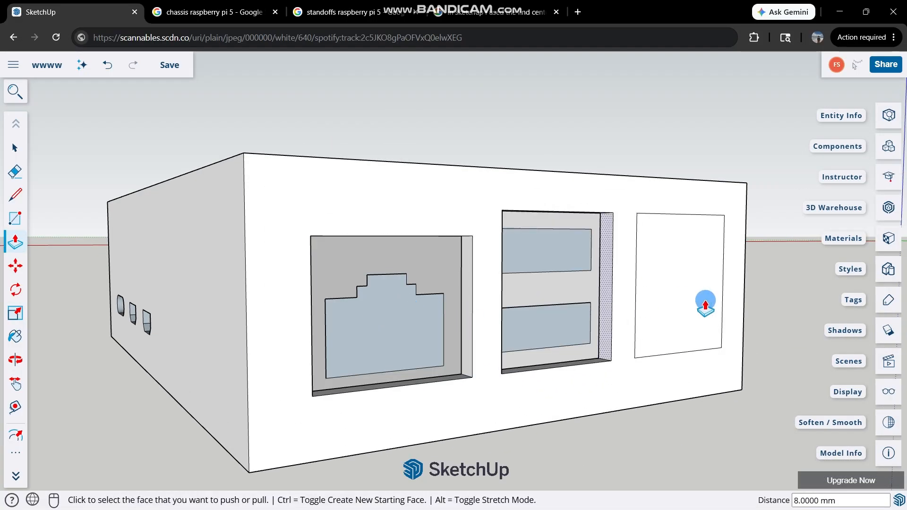
pyautogui.scroll(-2, 701, 302)
pyautogui.click(684, 302)
pyautogui.click(663, 297)
pyautogui.scroll(3, 714, 285)
pyautogui.press('space')
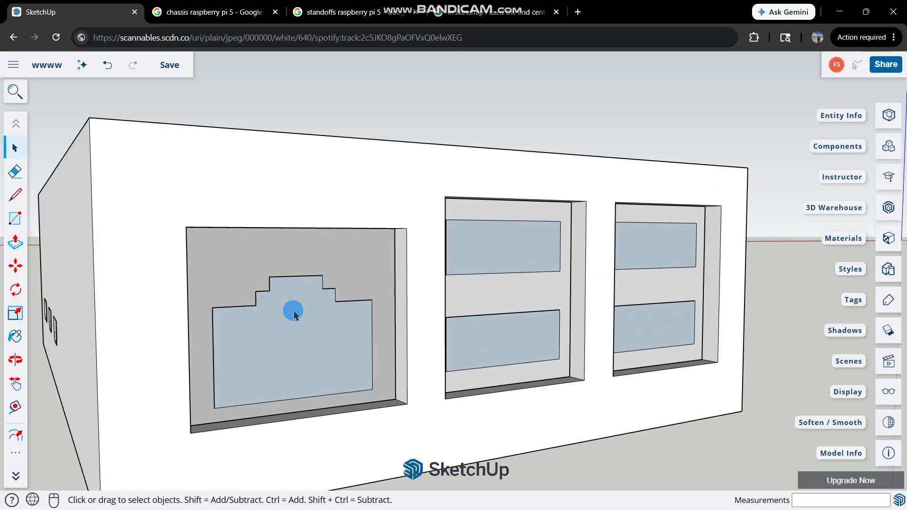
# Trace the stepped upper contour of the Ethernet jack inside its opening with line segments, including 1 mm steps.
pyautogui.moveTo(293, 310); pyautogui.dragTo(203, 284, button='middle')
pyautogui.press('l')
pyautogui.scroll(3, 204, 279)
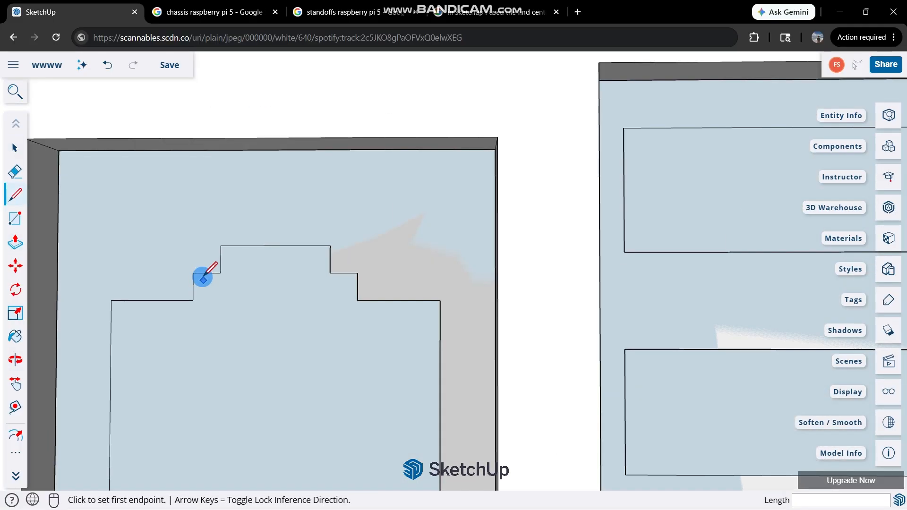
pyautogui.click(221, 246)
pyautogui.click(220, 272)
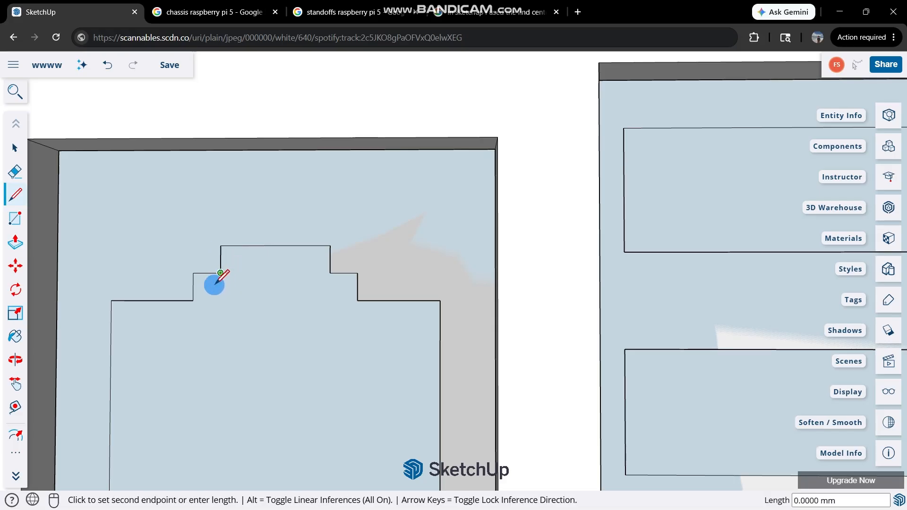
pyautogui.click(194, 272)
pyautogui.scroll(-3, 207, 275)
pyautogui.click(220, 252)
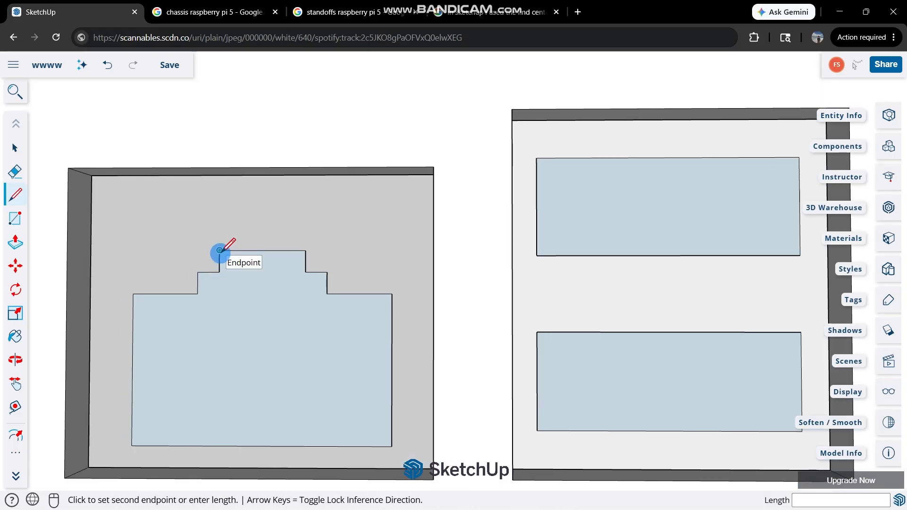
pyautogui.click(306, 271)
pyautogui.click(327, 293)
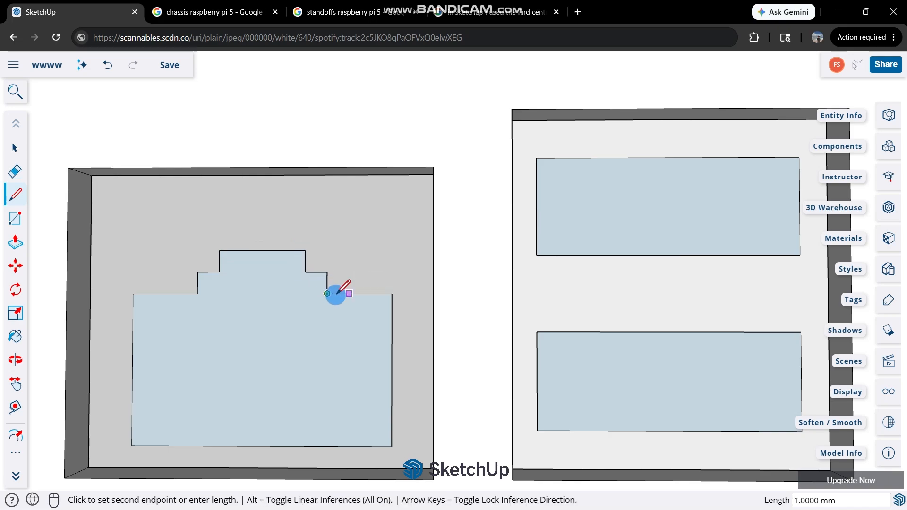
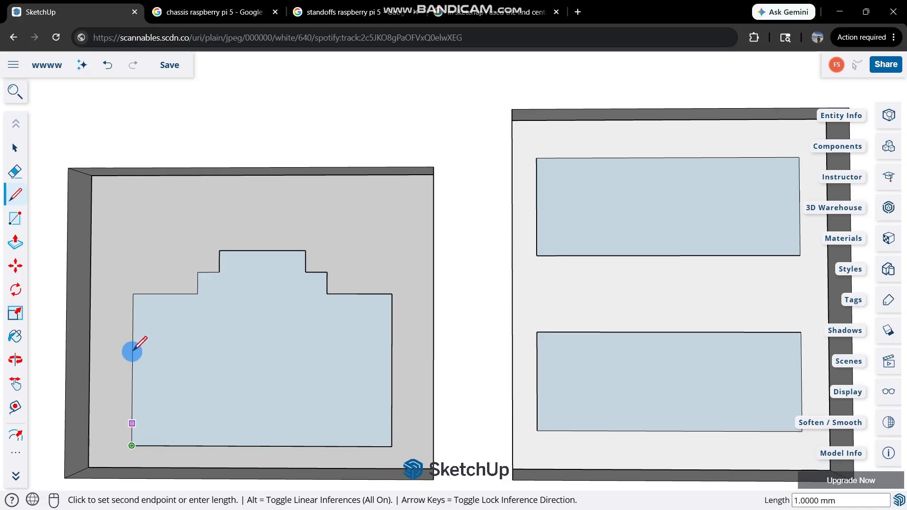
# Finish tracing the Ethernet jack contour with line segments up its left side and along the left steps, including 1 mm steps.
pyautogui.click(134, 293)
pyautogui.click(197, 293)
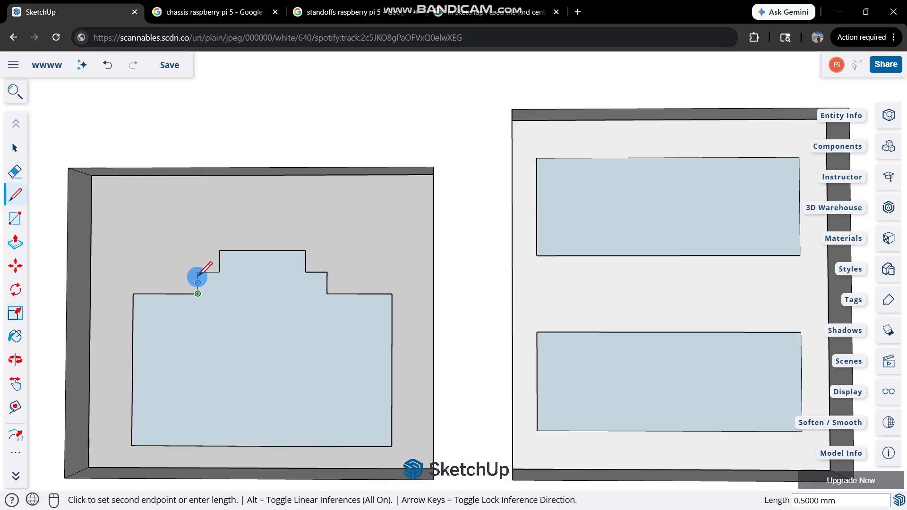
pyautogui.click(197, 272)
pyautogui.click(221, 272)
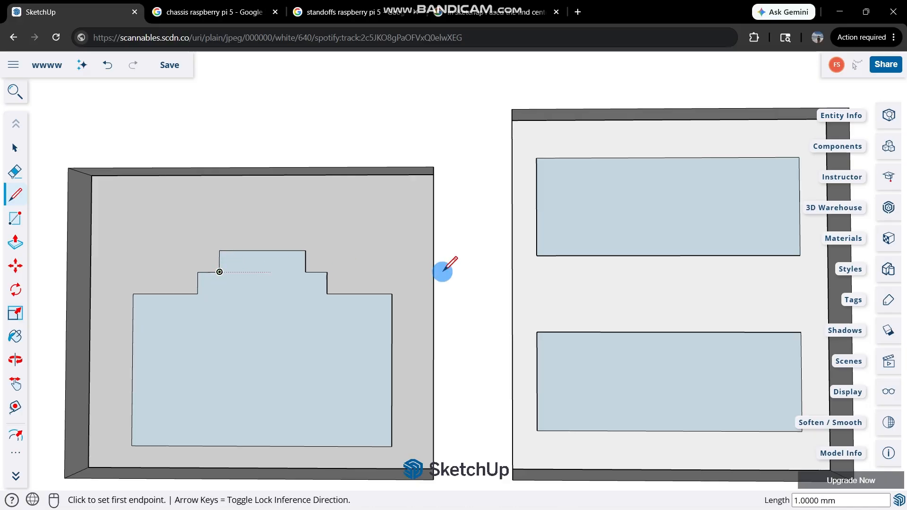
# Trace the upper slot of the middle USB port with line segments as a closed 12 mm by 4.5 mm outline.
pyautogui.scroll(-2, 443, 271)
pyautogui.scroll(2, 528, 237)
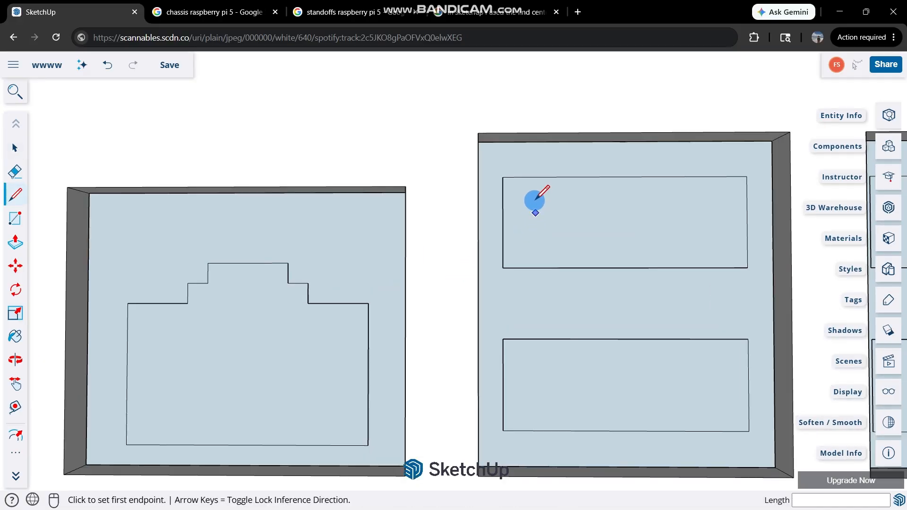
pyautogui.click(503, 177)
pyautogui.click(502, 267)
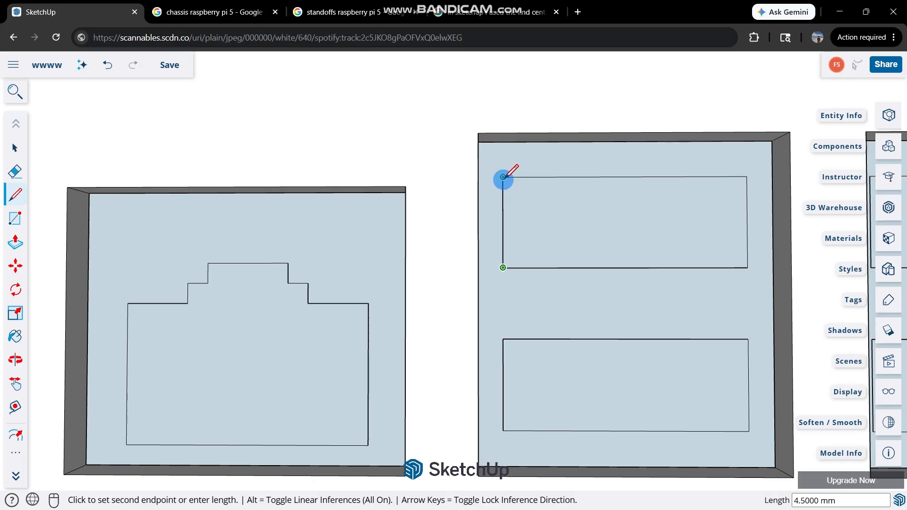
pyautogui.click(747, 268)
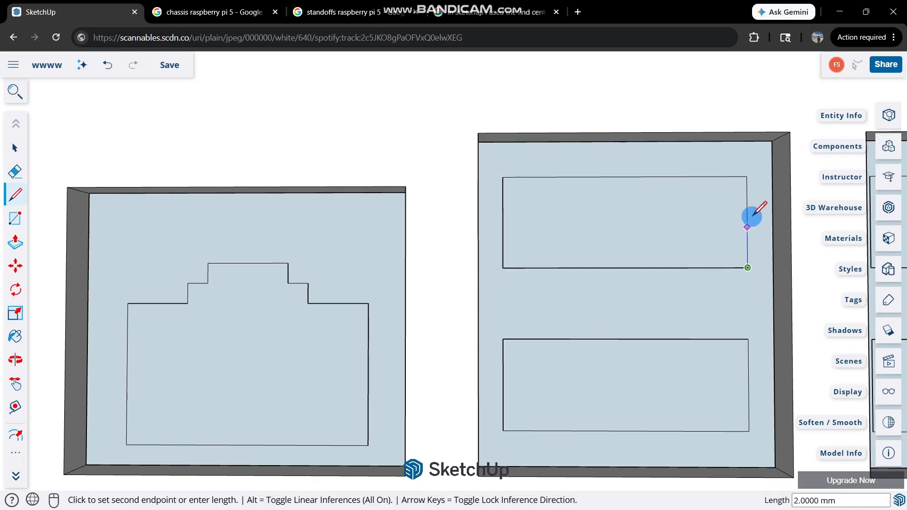
pyautogui.click(504, 176)
pyautogui.press('space')
pyautogui.scroll(4, 695, 338)
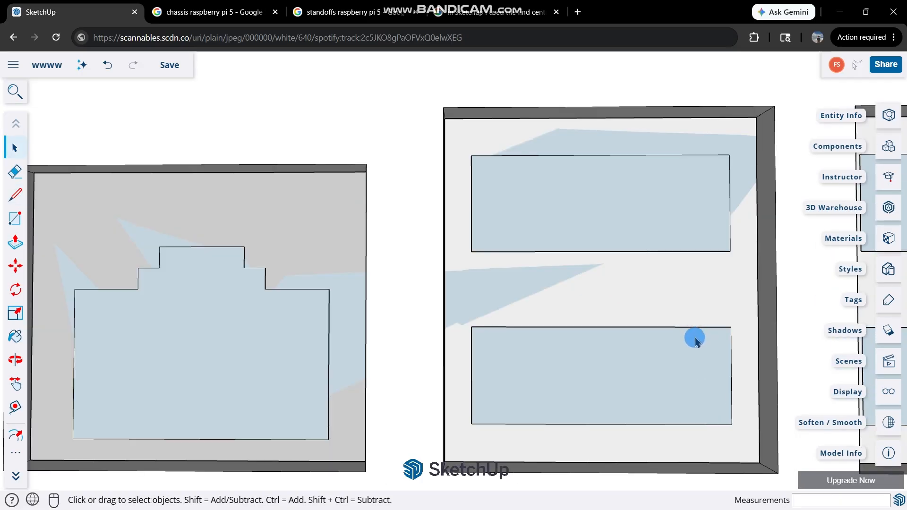
pyautogui.press('l')
pyautogui.click(736, 326)
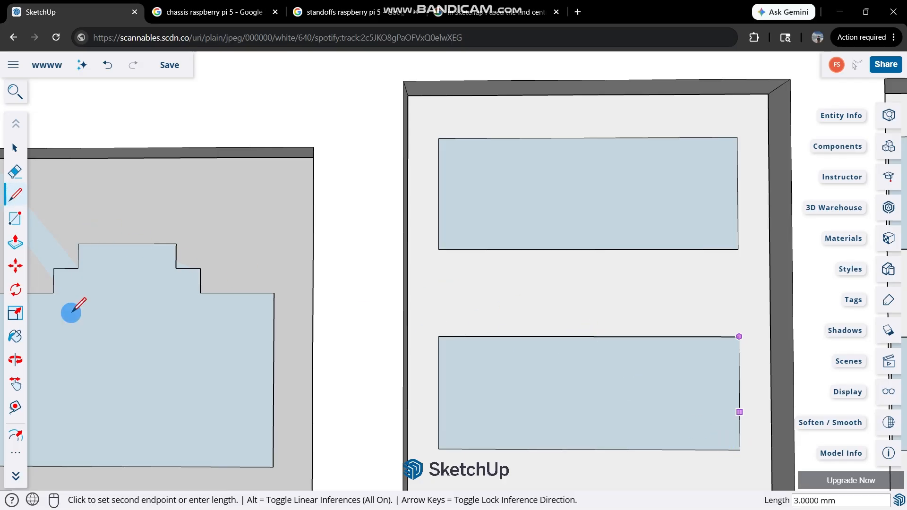
pyautogui.hotkey('alt', 'Tab')
pyautogui.click(571, 123)
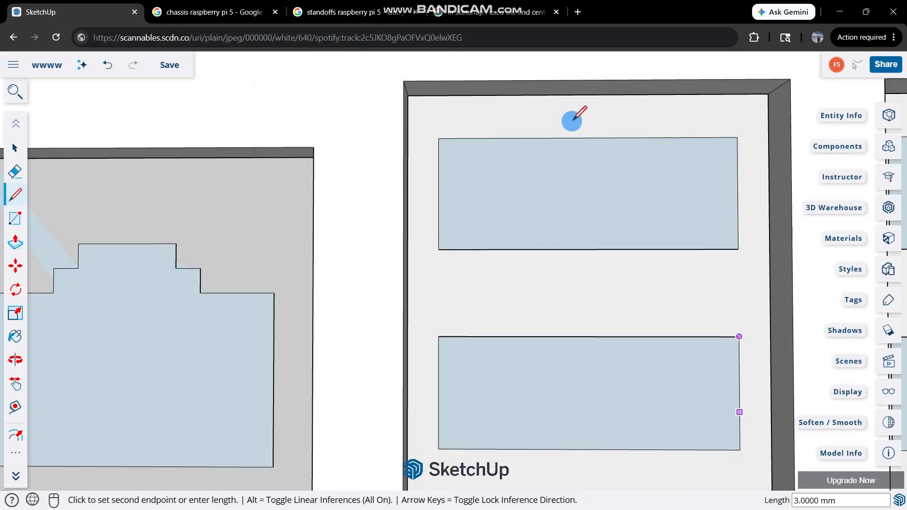
pyautogui.click(16, 143)
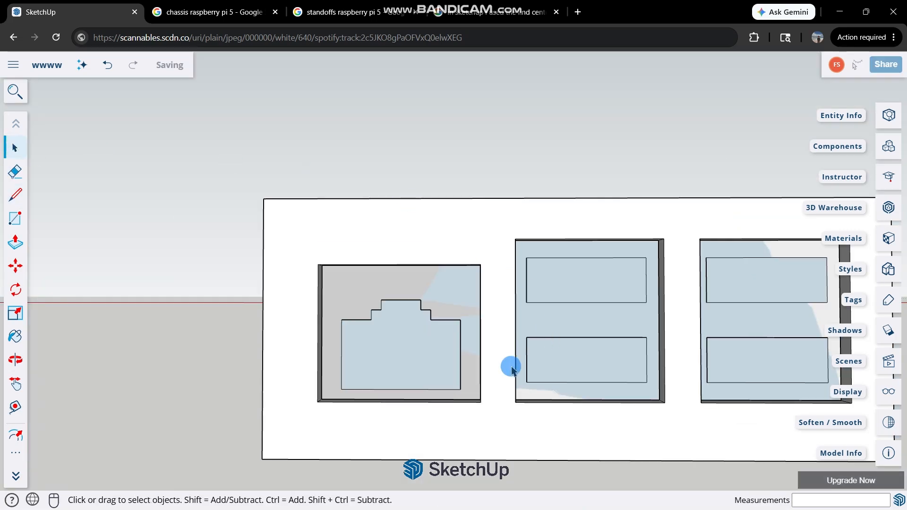
# Draw a rectangle from corner to corner over the lower slot of the middle USB port.
pyautogui.scroll(-1, 578, 377)
pyautogui.press('r')
pyautogui.scroll(5, 600, 375)
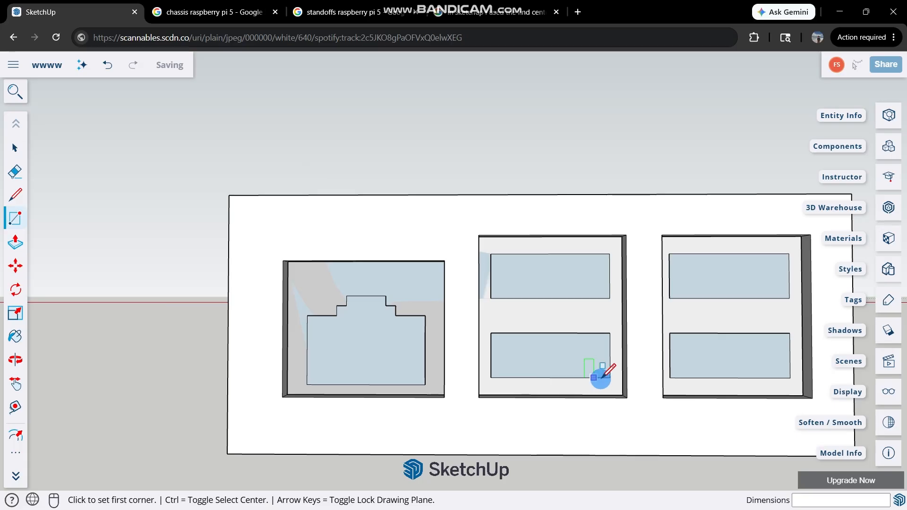
pyautogui.scroll(2, 649, 378)
pyautogui.click(642, 374)
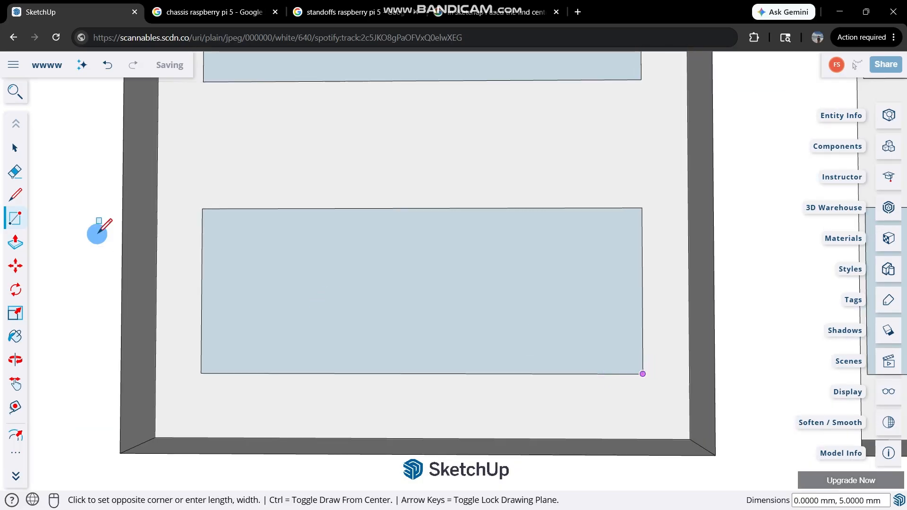
pyautogui.click(203, 207)
# Draw 12 mm by 4.5 mm rectangles over the lower and upper slots of the USB port farthest from the Ethernet opening.
pyautogui.scroll(-4, 338, 243)
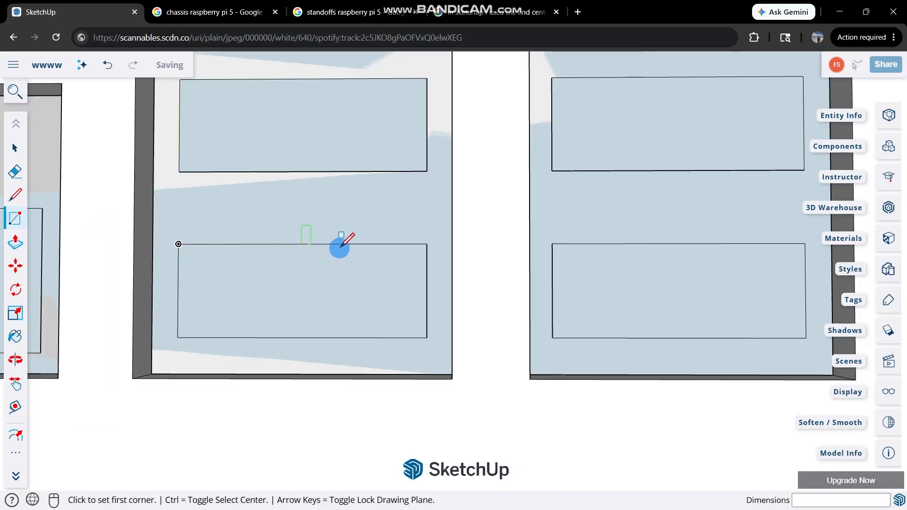
pyautogui.scroll(2, 620, 302)
pyautogui.click(621, 310)
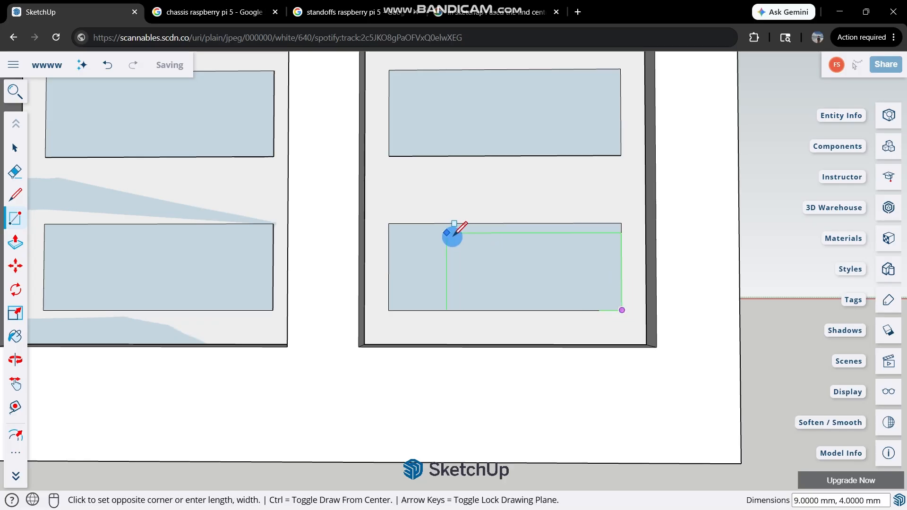
pyautogui.click(388, 224)
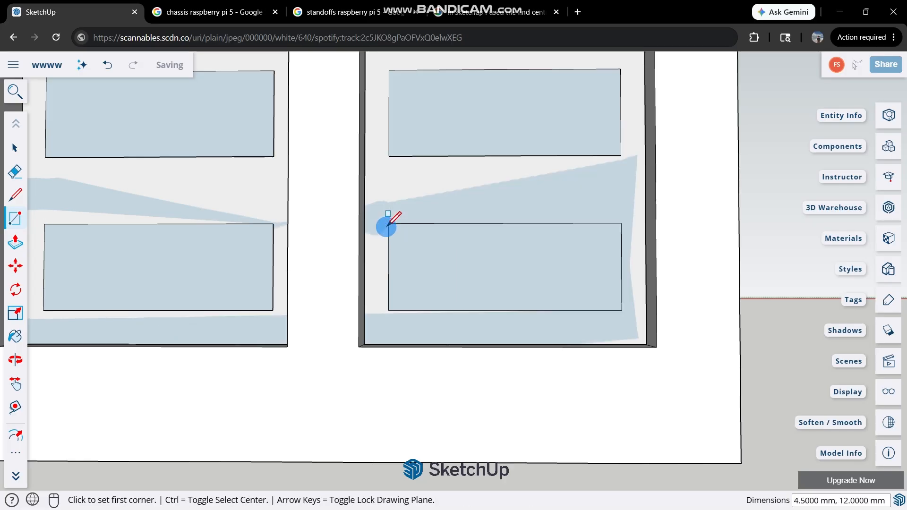
pyautogui.click(620, 155)
pyautogui.click(388, 70)
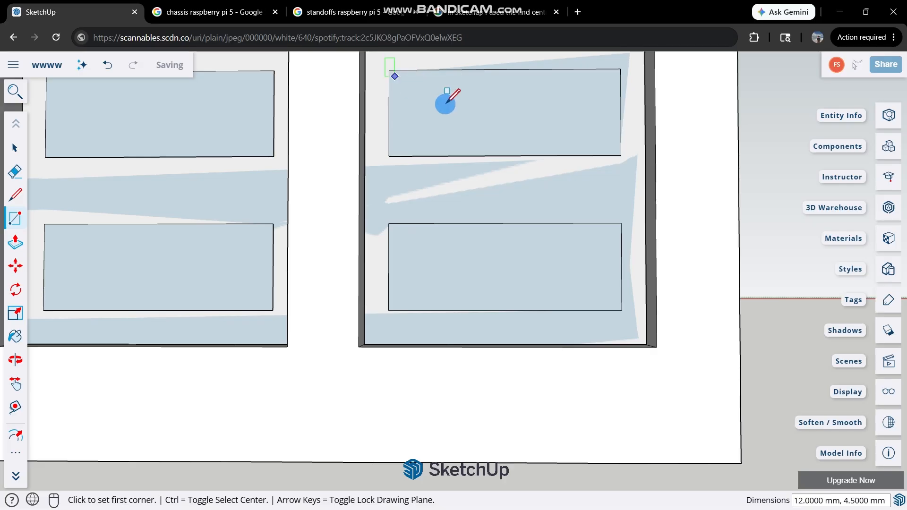
pyautogui.moveTo(446, 102); pyautogui.dragTo(415, 130, button='middle')
pyautogui.press('space')
pyautogui.click(418, 130)
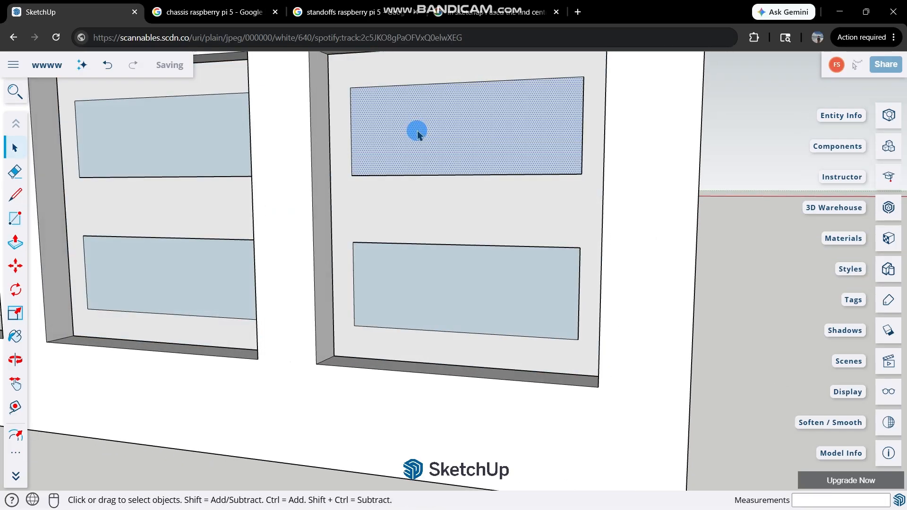
pyautogui.press('p')
pyautogui.click(406, 137)
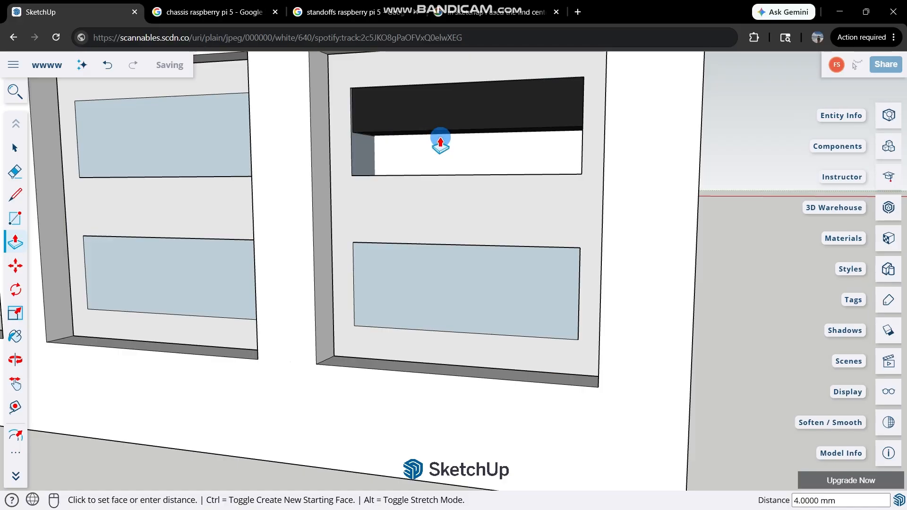
pyautogui.press('Escape')
pyautogui.click(432, 142)
pyautogui.press('space')
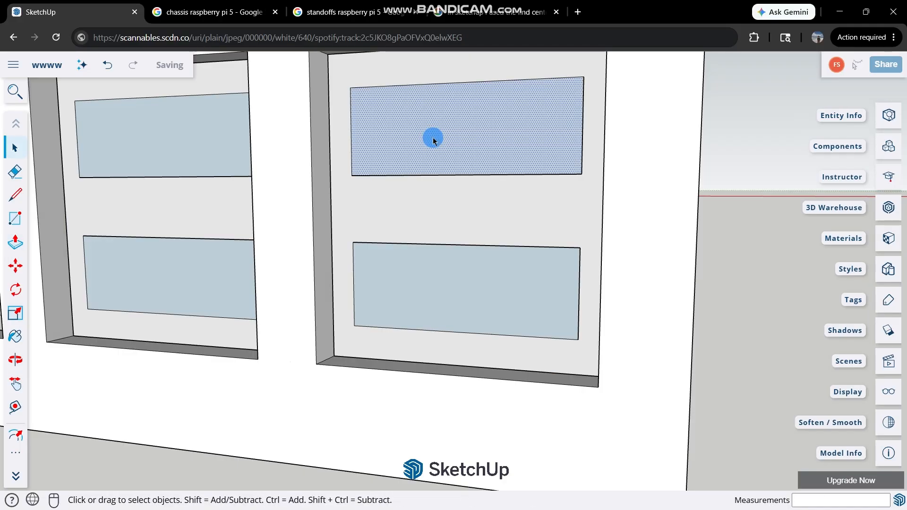
# Delete the faces inside the four USB slots and the stepped Ethernet outline to open them through the wall.
pyautogui.doubleClick(433, 140)
pyautogui.doubleClick(398, 302)
pyautogui.doubleClick(152, 263)
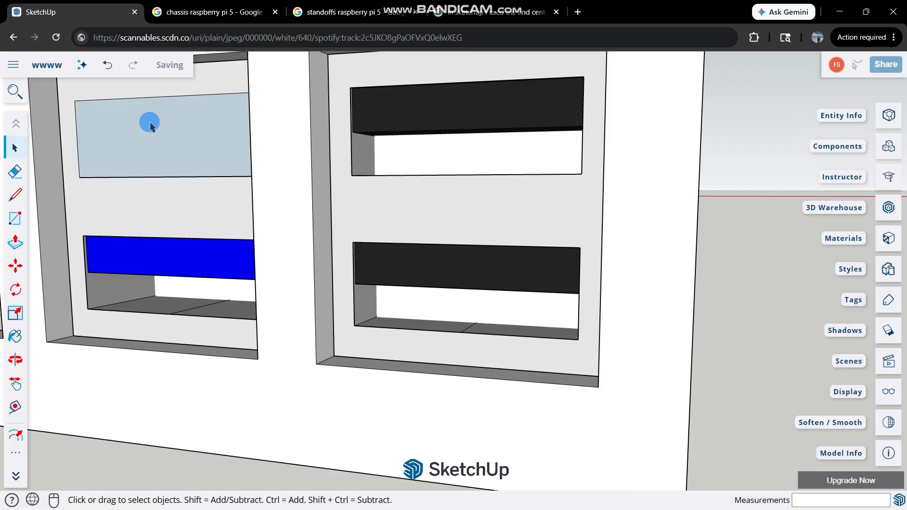
pyautogui.click(150, 124)
pyautogui.scroll(-3, 229, 180)
pyautogui.press('Delete')
pyautogui.scroll(-2, 259, 193)
pyautogui.scroll(2, 152, 195)
pyautogui.click(123, 212)
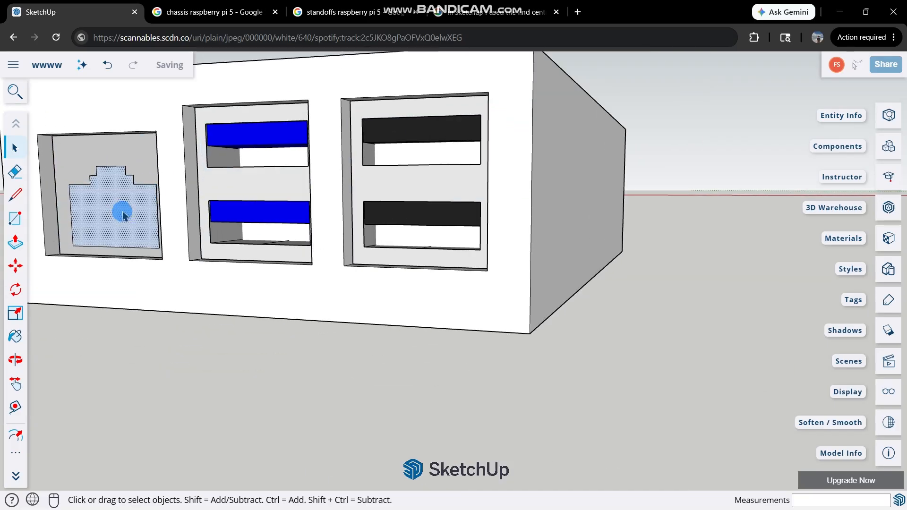
pyautogui.press('Delete')
# Try to push the recessed face around the Ethernet opening by 10 mm, replacing the distance with 5 mm.
pyautogui.scroll(-1, 214, 176)
pyautogui.scroll(3, 216, 188)
pyautogui.moveTo(218, 171); pyautogui.dragTo(354, 191, button='middle')
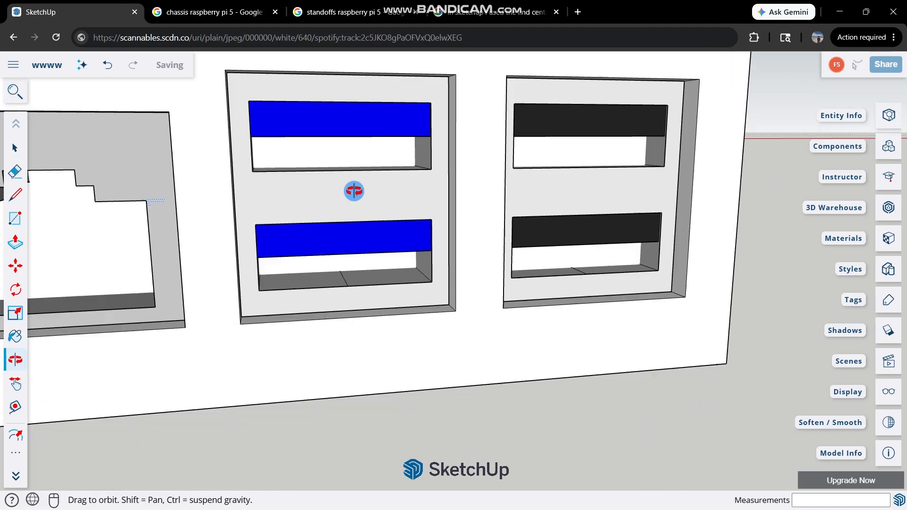
pyautogui.scroll(-4, 403, 197)
pyautogui.scroll(4, 281, 180)
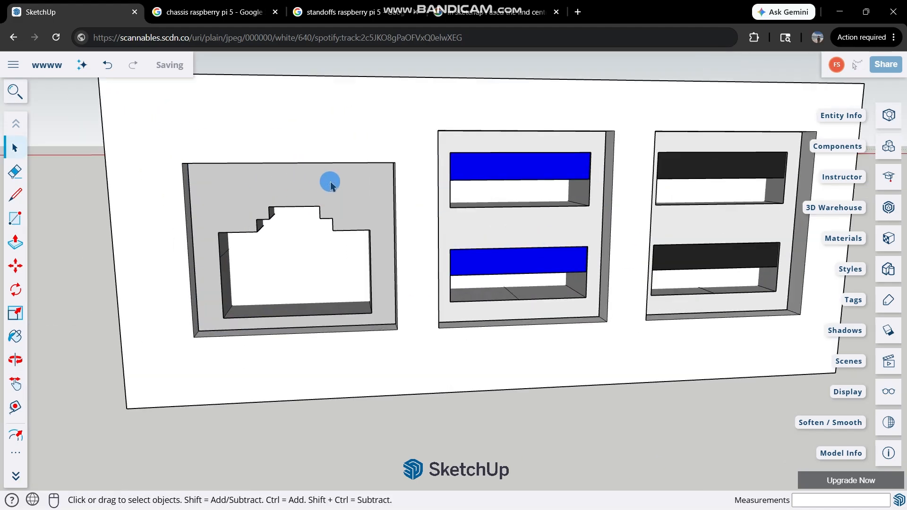
pyautogui.scroll(1, 330, 184)
pyautogui.press('p')
pyautogui.click(336, 204)
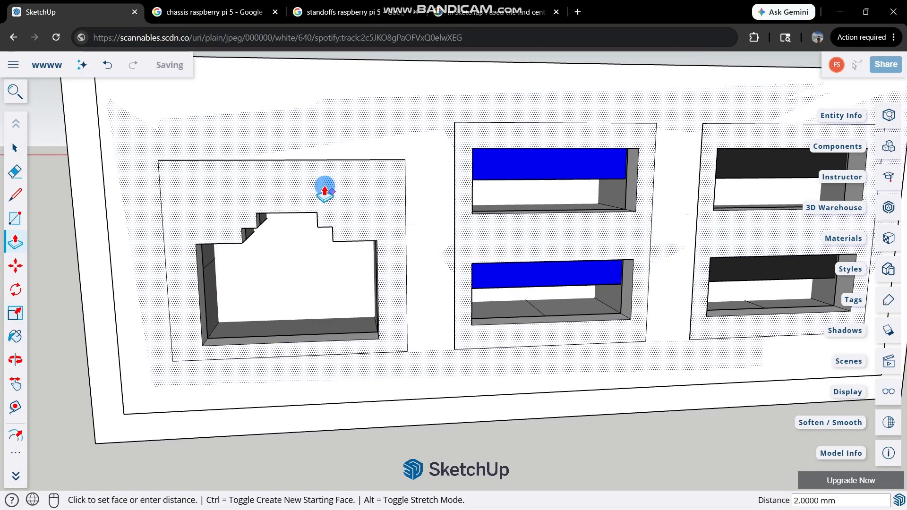
pyautogui.write('10')
pyautogui.press('Return')
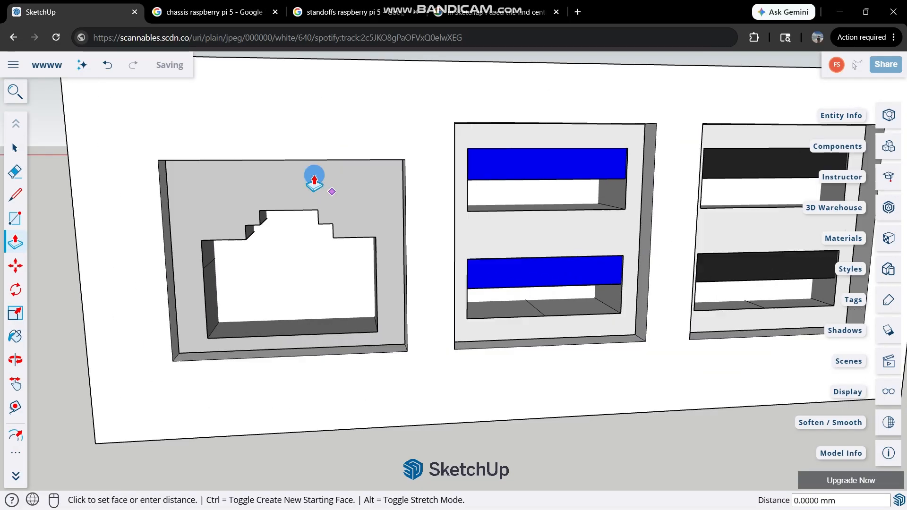
pyautogui.write('5')
pyautogui.press('Return')
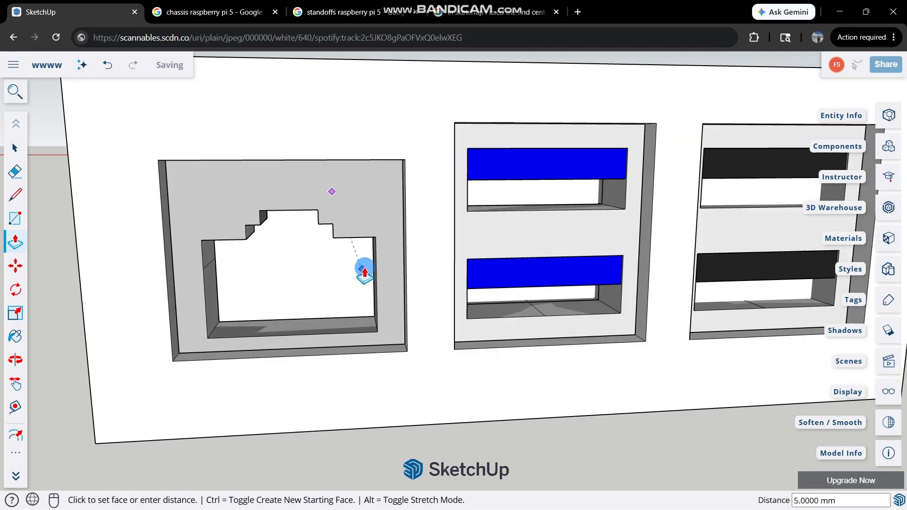
pyautogui.moveTo(348, 239); pyautogui.dragTo(296, 255, button='middle')
pyautogui.press('space')
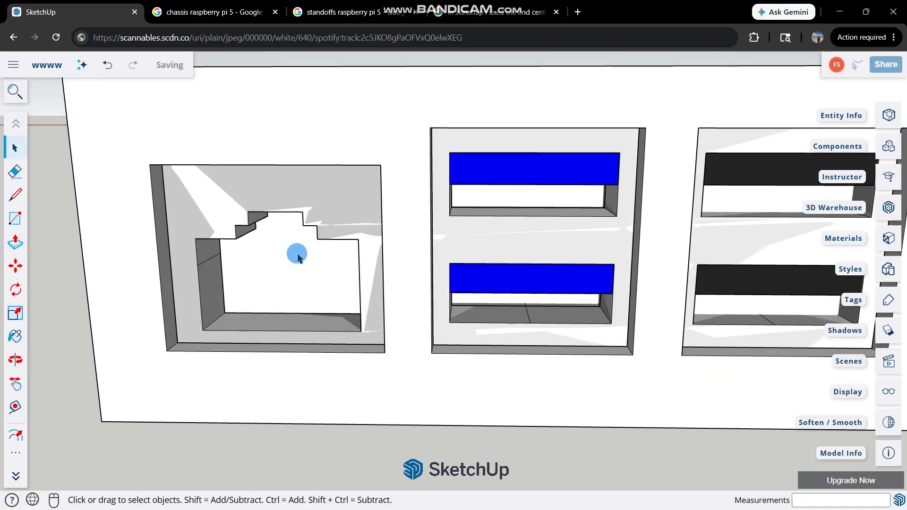
# Inspect how the Ethernet and USB openings meet the connectors, from inside the chassis and from outside the wall.
pyautogui.scroll(-5, 389, 222)
pyautogui.scroll(4, 388, 222)
pyautogui.moveTo(416, 174); pyautogui.dragTo(408, 243, button='middle')
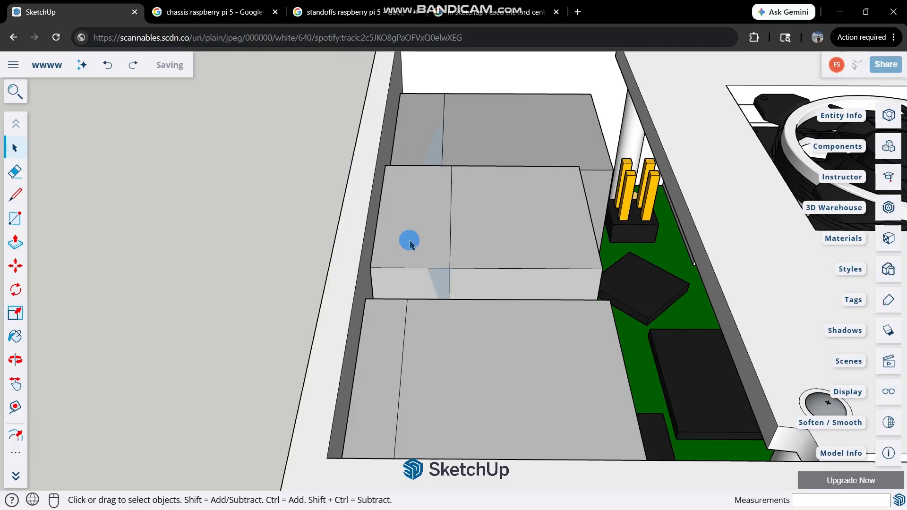
pyautogui.scroll(2, 416, 239)
pyautogui.click(416, 239)
pyautogui.click(453, 285)
pyautogui.scroll(-4, 406, 234)
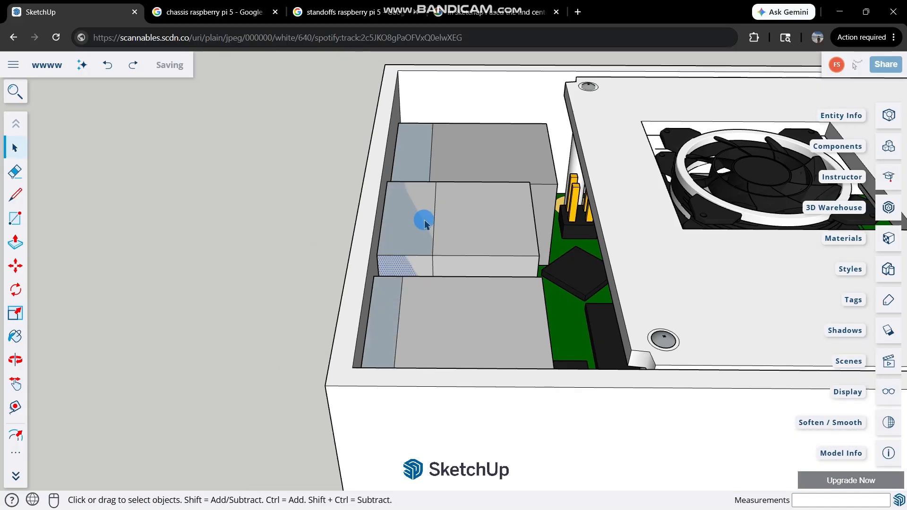
pyautogui.scroll(2, 413, 267)
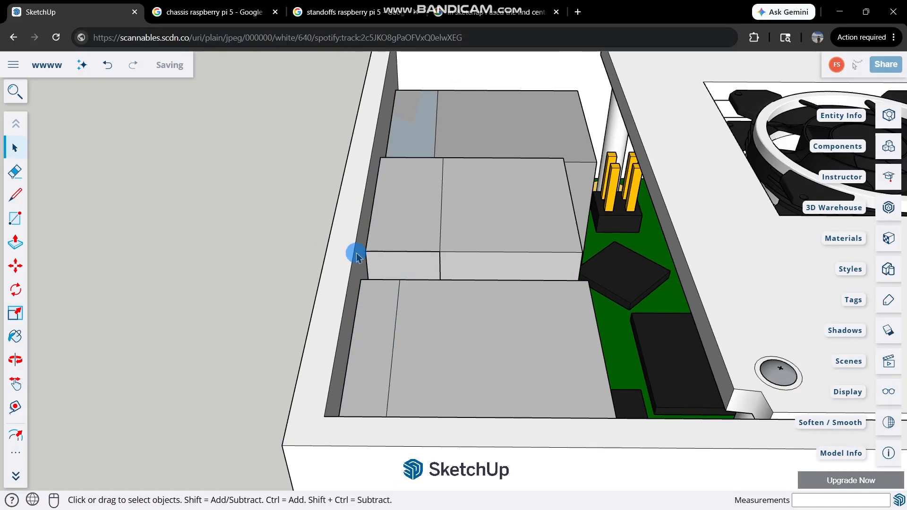
pyautogui.moveTo(356, 257); pyautogui.dragTo(654, 132, button='middle')
pyautogui.scroll(3, 432, 254)
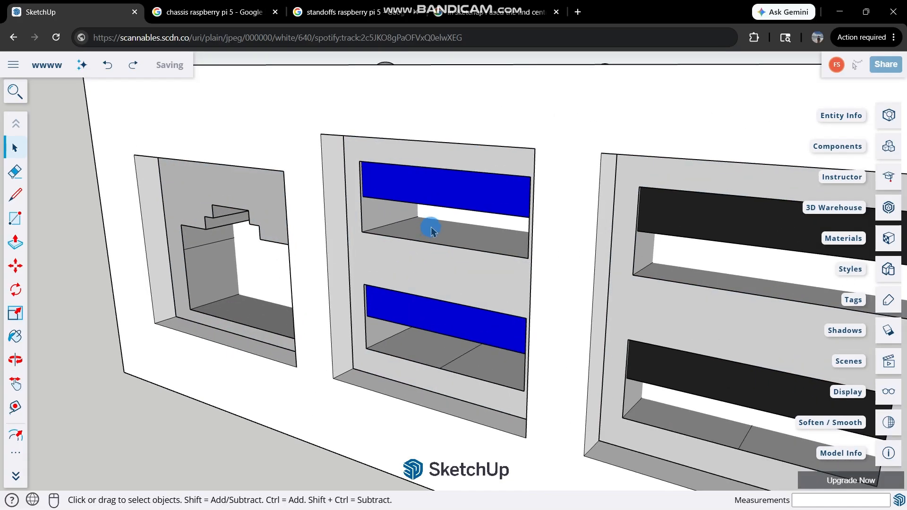
pyautogui.scroll(-3, 431, 227)
pyautogui.moveTo(430, 227); pyautogui.dragTo(162, 236, button='middle')
# Examine the short sections between the wall and the Ethernet and USB connectors, selecting individual faces from several angles.
pyautogui.click(393, 139)
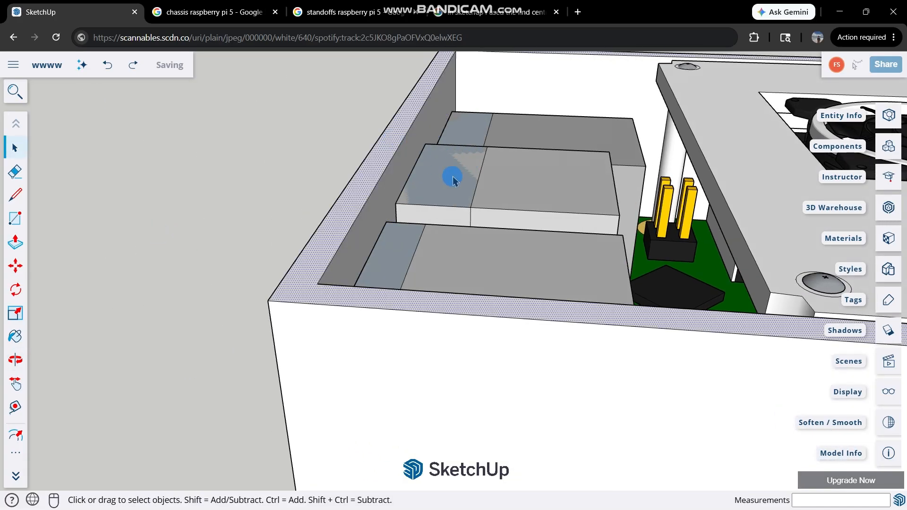
pyautogui.click(451, 182)
pyautogui.moveTo(396, 266); pyautogui.dragTo(433, 325, button='middle')
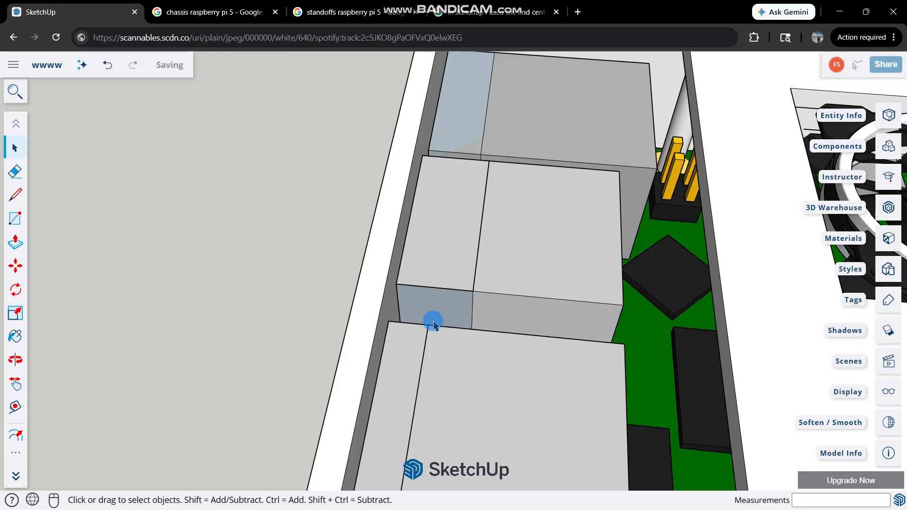
pyautogui.click(481, 111)
pyautogui.moveTo(482, 112); pyautogui.dragTo(240, 202, button='middle')
pyautogui.moveTo(743, 167); pyautogui.dragTo(507, 264, button='middle')
pyautogui.click(620, 368)
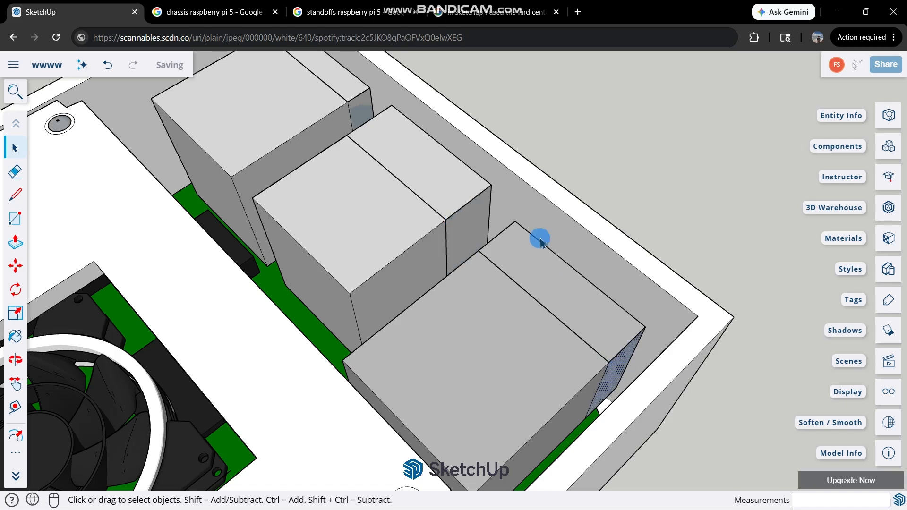
pyautogui.moveTo(240, 80); pyautogui.dragTo(296, 121, button='middle')
pyautogui.click(282, 103)
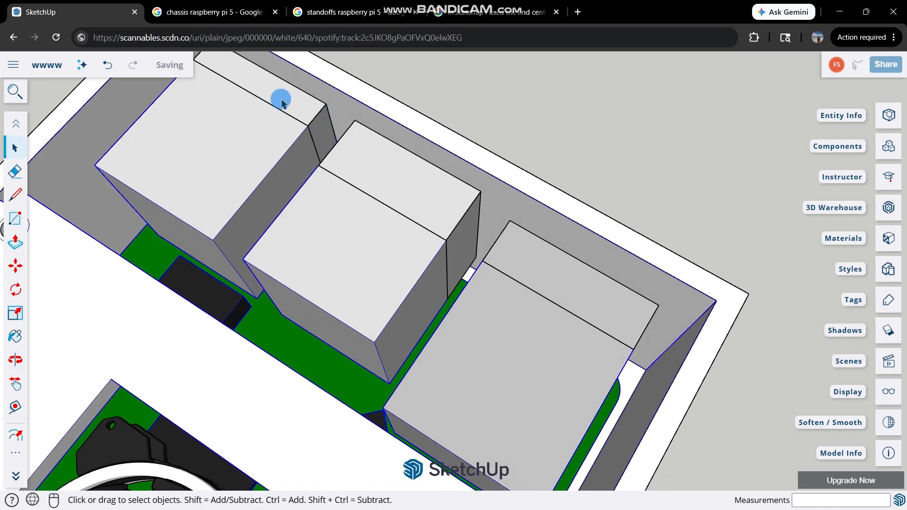
pyautogui.moveTo(241, 127); pyautogui.dragTo(337, 409, button='middle')
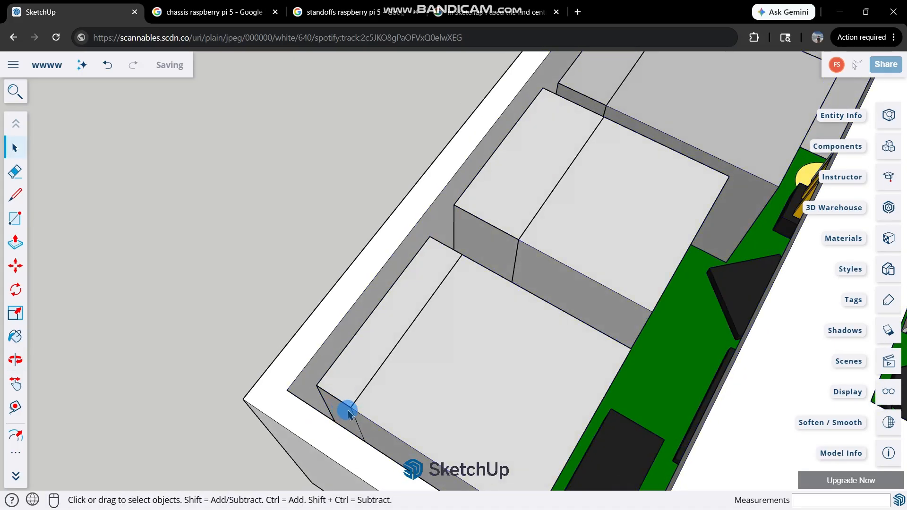
# Examine the Ethernet and USB openings from outside the wall and the connector housings from inside the chassis.
pyautogui.scroll(4, 344, 413)
pyautogui.scroll(-2, 490, 353)
pyautogui.moveTo(490, 352); pyautogui.dragTo(661, 94, button='middle')
pyautogui.scroll(-1, 336, 256)
pyautogui.moveTo(336, 257); pyautogui.dragTo(558, 211, button='middle')
pyautogui.scroll(1, 558, 211)
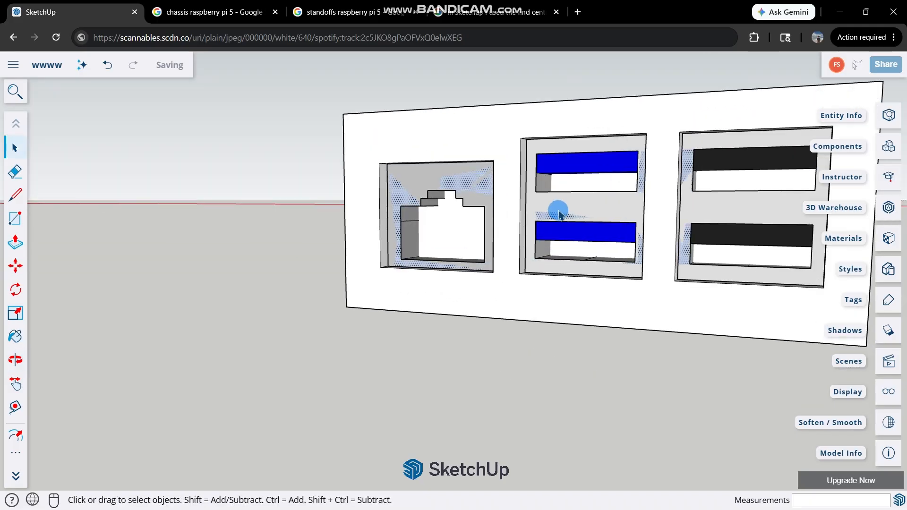
pyautogui.scroll(2, 558, 213)
pyautogui.scroll(-1, 555, 209)
pyautogui.click(332, 163)
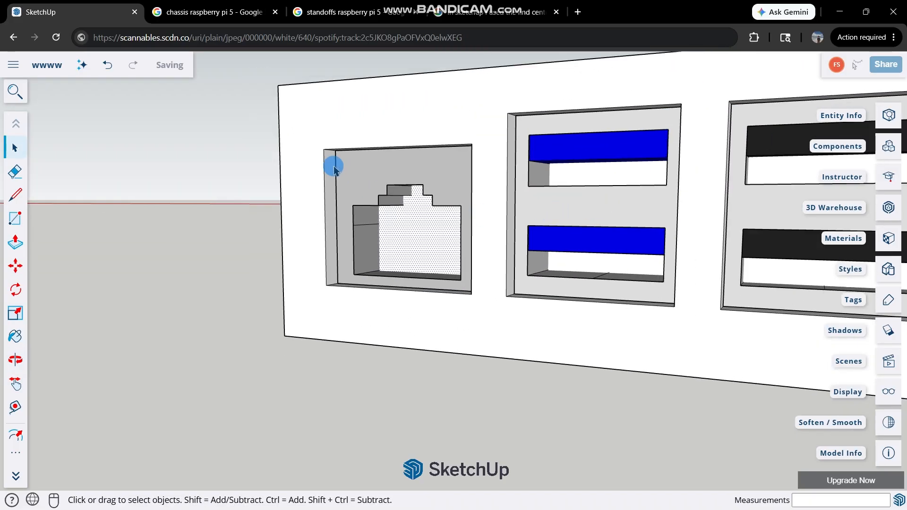
pyautogui.moveTo(366, 175); pyautogui.dragTo(103, 326, button='middle')
pyautogui.scroll(-2, 423, 175)
pyautogui.moveTo(423, 174); pyautogui.dragTo(222, 212, button='middle')
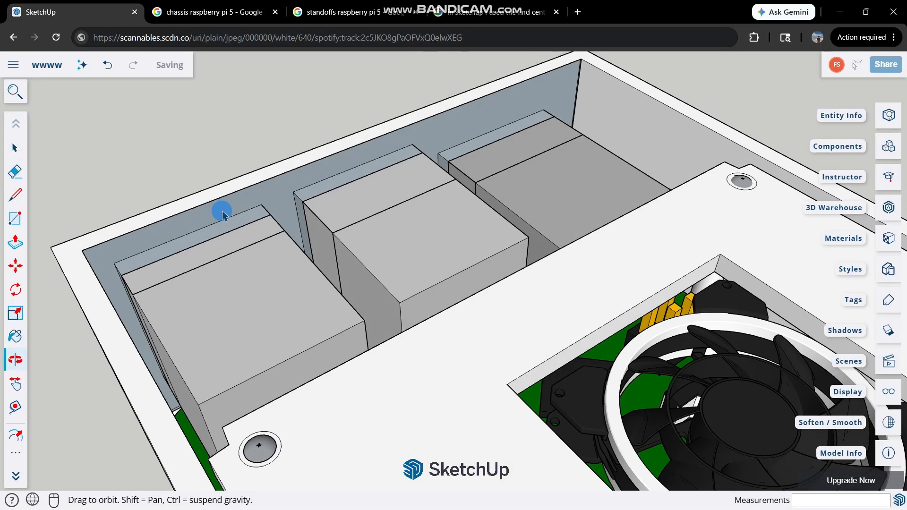
pyautogui.scroll(3, 263, 185)
pyautogui.moveTo(434, 187); pyautogui.dragTo(283, 236, button='middle')
pyautogui.click(17, 196)
pyautogui.scroll(-4, 270, 199)
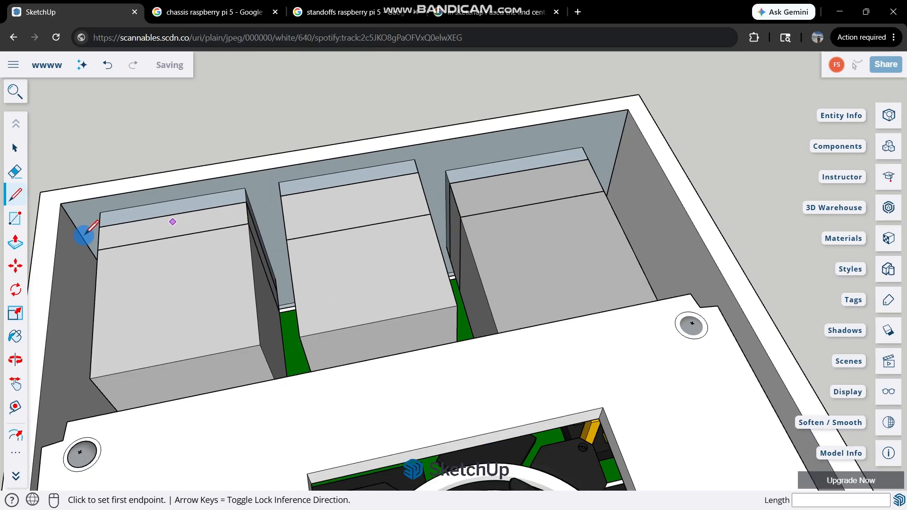
pyautogui.scroll(3, 83, 235)
pyautogui.moveTo(82, 234); pyautogui.dragTo(248, 269, button='middle')
pyautogui.scroll(-2, 248, 269)
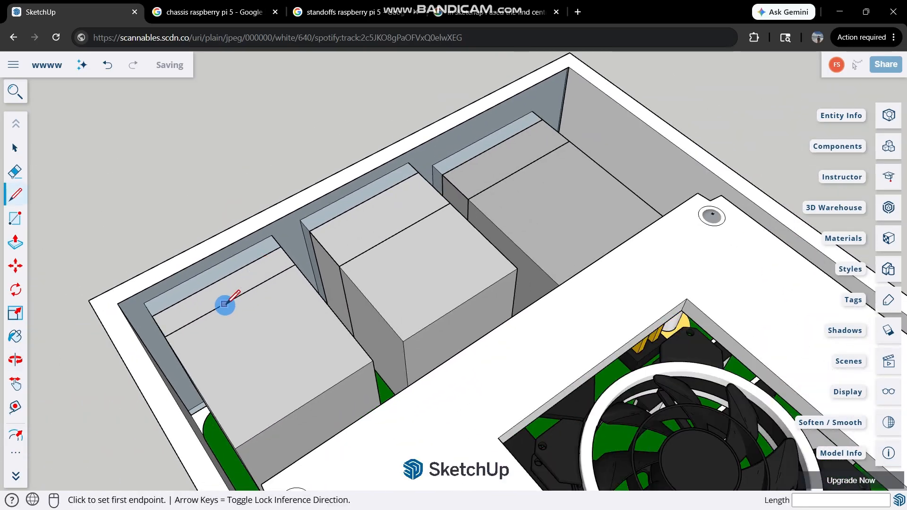
pyautogui.hotkey('ctrl', 'z')
# Hide the Raspberry Pi board together with its standoffs and the fan plate, exposing the inside of the port wall.
pyautogui.scroll(1, 232, 273)
pyautogui.scroll(3, 283, 266)
pyautogui.scroll(-3, 276, 264)
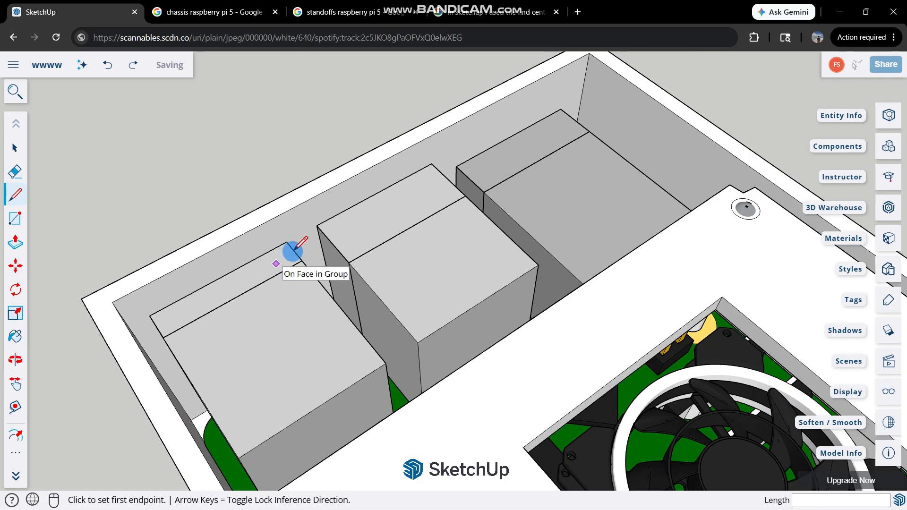
pyautogui.scroll(2, 293, 250)
pyautogui.moveTo(318, 247); pyautogui.dragTo(221, 323, button='middle')
pyautogui.press('space')
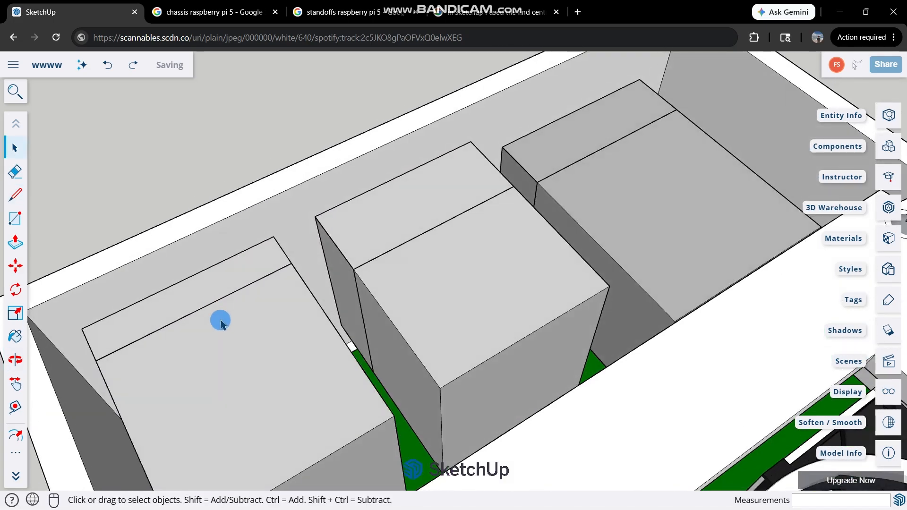
pyautogui.tripleClick(221, 323)
pyautogui.scroll(-3, 222, 323)
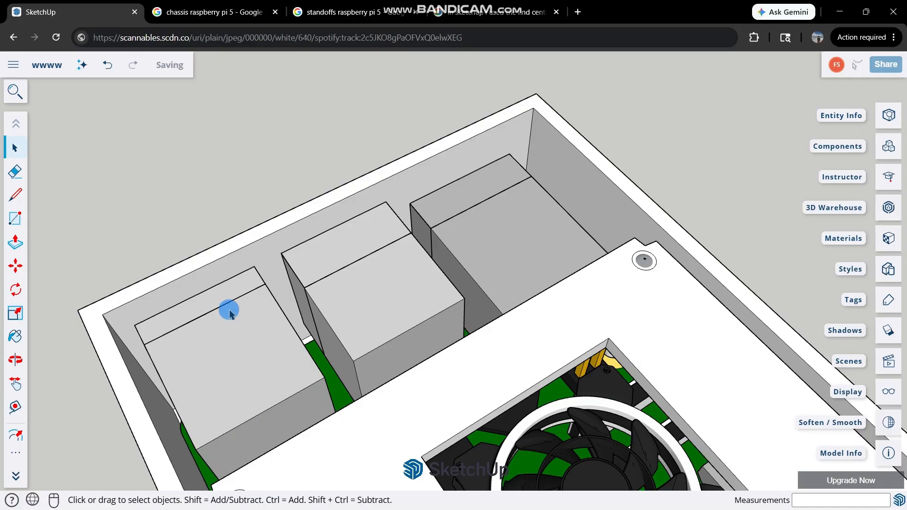
pyautogui.rightClick(230, 315)
pyautogui.click(284, 224)
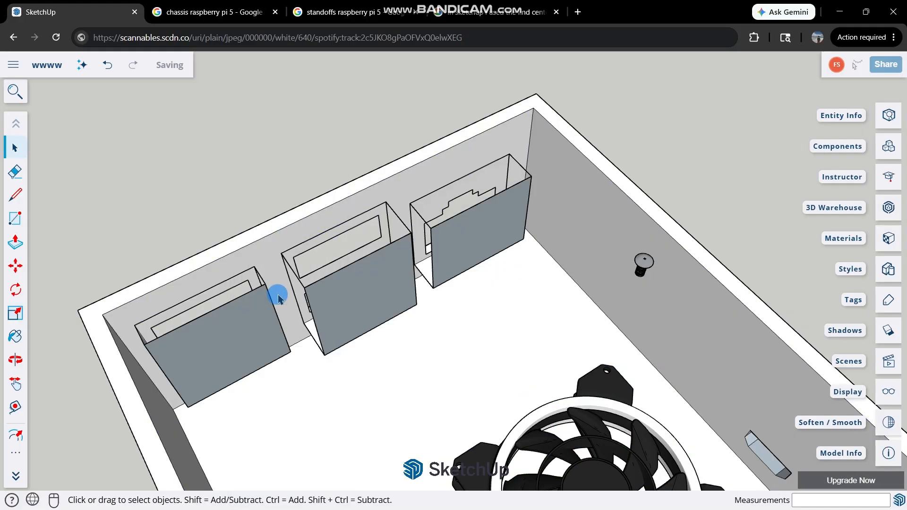
# Delete the inner end faces of the two USB port boxes and the Ethernet port box.
pyautogui.scroll(-2, 279, 293)
pyautogui.scroll(2, 364, 293)
pyautogui.moveTo(364, 294); pyautogui.dragTo(377, 307, button='middle')
pyautogui.scroll(2, 376, 307)
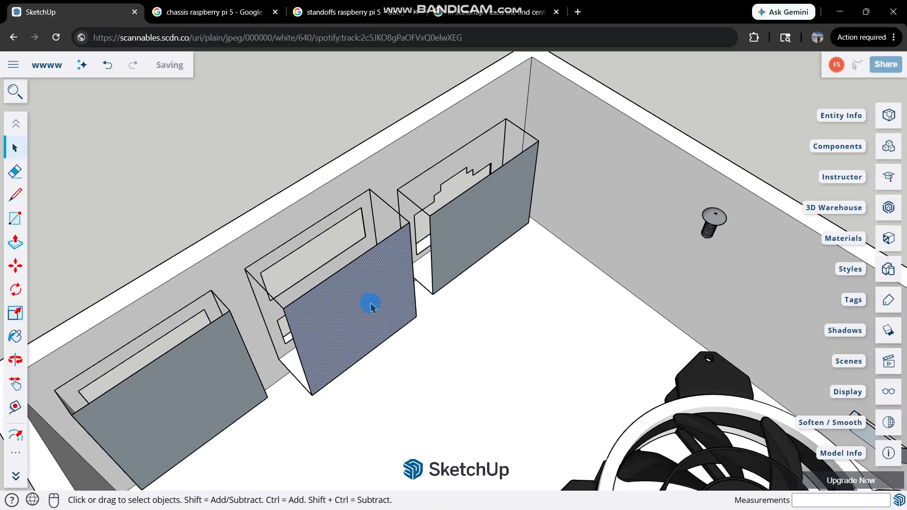
pyautogui.scroll(-6, 243, 348)
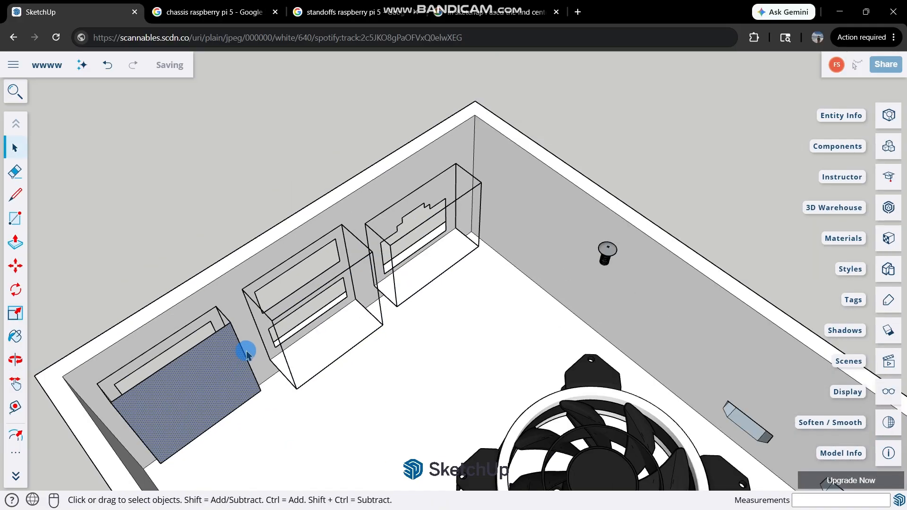
pyautogui.scroll(3, 314, 293)
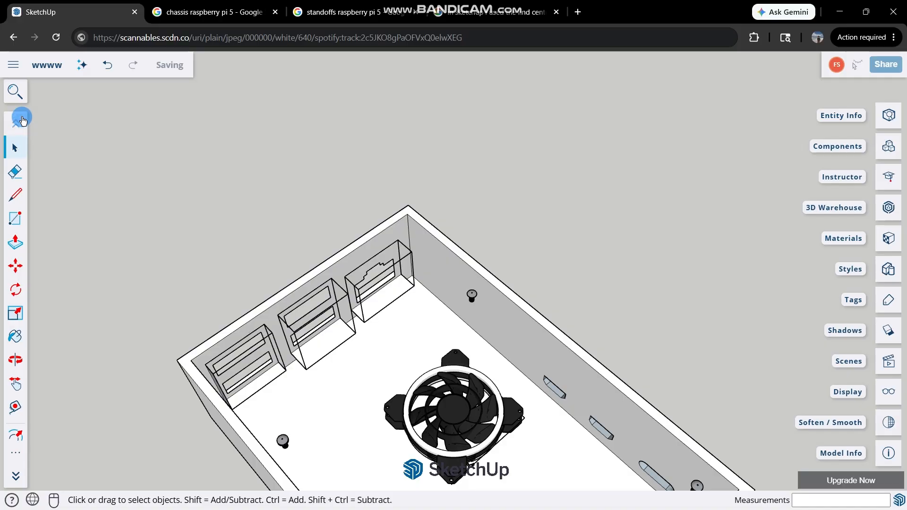
pyautogui.click(15, 91)
pyautogui.write('unhid')
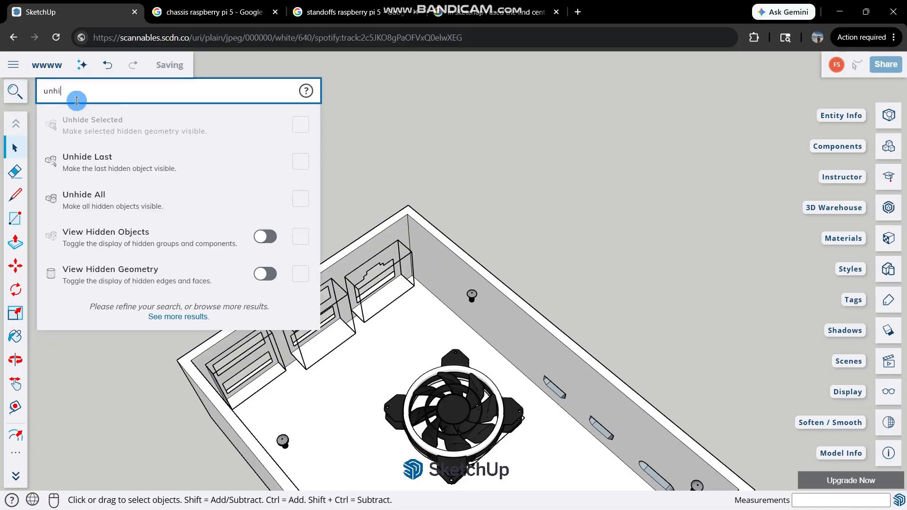
pyautogui.click(91, 215)
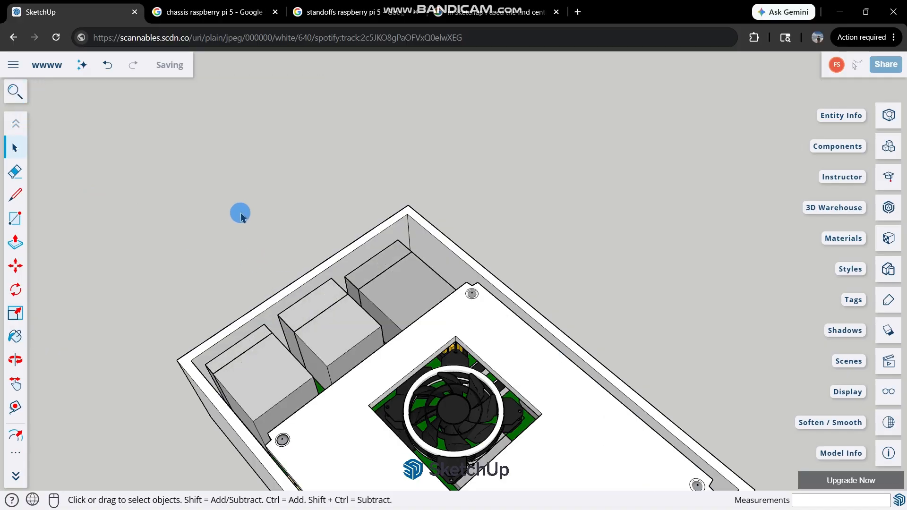
pyautogui.moveTo(208, 259); pyautogui.dragTo(697, 97, button='middle')
pyautogui.scroll(2, 567, 312)
pyautogui.moveTo(581, 304); pyautogui.dragTo(94, 428, button='middle')
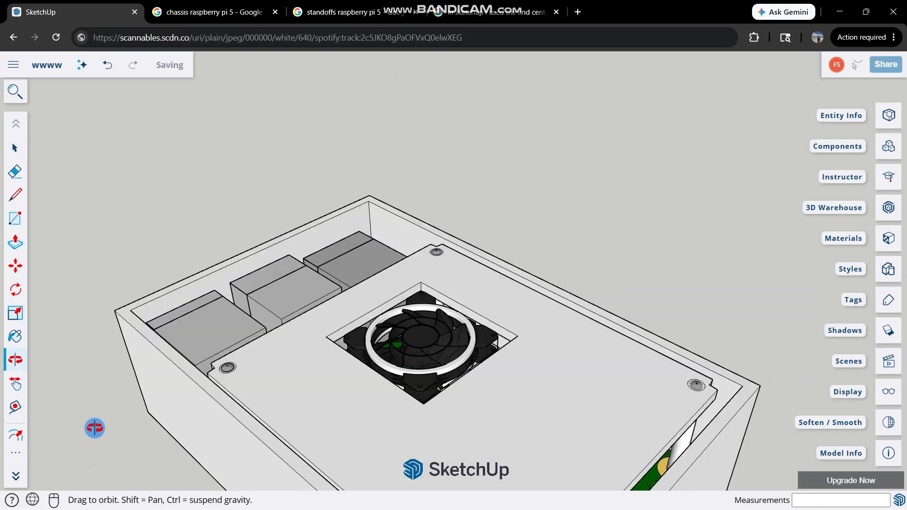
pyautogui.hotkey('ctrl', 'z')
# Draw a 14.5 mm line along the top edge of the middle USB opening's recessed face.
pyautogui.scroll(2, 210, 318)
pyautogui.moveTo(293, 250); pyautogui.dragTo(665, 198, button='middle')
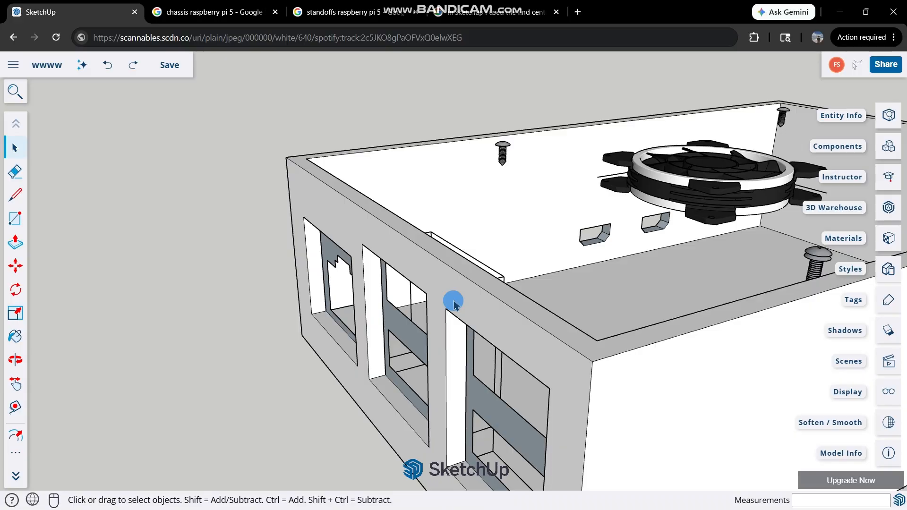
pyautogui.moveTo(405, 297); pyautogui.dragTo(632, 182, button='middle')
pyautogui.scroll(6, 577, 225)
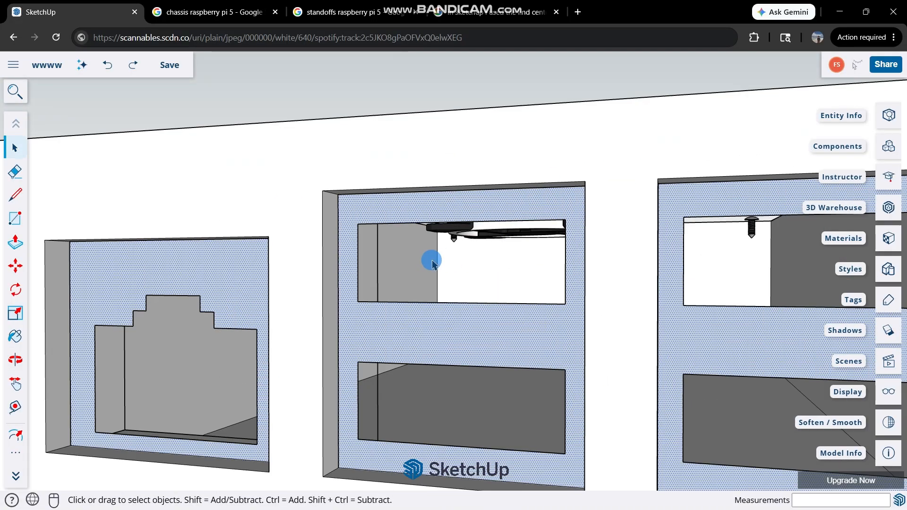
pyautogui.moveTo(432, 261)
pyautogui.mouseDown(button='middle')
pyautogui.moveTo(396, 209)
pyautogui.moveTo(508, 106)
pyautogui.moveTo(470, 93)
pyautogui.moveTo(635, 77)
pyautogui.moveTo(706, 91)
pyautogui.mouseUp(button='middle')
pyautogui.press('l')
pyautogui.click(476, 86)
pyautogui.click(689, 90)
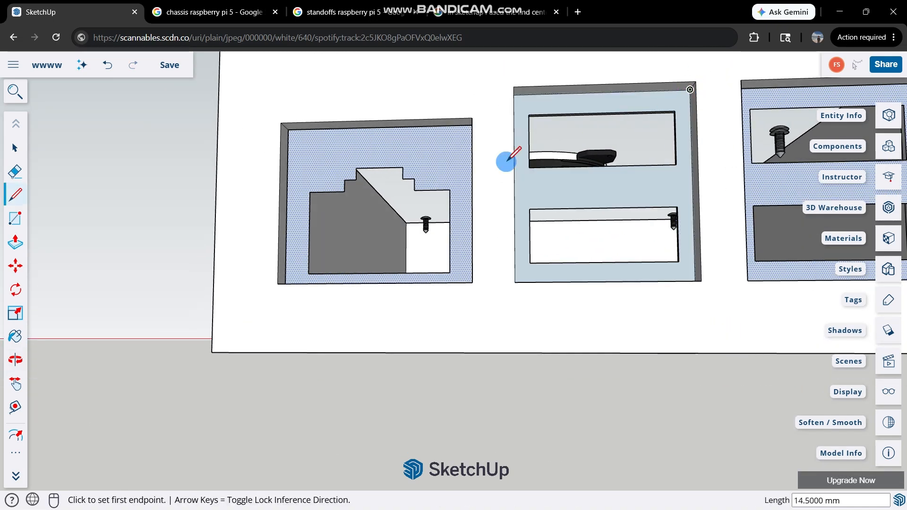
# Draw lines along the top edges of the recessed faces in the Ethernet opening and the outer USB opening.
pyautogui.moveTo(438, 123); pyautogui.dragTo(557, 110, button='middle')
pyautogui.scroll(1, 556, 109)
pyautogui.click(540, 131)
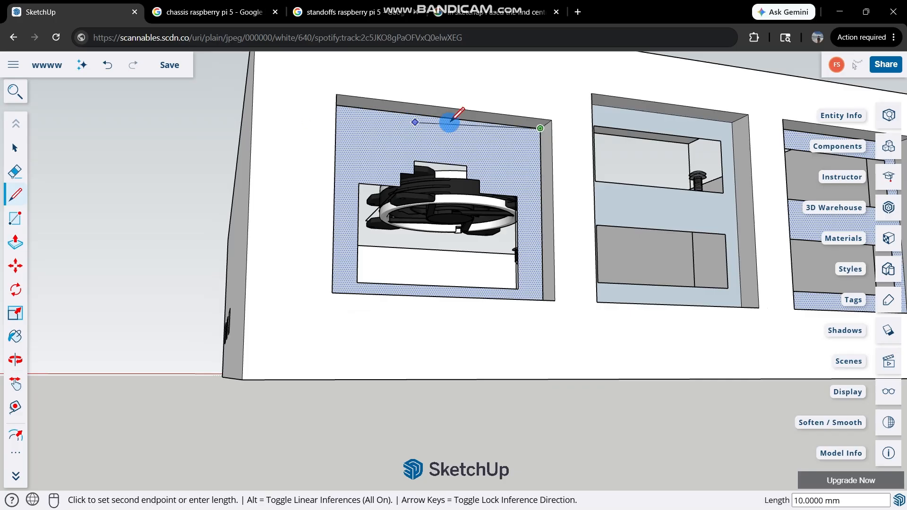
pyautogui.moveTo(440, 126); pyautogui.dragTo(284, 130, button='middle')
pyautogui.click(253, 125)
pyautogui.moveTo(346, 263)
pyautogui.mouseDown(button='middle')
pyautogui.moveTo(633, 146)
pyautogui.moveTo(708, 178)
pyautogui.moveTo(679, 88)
pyautogui.mouseUp(button='middle')
pyautogui.moveTo(483, 88); pyautogui.dragTo(454, 78, button='middle')
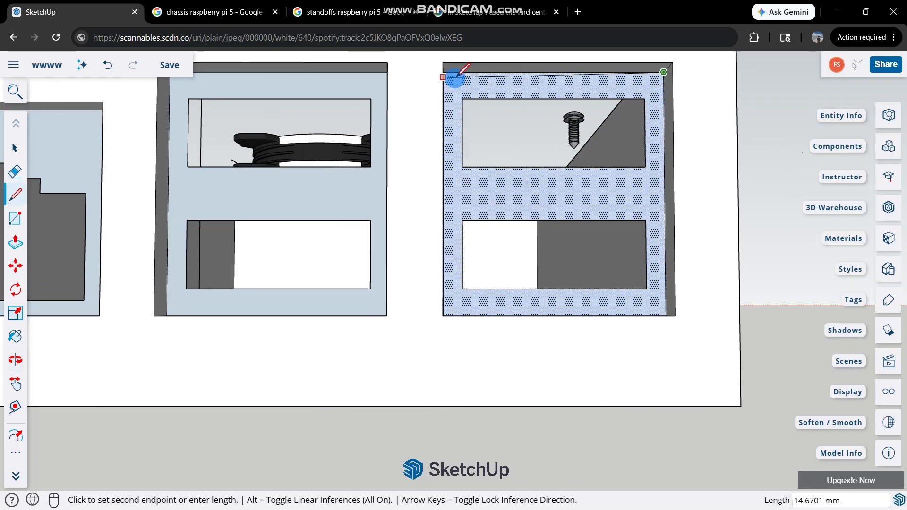
pyautogui.moveTo(386, 77); pyautogui.dragTo(409, 76, button='middle')
pyautogui.click(429, 76)
pyautogui.press('space')
# Delete the recessed faces around the slots in both USB openings and around the stepped Ethernet outline.
pyautogui.scroll(-6, 495, 221)
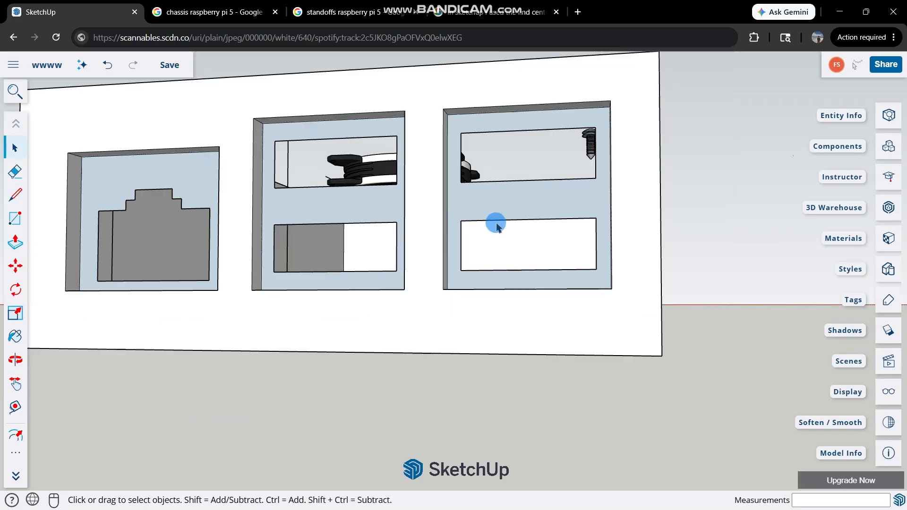
pyautogui.click(493, 210)
pyautogui.scroll(3, 493, 211)
pyautogui.press('Delete')
pyautogui.click(372, 207)
pyautogui.press('Delete')
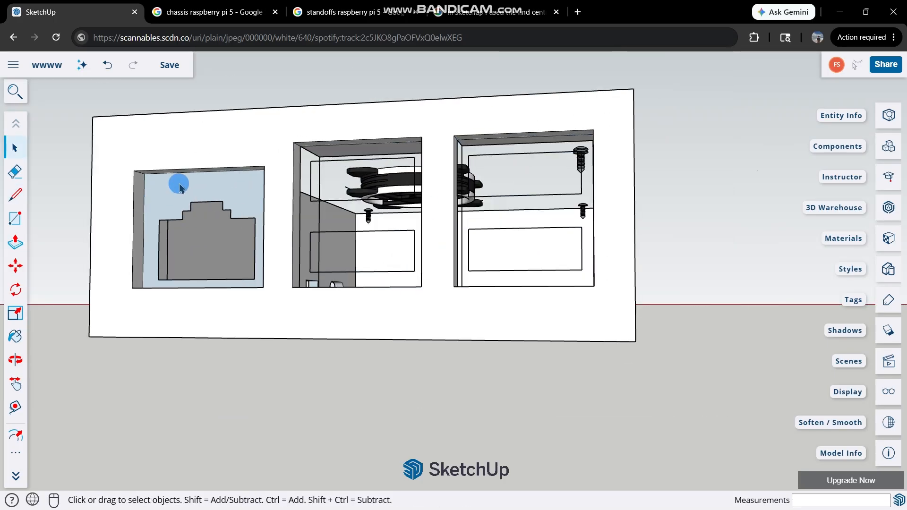
pyautogui.click(188, 186)
pyautogui.press('Delete')
# Delete the leftover top faces of the three port boxes on the inside of the chassis wall.
pyautogui.moveTo(334, 137); pyautogui.dragTo(396, 237, button='middle')
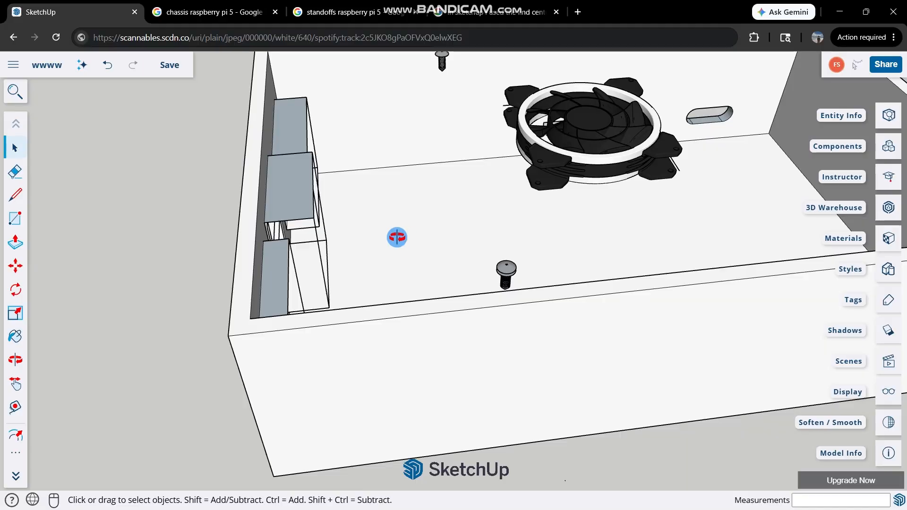
pyautogui.scroll(3, 369, 110)
pyautogui.moveTo(326, 130); pyautogui.dragTo(282, 160, button='middle')
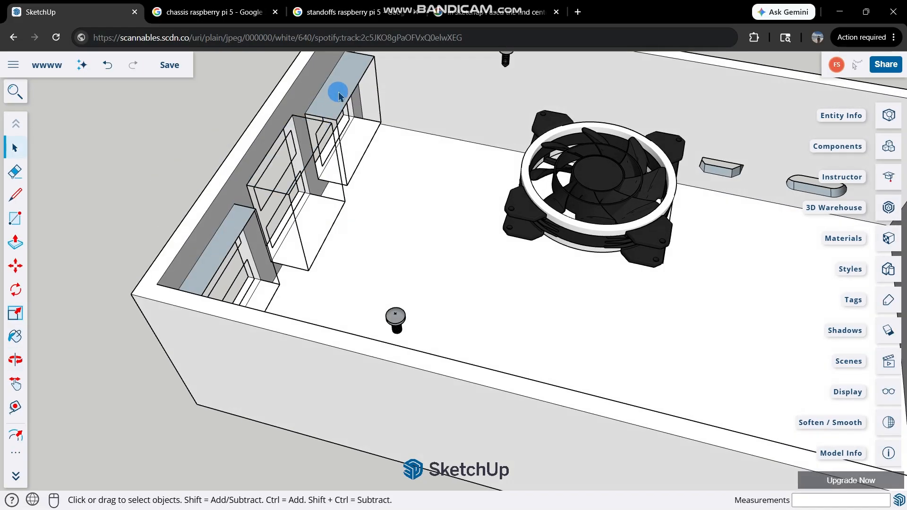
pyautogui.scroll(2, 343, 227)
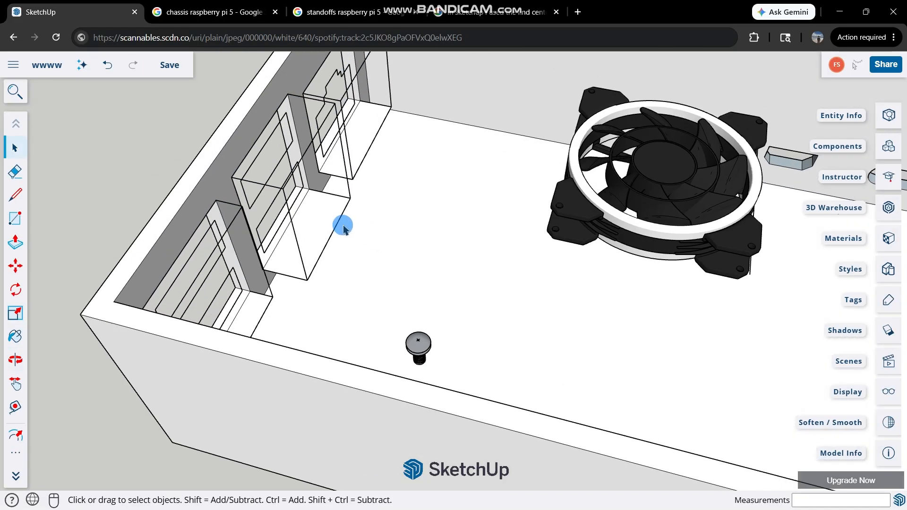
# Unhide all hidden objects to bring back the Raspberry Pi board, standoffs and fan plate.
pyautogui.click(6, 92)
pyautogui.click(72, 96)
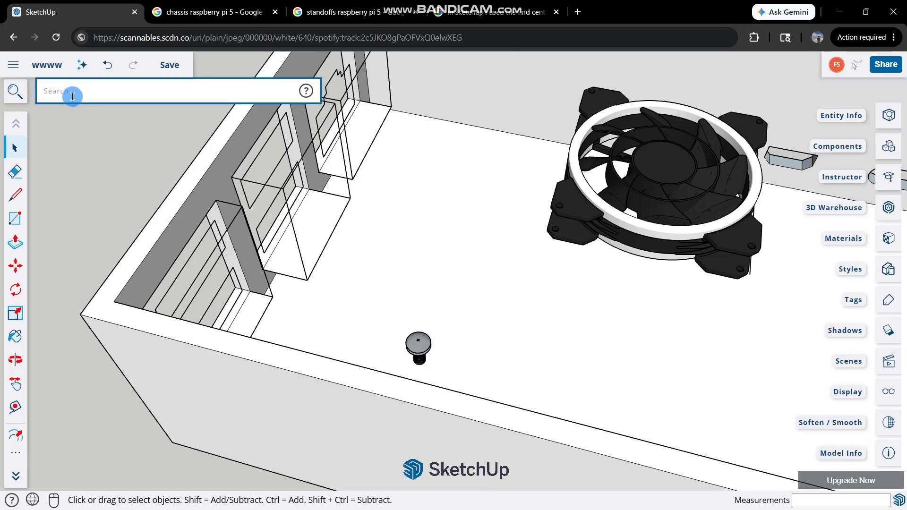
pyautogui.write('unhid')
pyautogui.click(132, 187)
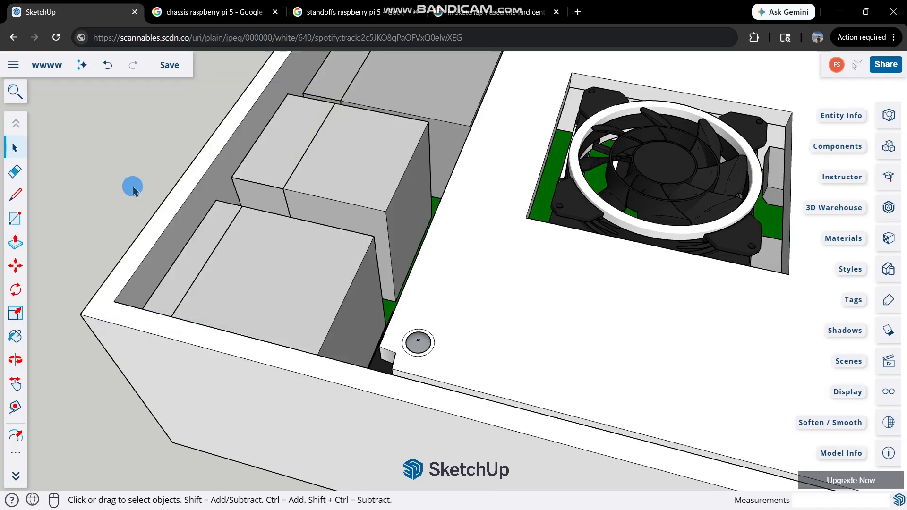
# Inspect the assembled chassis from the long side with the small port openings and from above.
pyautogui.scroll(-3, 368, 199)
pyautogui.moveTo(230, 196); pyautogui.dragTo(586, 86, button='middle')
pyautogui.moveTo(352, 241); pyautogui.dragTo(740, 310, button='middle')
pyautogui.scroll(-4, 741, 310)
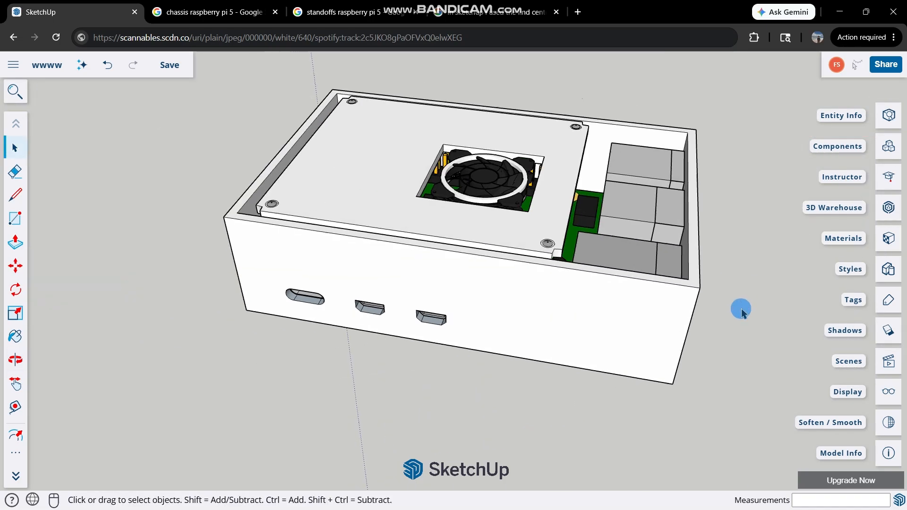
pyautogui.scroll(3, 461, 133)
pyautogui.moveTo(461, 133); pyautogui.dragTo(581, 235, button='middle')
pyautogui.scroll(-3, 582, 235)
pyautogui.scroll(2, 478, 190)
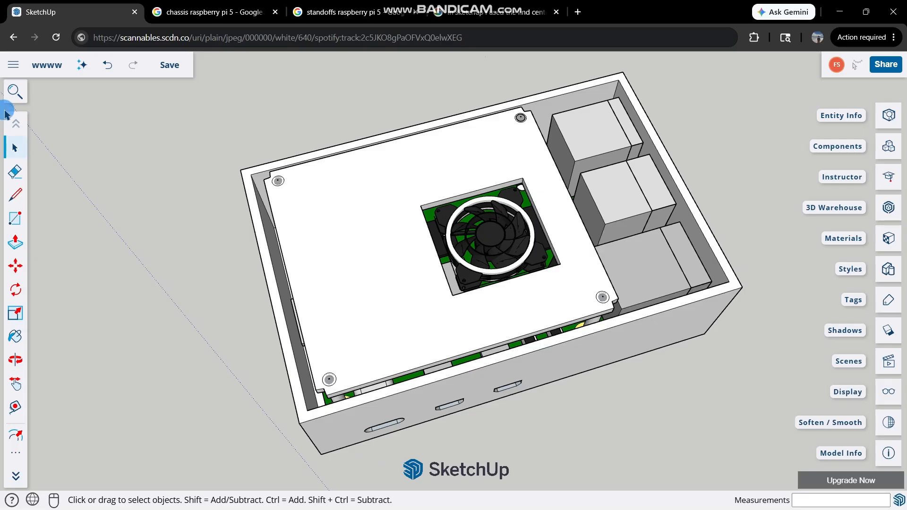
pyautogui.scroll(5, 274, 171)
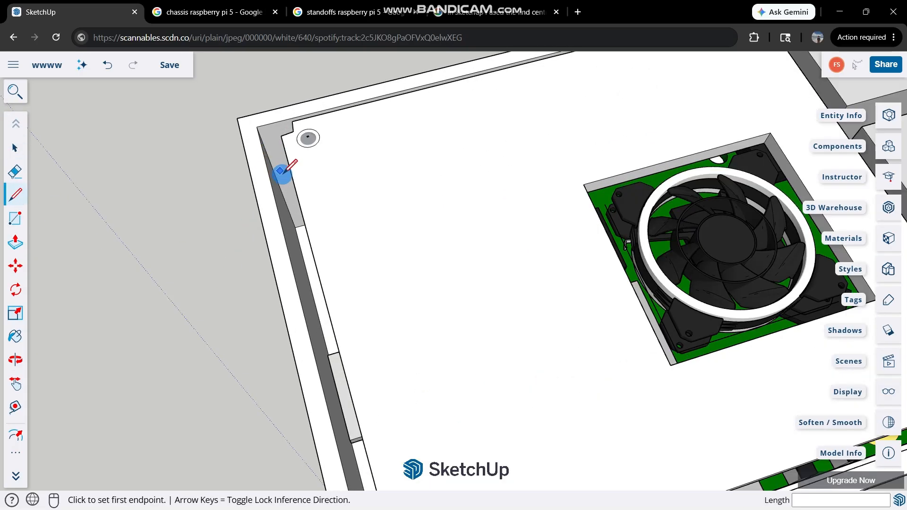
pyautogui.moveTo(283, 135); pyautogui.dragTo(496, 114, button='middle')
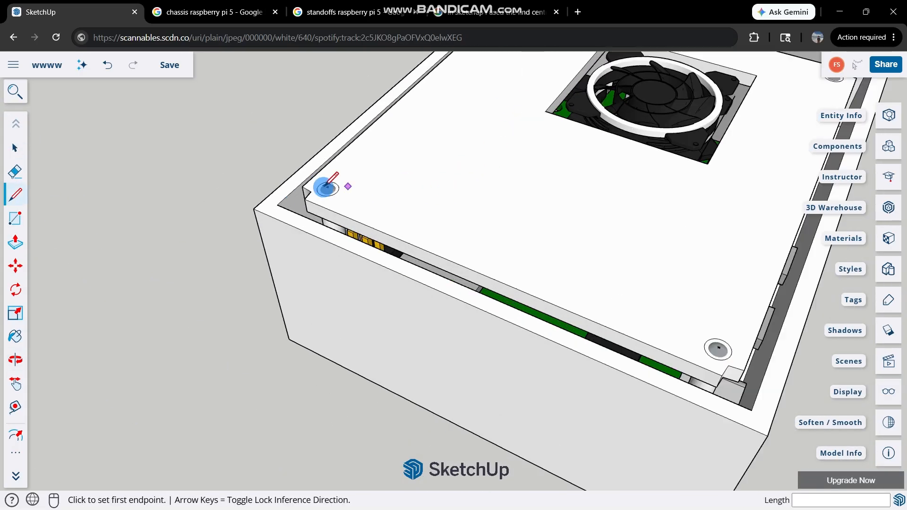
pyautogui.scroll(3, 317, 196)
pyautogui.moveTo(309, 202); pyautogui.dragTo(359, 236, button='middle')
pyautogui.scroll(2, 304, 257)
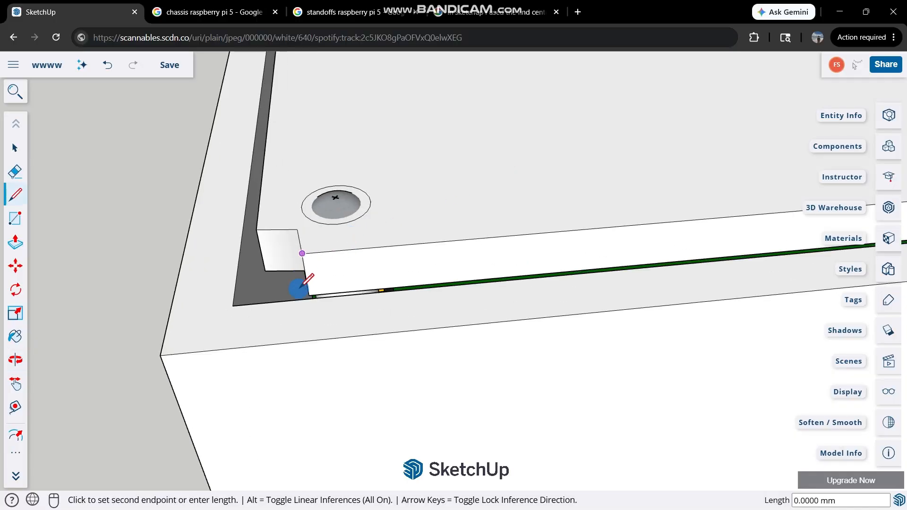
pyautogui.scroll(-4, 316, 260)
pyautogui.scroll(1, 395, 229)
pyautogui.scroll(-6, 510, 231)
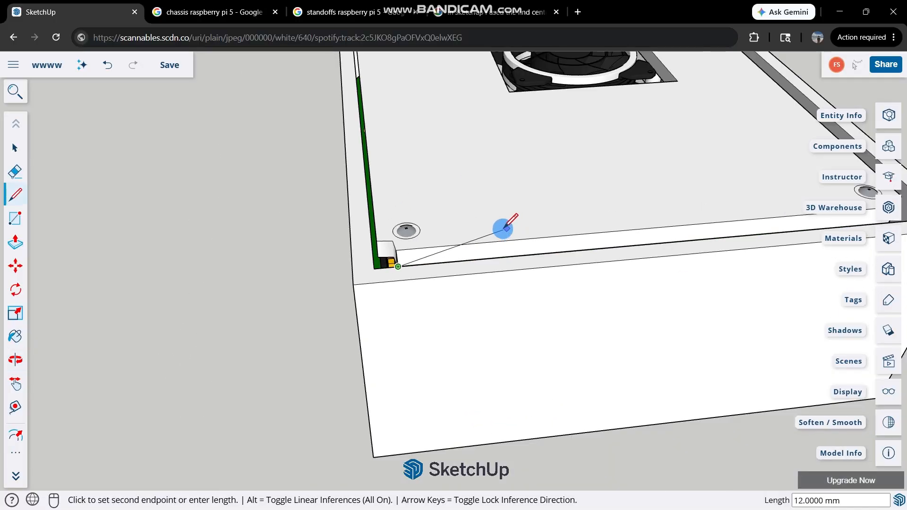
pyautogui.scroll(1, 450, 202)
pyautogui.press('Escape')
pyautogui.scroll(2, 414, 233)
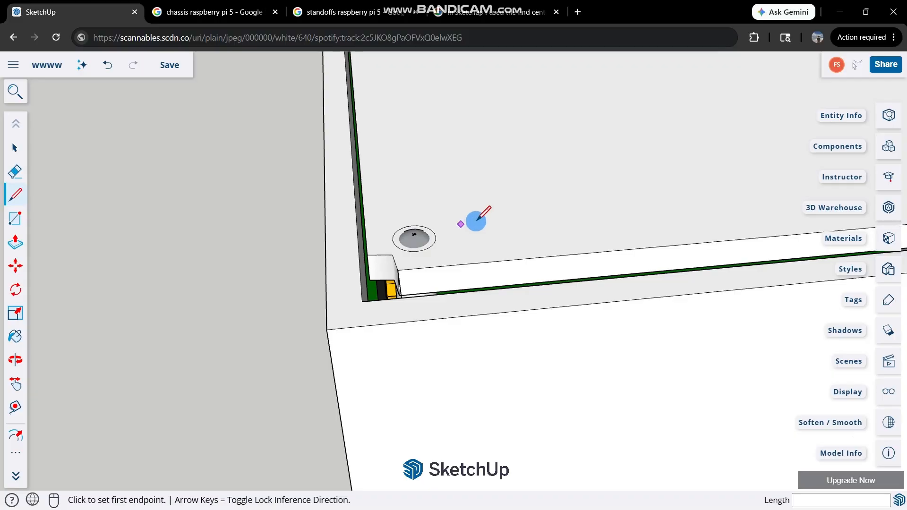
# Review the fit of the plate, standoffs and connectors inside the chassis by viewing it from several sides.
pyautogui.scroll(-3, 476, 222)
pyautogui.scroll(-3, 225, 182)
pyautogui.moveTo(225, 182); pyautogui.dragTo(207, 163, button='middle')
pyautogui.moveTo(690, 241); pyautogui.dragTo(734, 115, button='middle')
pyautogui.moveTo(206, 319); pyautogui.dragTo(573, 261, button='middle')
pyautogui.scroll(-2, 573, 261)
pyautogui.moveTo(609, 226); pyautogui.dragTo(310, 334, button='middle')
pyautogui.scroll(-2, 310, 334)
pyautogui.moveTo(532, 227); pyautogui.dragTo(190, 308, button='middle')
pyautogui.scroll(2, 564, 272)
pyautogui.scroll(2, 457, 328)
pyautogui.scroll(-4, 464, 325)
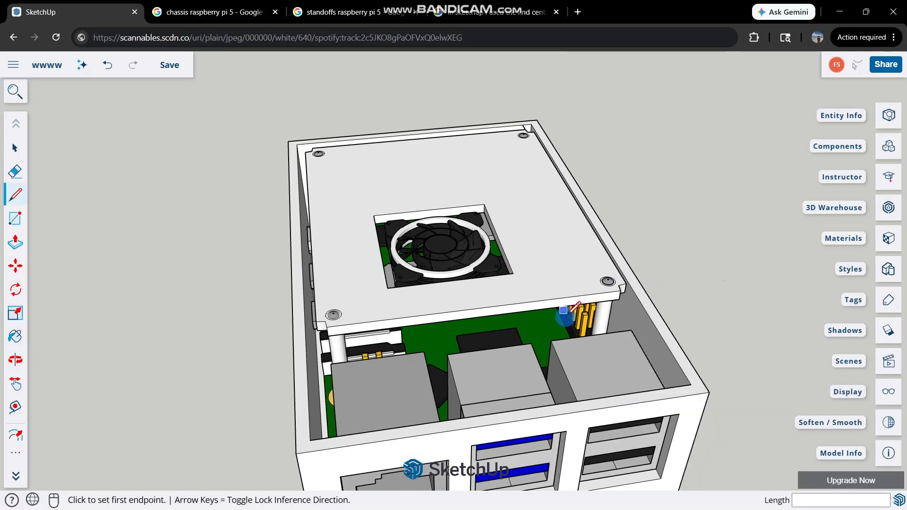
# Examine the Ethernet and USB openings and the outer walls of the assembled chassis from several sides.
pyautogui.moveTo(494, 328); pyautogui.dragTo(580, 255, button='middle')
pyautogui.hotkey('alt', 'Tab')
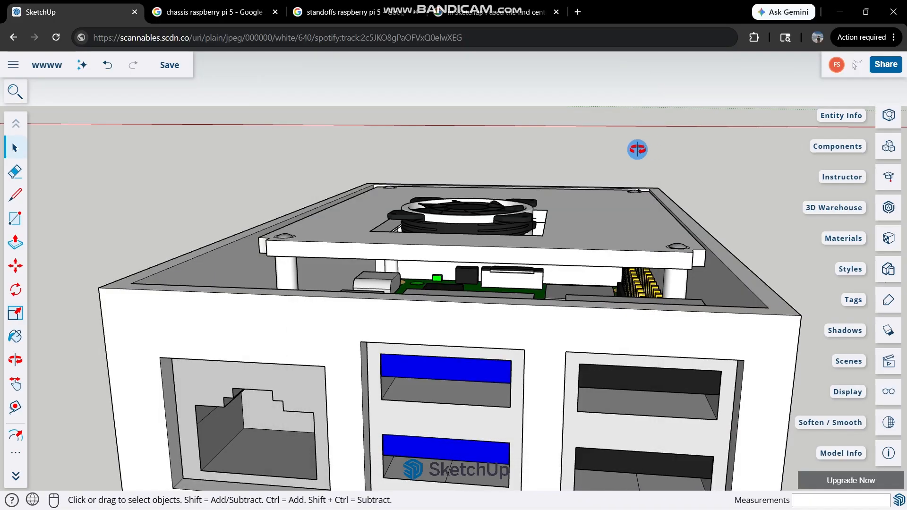
pyautogui.moveTo(638, 152); pyautogui.dragTo(522, 241, button='middle')
pyautogui.moveTo(415, 263); pyautogui.dragTo(553, 291, button='middle')
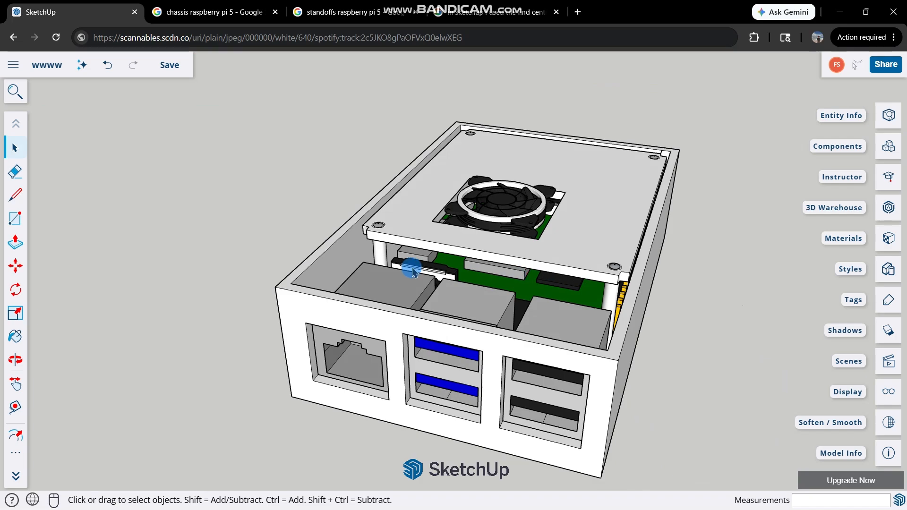
pyautogui.scroll(3, 411, 272)
pyautogui.moveTo(343, 231); pyautogui.dragTo(495, 272, button='middle')
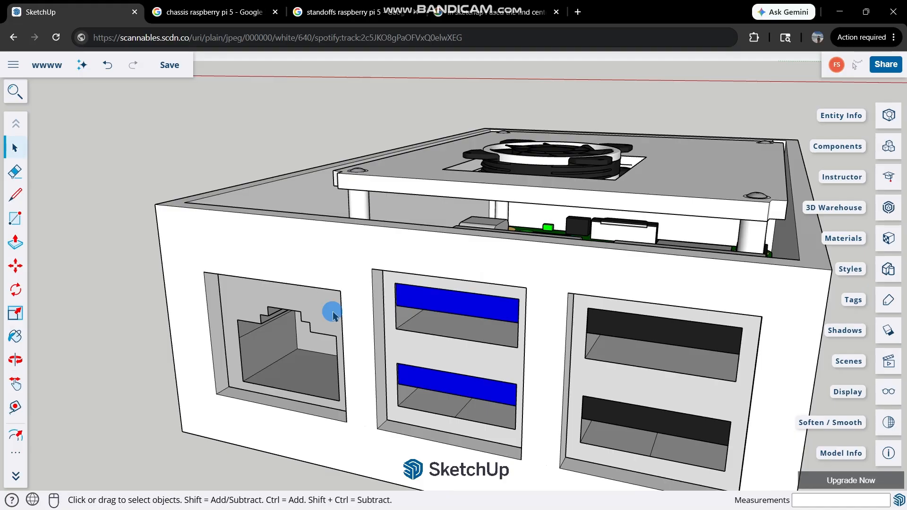
pyautogui.moveTo(333, 315); pyautogui.dragTo(354, 275, button='middle')
pyautogui.moveTo(435, 233); pyautogui.dragTo(387, 261, button='middle')
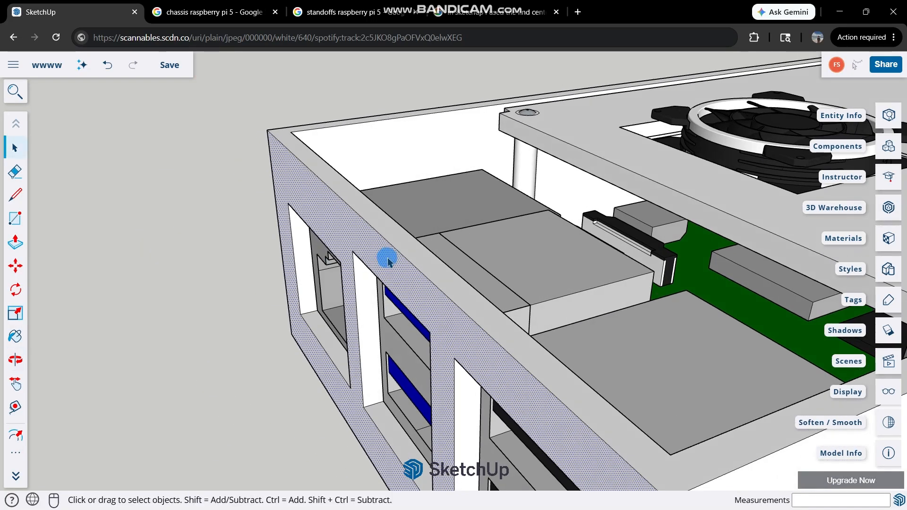
pyautogui.scroll(-3, 385, 257)
pyautogui.click(384, 255)
pyautogui.scroll(-3, 486, 288)
pyautogui.moveTo(486, 288); pyautogui.dragTo(360, 268, button='middle')
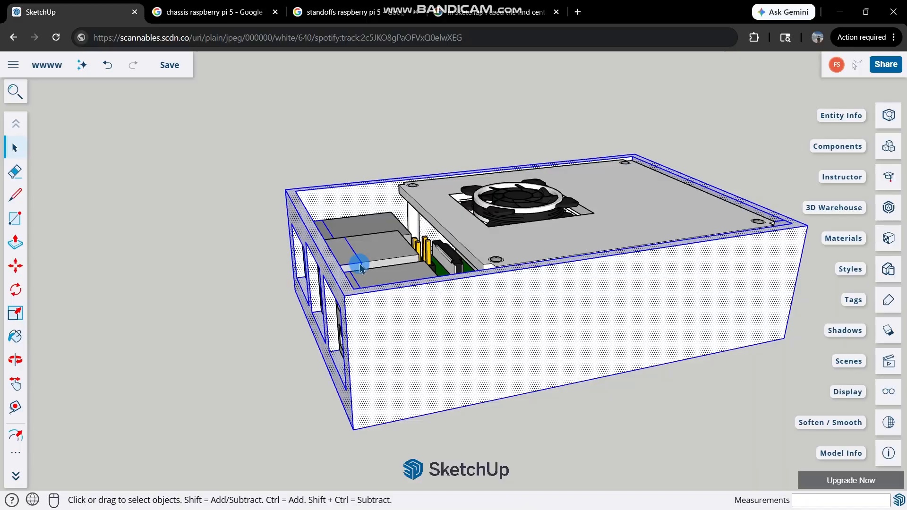
pyautogui.moveTo(457, 317); pyautogui.dragTo(303, 245, button='middle')
pyautogui.moveTo(199, 282); pyautogui.dragTo(888, 271, button='middle')
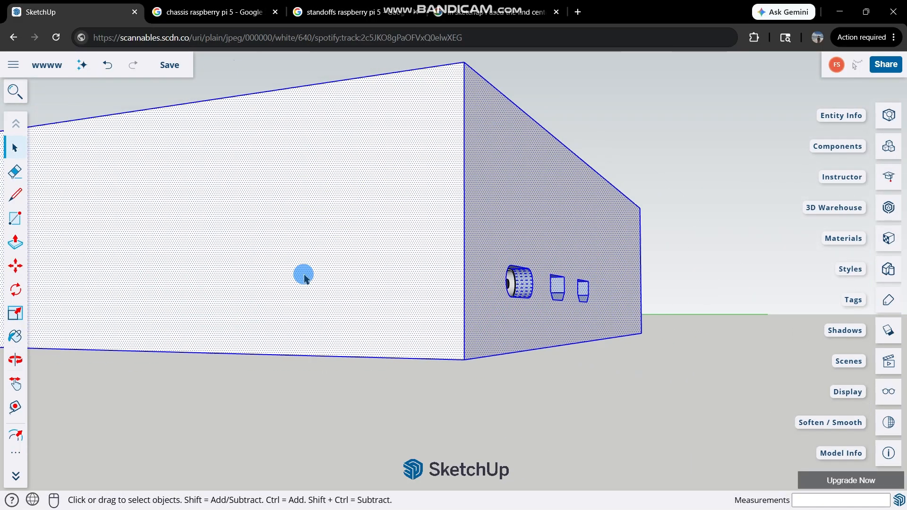
pyautogui.scroll(-2, 304, 274)
pyautogui.scroll(2, 253, 257)
# Hide the outer face of the short chassis wall opposite the USB and Ethernet ports.
pyautogui.click(258, 254)
pyautogui.scroll(-3, 274, 242)
pyautogui.scroll(1, 323, 270)
pyautogui.moveTo(260, 231); pyautogui.dragTo(283, 306, button='middle')
pyautogui.scroll(4, 167, 390)
pyautogui.rightClick(283, 305)
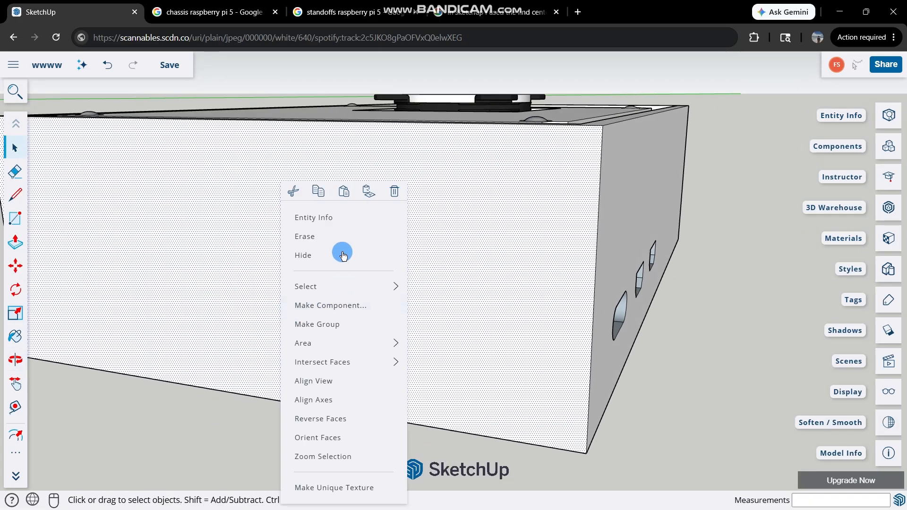
pyautogui.click(337, 255)
# Draw a rectangle over the card slot outline on the short wall's inner face and push it outward 2 mm.
pyautogui.scroll(4, 259, 354)
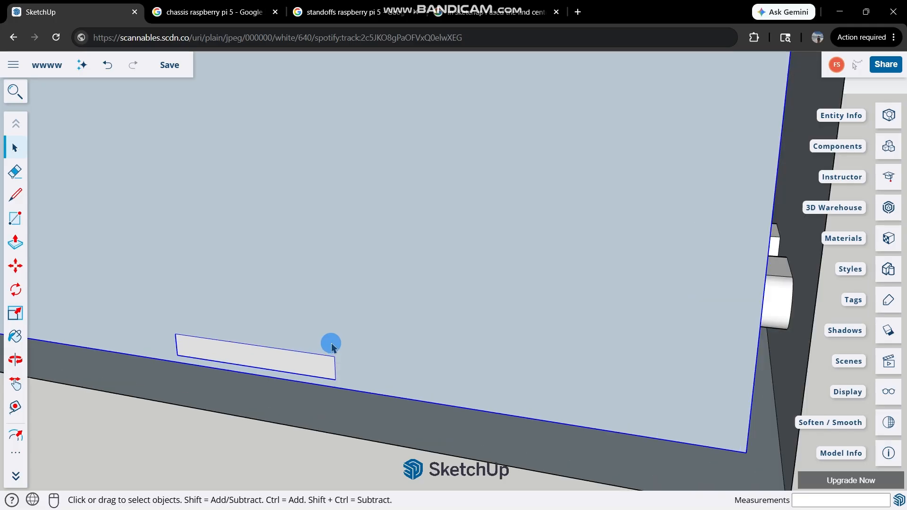
pyautogui.press('p')
pyautogui.press('space')
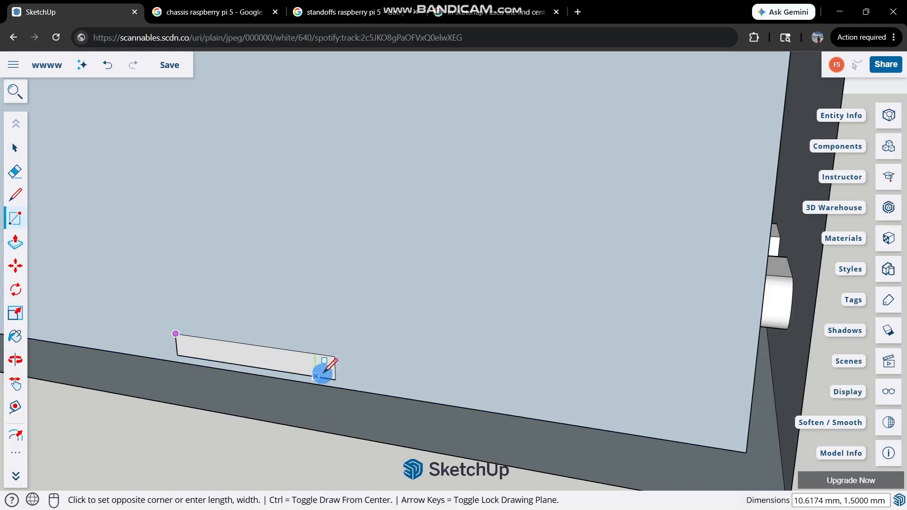
pyautogui.click(336, 379)
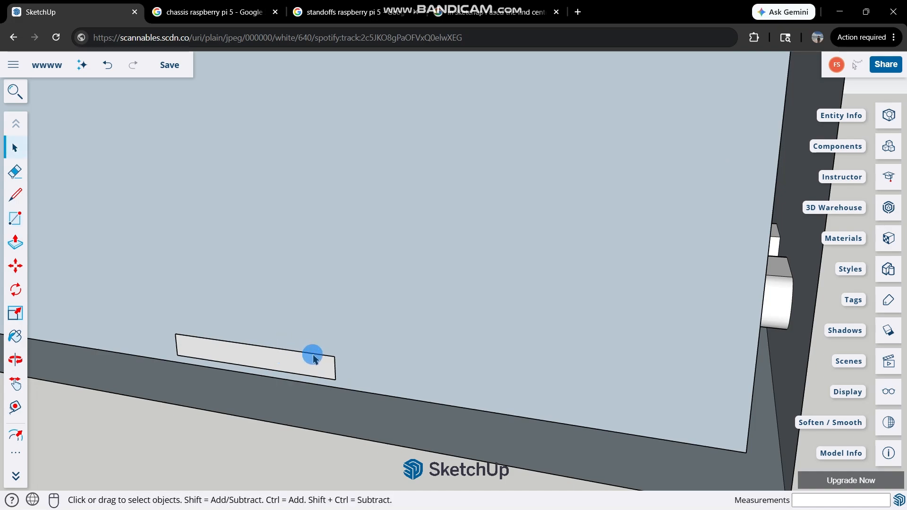
pyautogui.press('p')
pyautogui.click(298, 364)
pyautogui.write('2')
pyautogui.press('Return')
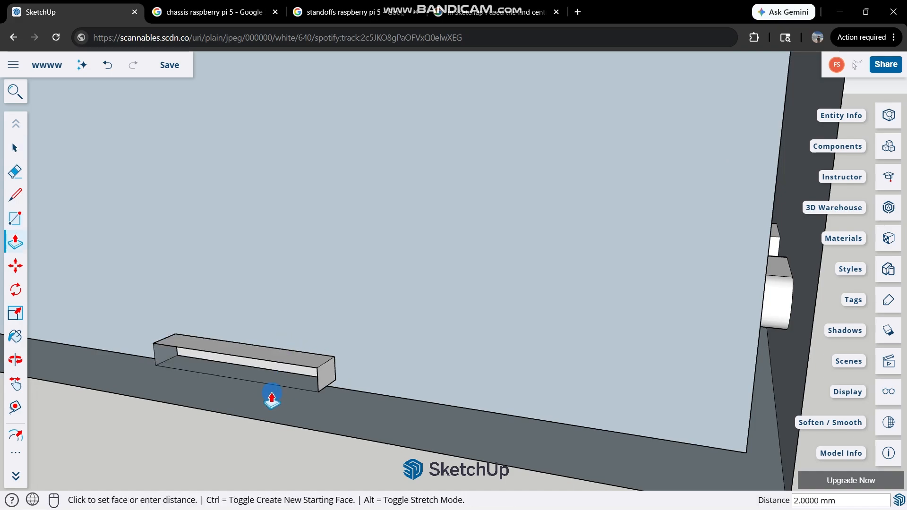
# Hide the inner face of the short wall to expose the Raspberry Pi board behind it.
pyautogui.press('o')
pyautogui.moveTo(209, 370); pyautogui.dragTo(385, 301)
pyautogui.press('space')
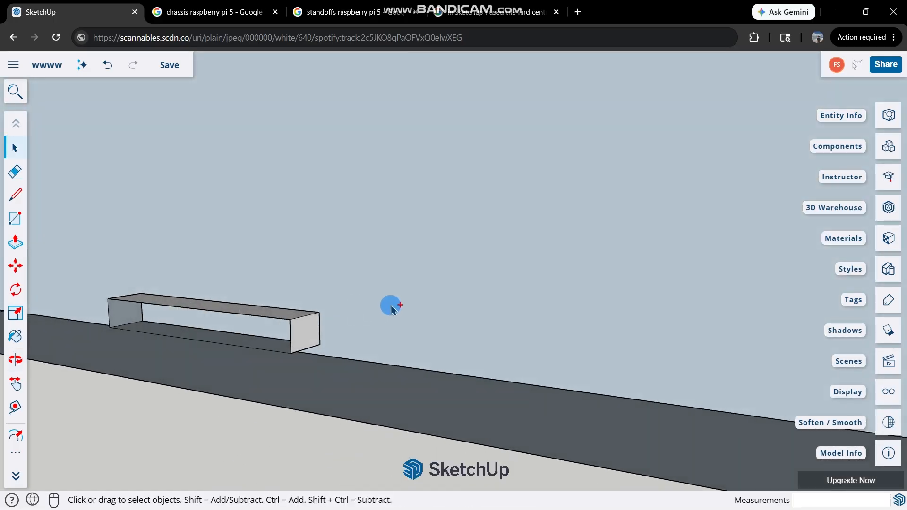
pyautogui.hotkey('ctrl', 'z')
pyautogui.hotkey('ctrl', 'y')
pyautogui.rightClick(381, 268)
pyautogui.click(418, 245)
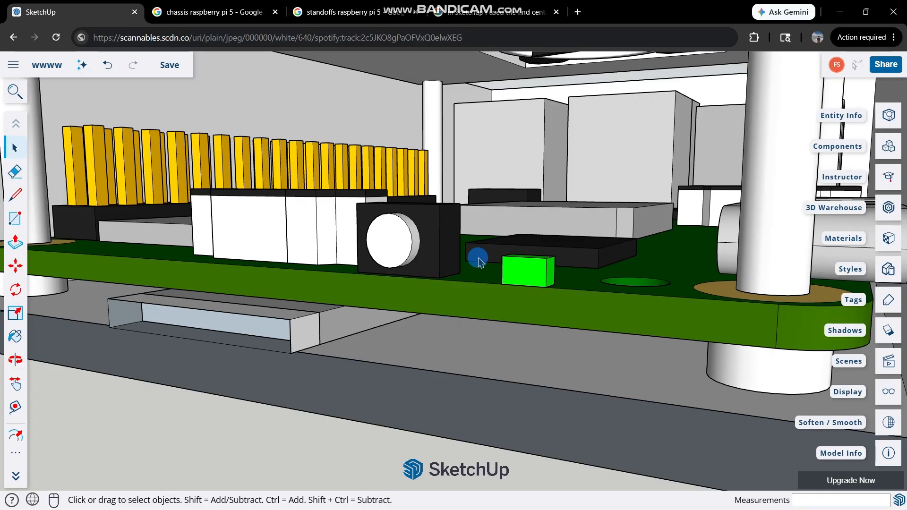
# Draw a rectangle over the front face of the black power button housing and extrude it 4.5 mm to the wall's outer edge.
pyautogui.moveTo(479, 261); pyautogui.dragTo(345, 319, button='middle')
pyautogui.moveTo(395, 298); pyautogui.dragTo(319, 285, button='middle')
pyautogui.press('r')
pyautogui.click(311, 277)
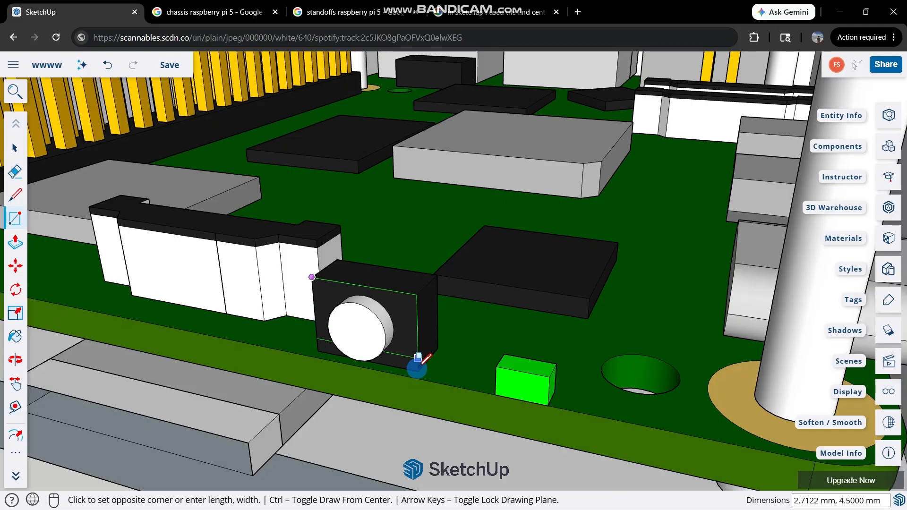
pyautogui.click(418, 372)
pyautogui.press('p')
pyautogui.click(378, 344)
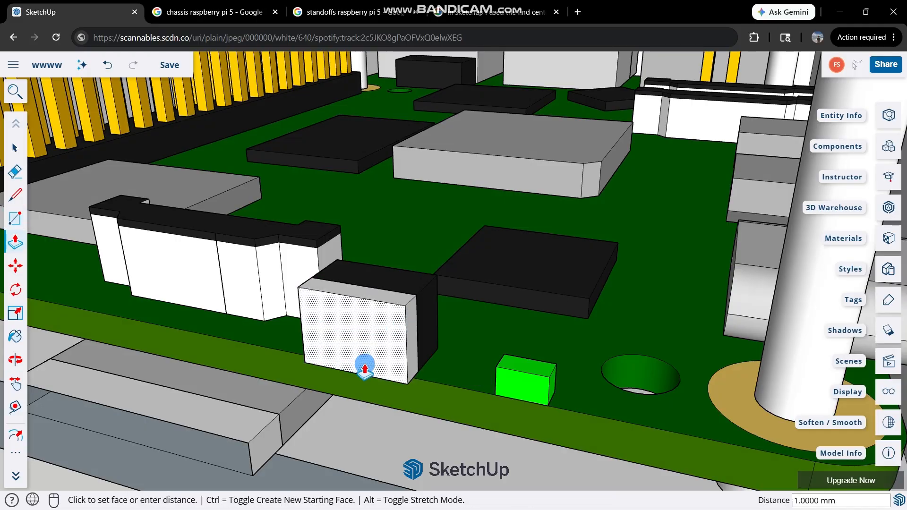
pyautogui.moveTo(365, 366); pyautogui.dragTo(283, 444, button='middle')
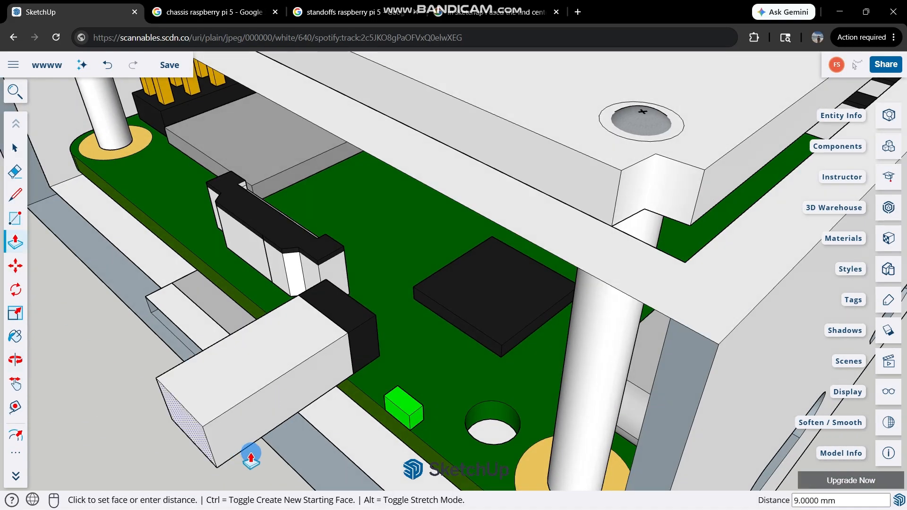
pyautogui.click(276, 446)
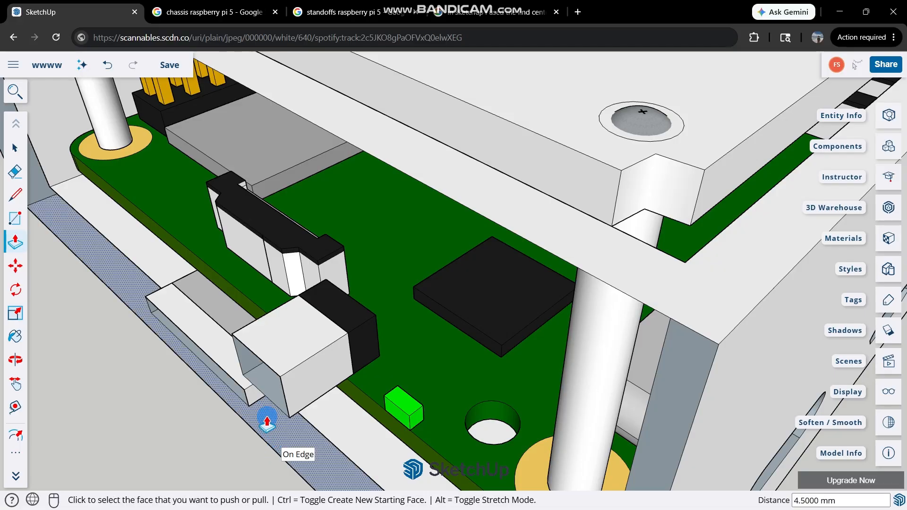
pyautogui.press('space')
# Try to unhide all hidden objects.
pyautogui.moveTo(322, 362); pyautogui.dragTo(469, 261, button='middle')
pyautogui.scroll(-3, 463, 262)
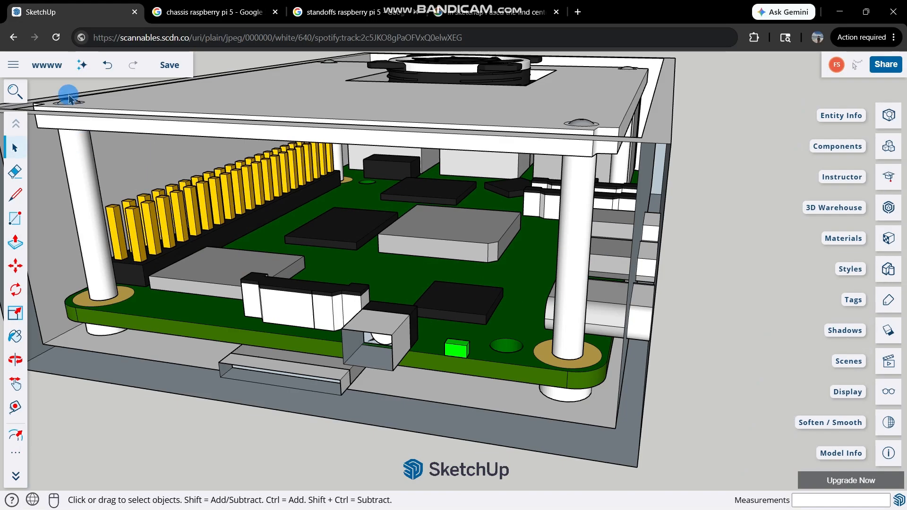
pyautogui.hotkey('shift', 's')
pyautogui.write('unhide')
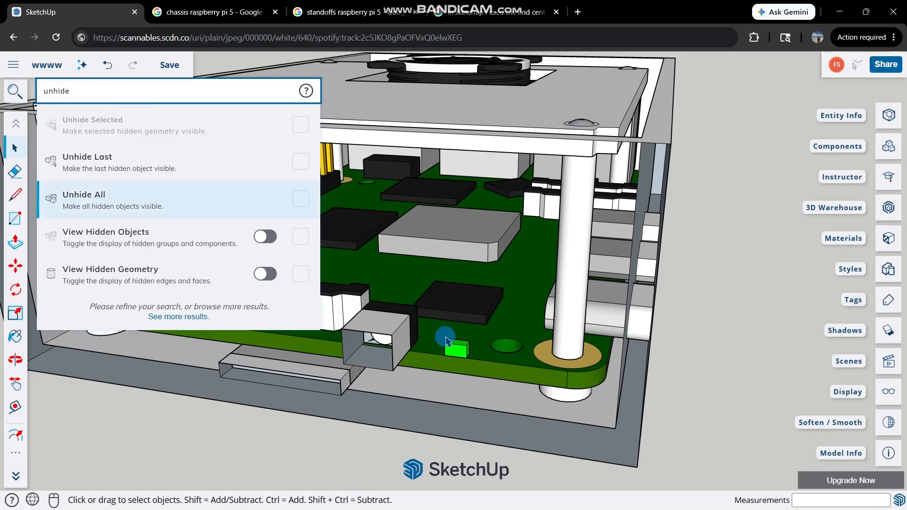
pyautogui.press('Return')
# Draw a rectangle of about 2 × 1.2 mm over the front face of the green LED on the board.
pyautogui.scroll(5, 444, 349)
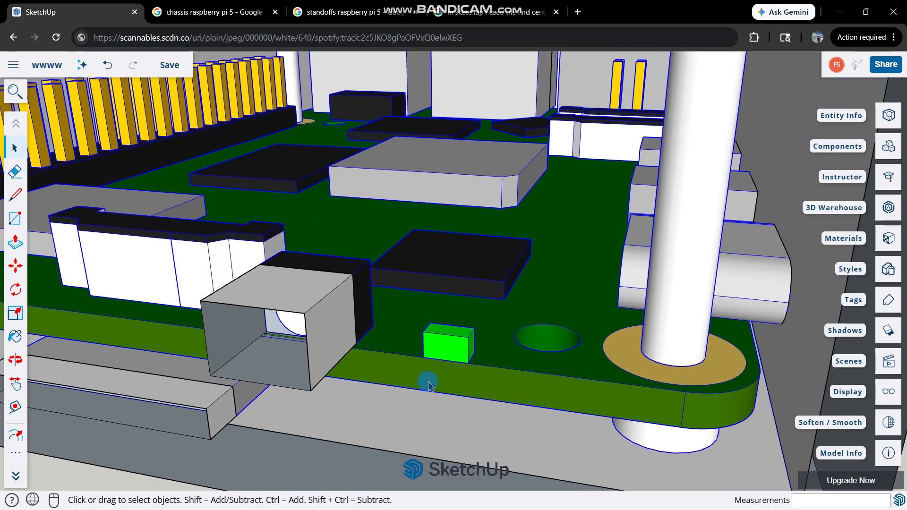
pyautogui.scroll(-3, 381, 381)
pyautogui.moveTo(719, 340); pyautogui.dragTo(464, 299, button='middle')
pyautogui.scroll(2, 427, 325)
pyautogui.click(417, 317)
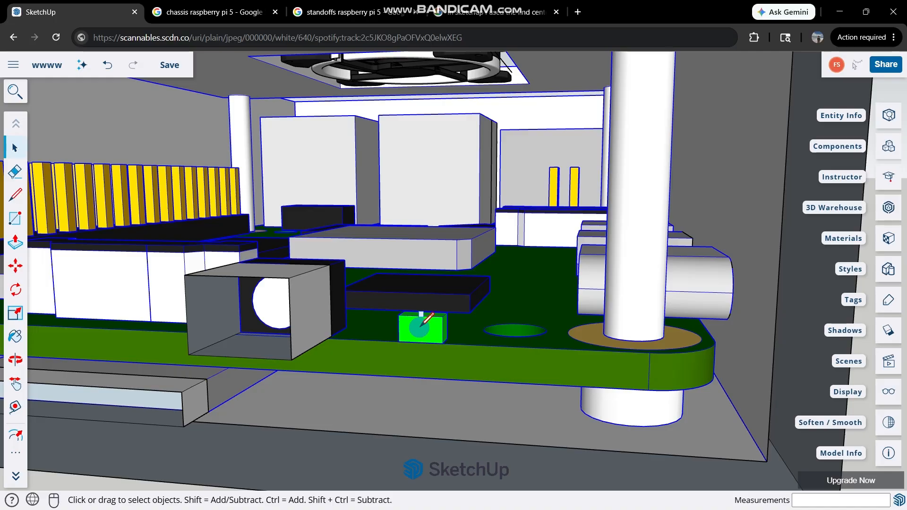
pyautogui.click(399, 316)
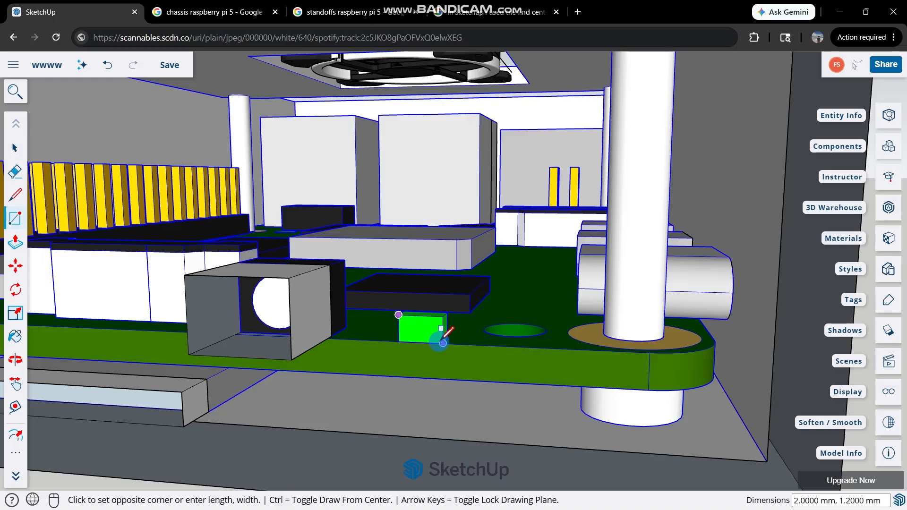
pyautogui.press('space')
pyautogui.press('r')
pyautogui.press('space')
pyautogui.press('p')
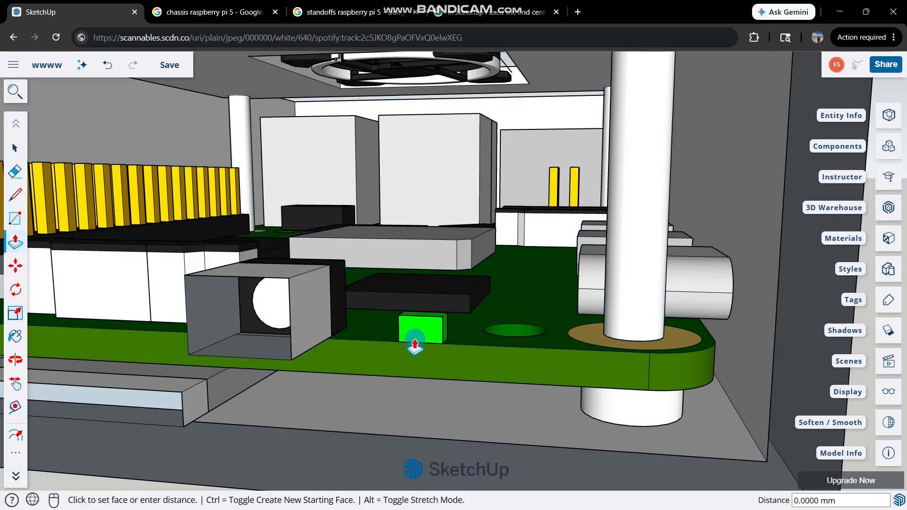
# Extrude the LED rectangle outward to the outer edge of the short wall.
pyautogui.click(417, 339)
pyautogui.scroll(-2, 382, 375)
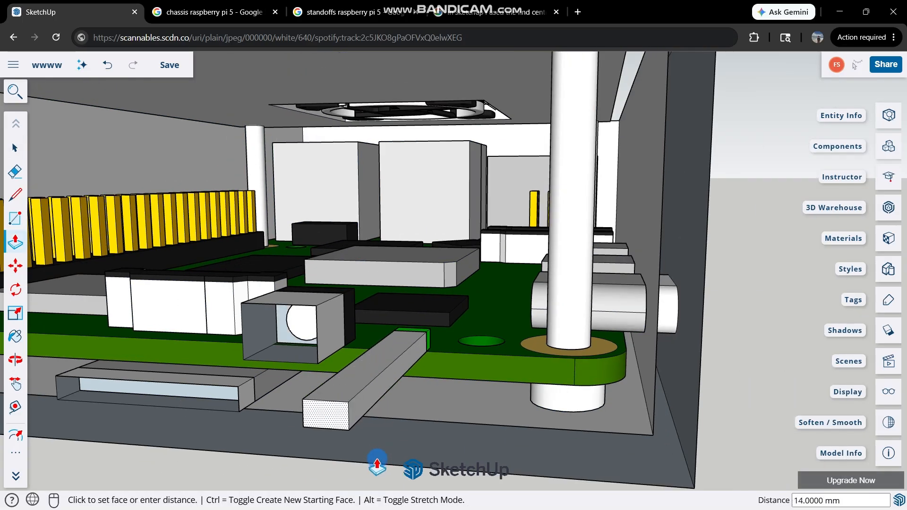
pyautogui.moveTo(382, 457); pyautogui.dragTo(248, 463, button='middle')
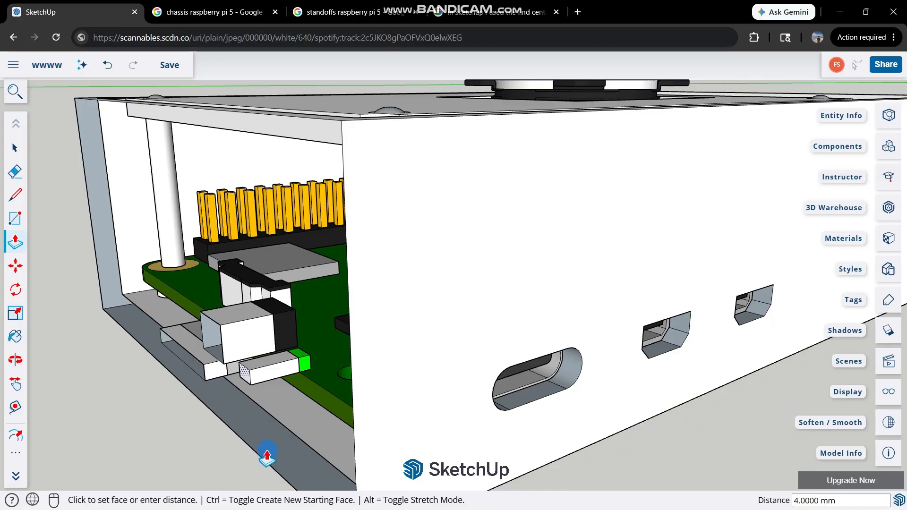
pyautogui.click(258, 453)
pyautogui.press('space')
# Inspect the extruded card slot, power button and LED boxes in relation to the open end of the chassis.
pyautogui.scroll(2, 234, 392)
pyautogui.moveTo(235, 393); pyautogui.dragTo(324, 348, button='middle')
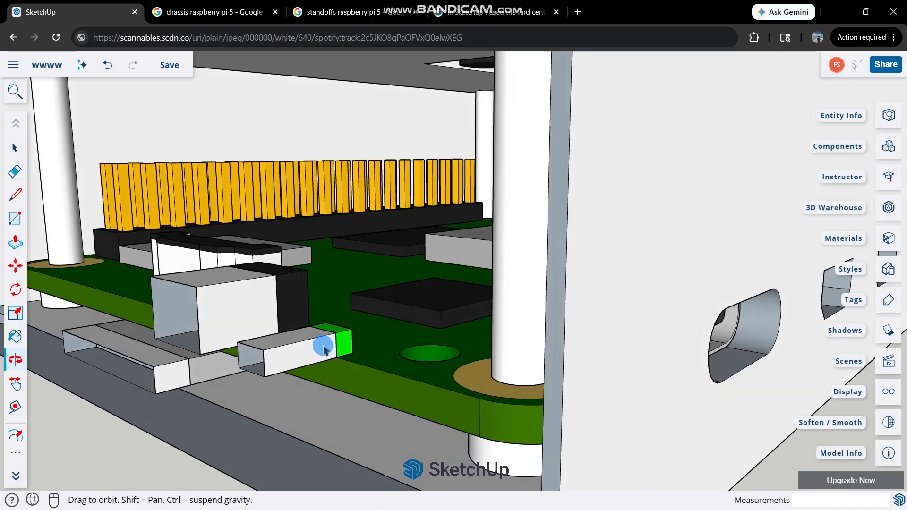
pyautogui.scroll(-5, 324, 345)
pyautogui.scroll(3, 327, 122)
pyautogui.moveTo(327, 122); pyautogui.dragTo(258, 347, button='middle')
pyautogui.scroll(-2, 496, 304)
pyautogui.scroll(3, 497, 307)
pyautogui.scroll(-3, 257, 339)
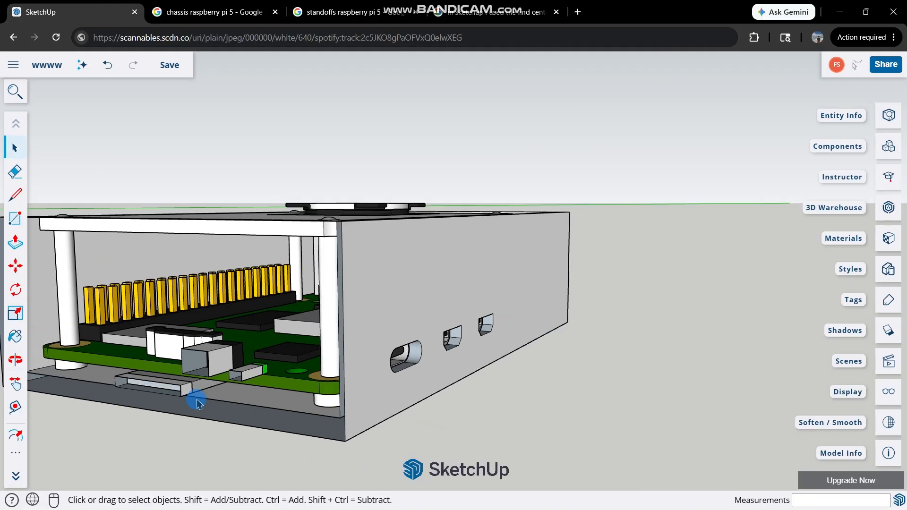
pyautogui.scroll(3, 165, 375)
pyautogui.scroll(-4, 509, 282)
pyautogui.moveTo(509, 282); pyautogui.dragTo(672, 275, button='middle')
pyautogui.scroll(4, 381, 298)
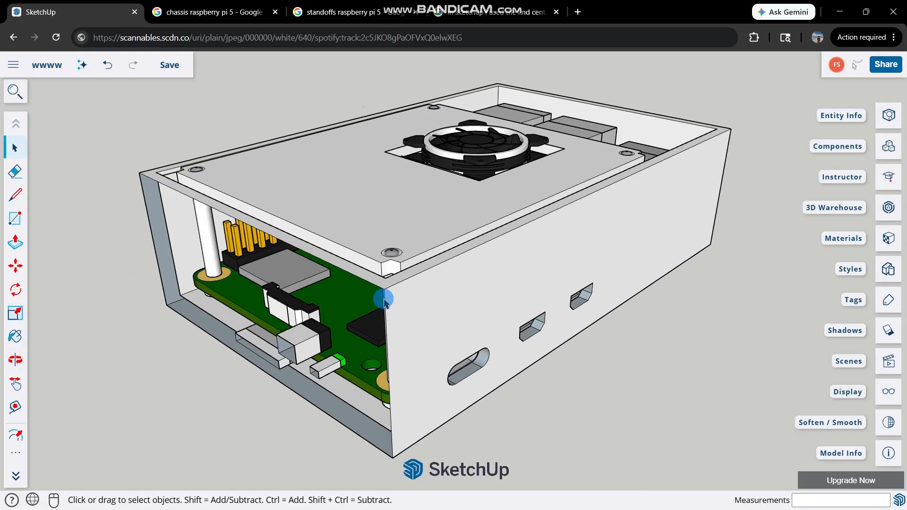
# Unhide all hidden objects to bring back both faces of the short wall.
pyautogui.click(15, 91)
pyautogui.write('unhide')
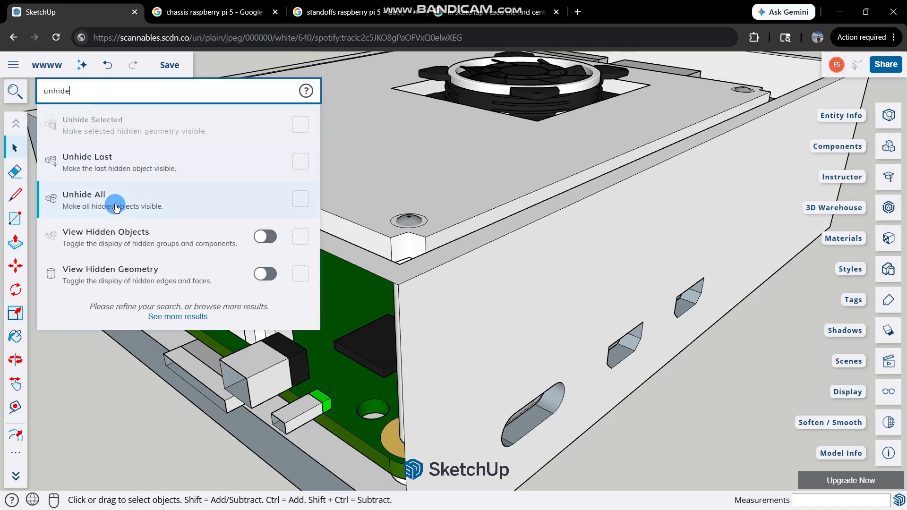
pyautogui.click(116, 208)
pyautogui.scroll(-2, 286, 282)
pyautogui.moveTo(223, 355); pyautogui.dragTo(563, 212, button='middle')
pyautogui.scroll(2, 404, 258)
# Retrace the bottom and side edges of the inner face at the back of the power button opening with lines.
pyautogui.scroll(2, 405, 259)
pyautogui.press('r')
pyautogui.scroll(3, 399, 239)
pyautogui.press('space')
pyautogui.scroll(1, 382, 221)
pyautogui.press('l')
pyautogui.scroll(4, 562, 215)
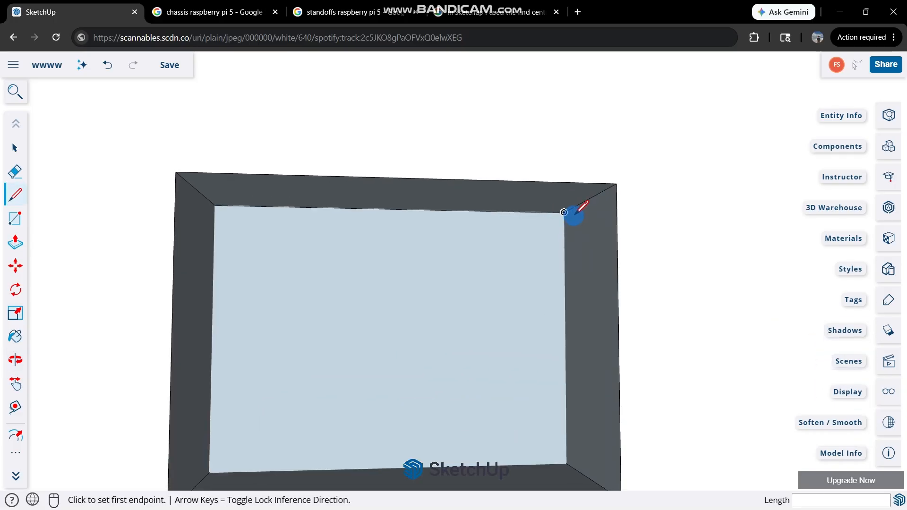
pyautogui.scroll(-3, 564, 212)
pyautogui.moveTo(561, 320); pyautogui.dragTo(358, 335, button='middle')
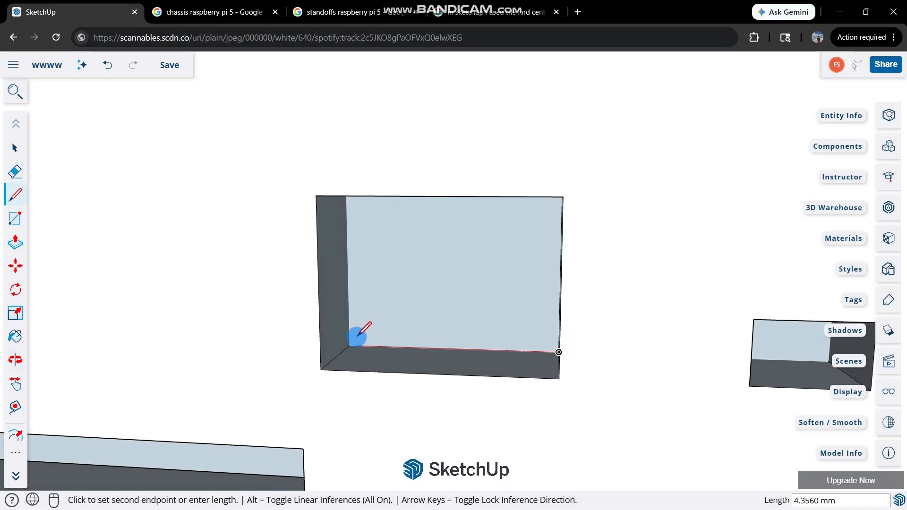
pyautogui.scroll(3, 350, 345)
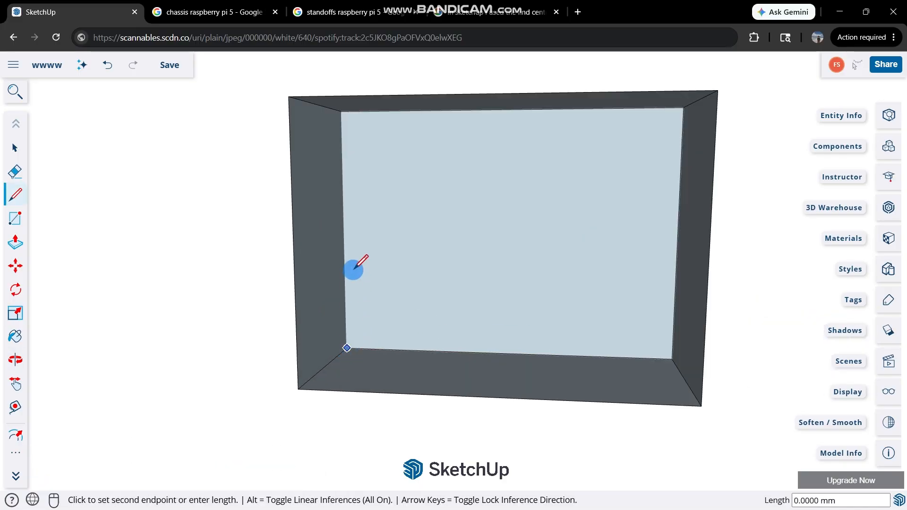
pyautogui.moveTo(354, 269); pyautogui.dragTo(348, 121, button='middle')
pyautogui.scroll(-5, 376, 148)
# Delete the face blocking the back of the power button opening.
pyautogui.press('space')
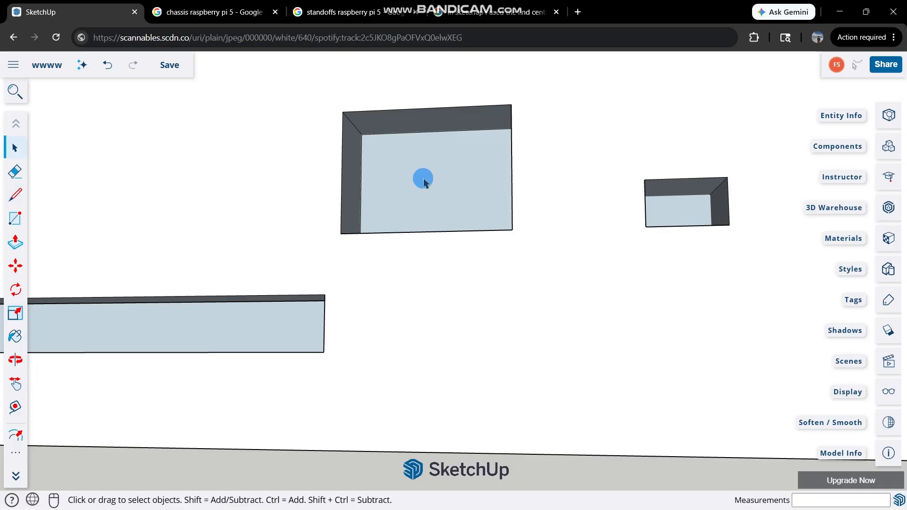
pyautogui.moveTo(423, 178); pyautogui.dragTo(440, 215, button='middle')
pyautogui.scroll(1, 460, 166)
pyautogui.click(460, 167)
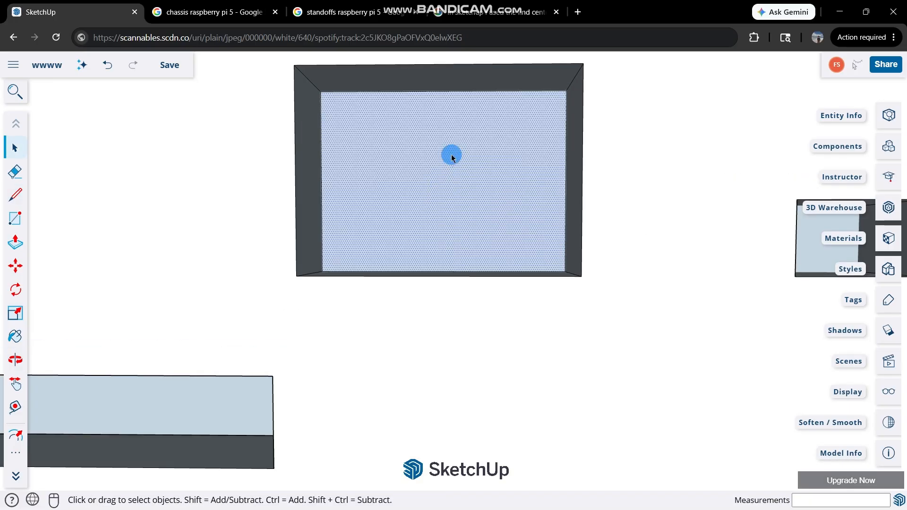
pyautogui.press('Delete')
# Delete the leftover inner face at the back of the long card slot opening.
pyautogui.moveTo(425, 159); pyautogui.dragTo(384, 236, button='middle')
pyautogui.click(514, 187)
pyautogui.scroll(-3, 402, 236)
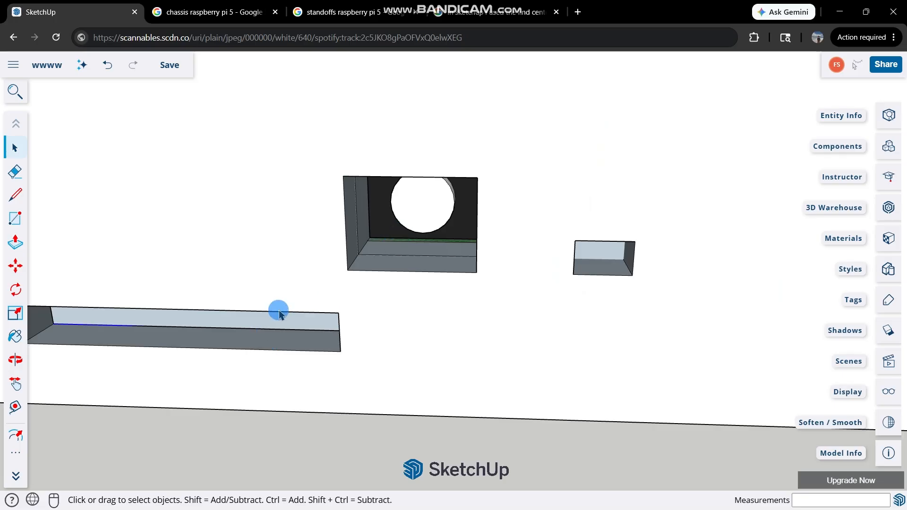
pyautogui.moveTo(279, 311); pyautogui.dragTo(407, 253, button='middle')
pyautogui.click(374, 285)
pyautogui.scroll(-3, 379, 279)
pyautogui.press('Delete')
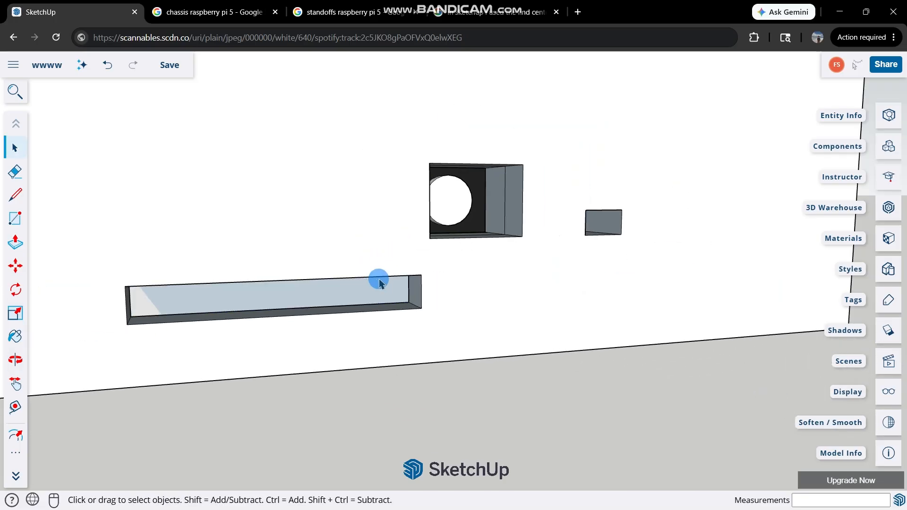
# Inspect the card slot, power button and LED openings in the short wall and the adjacent side openings.
pyautogui.moveTo(513, 247); pyautogui.dragTo(324, 287, button='middle')
pyautogui.moveTo(188, 287); pyautogui.dragTo(301, 260, button='middle')
pyautogui.scroll(-3, 301, 258)
pyautogui.moveTo(492, 147); pyautogui.dragTo(414, 272, button='middle')
pyautogui.scroll(-2, 414, 272)
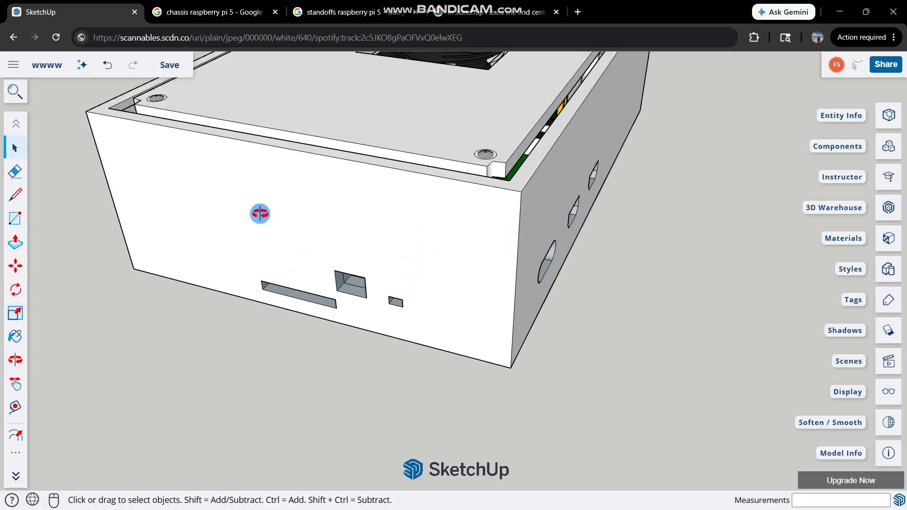
pyautogui.moveTo(259, 214); pyautogui.dragTo(204, 287, button='middle')
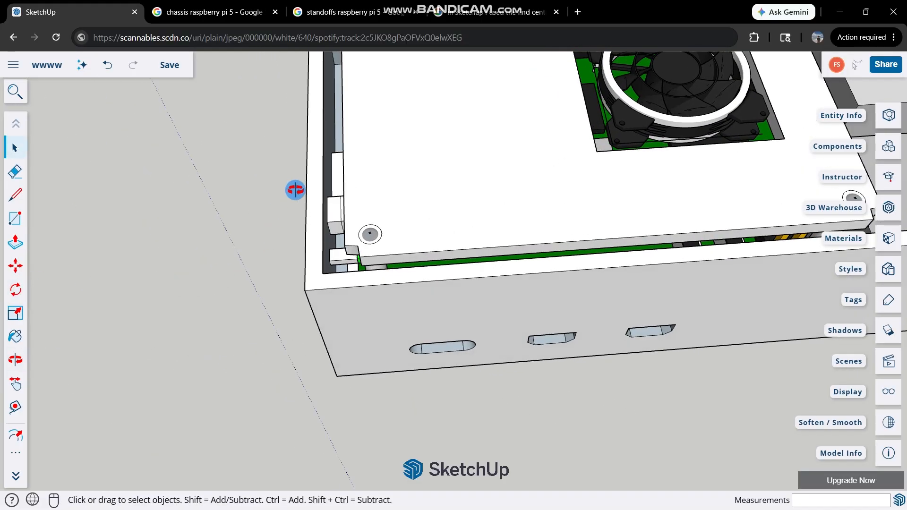